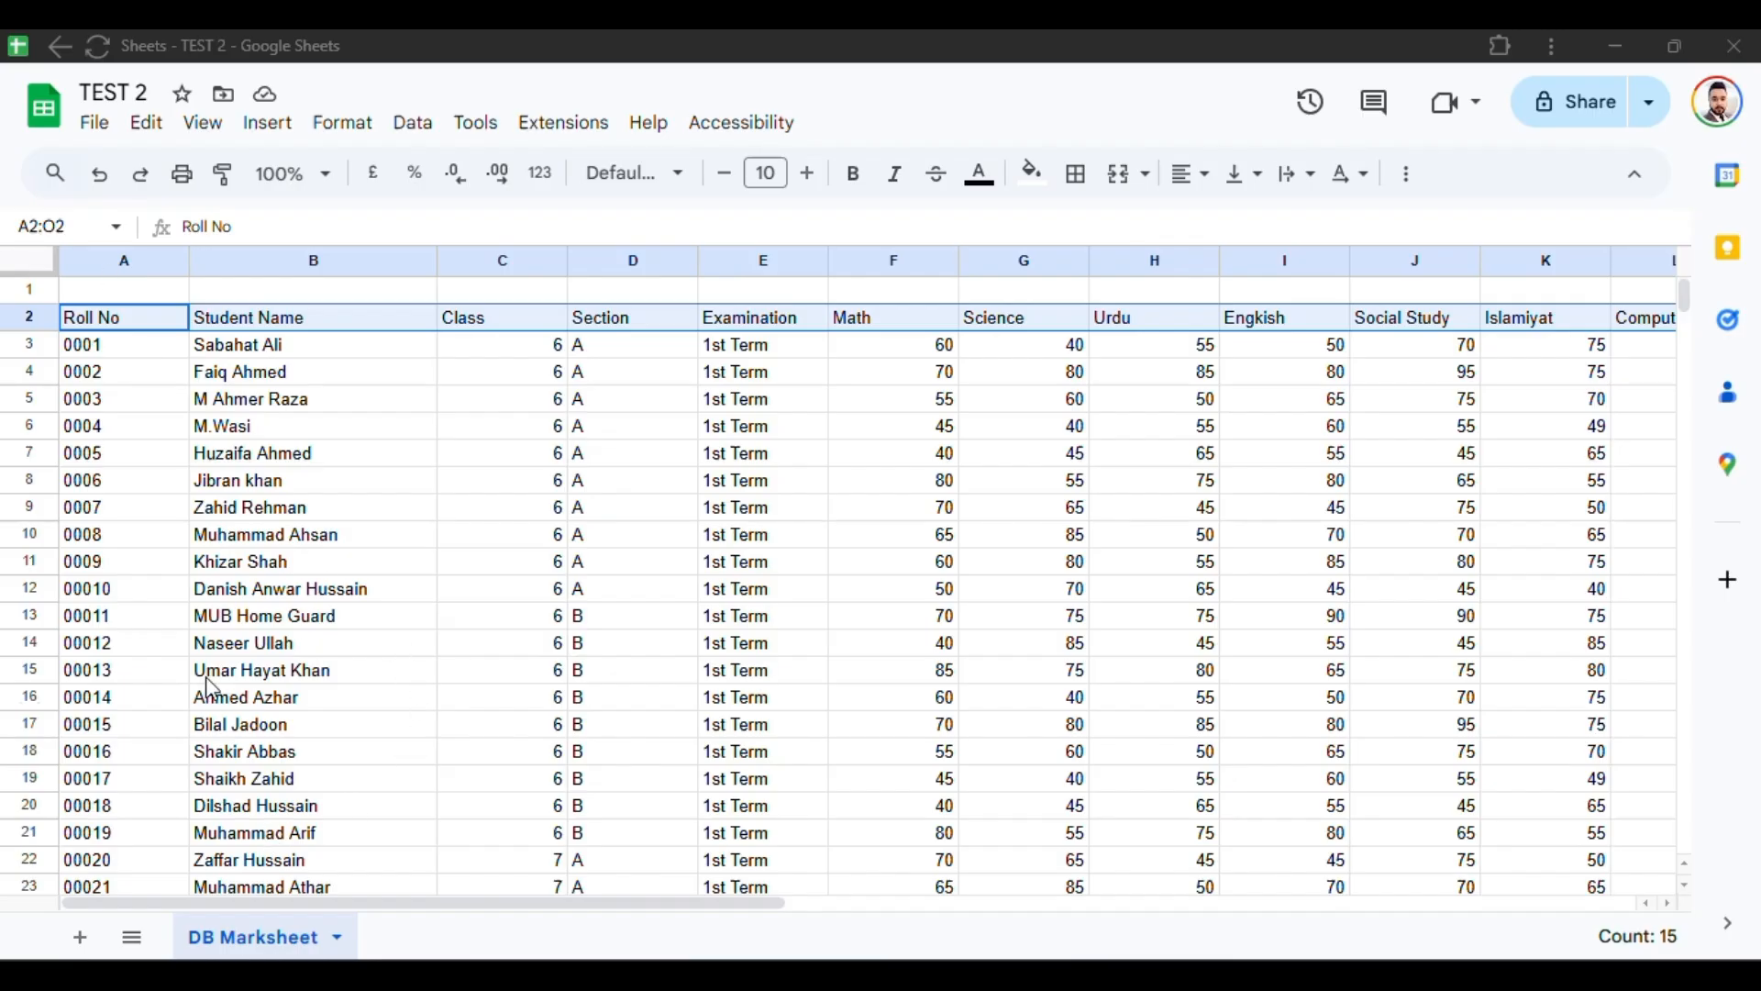
click(286, 565)
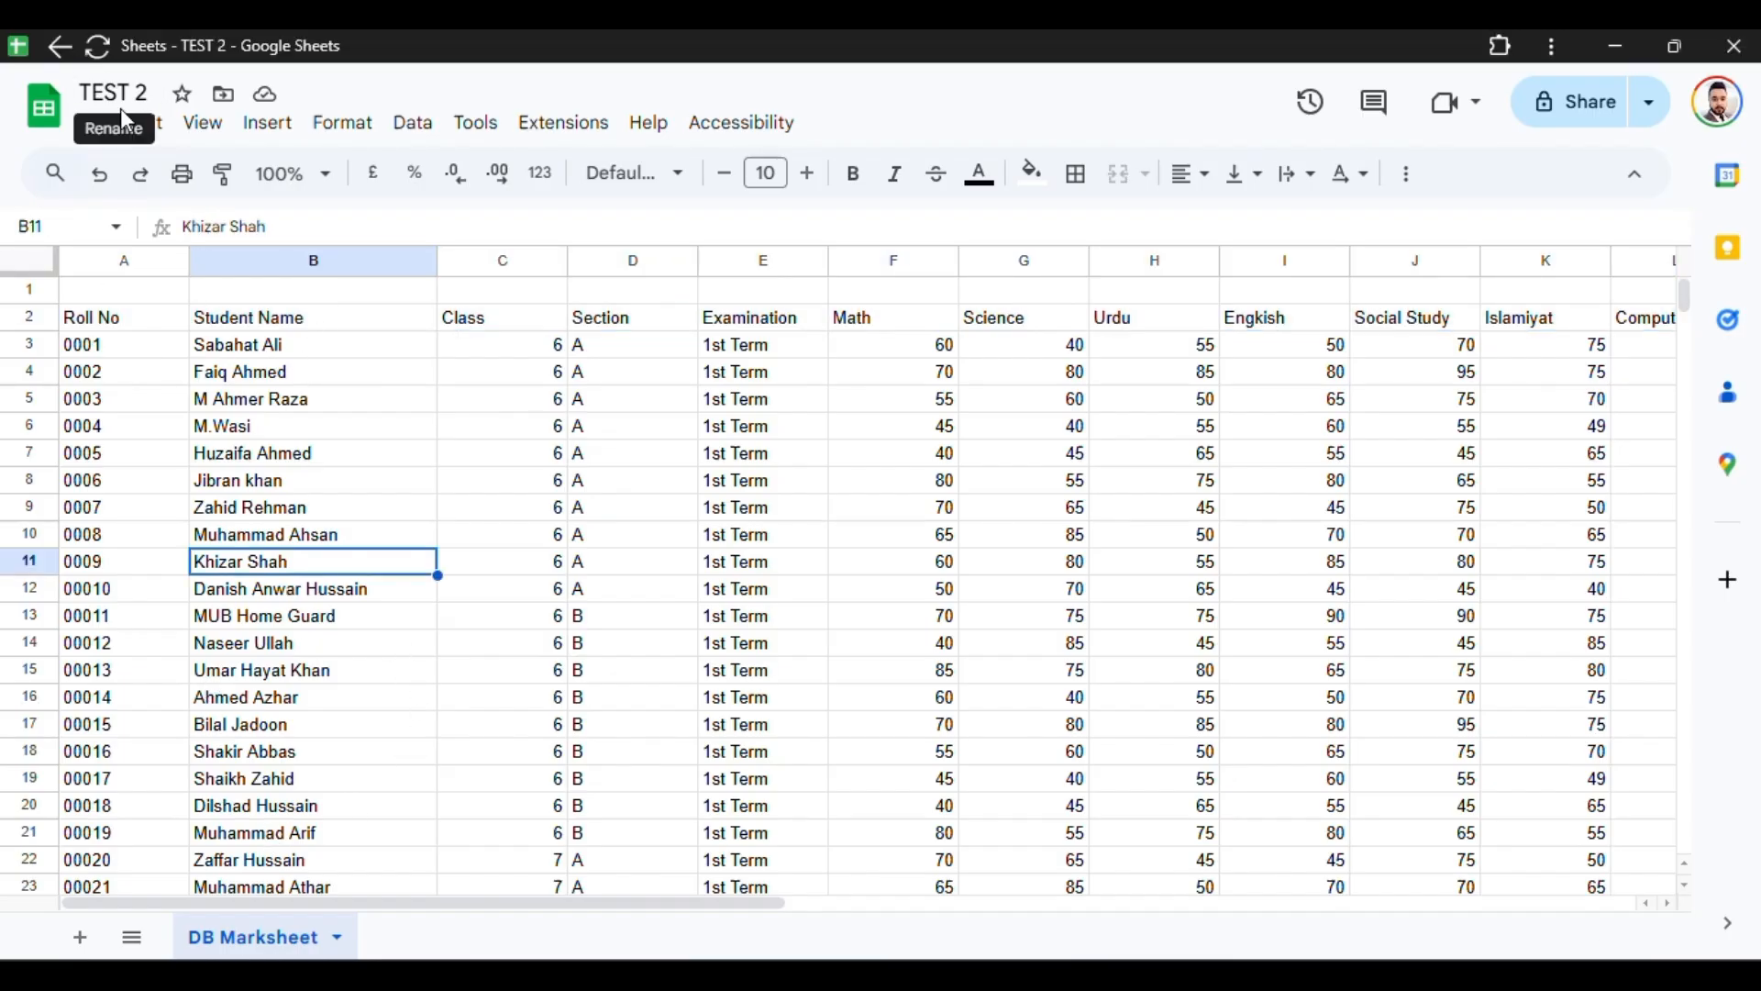
click(313, 453)
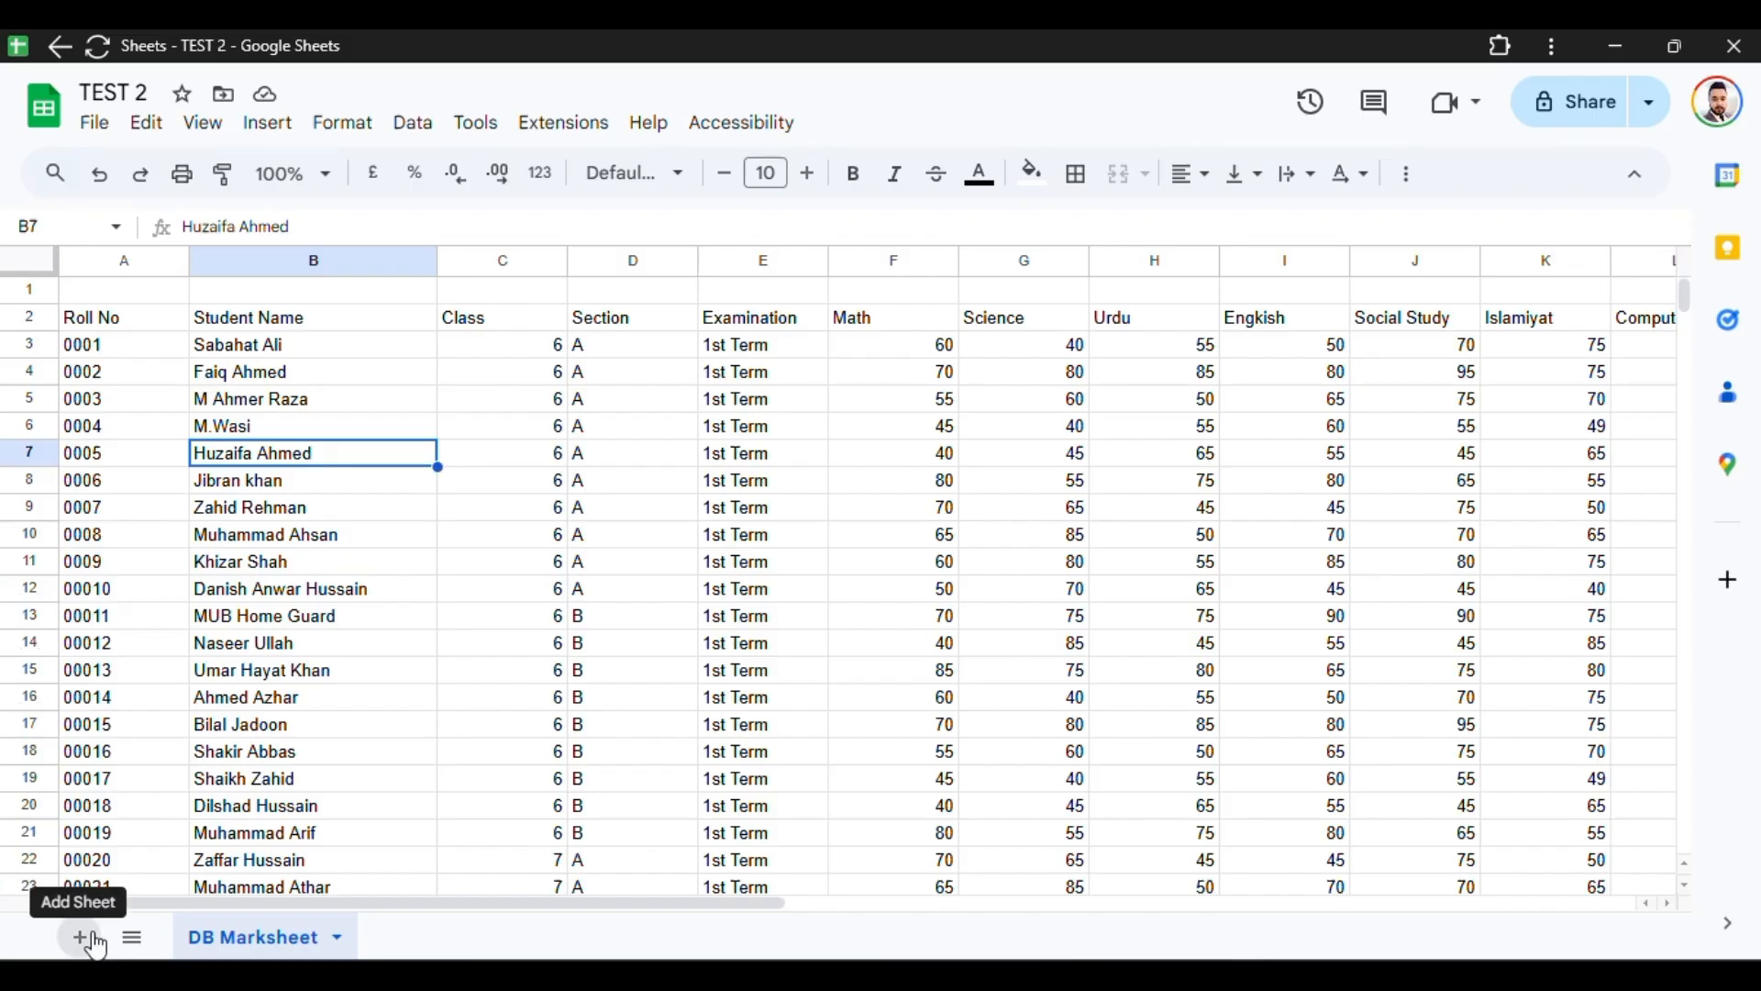
Step: Add a new sheet and copy the header row A2:O2 of DB Marksheet into it, starting at cell A4
click(83, 939)
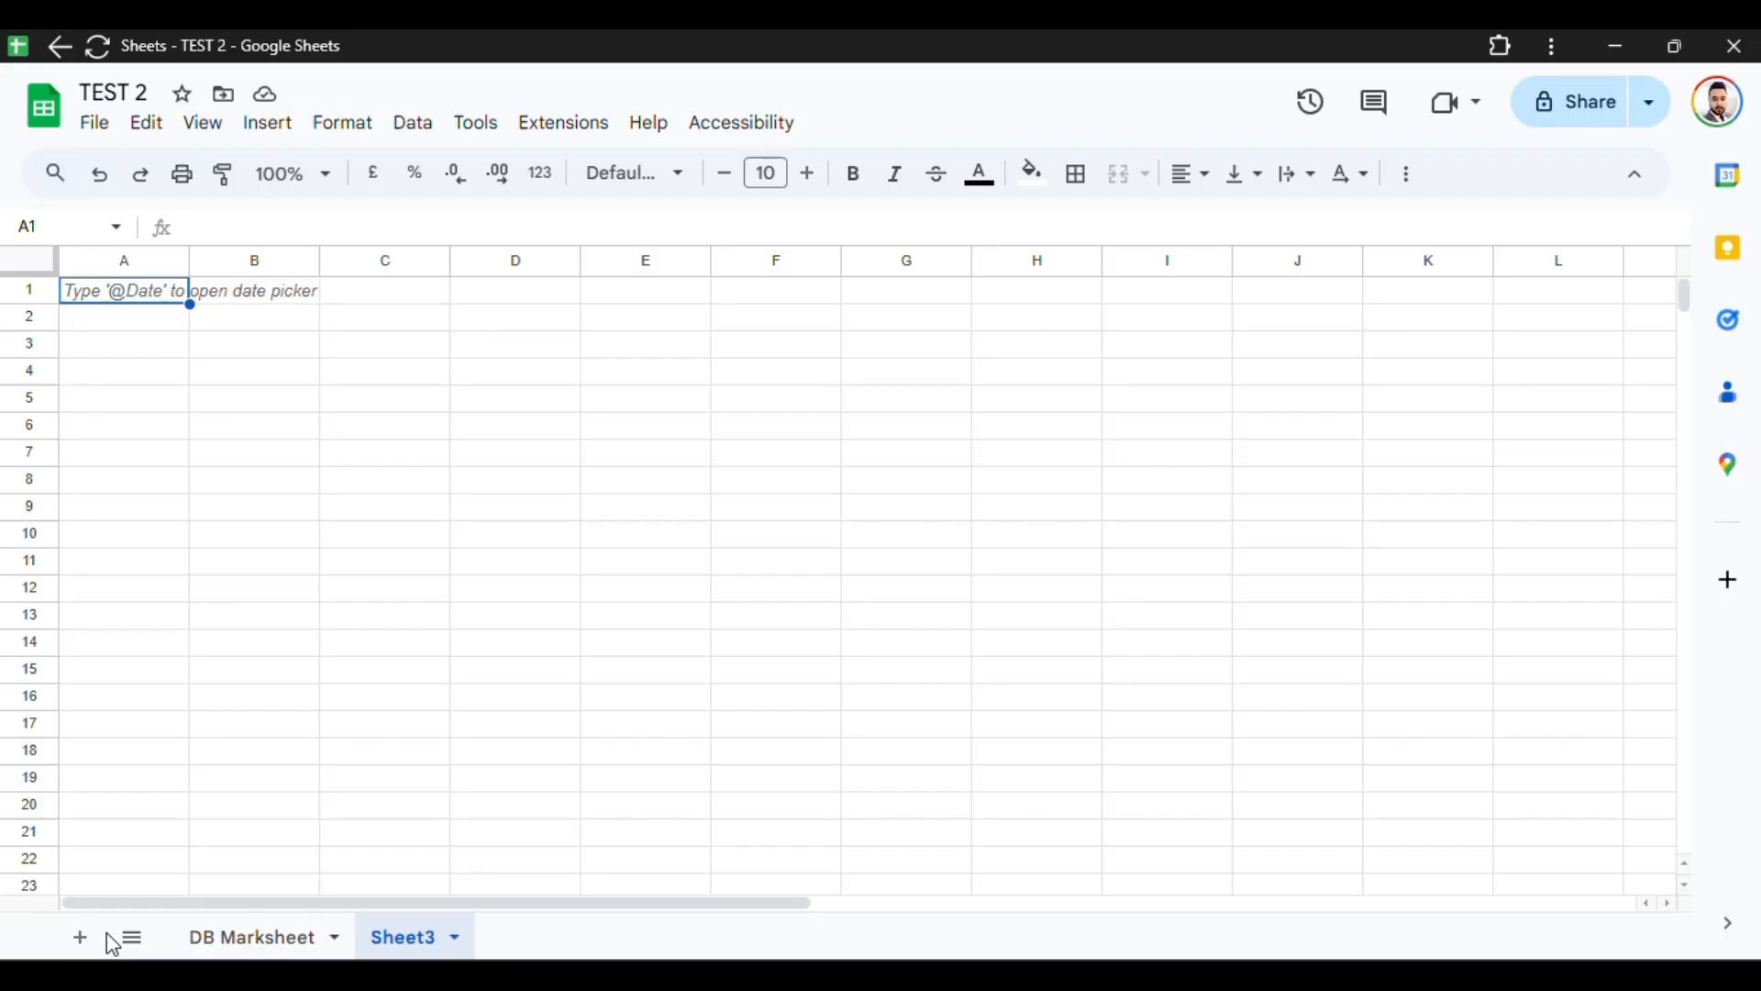
click(240, 940)
click(87, 323)
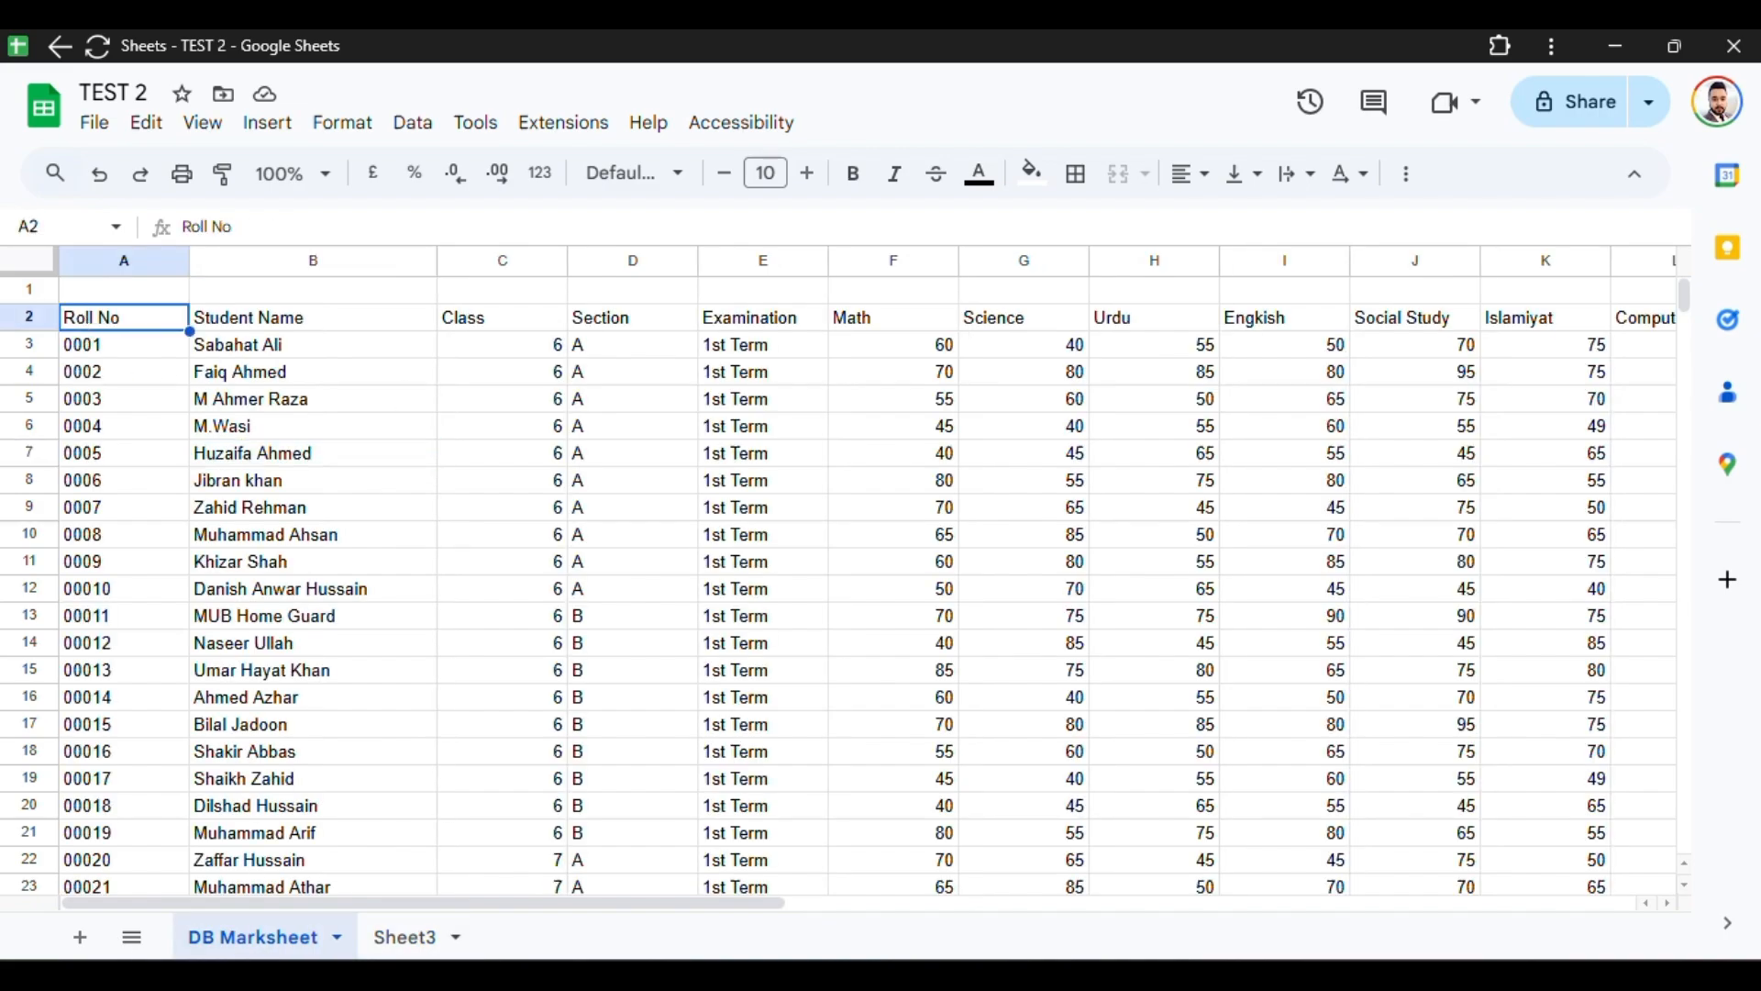
key(ctrl+shift+Right)
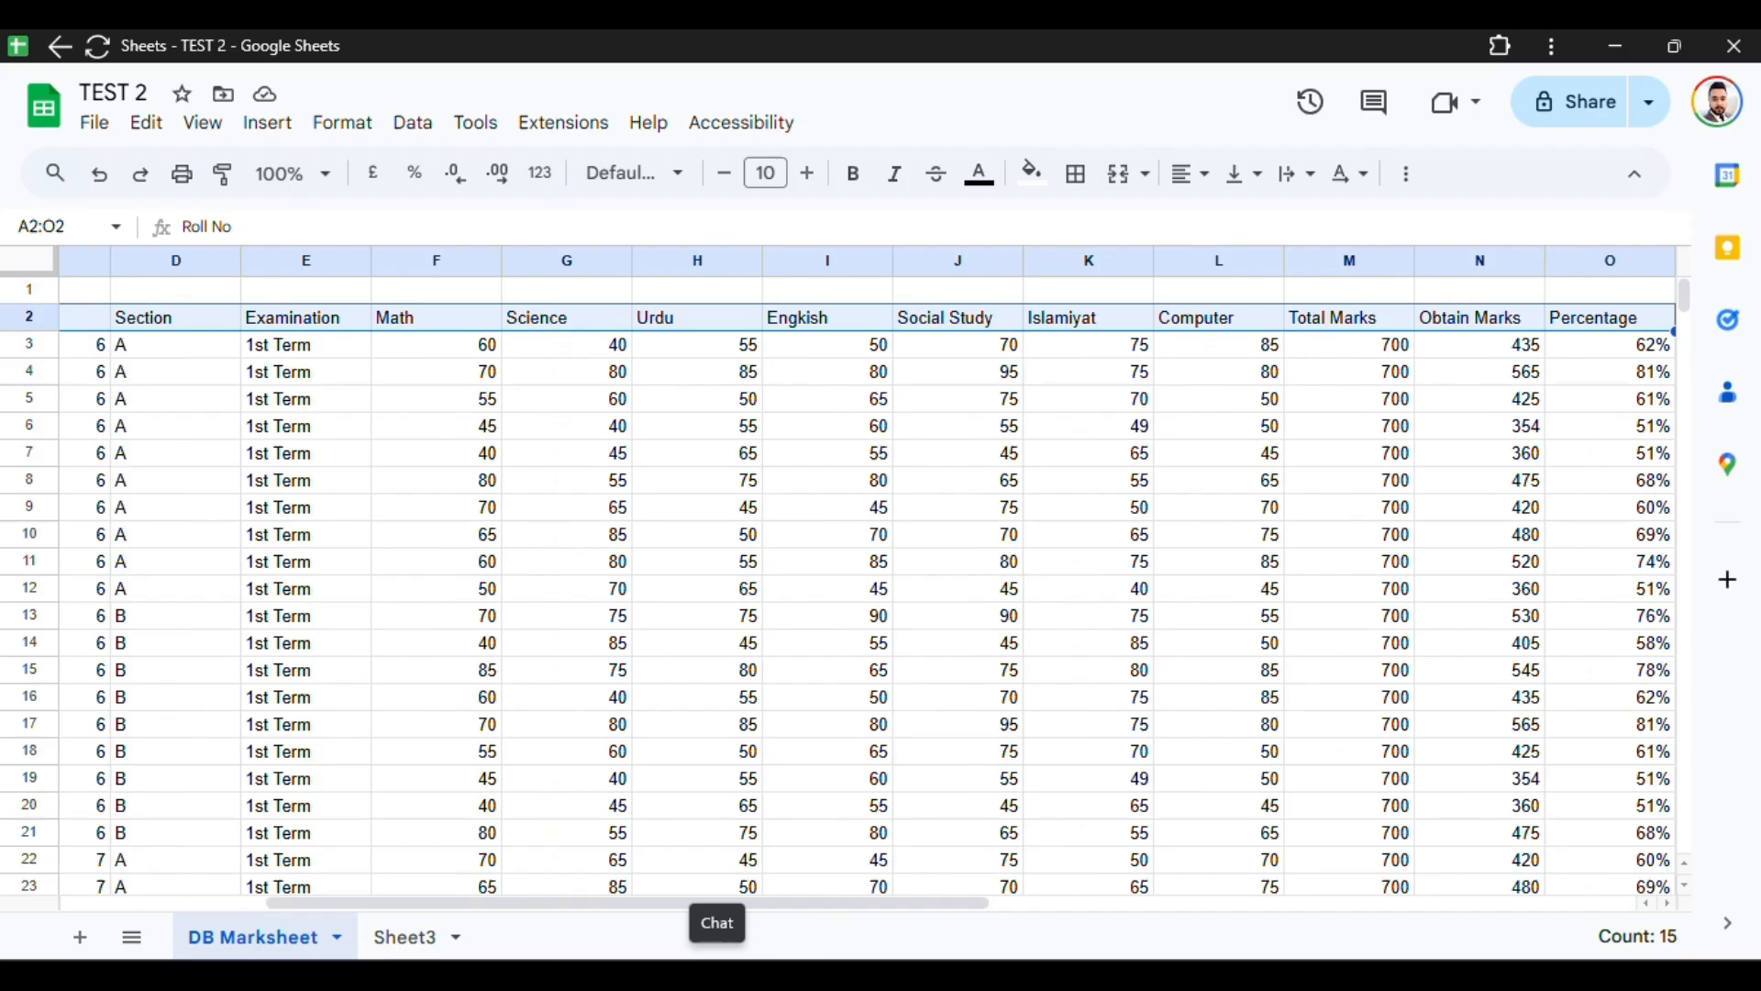
key(ctrl+c)
click(385, 940)
click(92, 353)
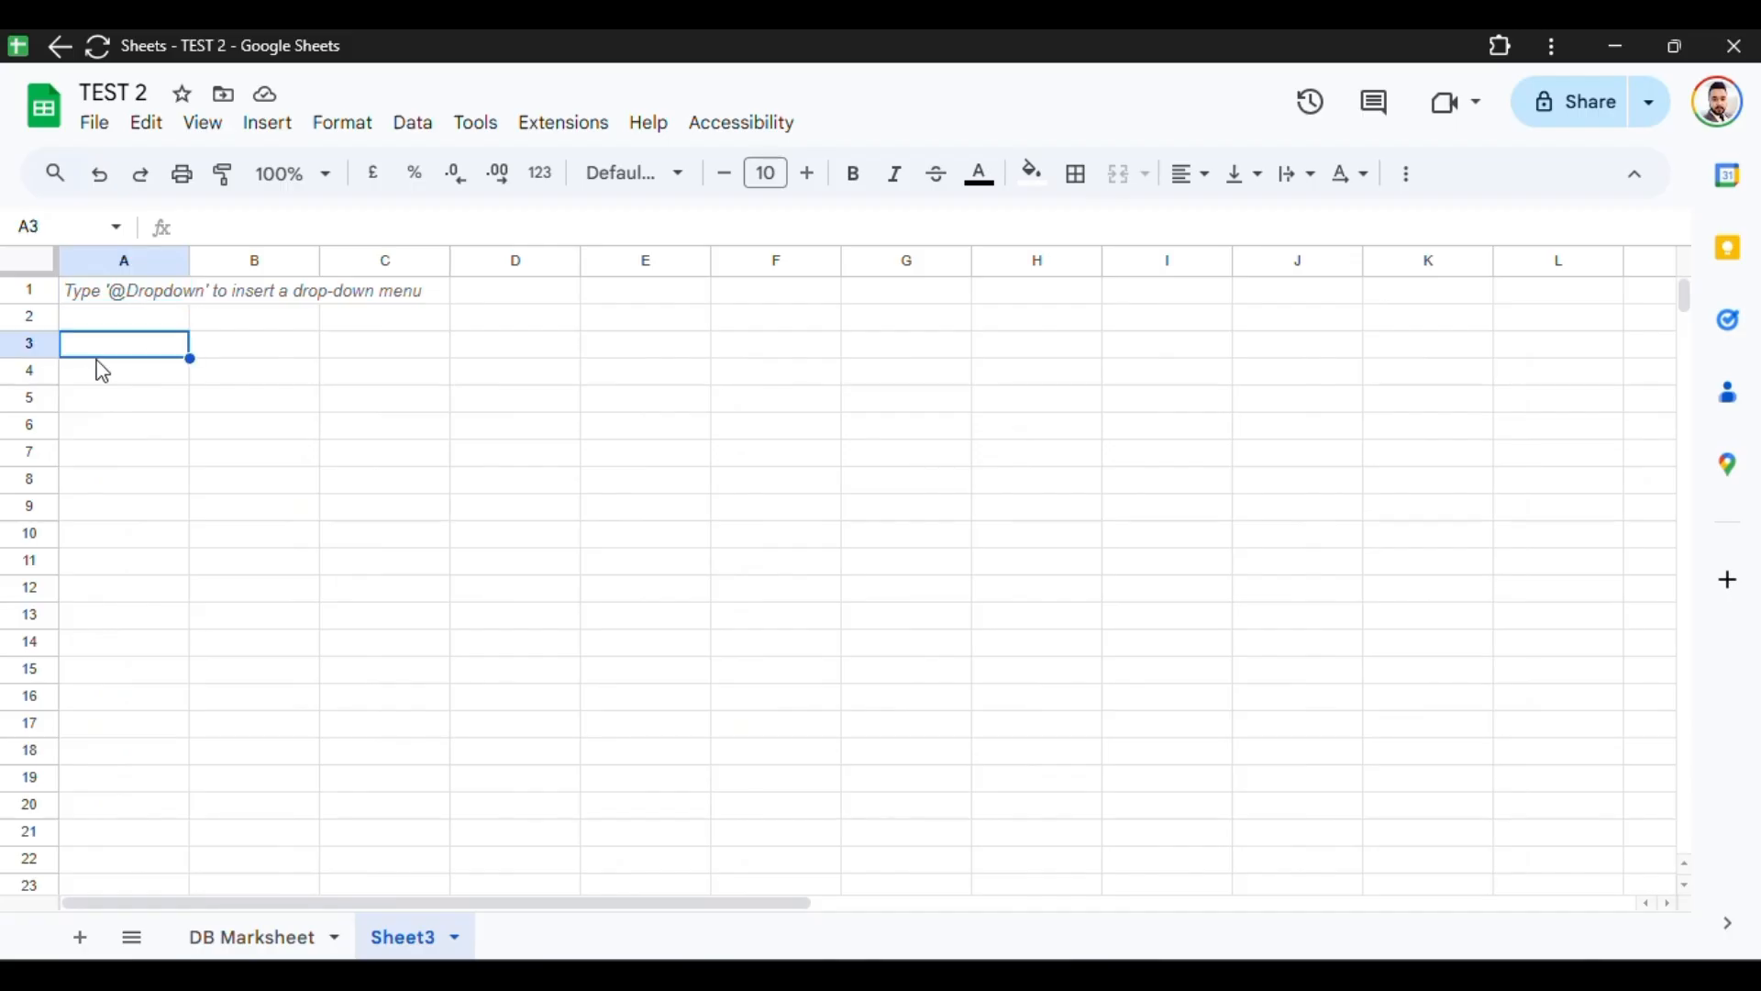
click(103, 375)
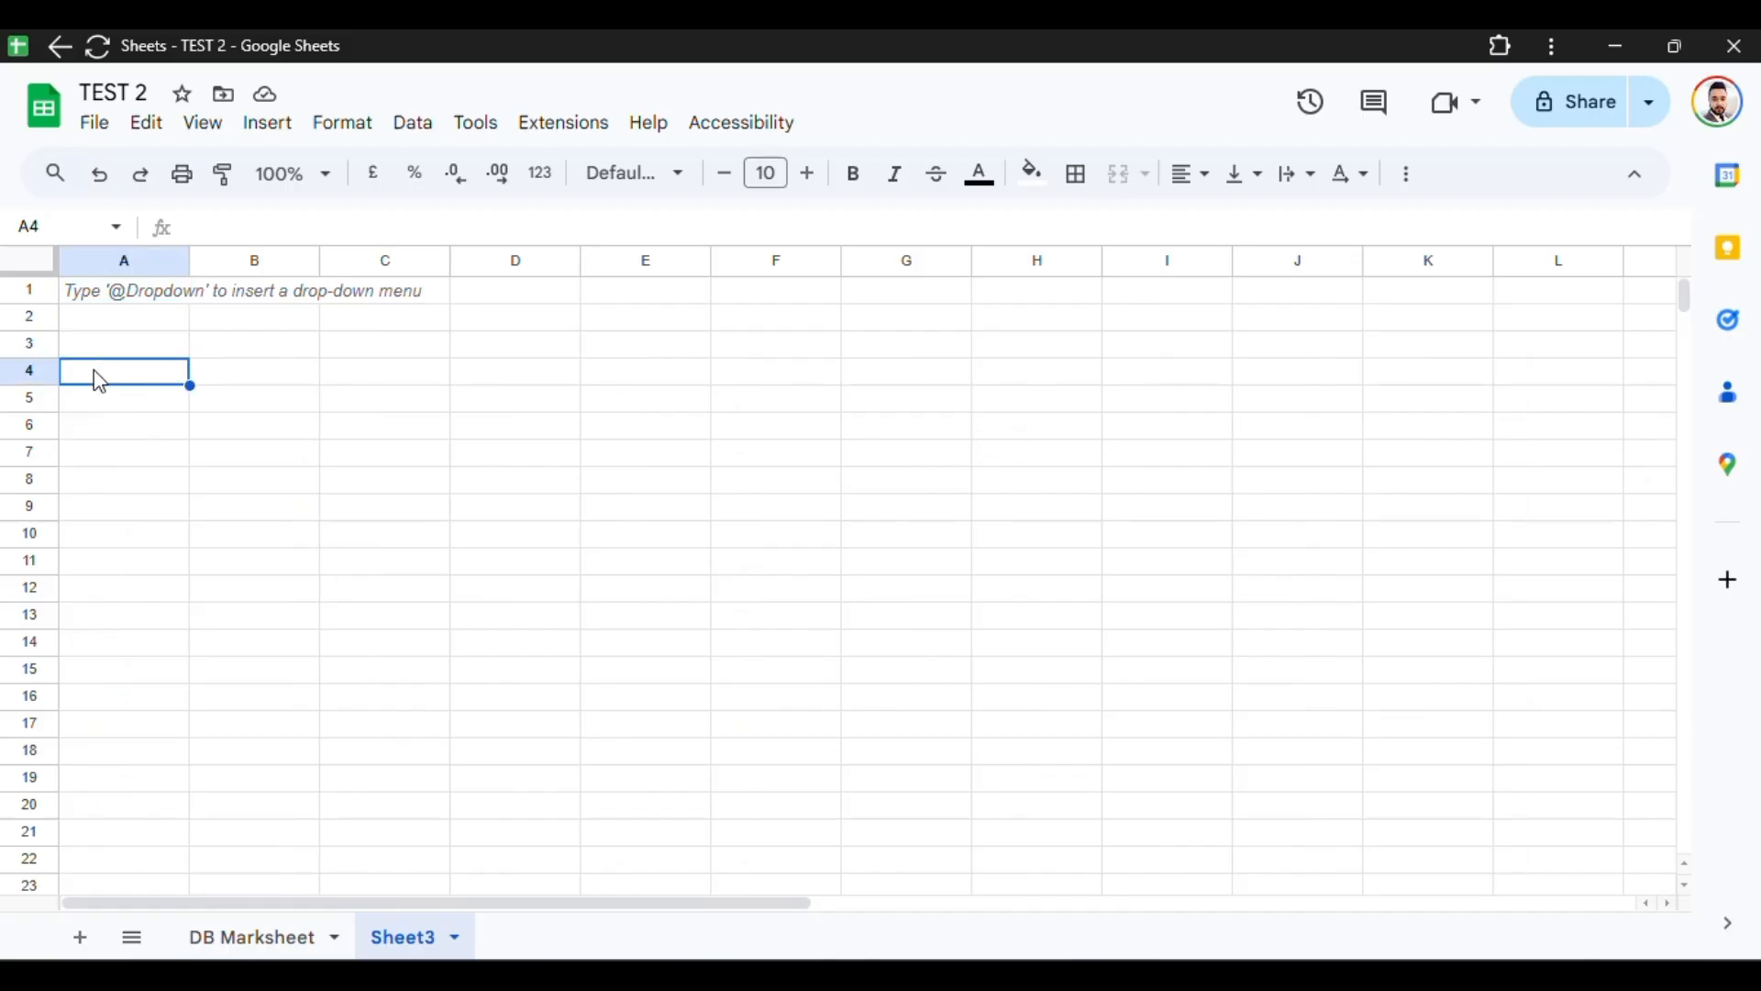
key(ctrl+v)
Step: Rename the new sheet as Marksheet
double_click(401, 947)
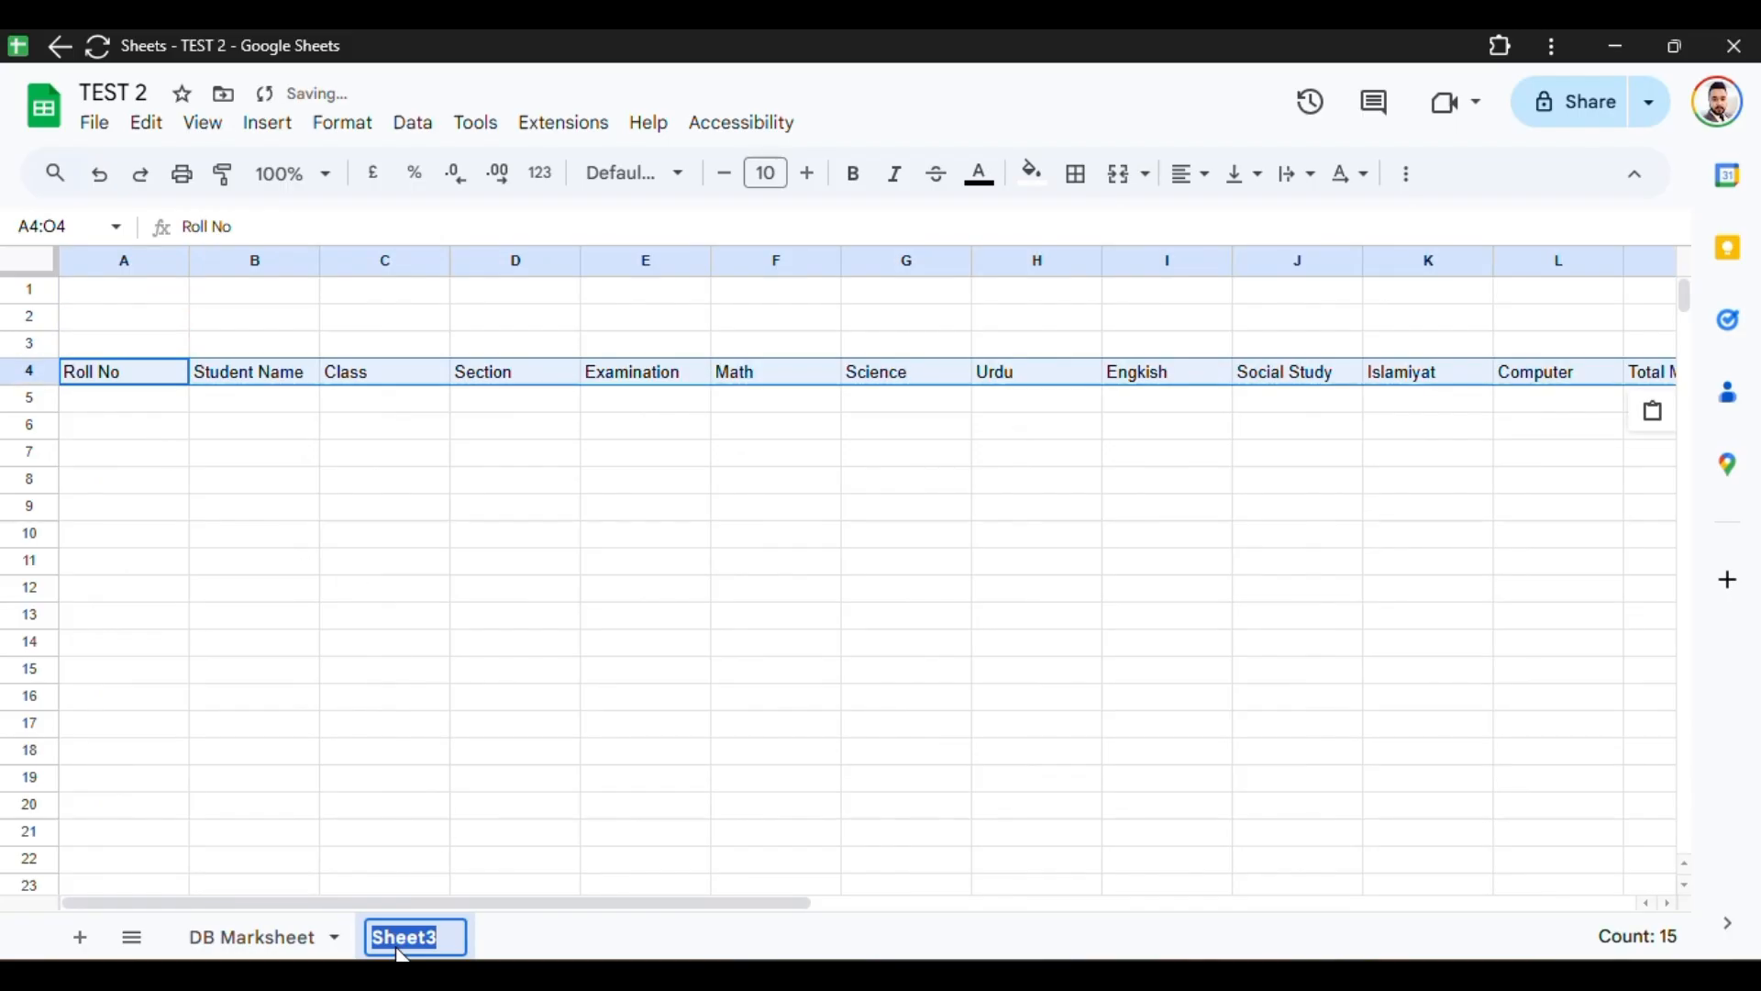
text(Market)
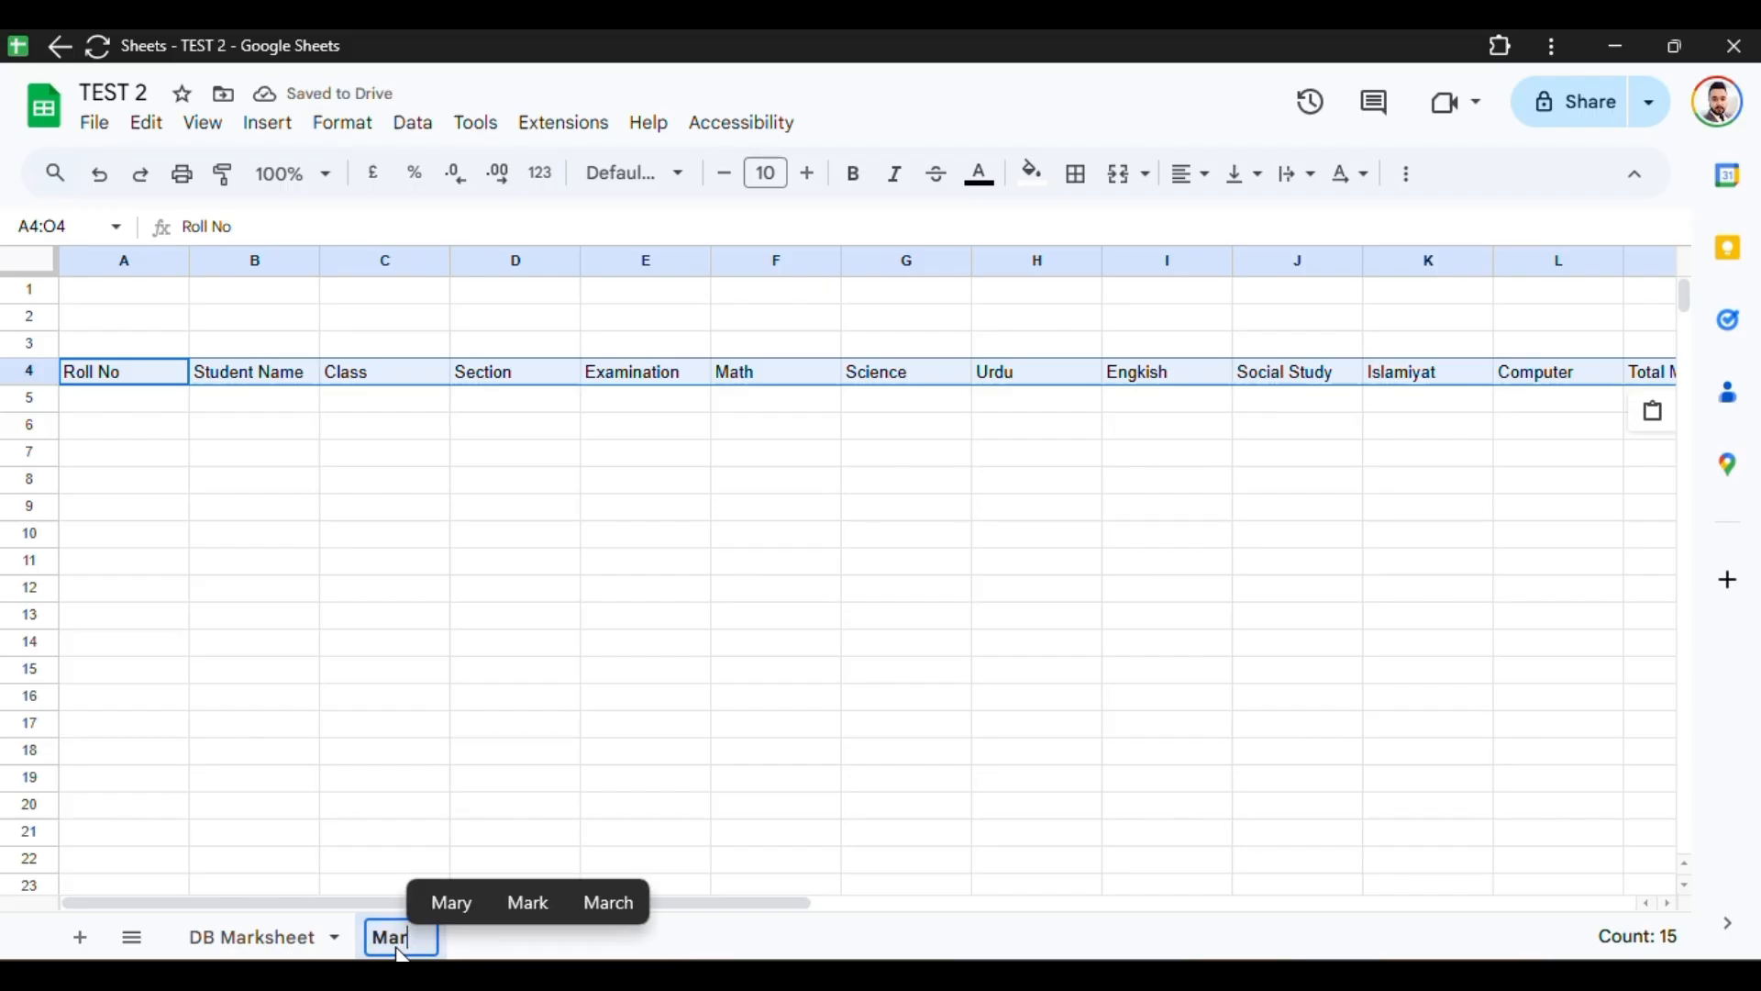
key(BackSpace)
key(BackSpace)
text(sheet)
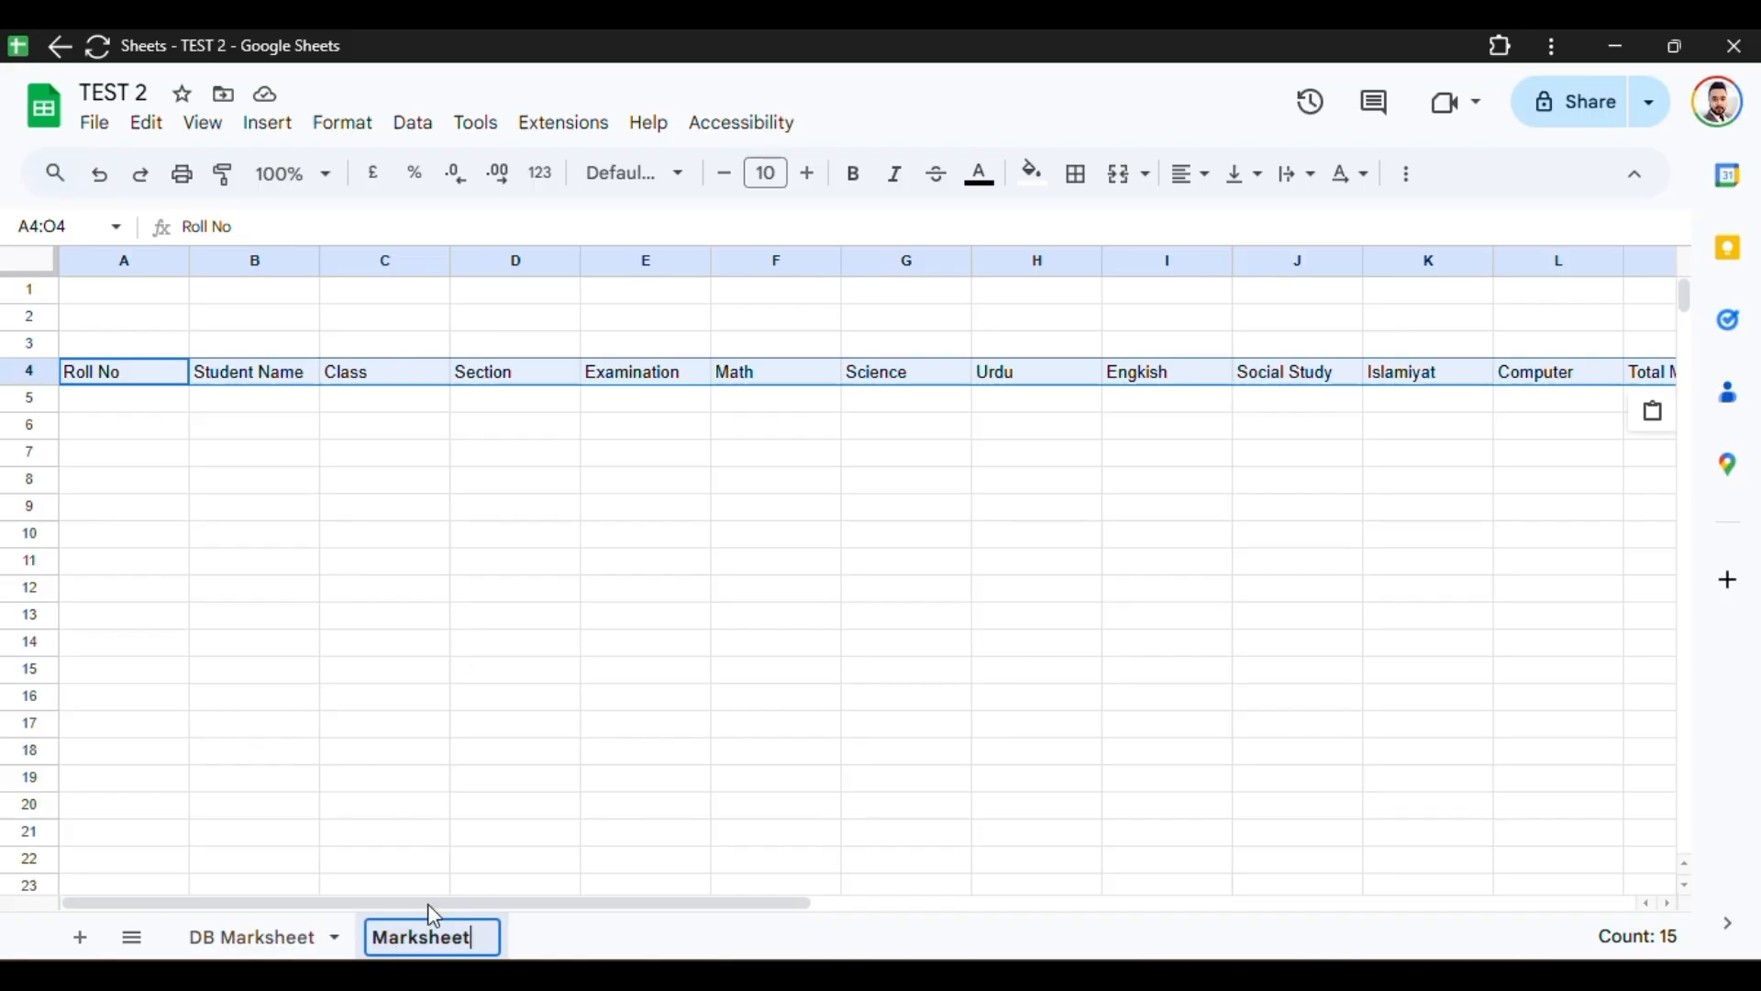
click(196, 539)
Step: Enter the labels Class in cell A2 and Section in cell A3 above the header row
click(123, 328)
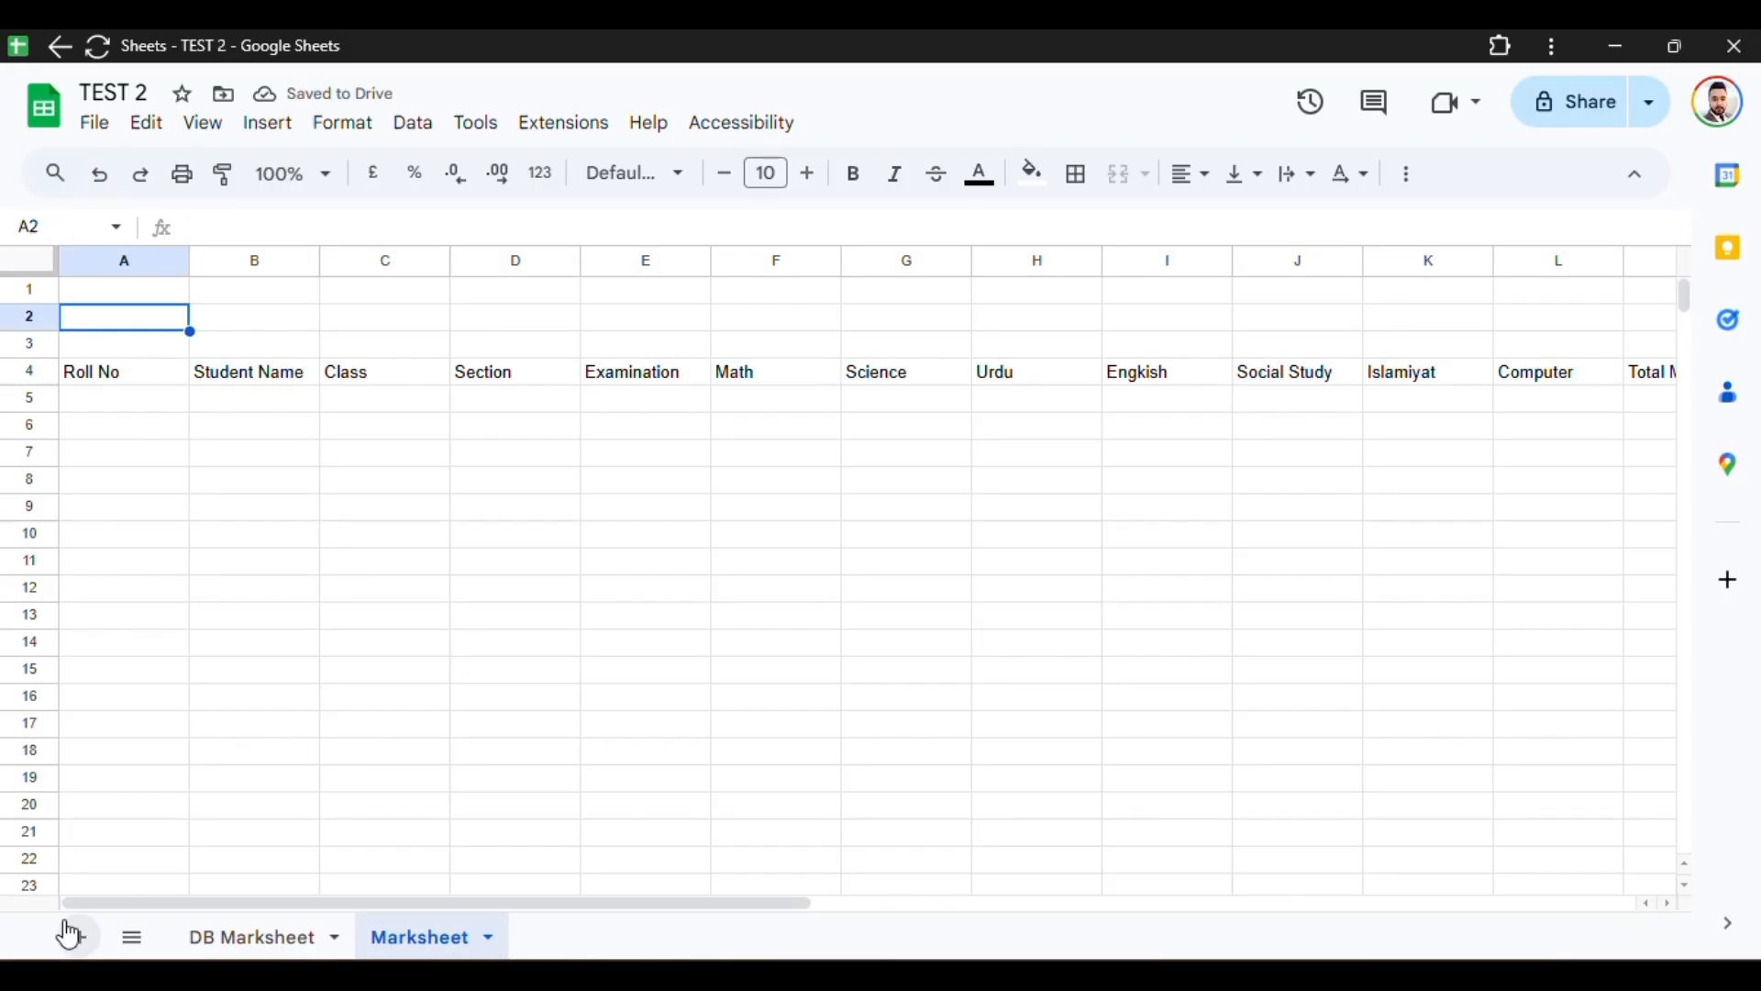
text(Clas)
key(Return)
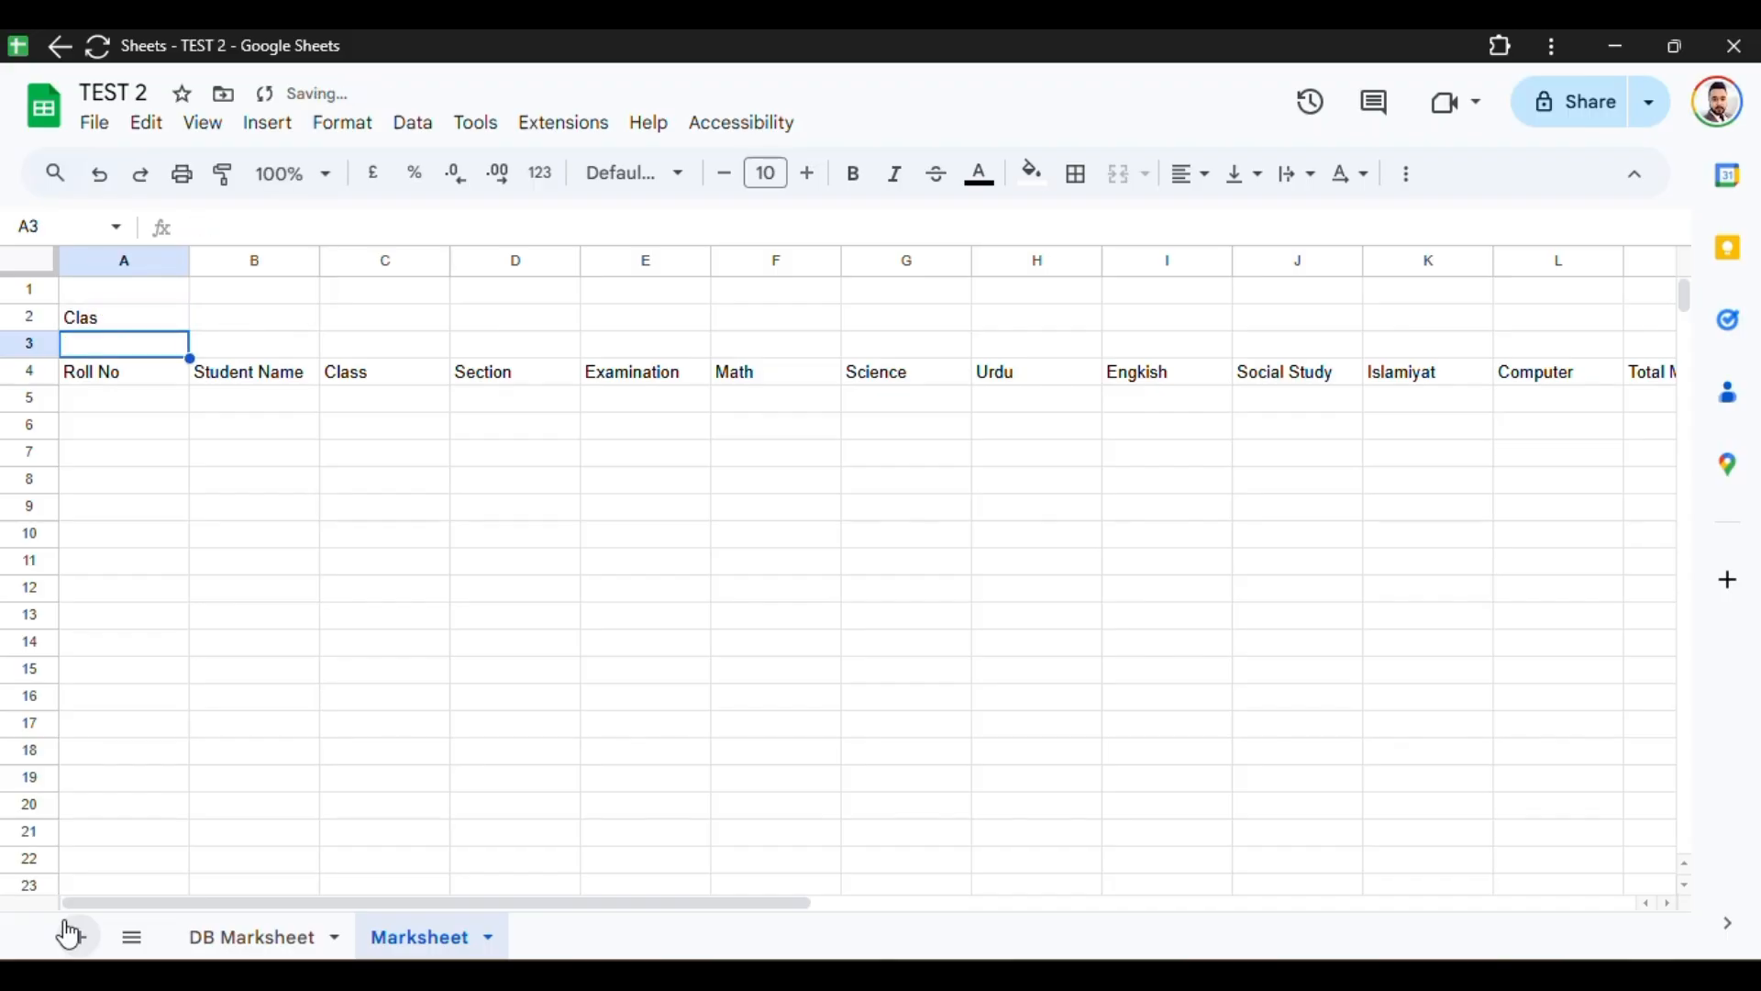
key(Up)
key(Return)
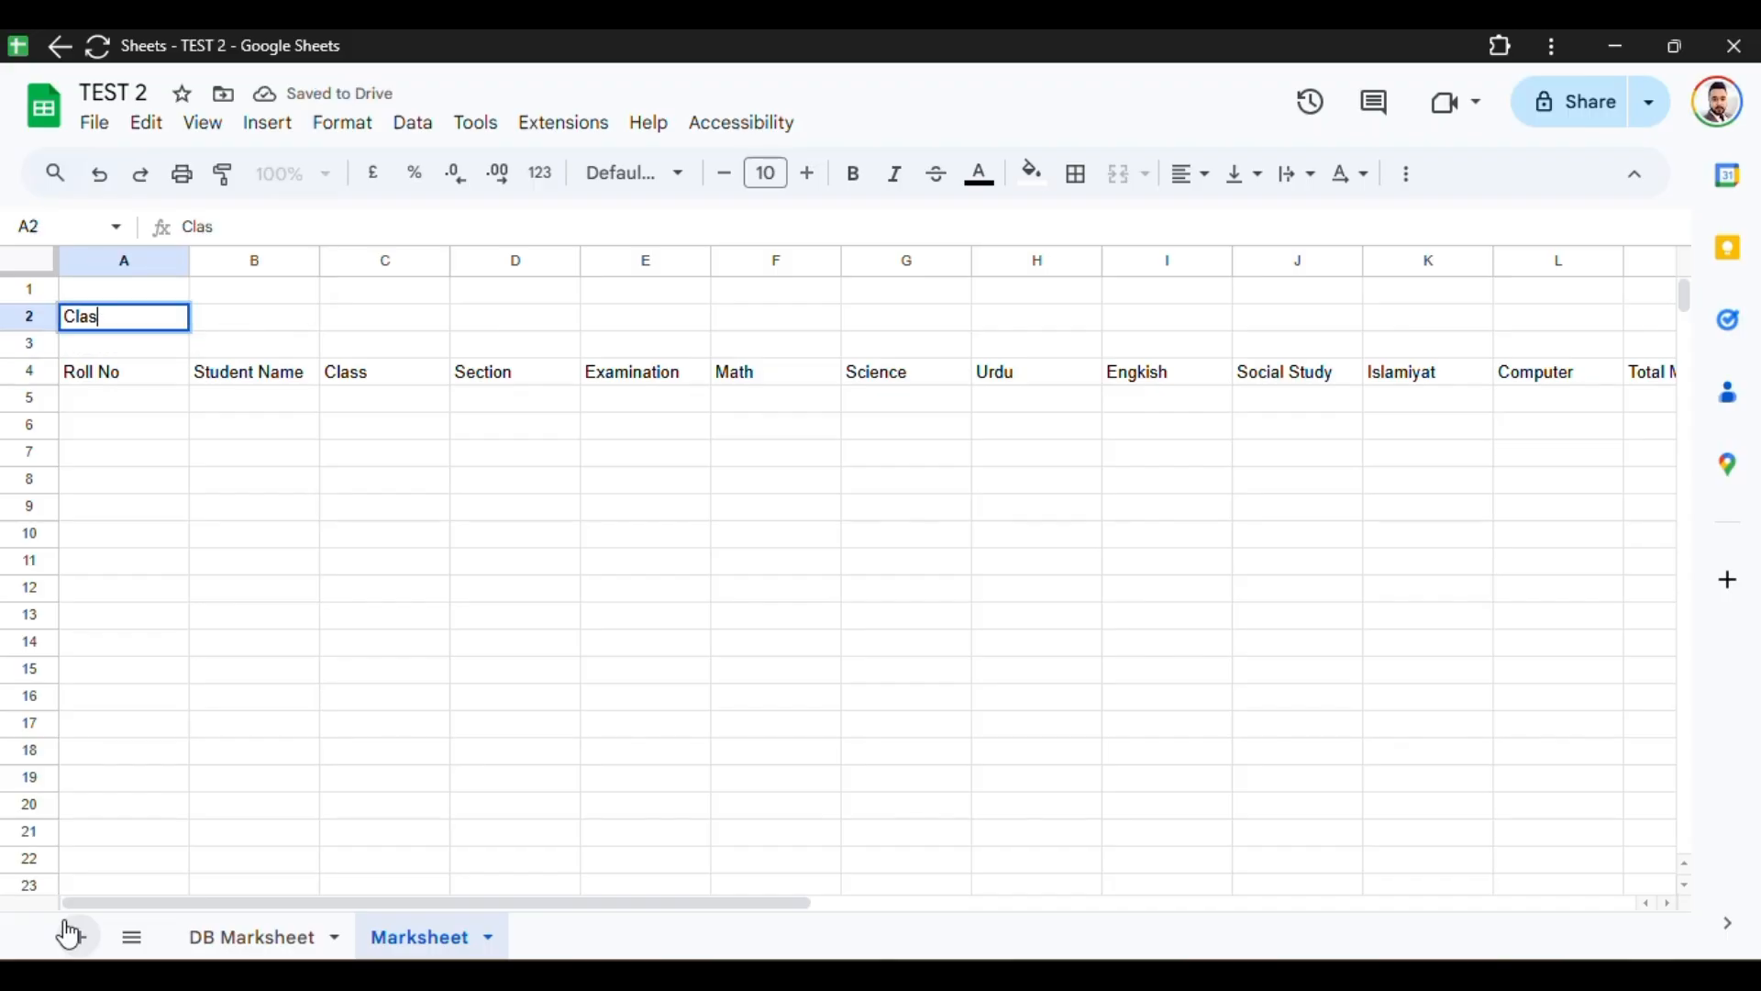
text(s)
key(Return)
text(S)
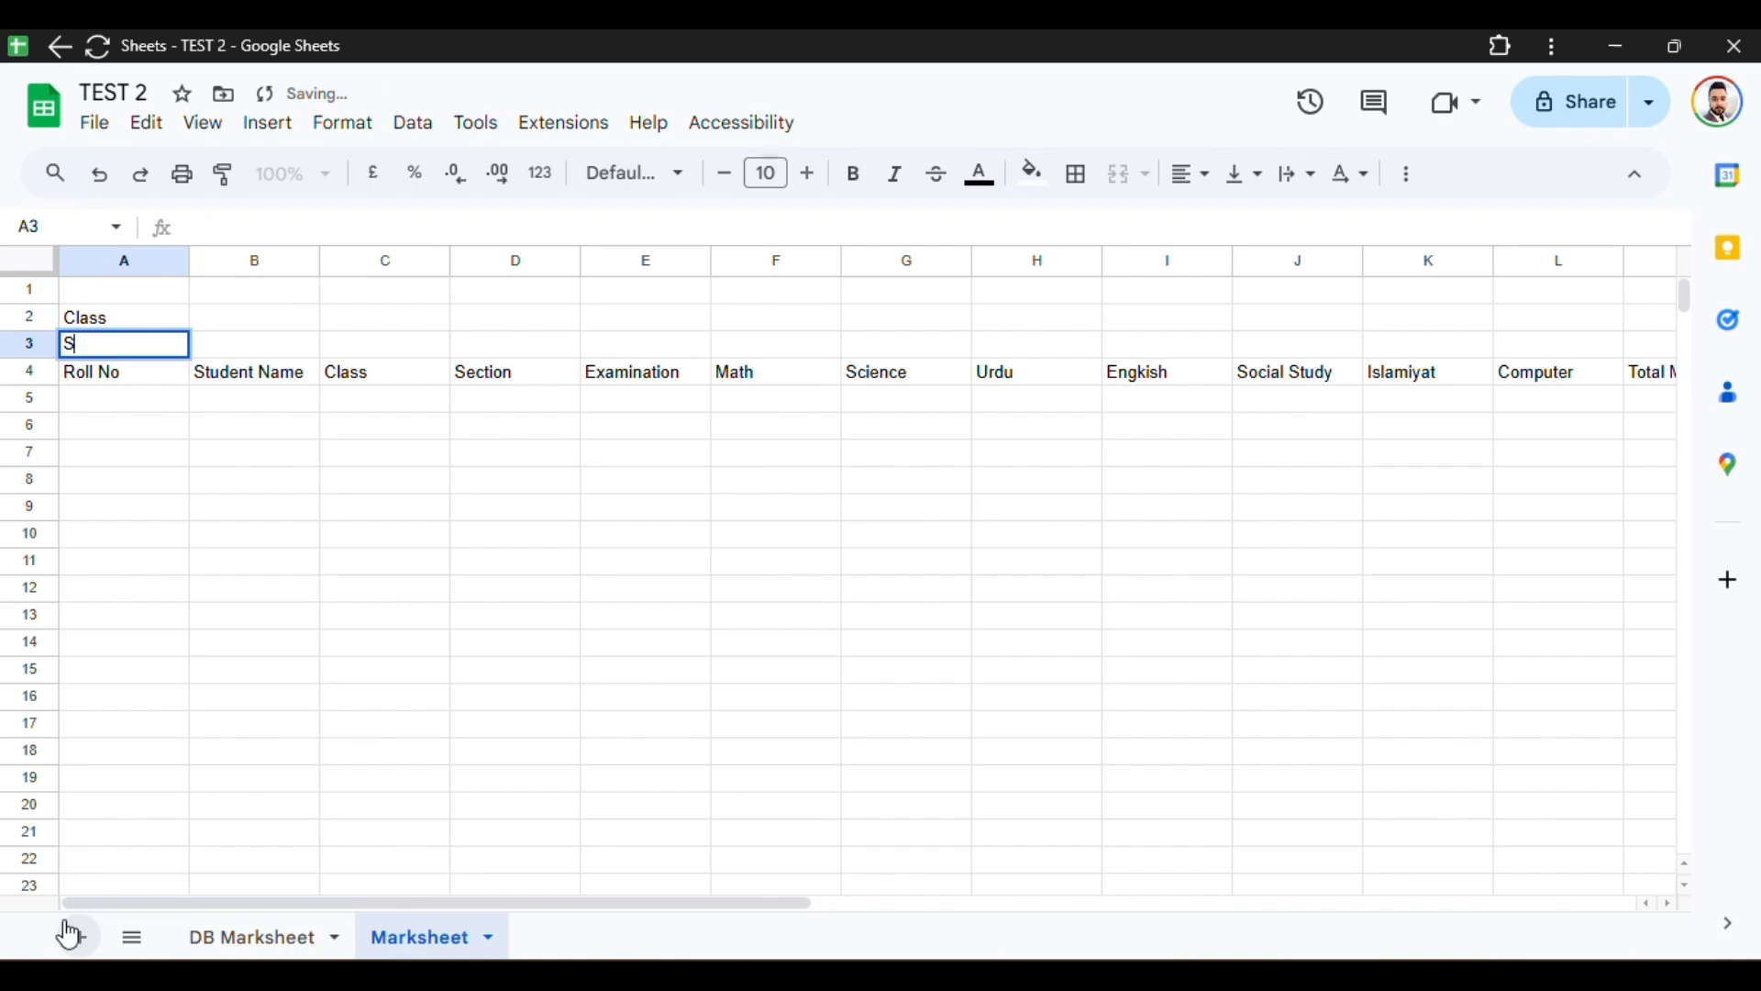
text(ection)
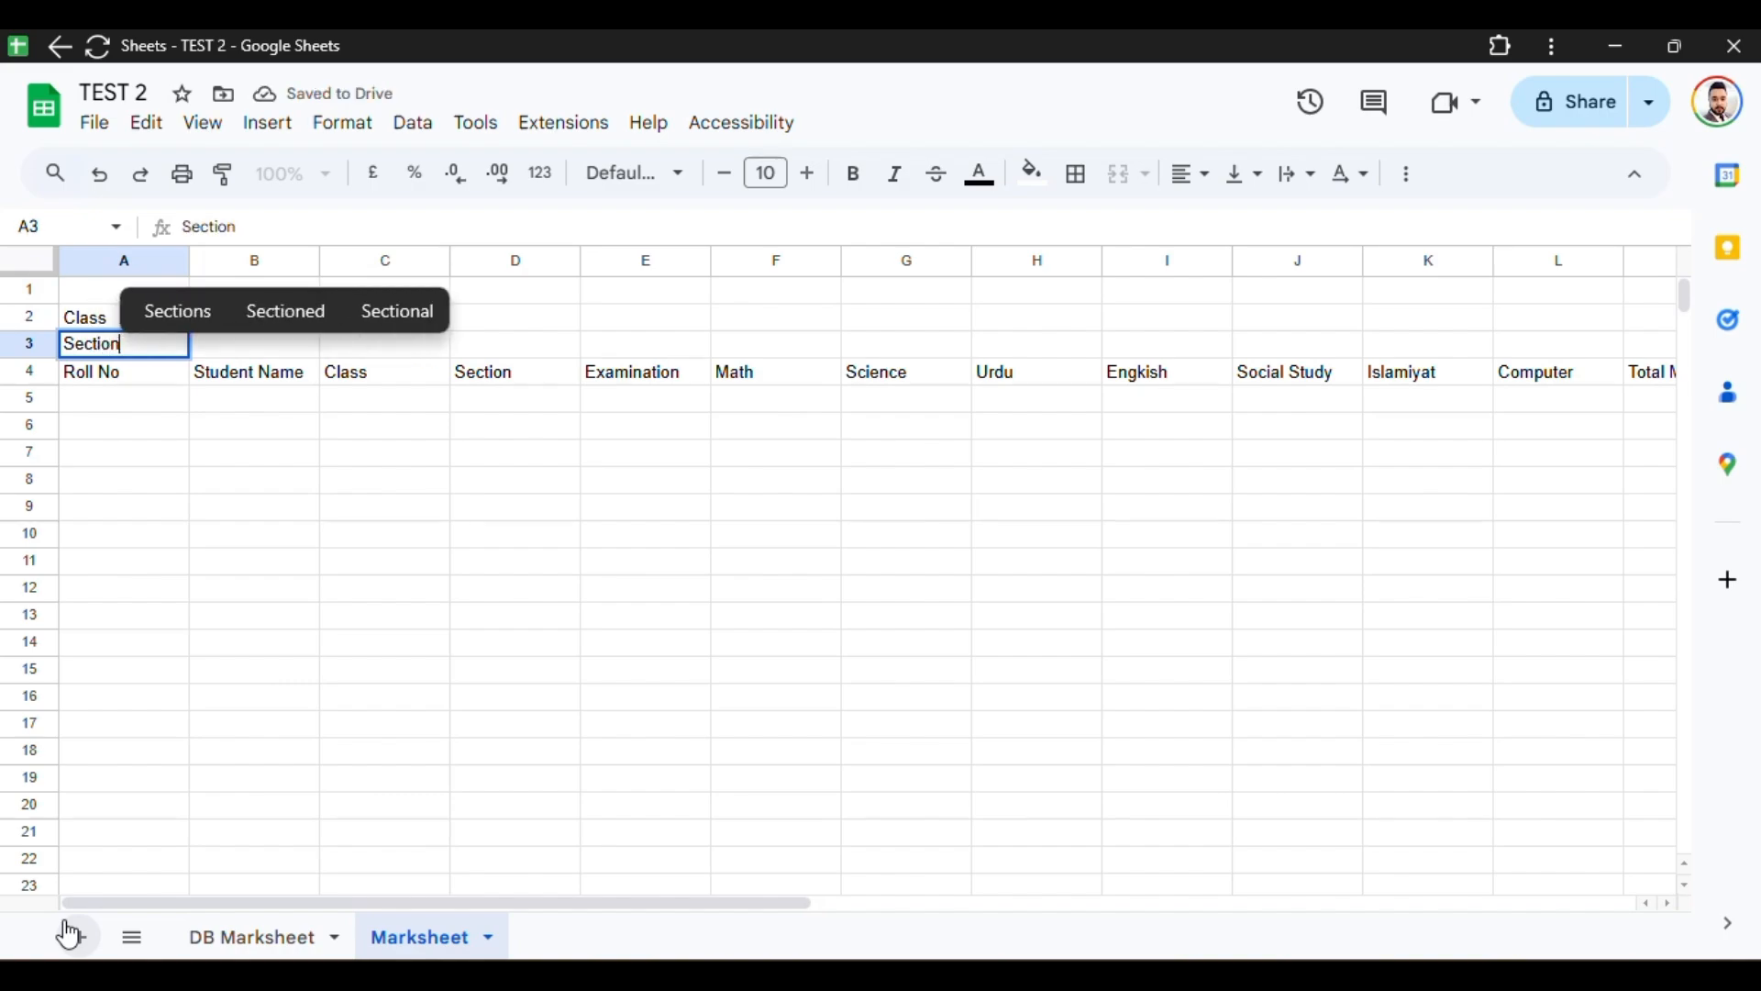
key(Tab)
Step: Enter the label Examination in cell C3 and move it up to cell C2
key(Tab)
key(Up)
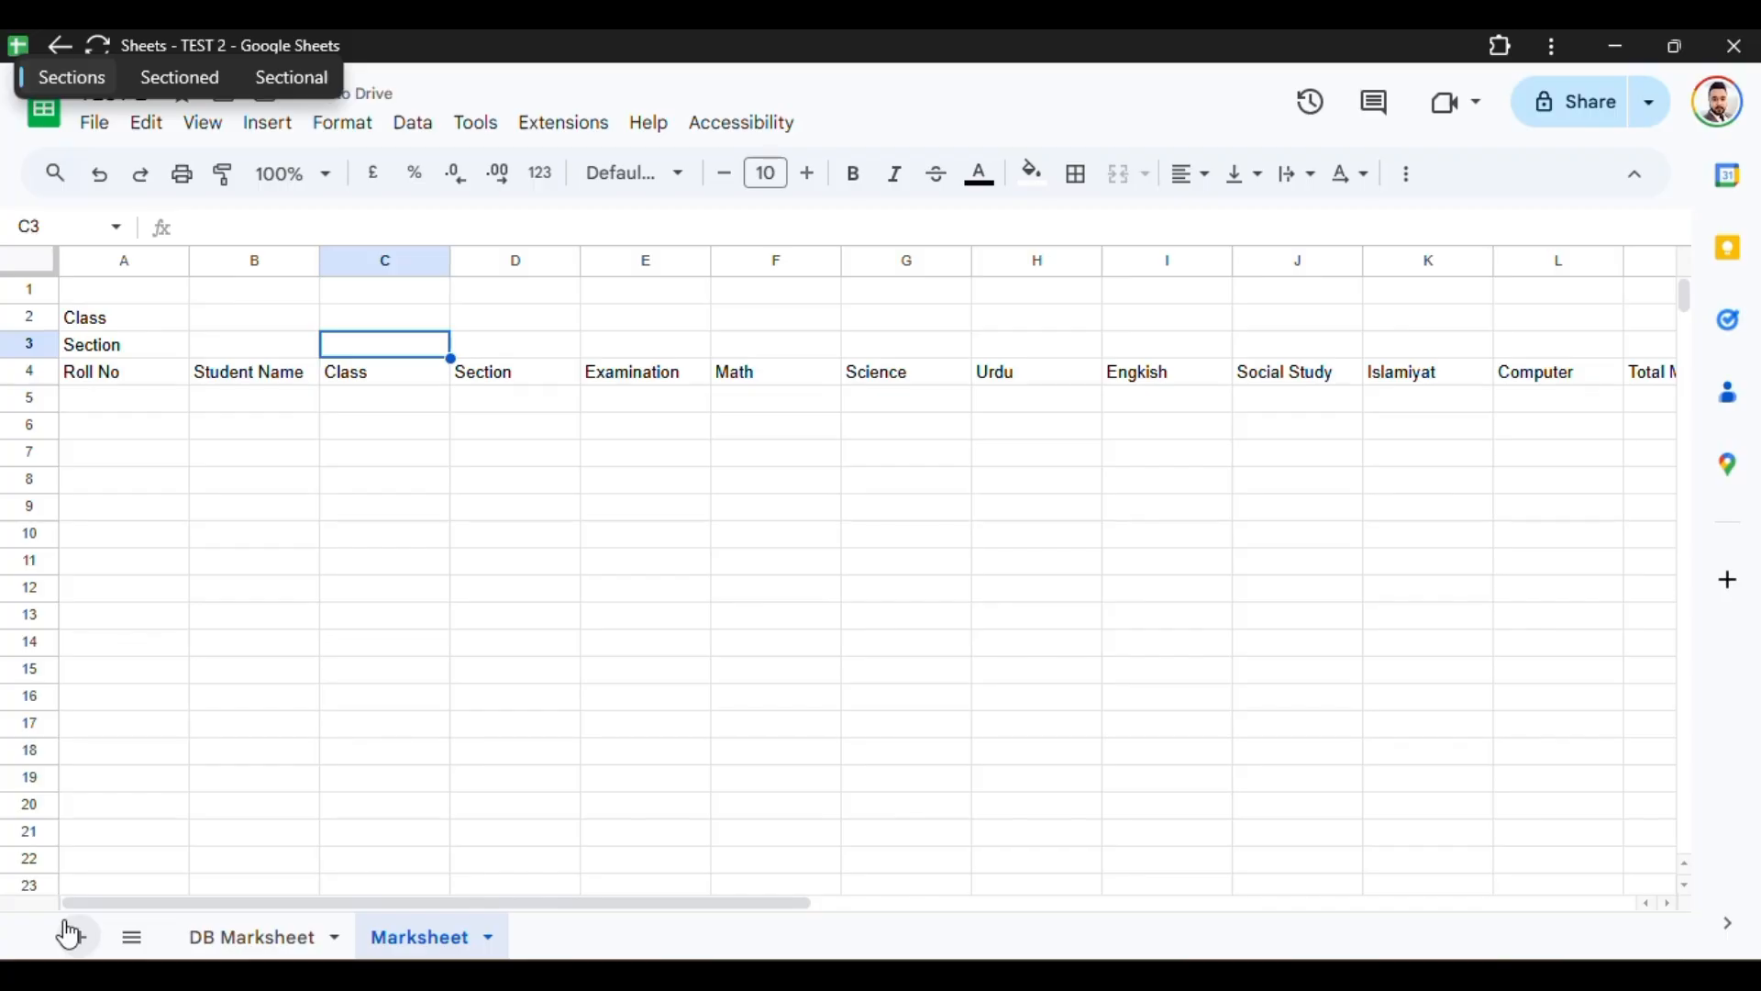
text(Examination)
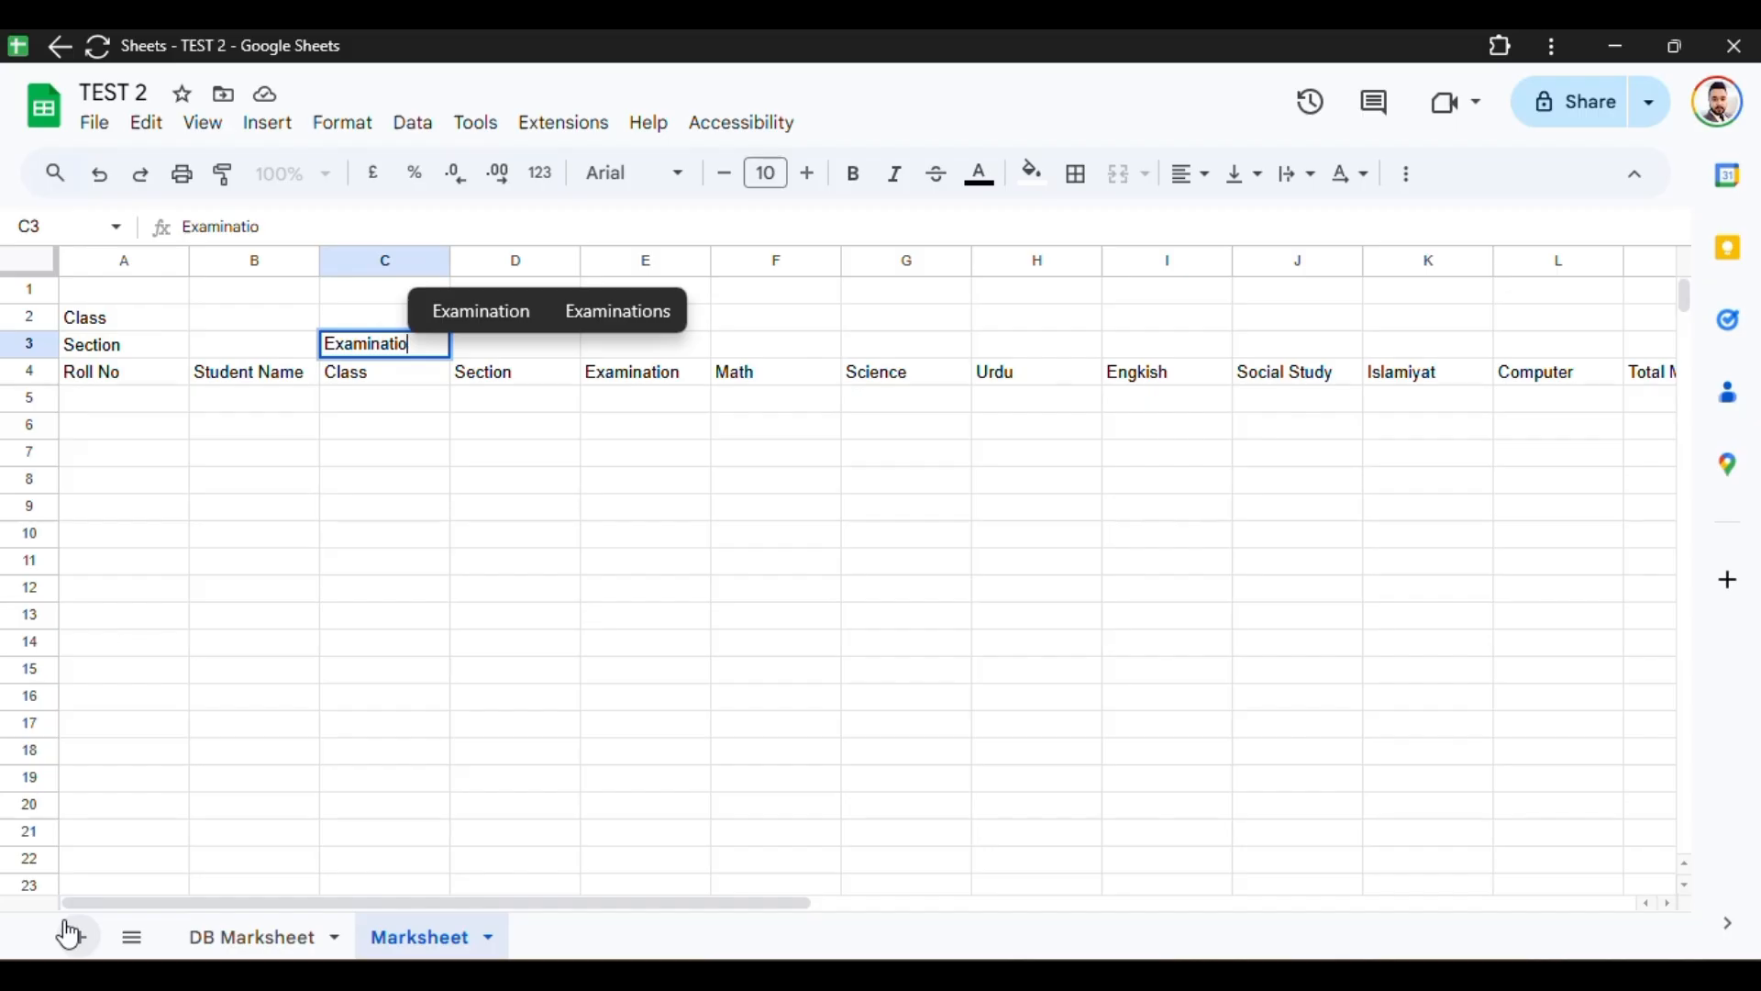
key(Return)
key(Up)
key(Right)
key(Right)
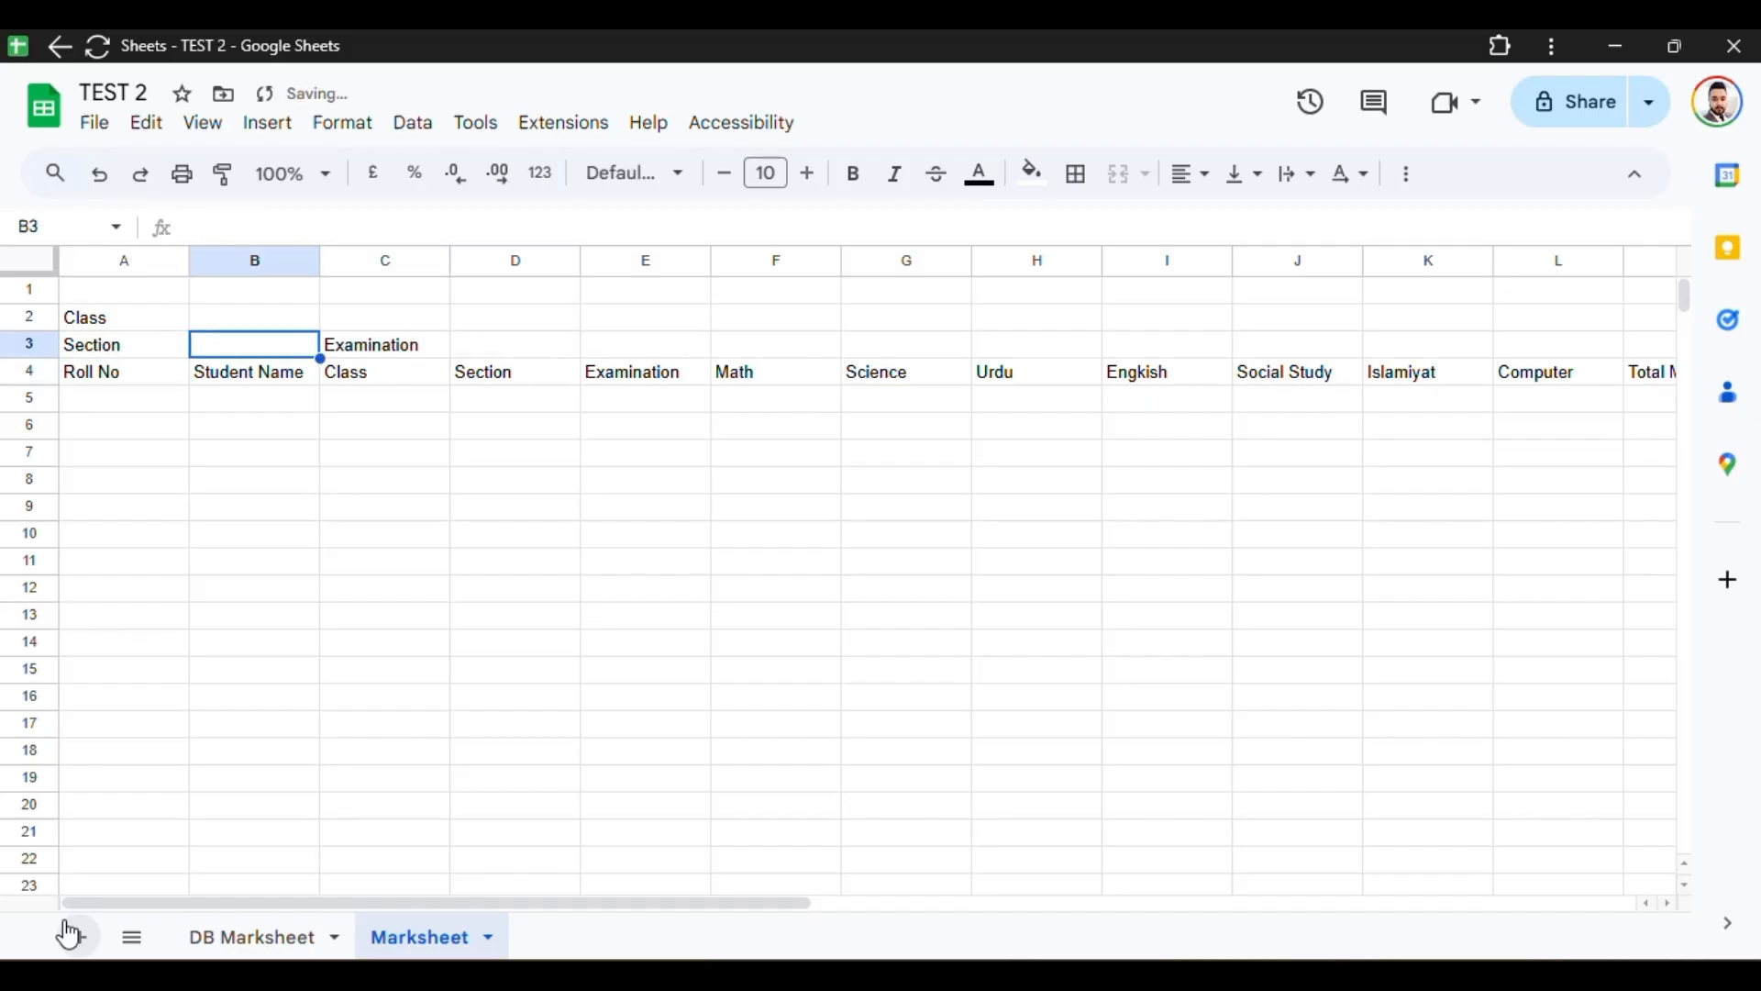
key(ctrl+c)
key(Up)
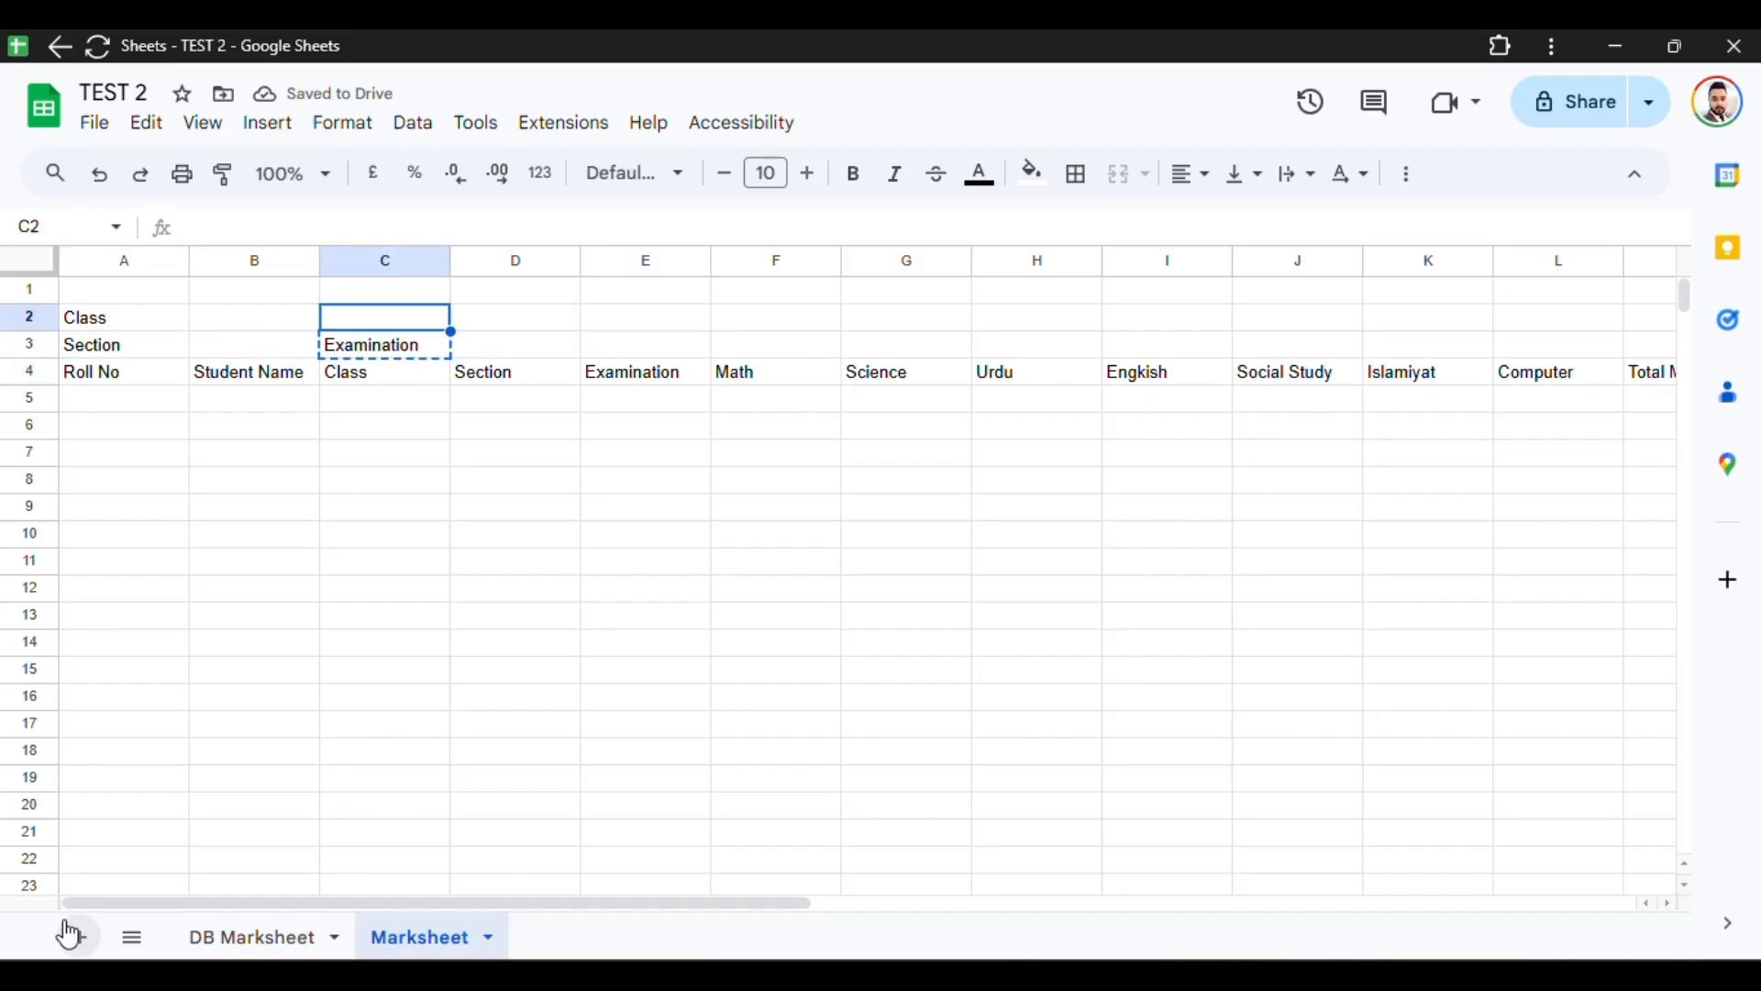
key(ctrl+v)
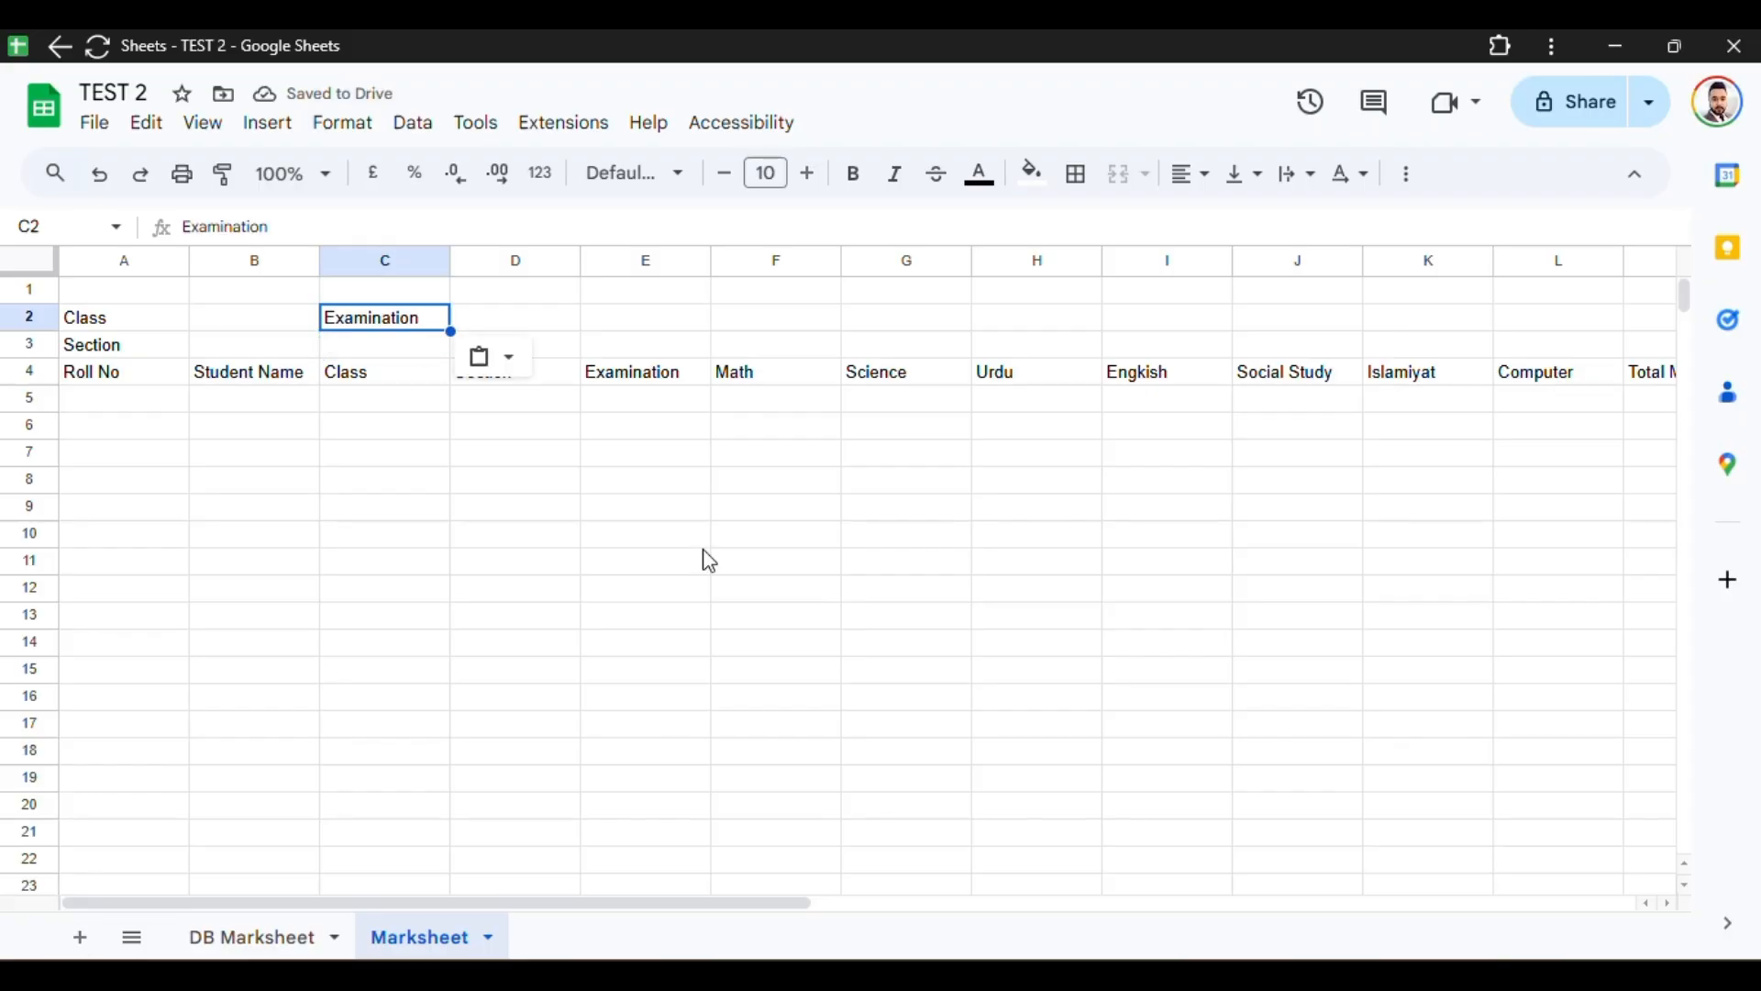
Step: Add a drop-down to cell B2 beside the Class label and set its criteria to Drop-down (from a range)
click(277, 470)
click(280, 321)
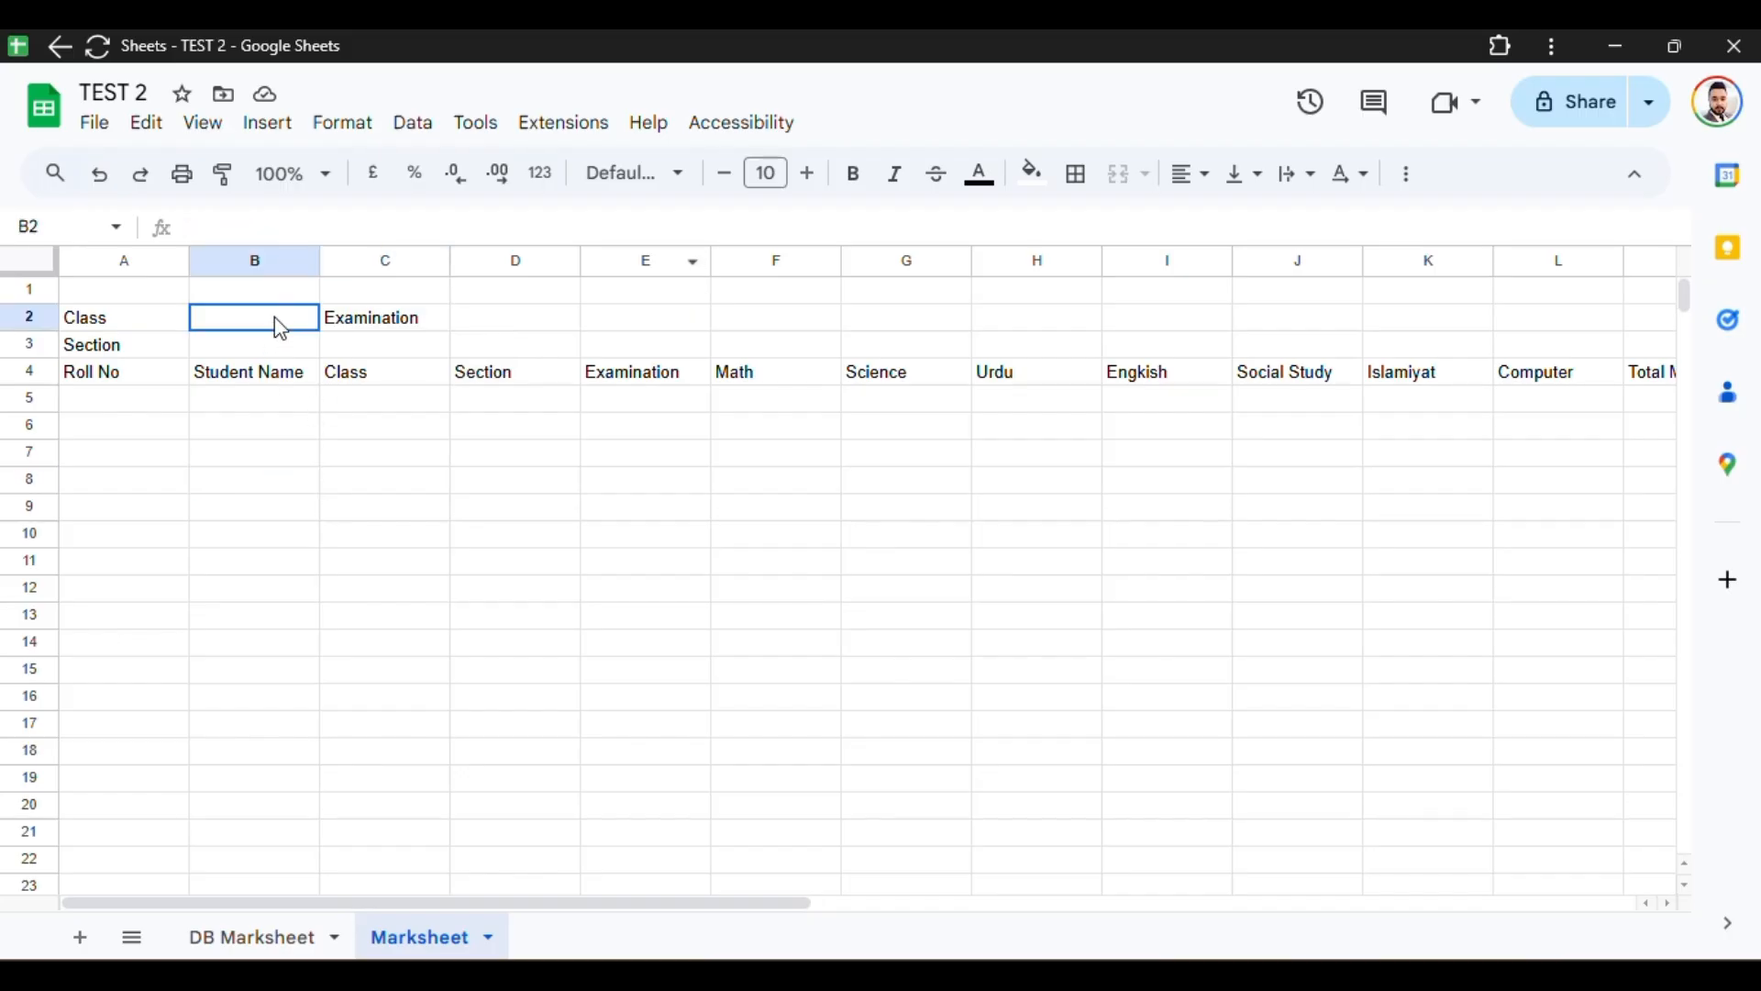
right_click(275, 320)
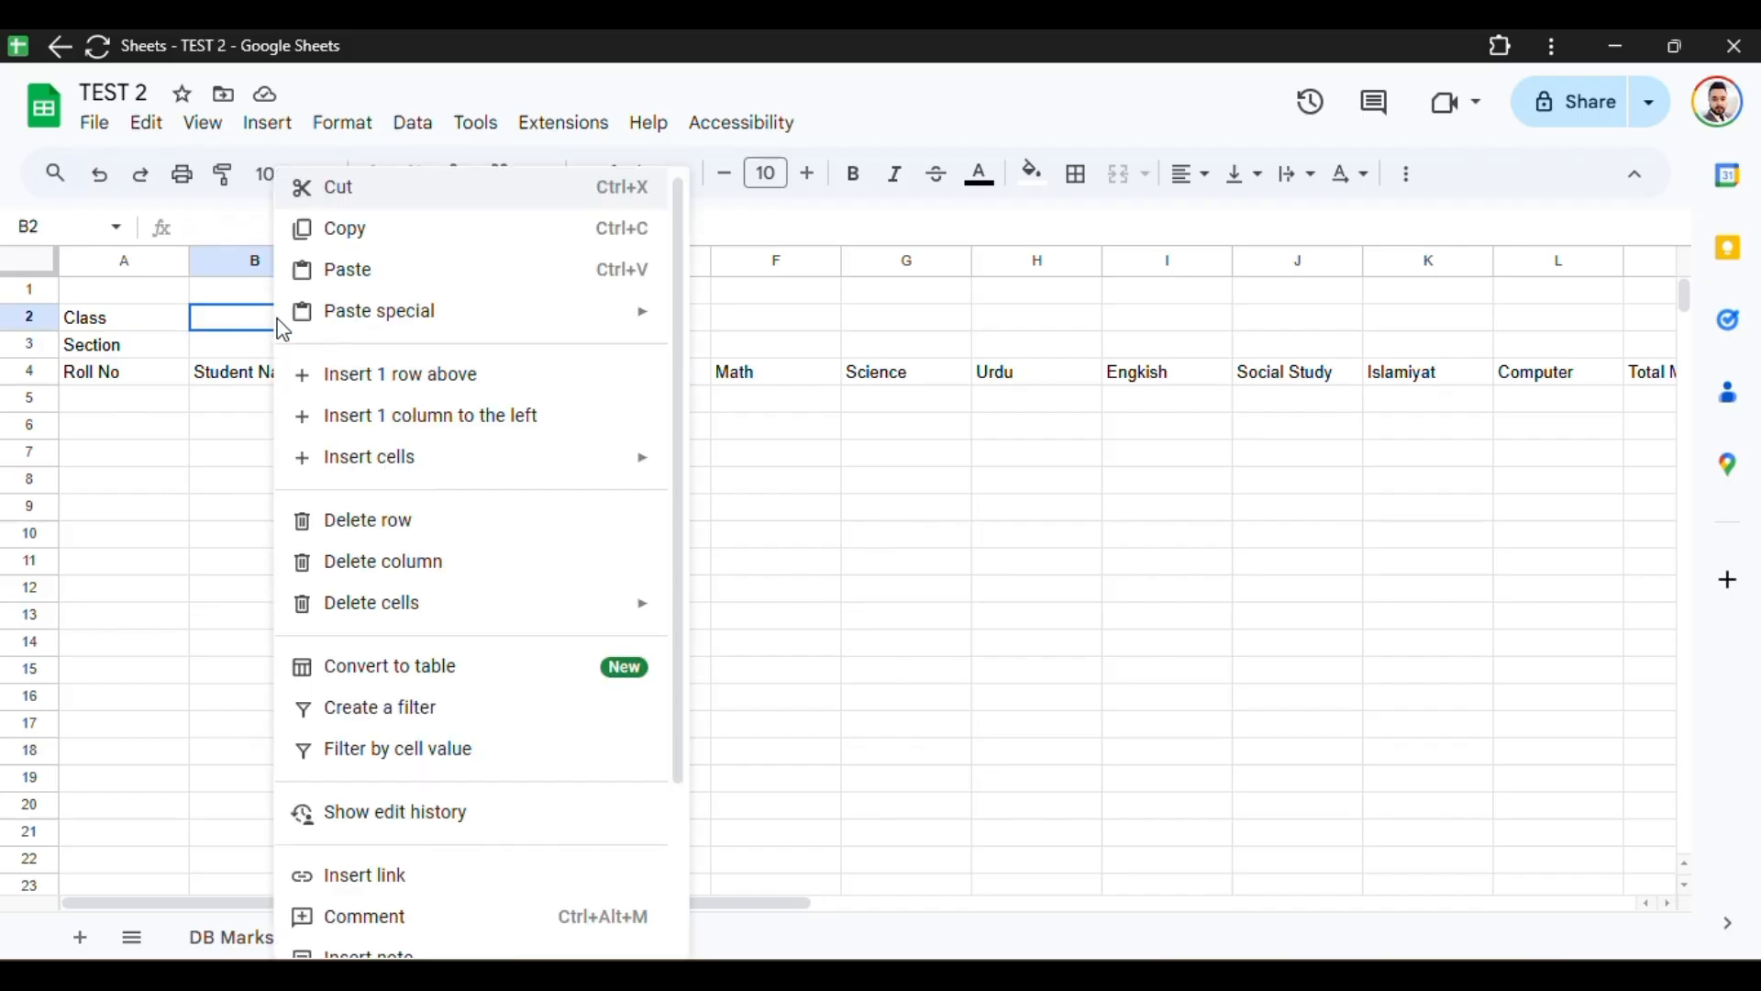
scroll(564, 737, down, 2)
mouse_move(653, 928)
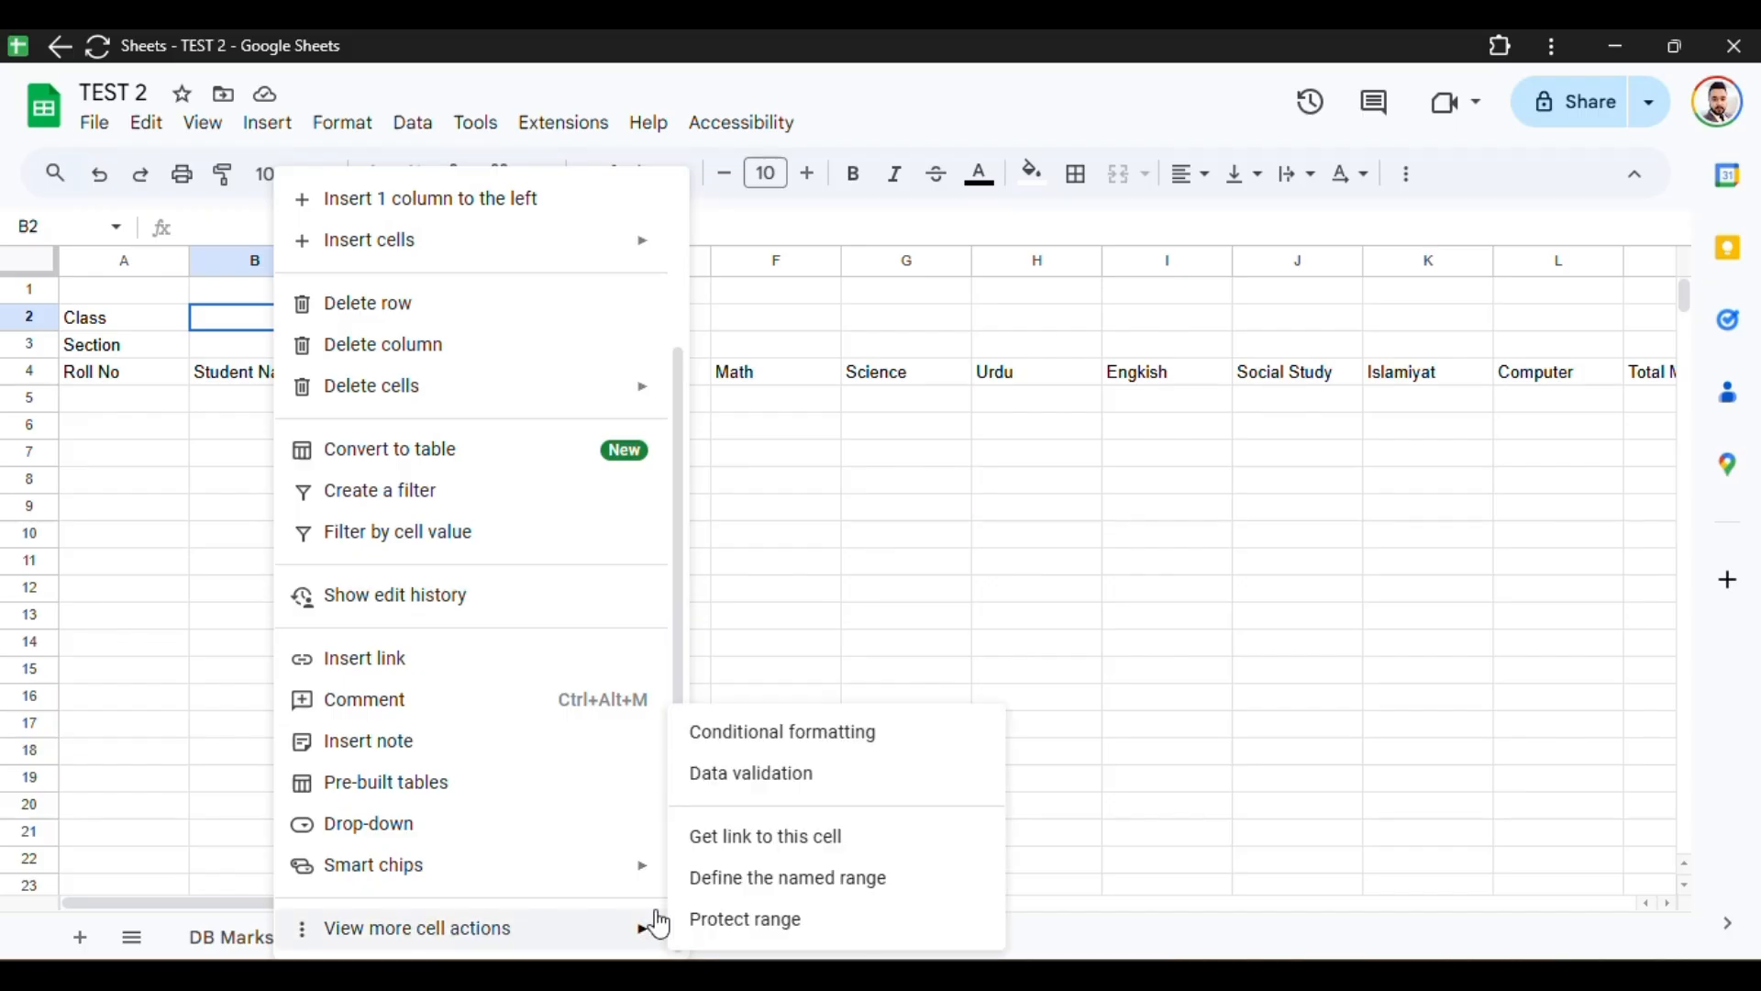
click(485, 835)
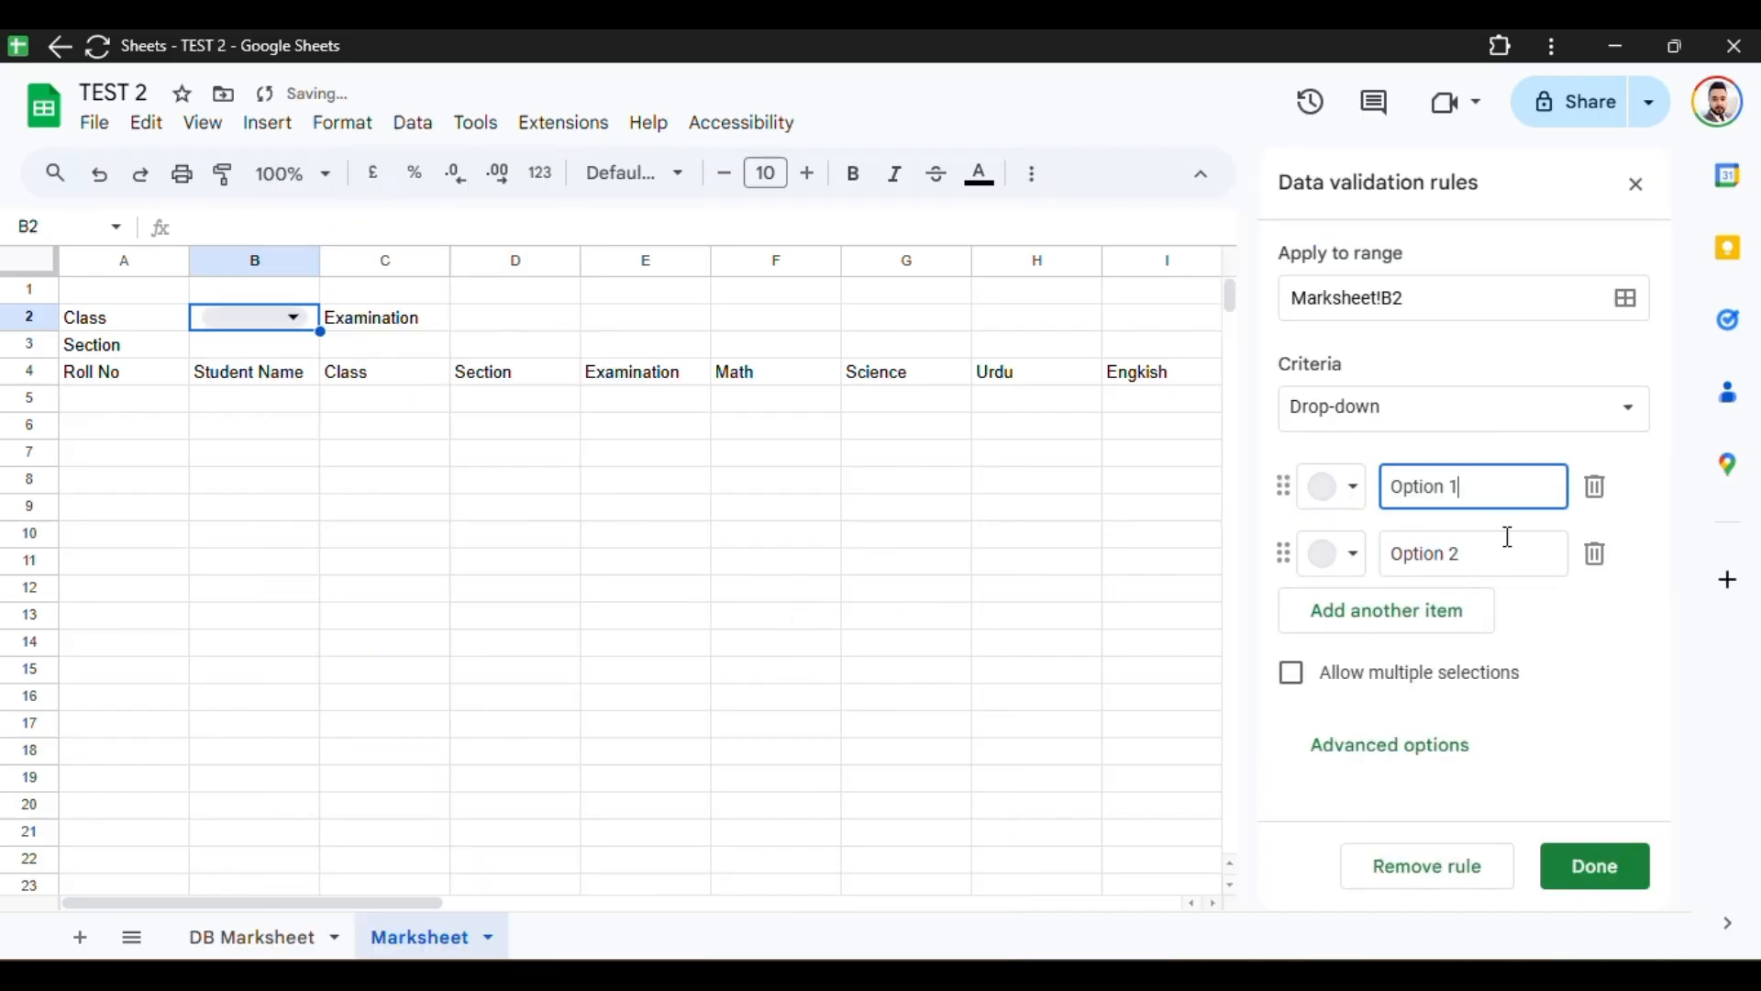
click(1584, 409)
click(1486, 451)
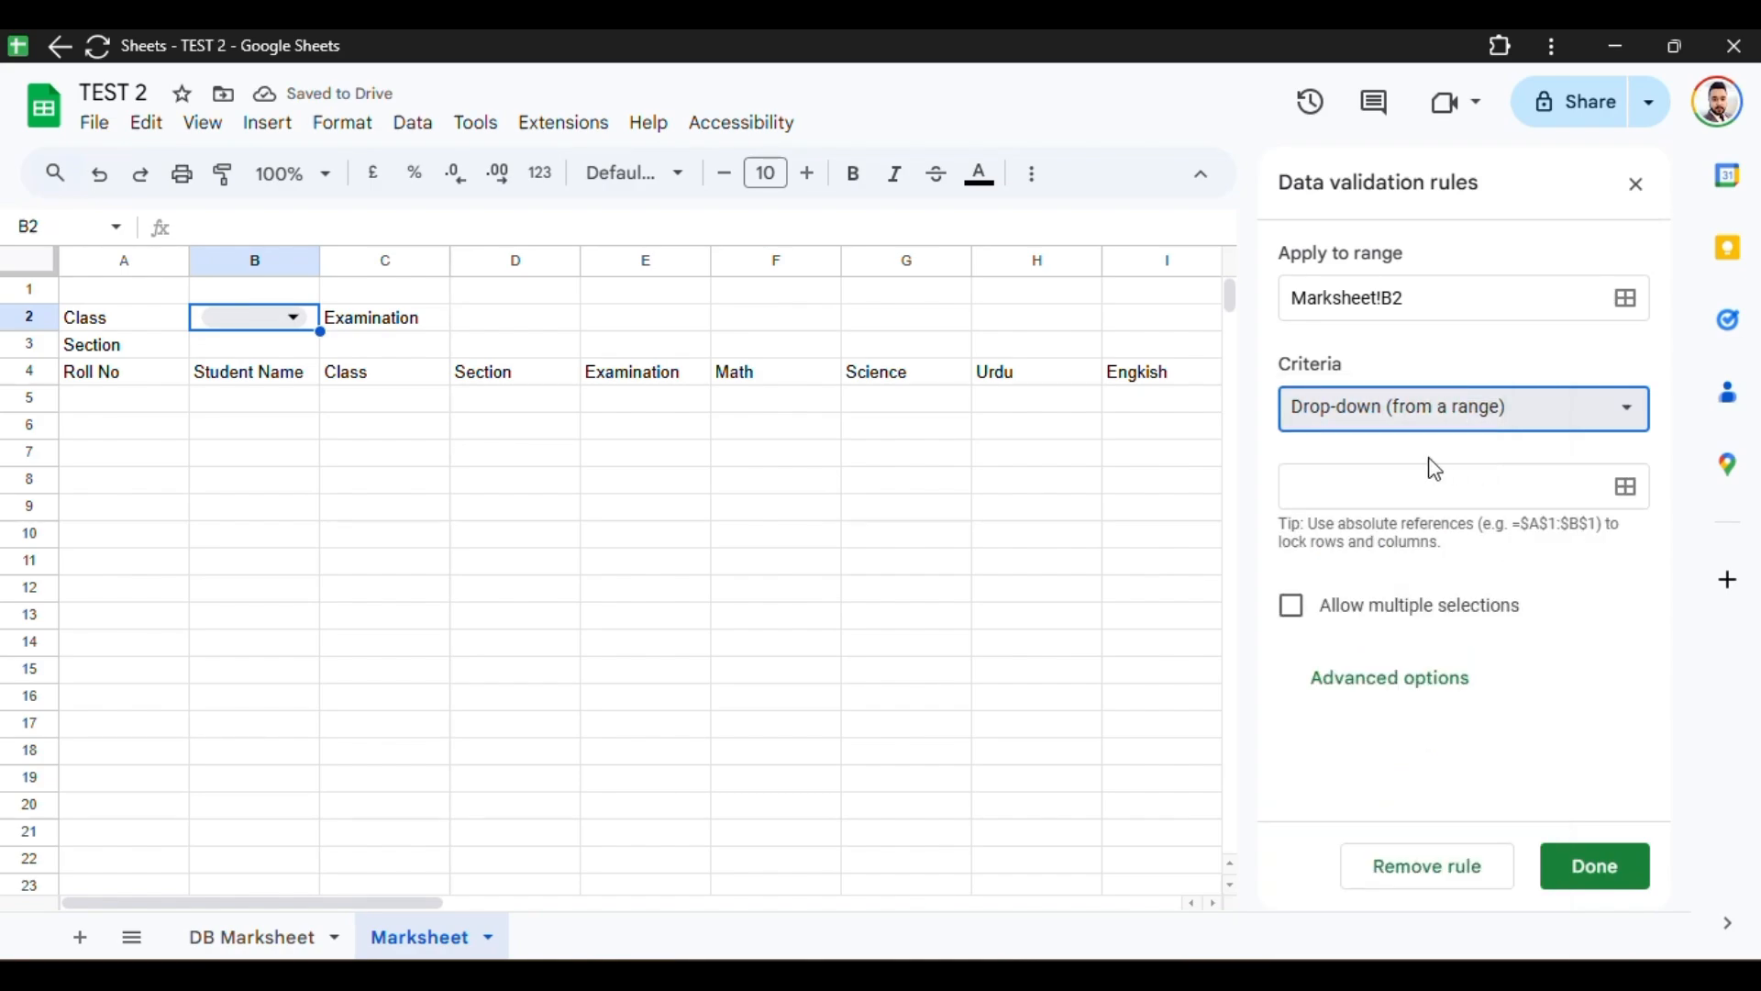
Step: Set the drop-down's source range to 'DB Marksheet'!C3:C and save the validation rule
click(1390, 482)
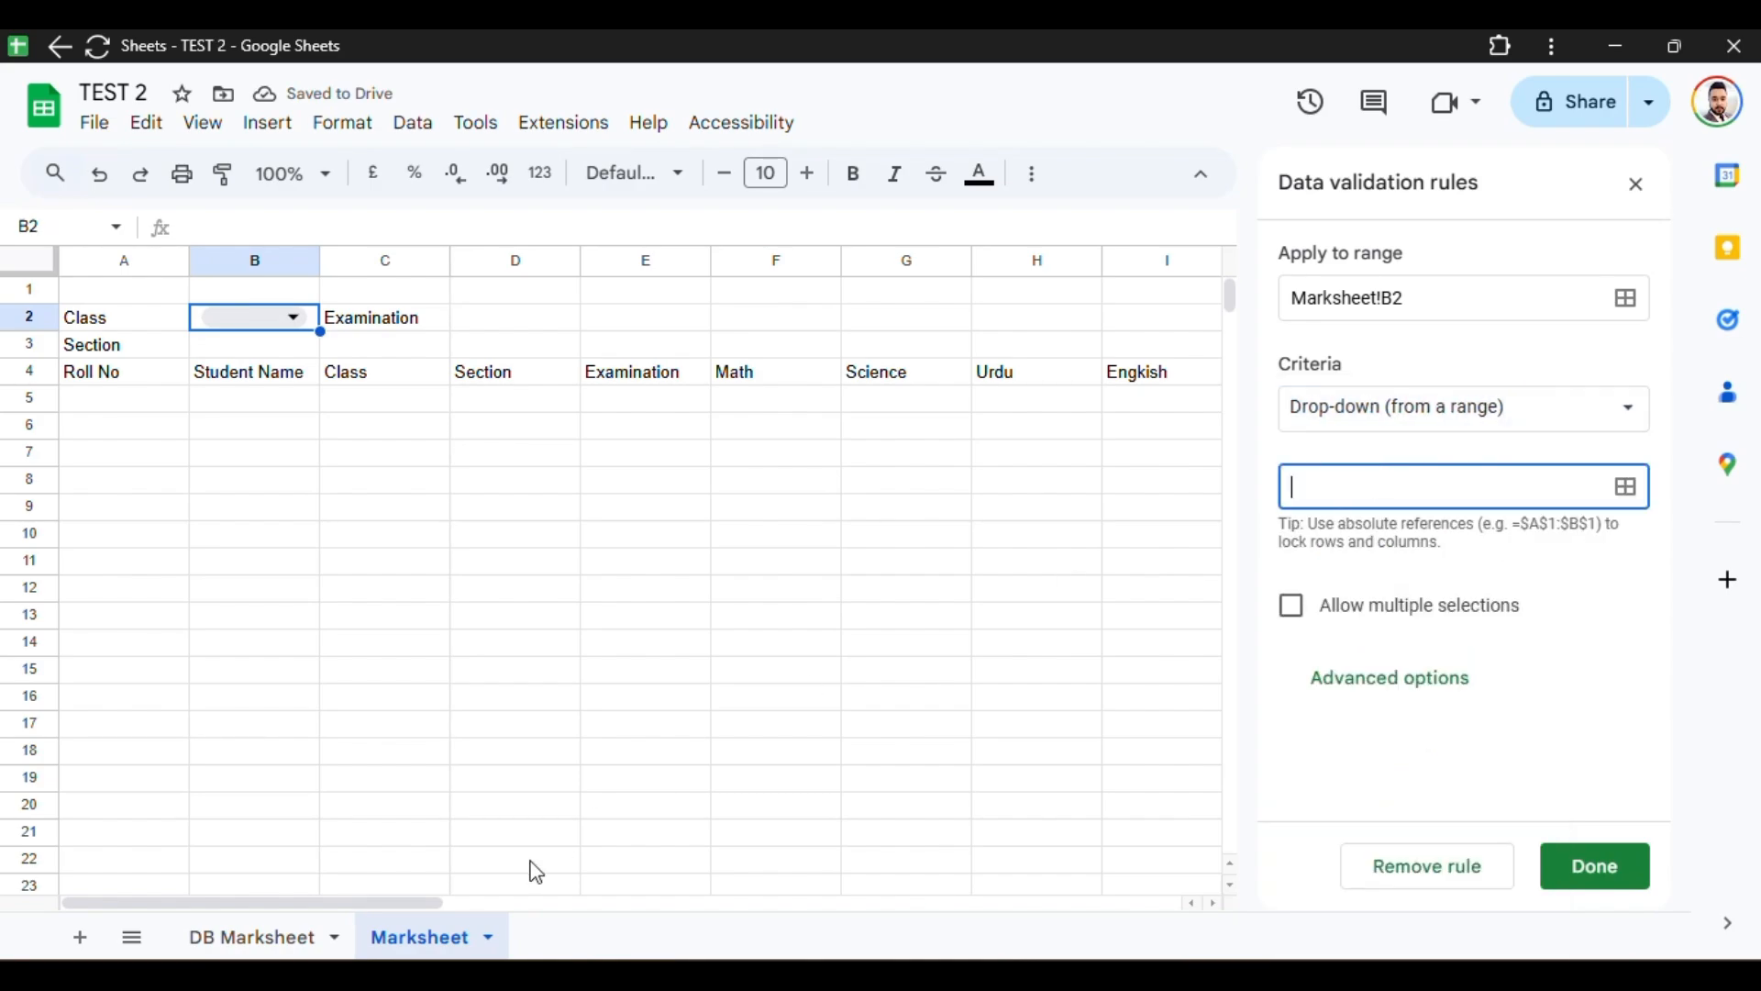
click(272, 954)
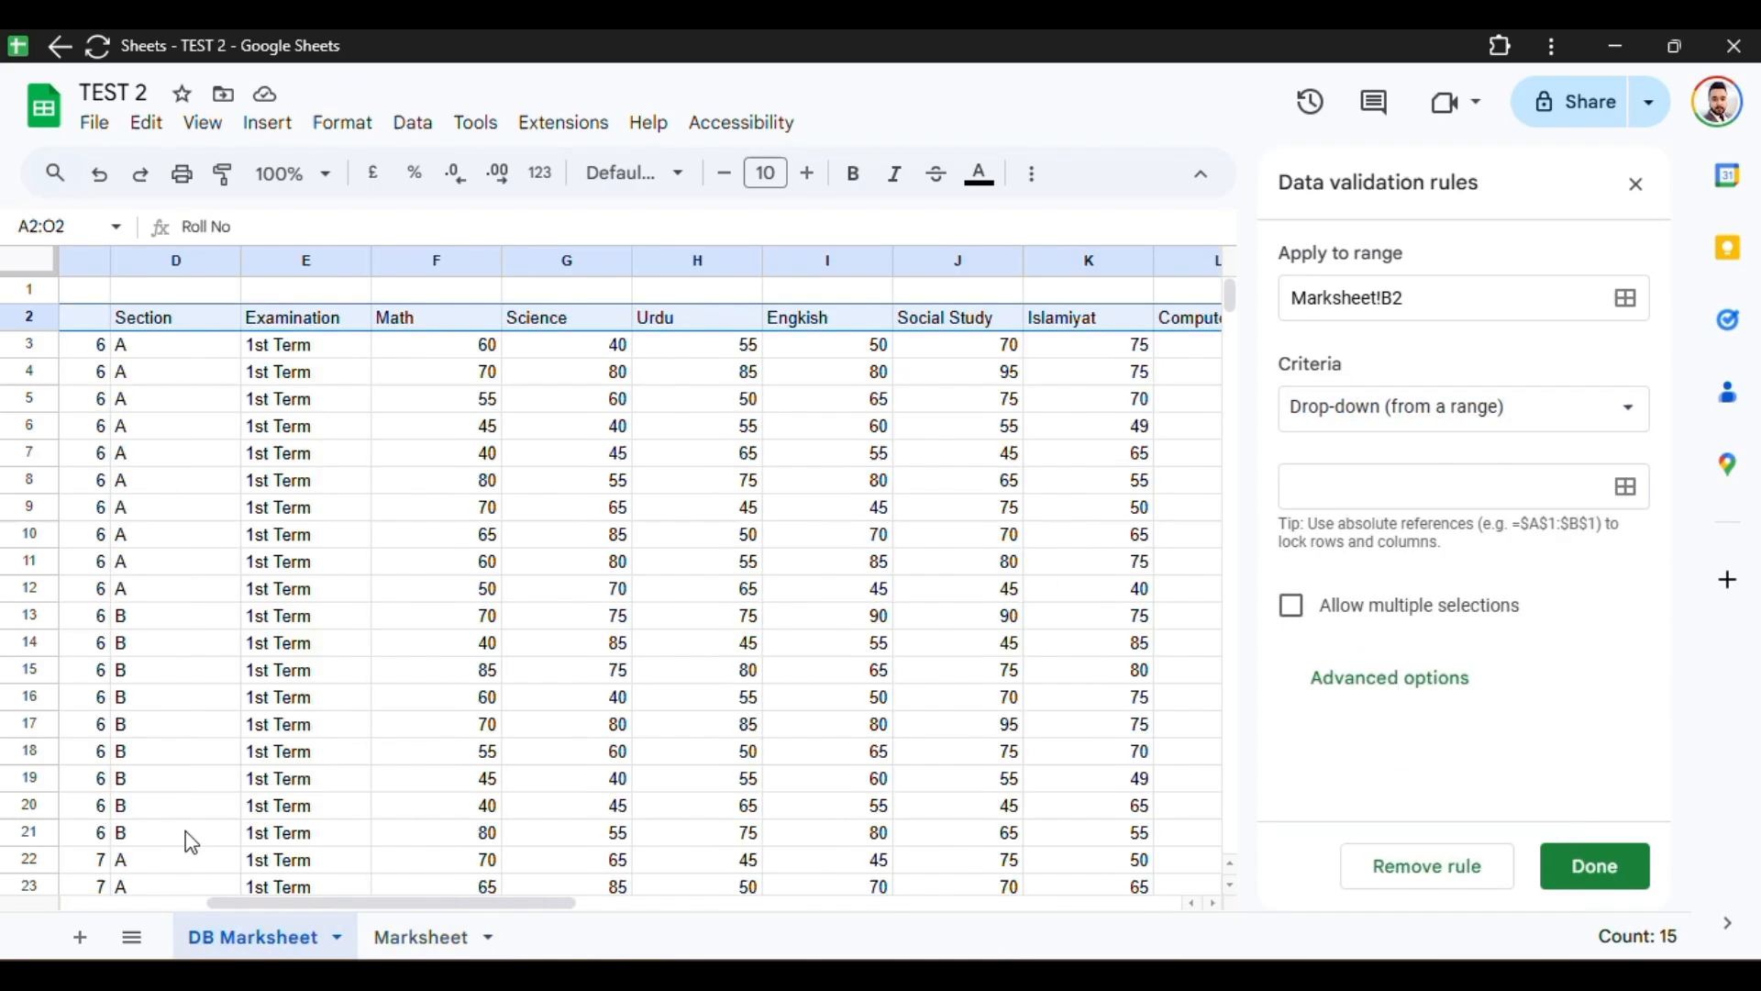
click(103, 348)
click(1353, 472)
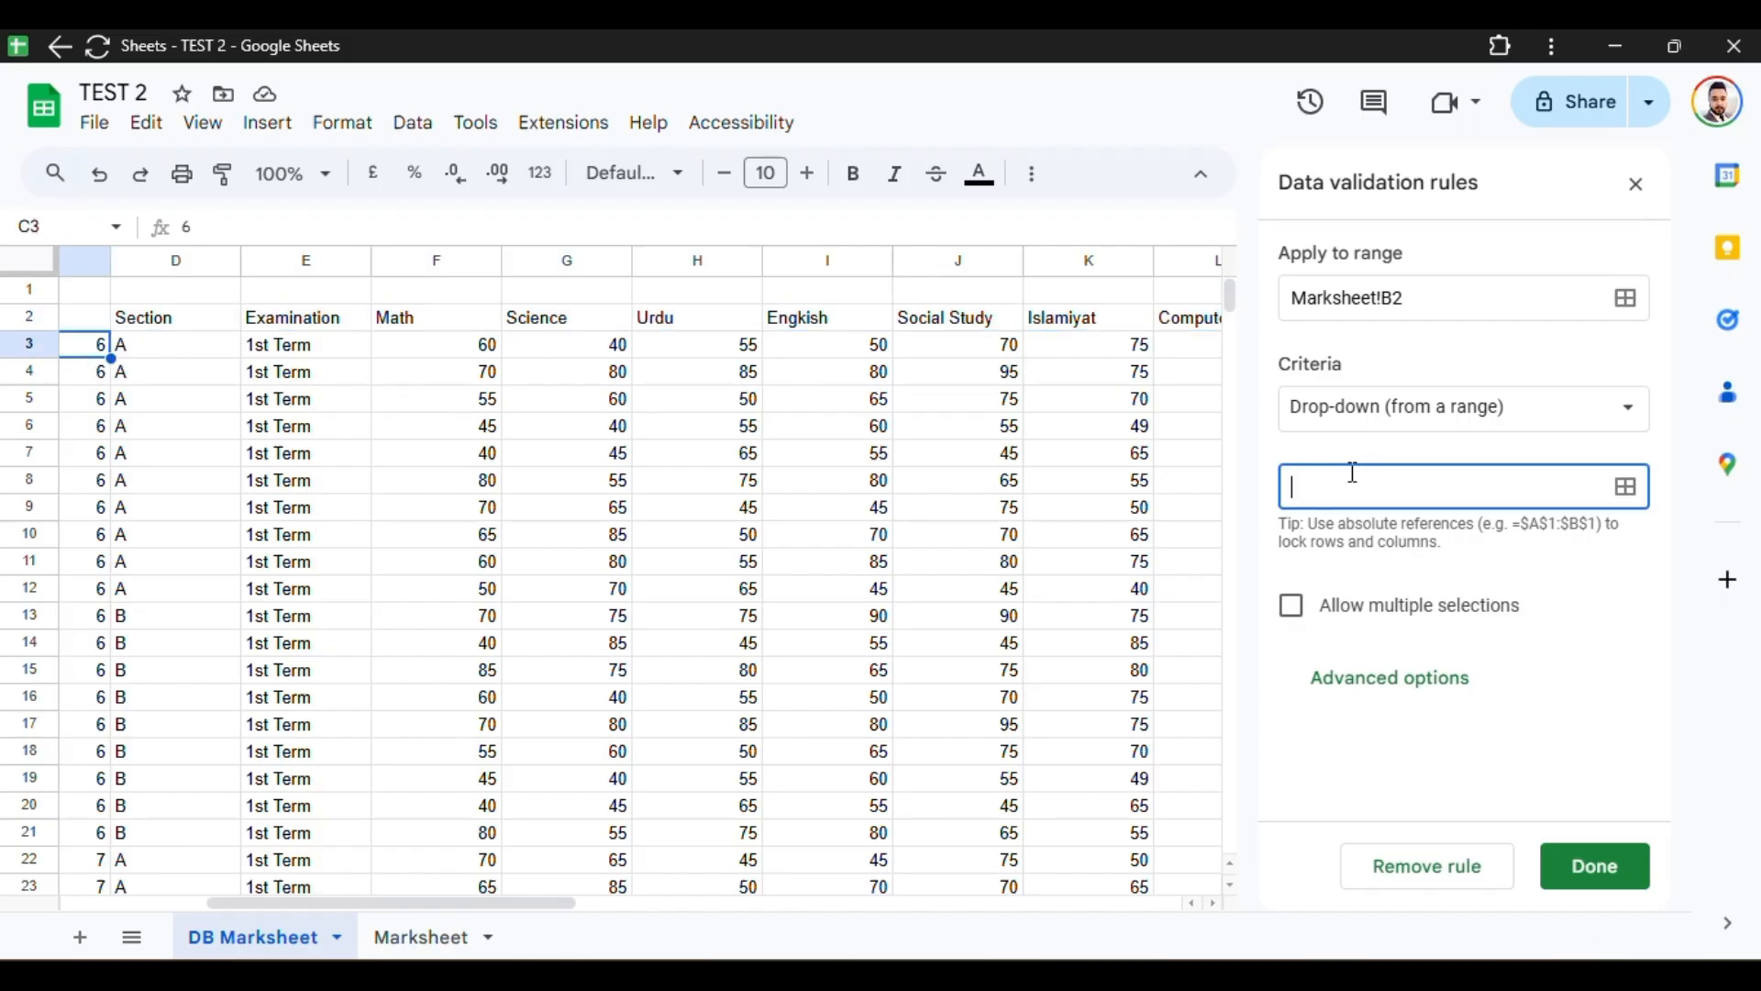
drag(98, 353, 91, 588)
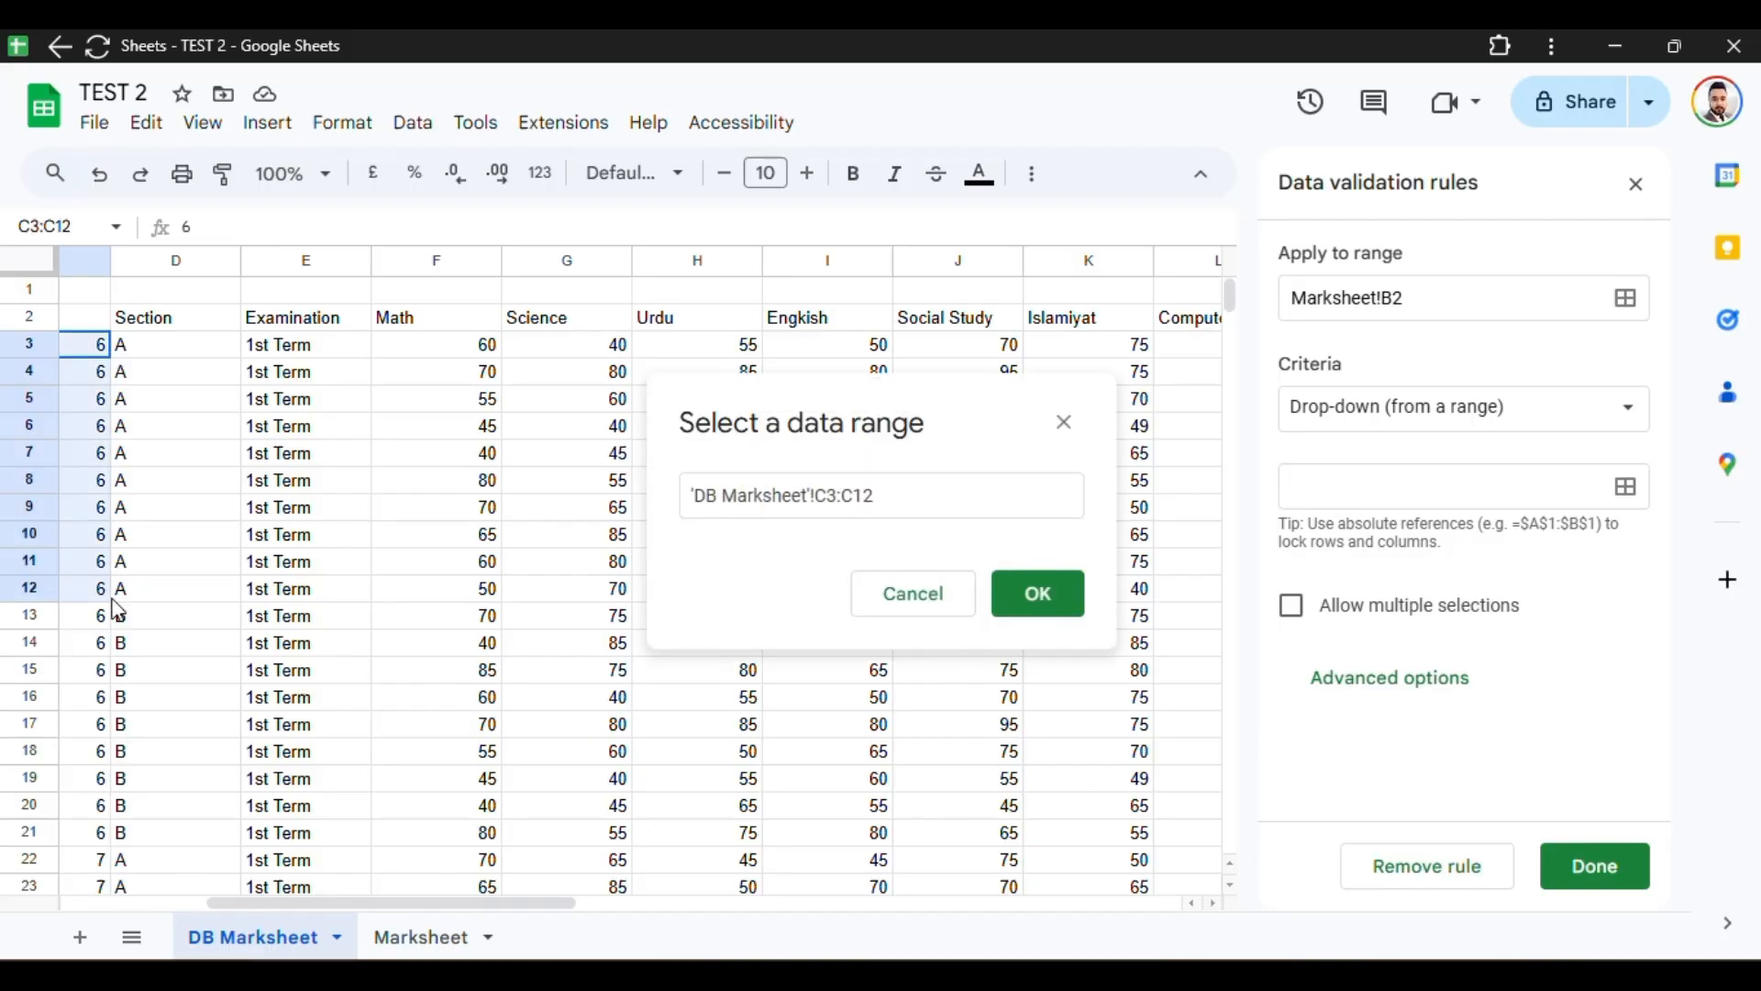
click(945, 493)
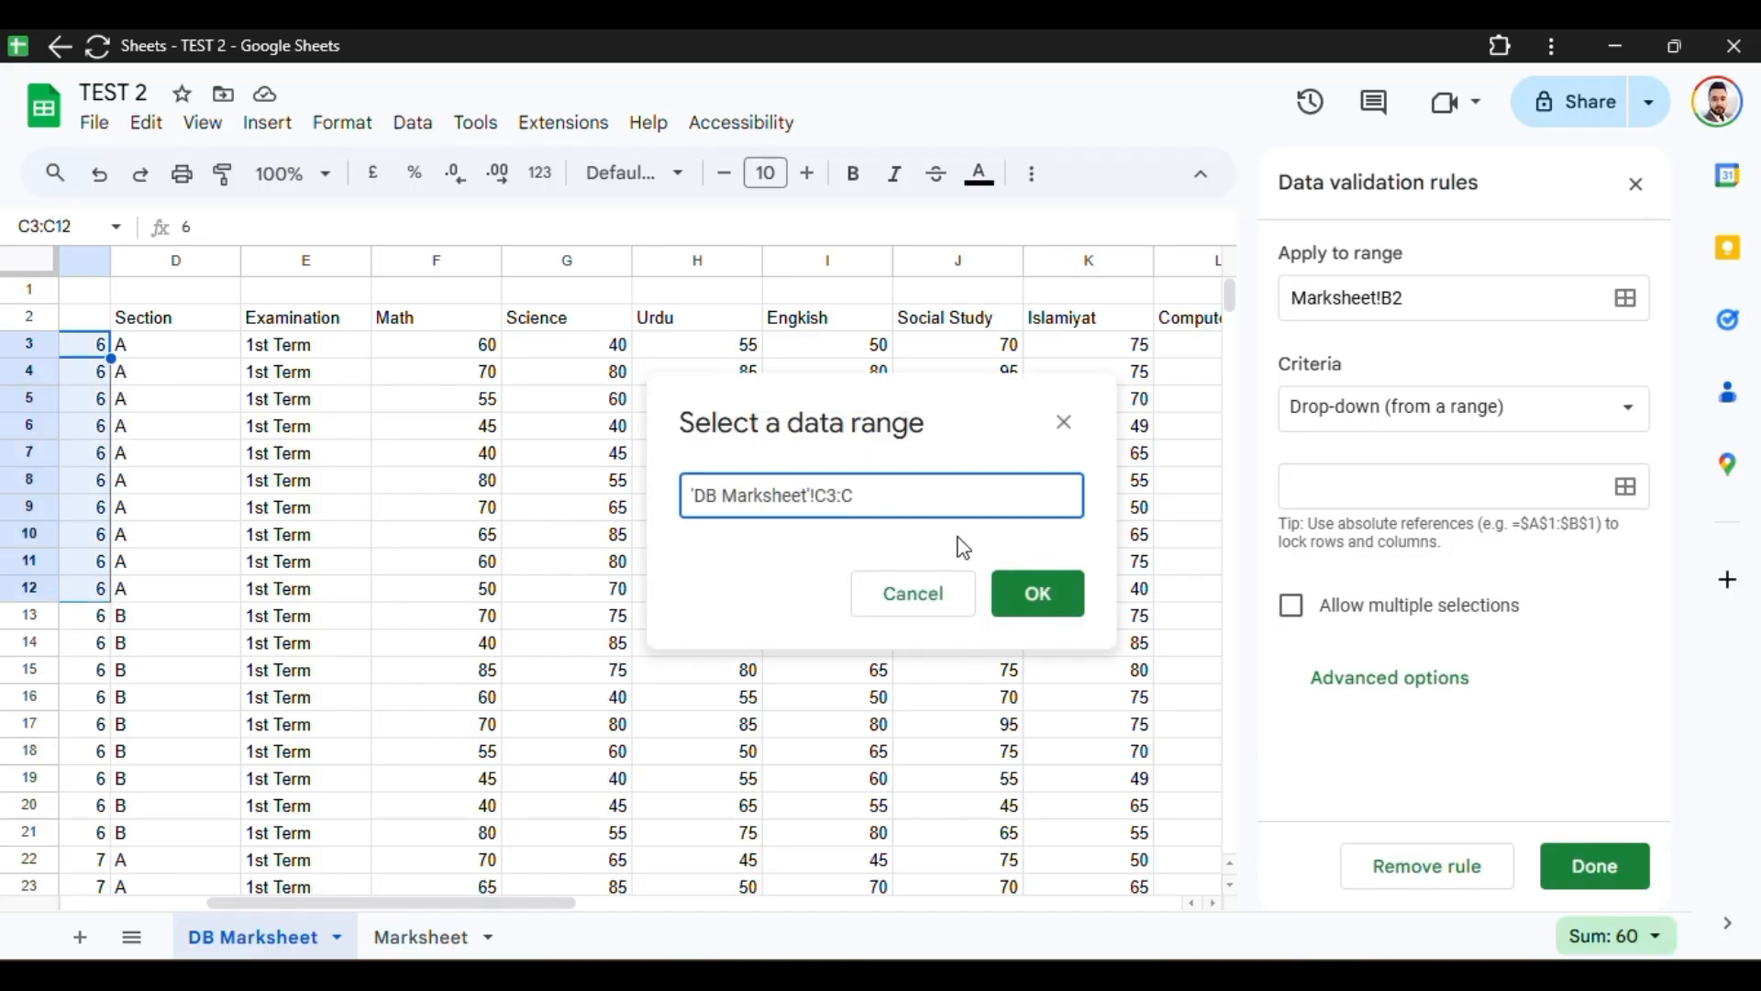
click(1069, 609)
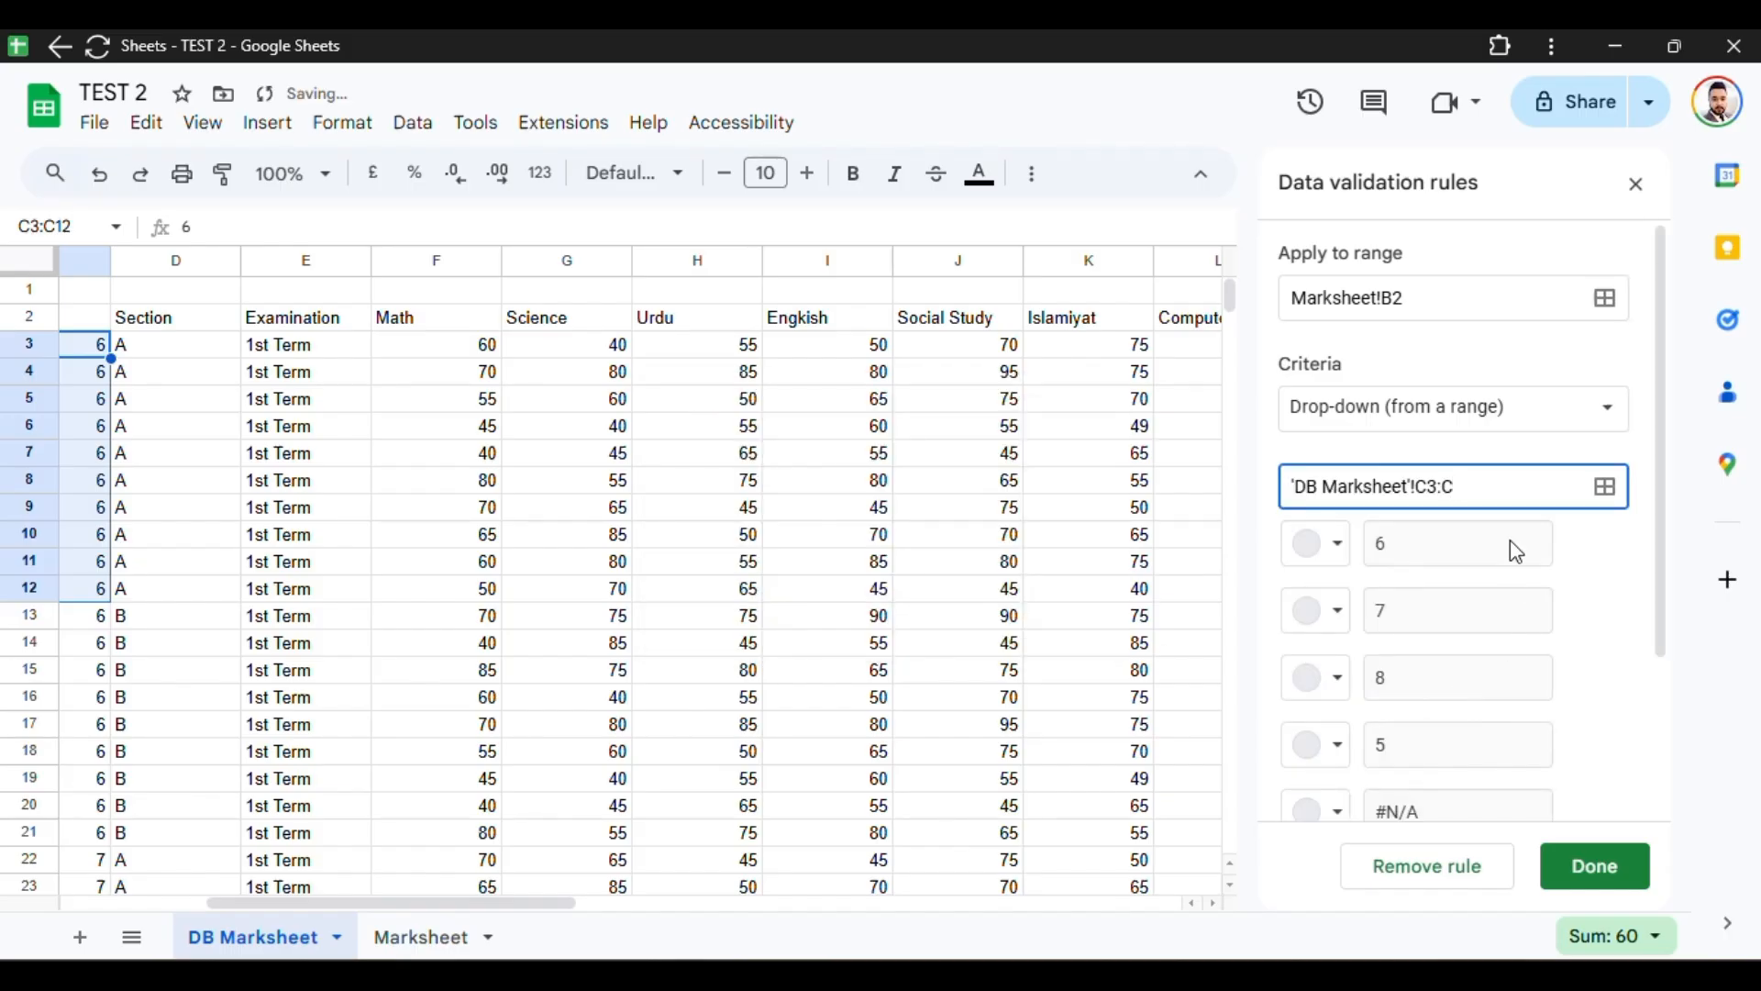
scroll(1593, 627, down, 3)
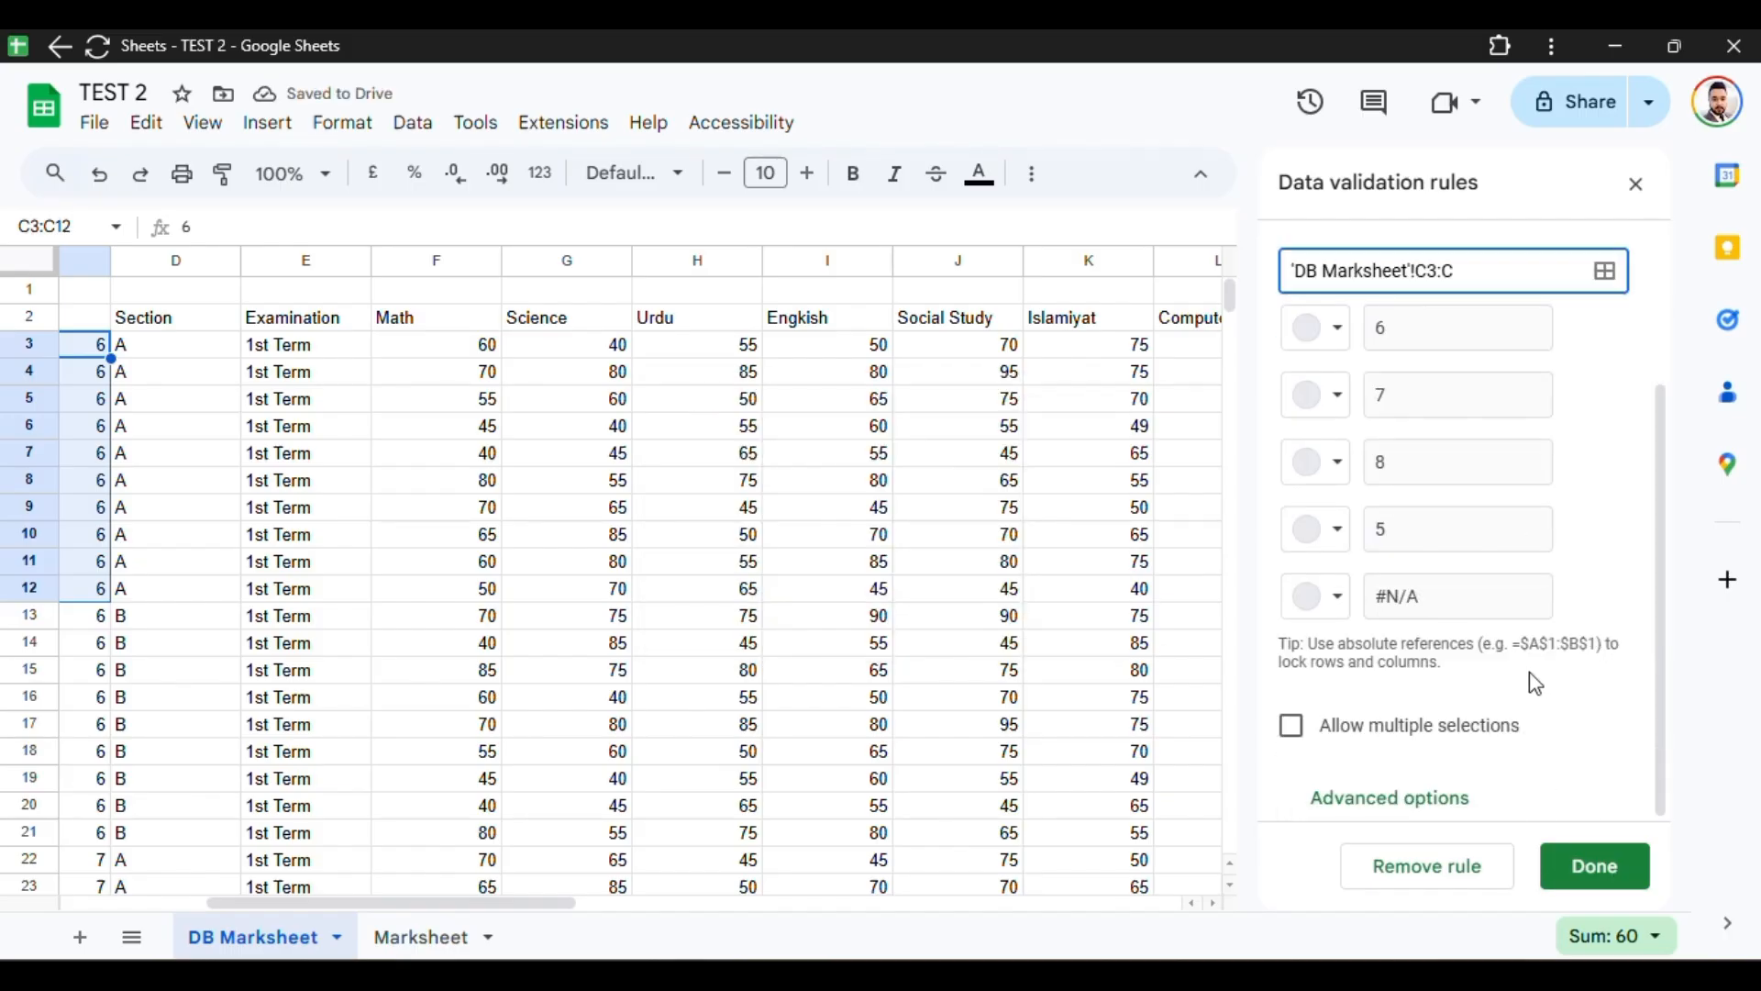
scroll(222, 478, down, 4)
scroll(222, 479, down, 20)
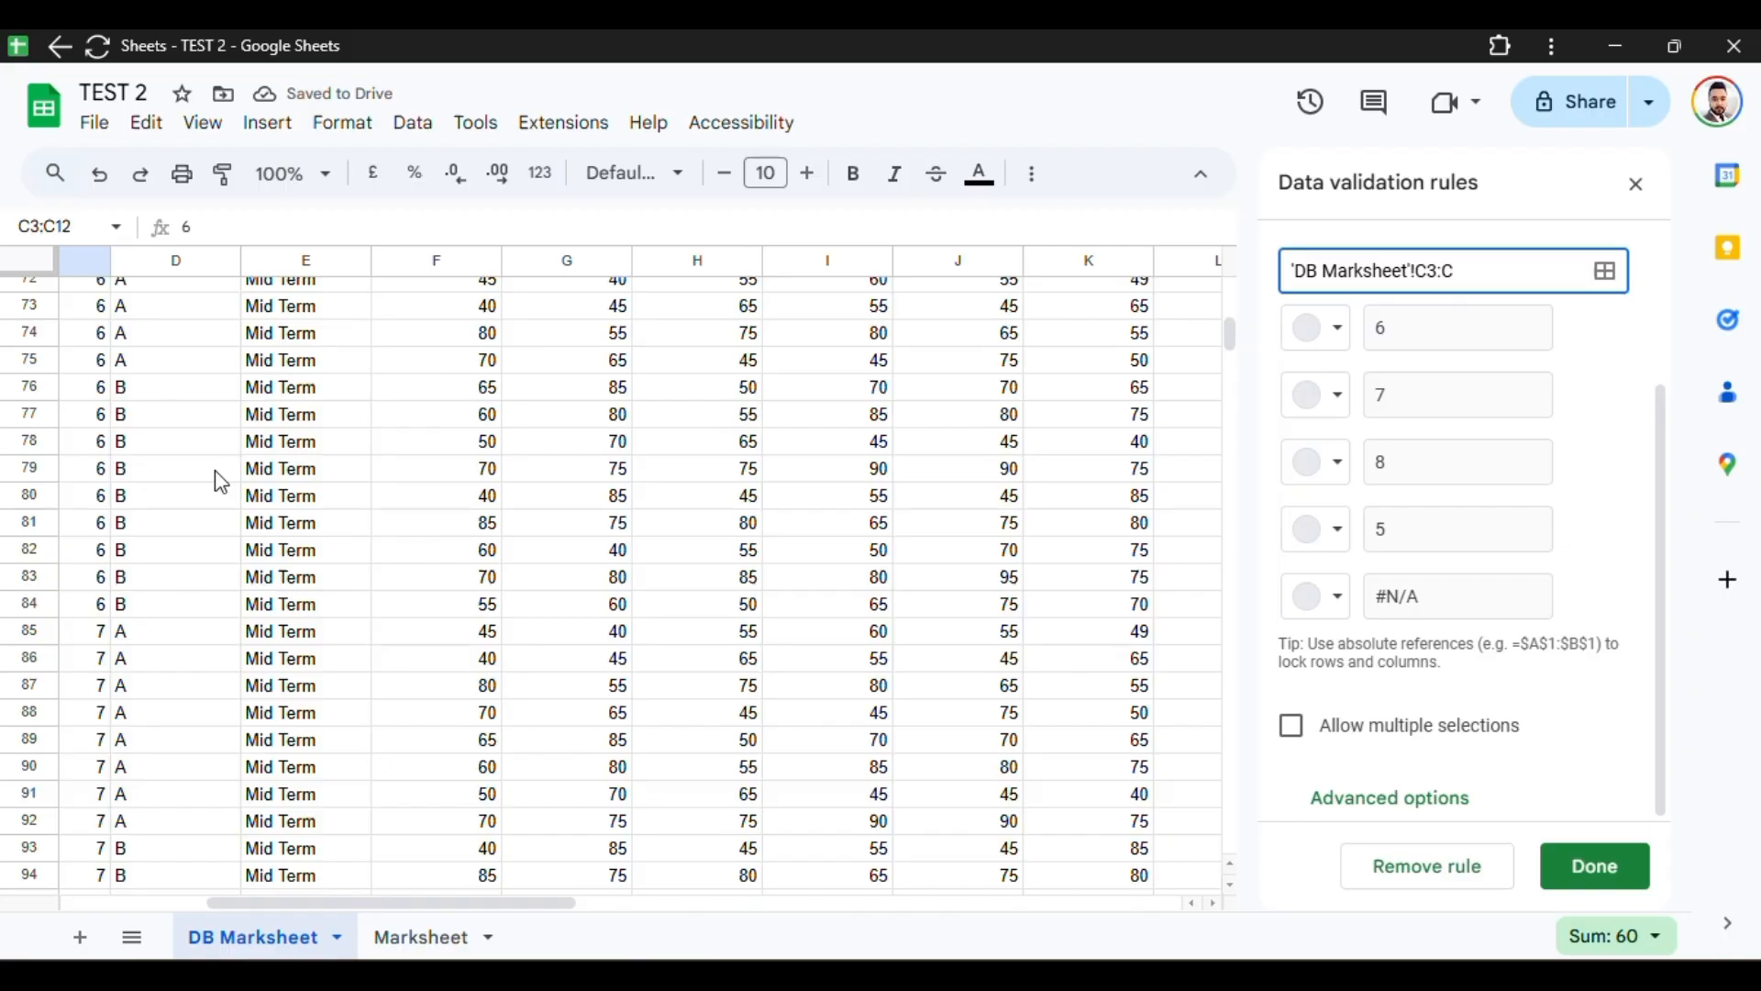
scroll(218, 475, down, 5)
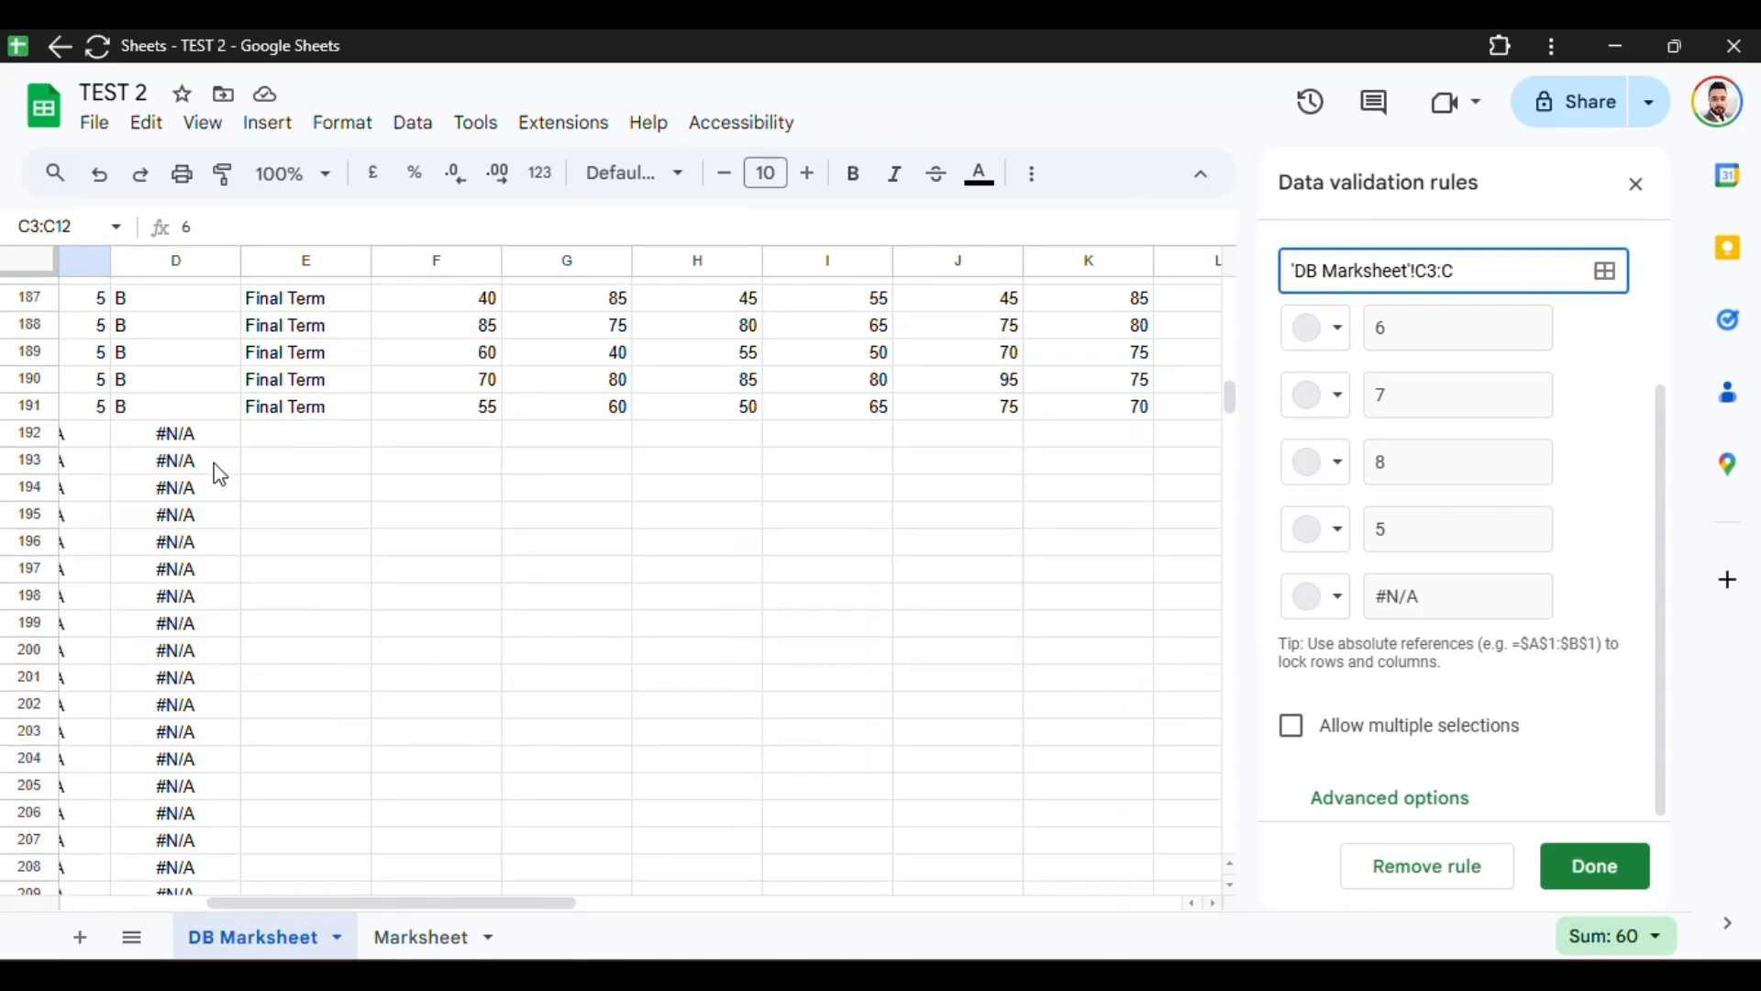
click(1575, 863)
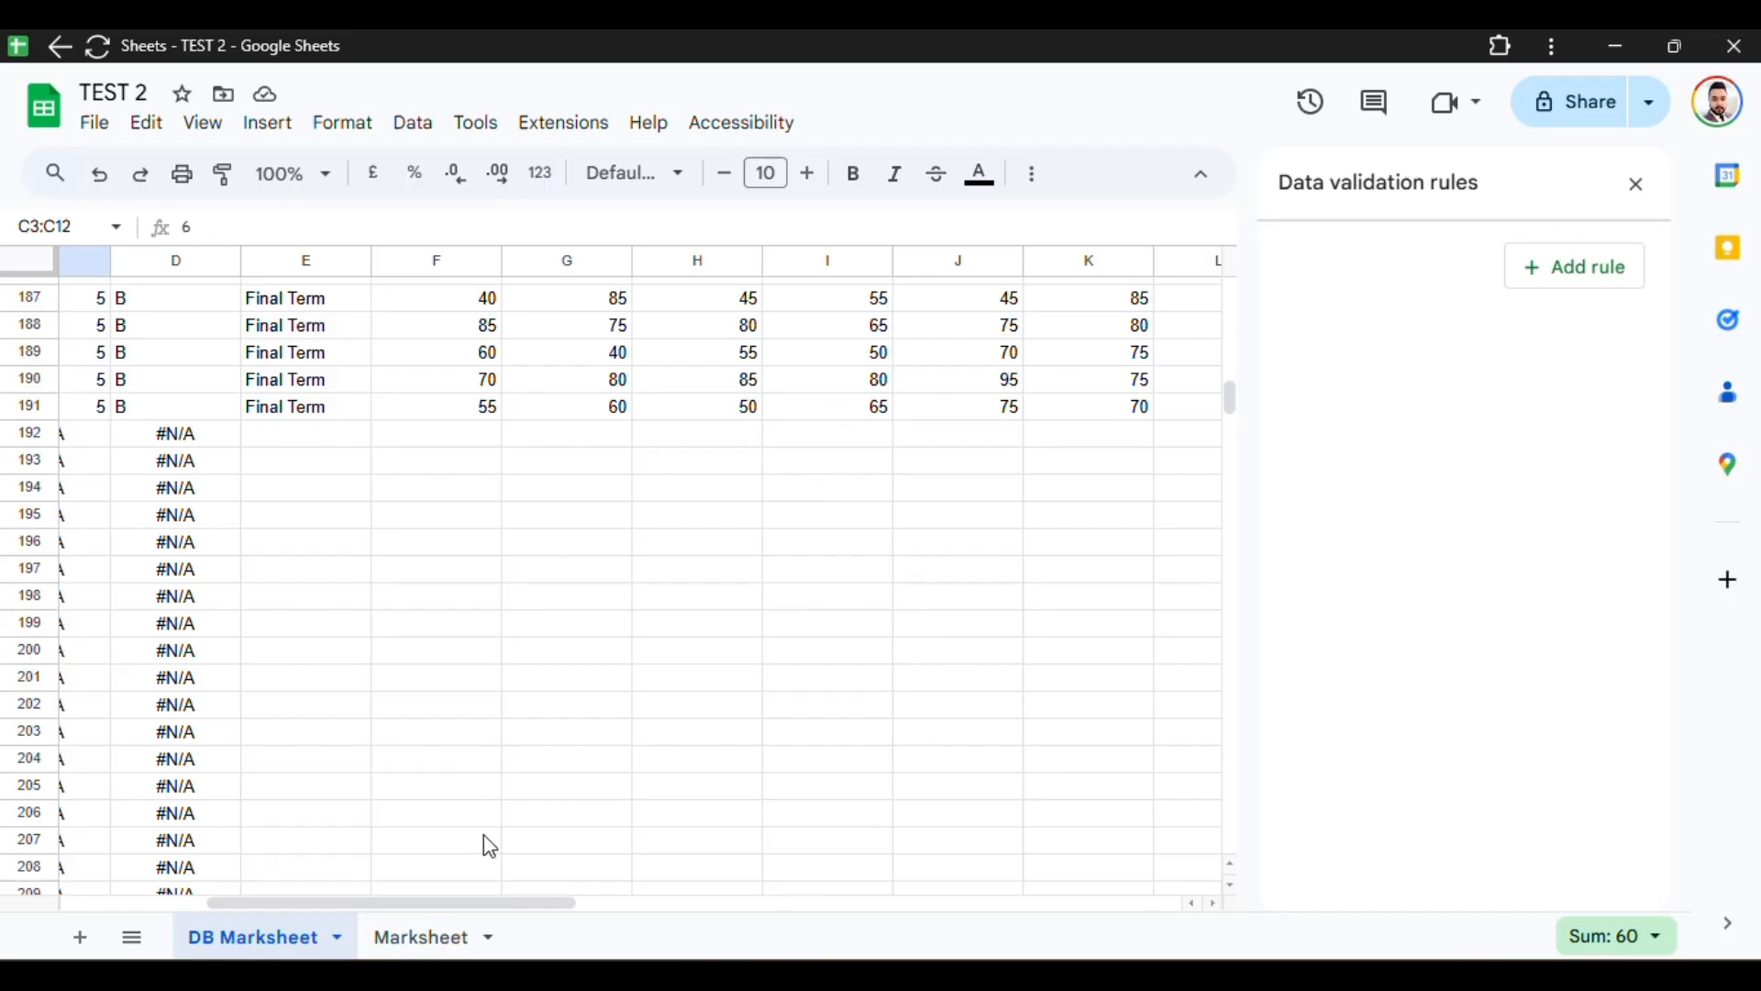
Step: Add a validation rule to cell D2 beside the Examination label on Marksheet, with the criteria Drop-down (from a range)
click(404, 933)
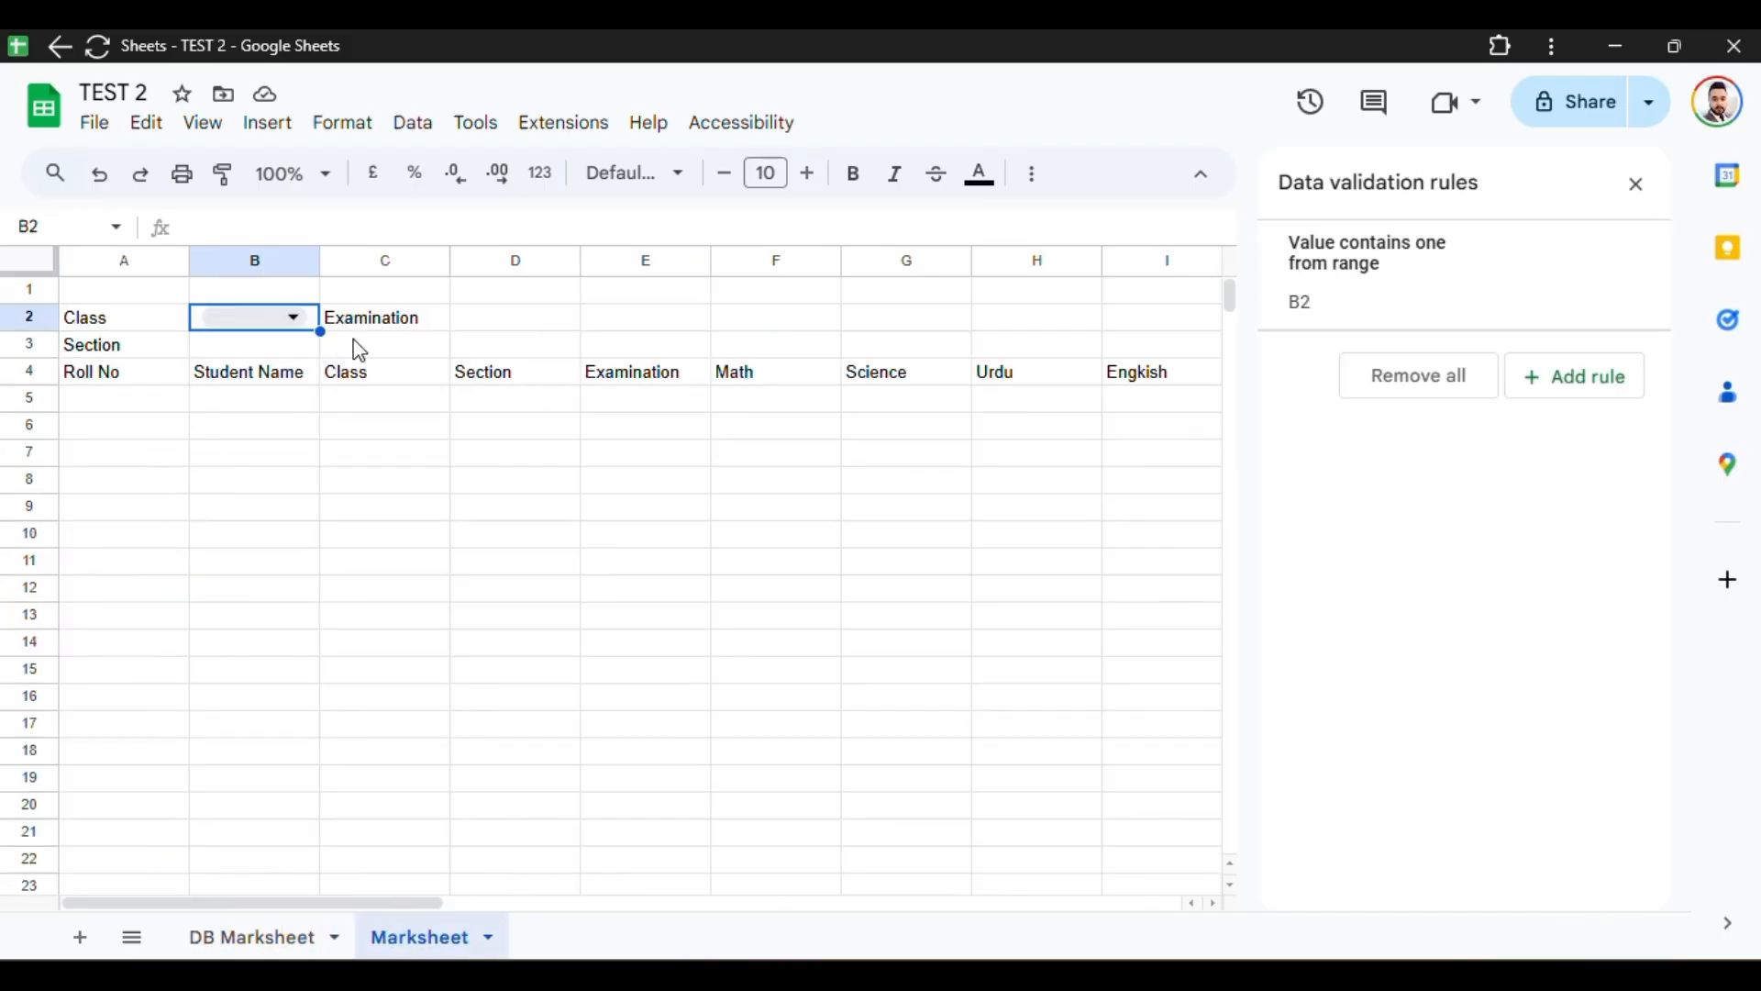
click(502, 324)
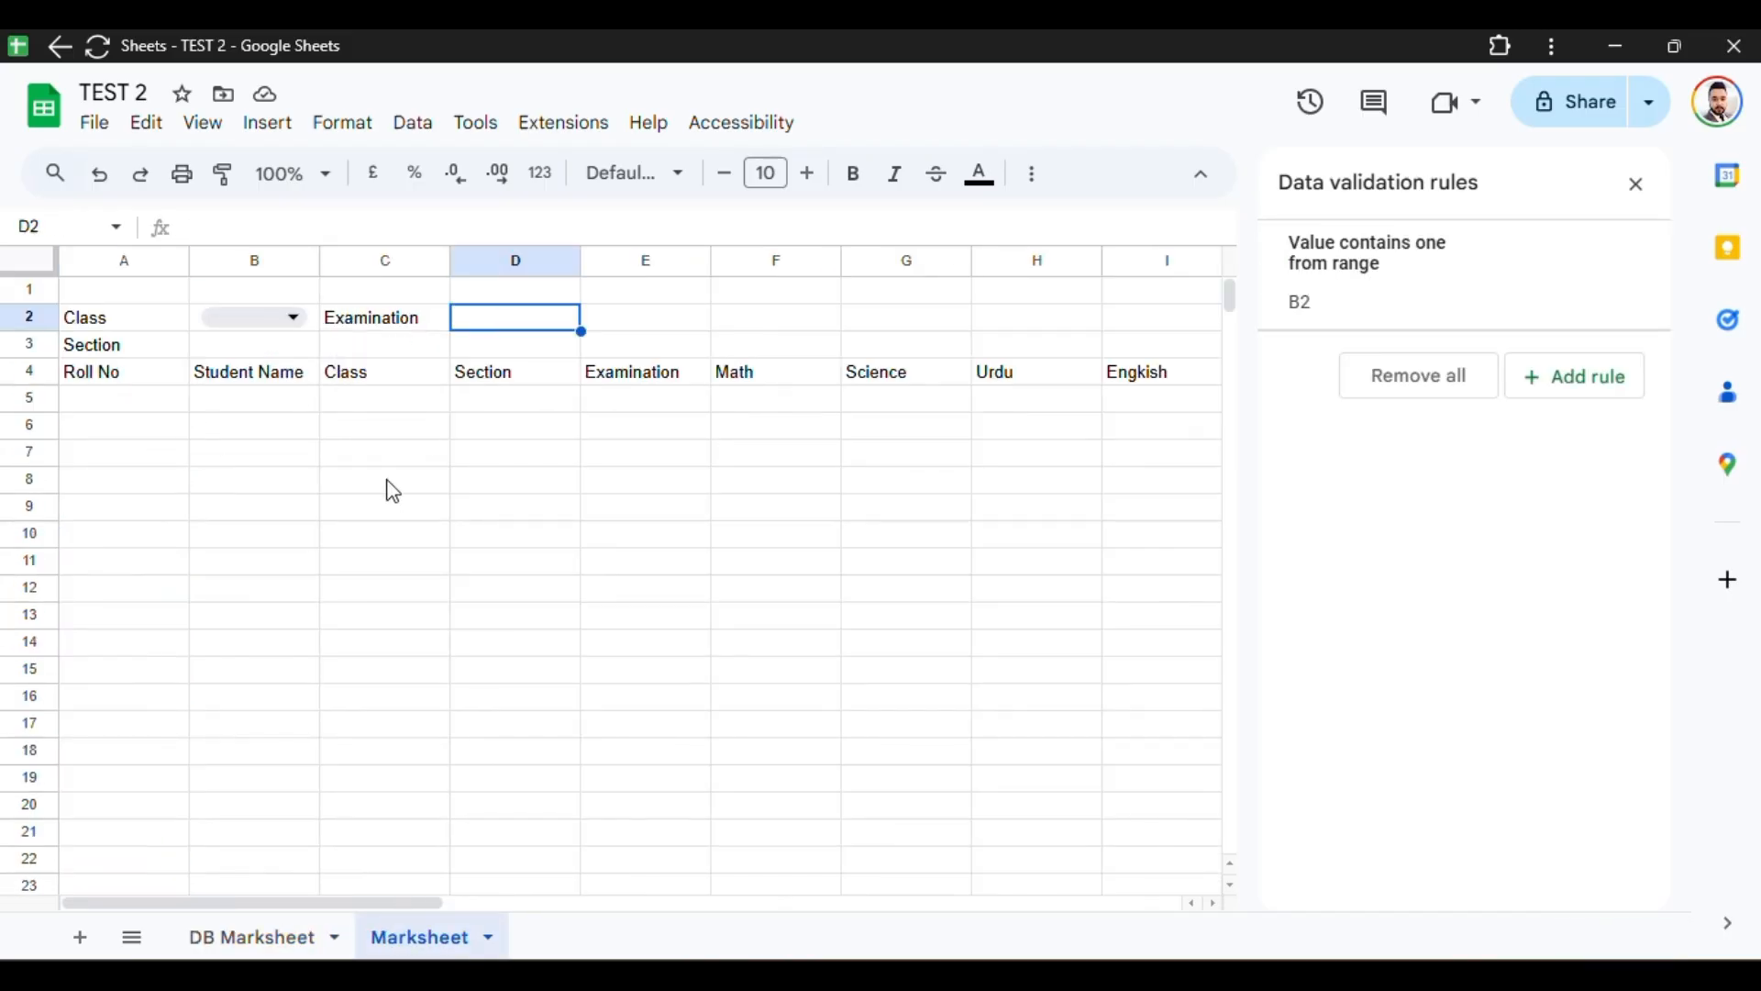
text(=)
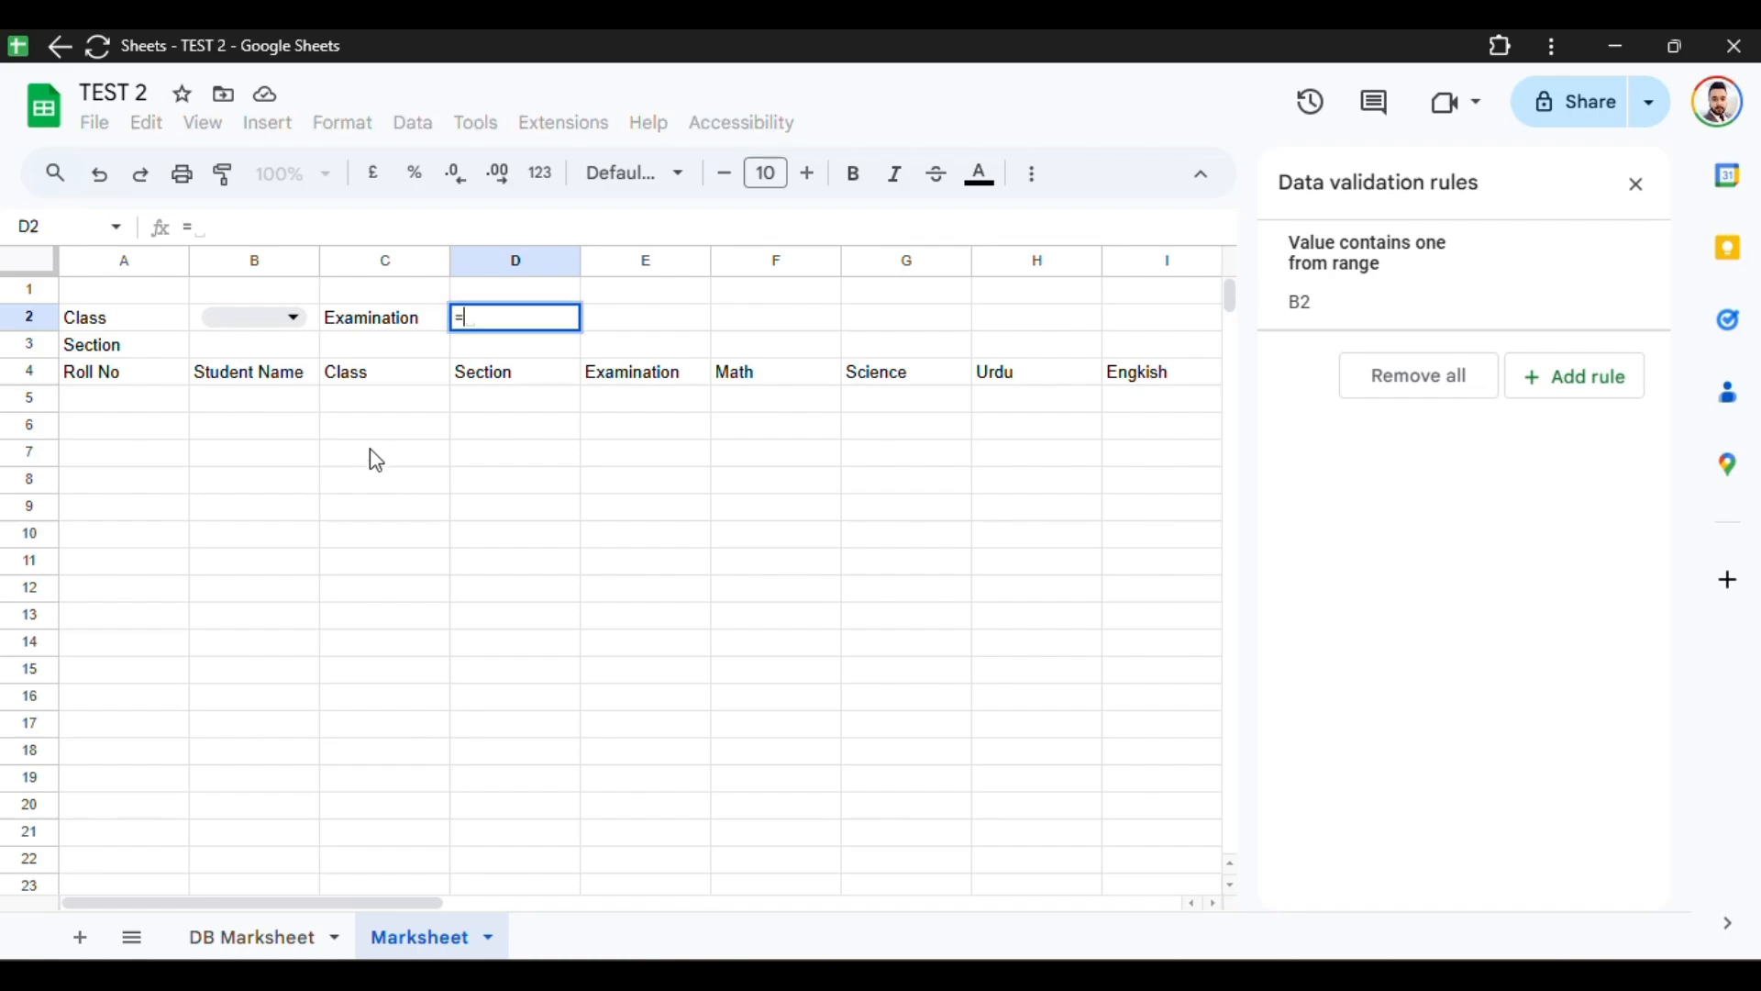
key(Escape)
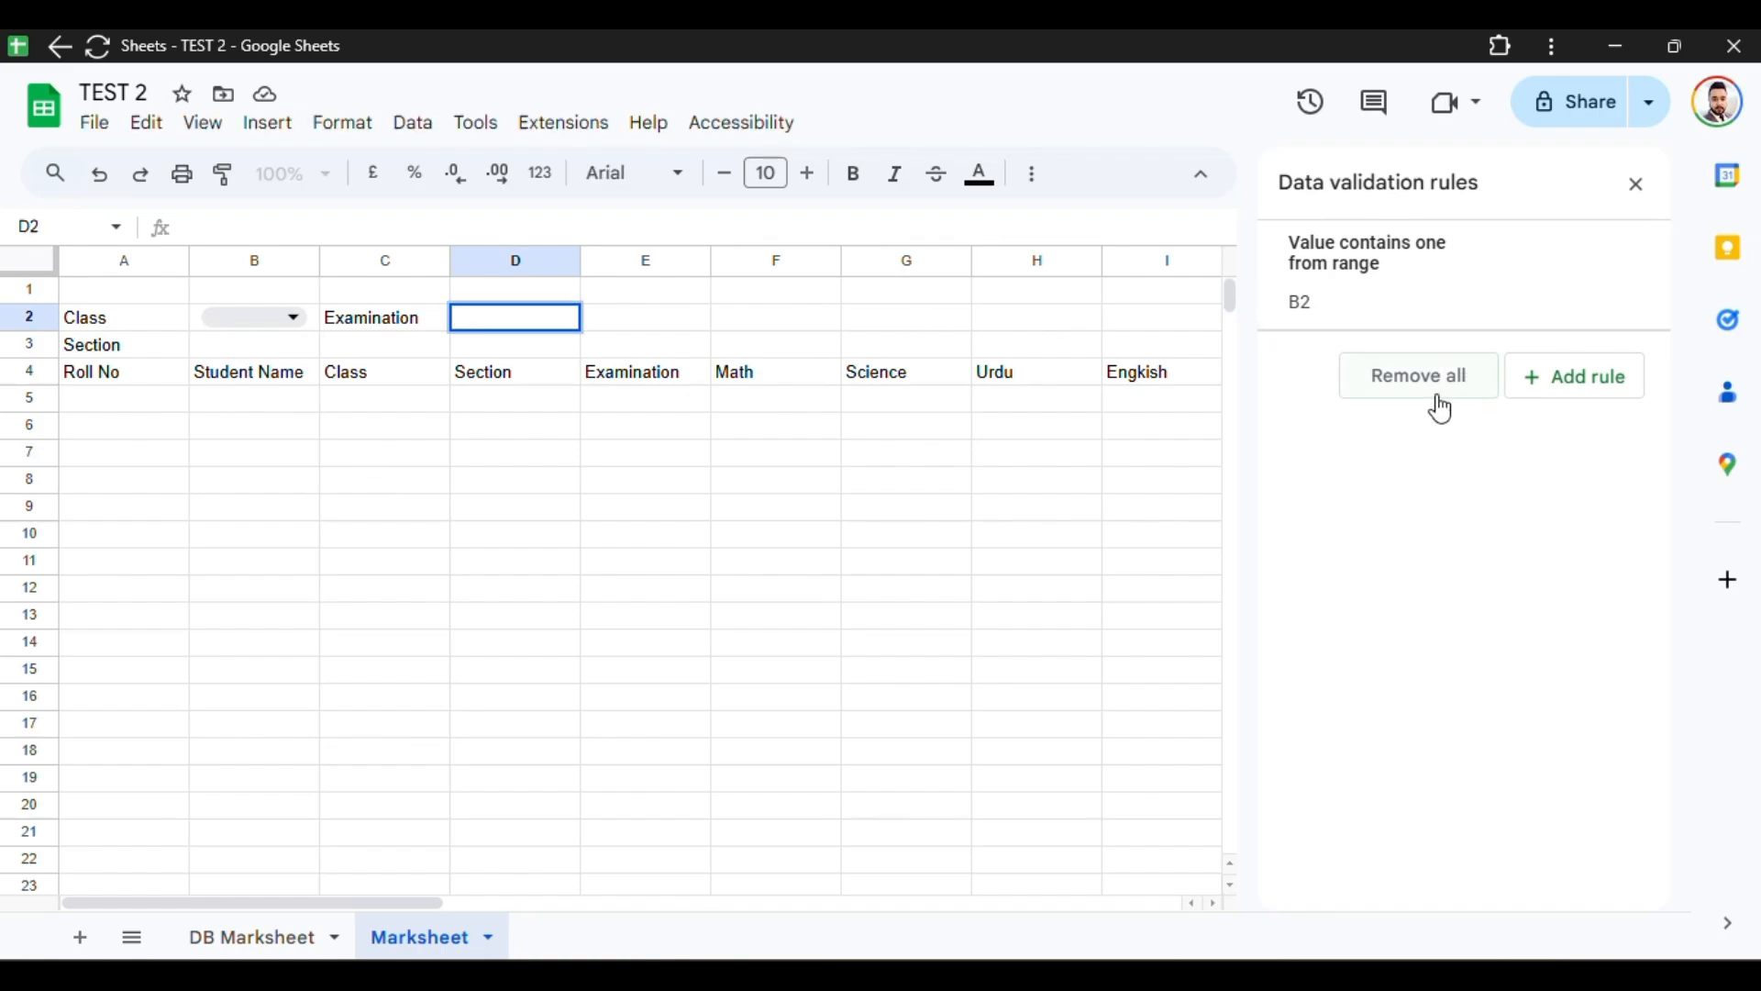
click(1546, 389)
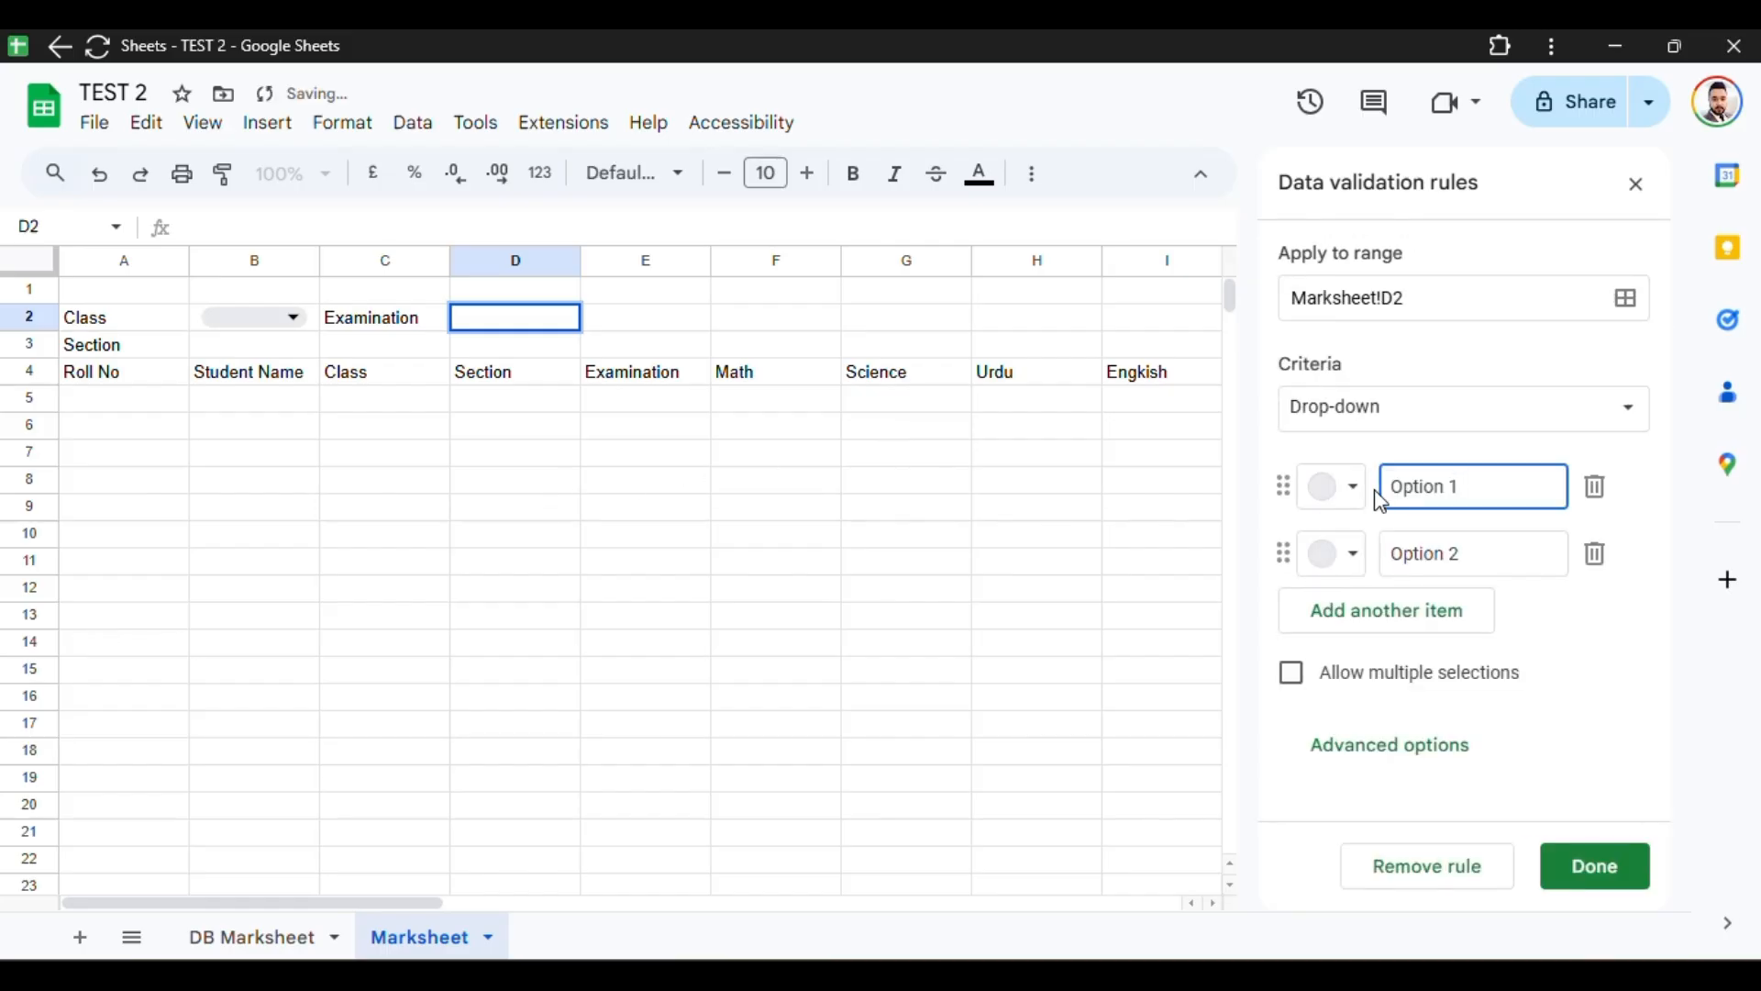
click(1476, 415)
click(1381, 444)
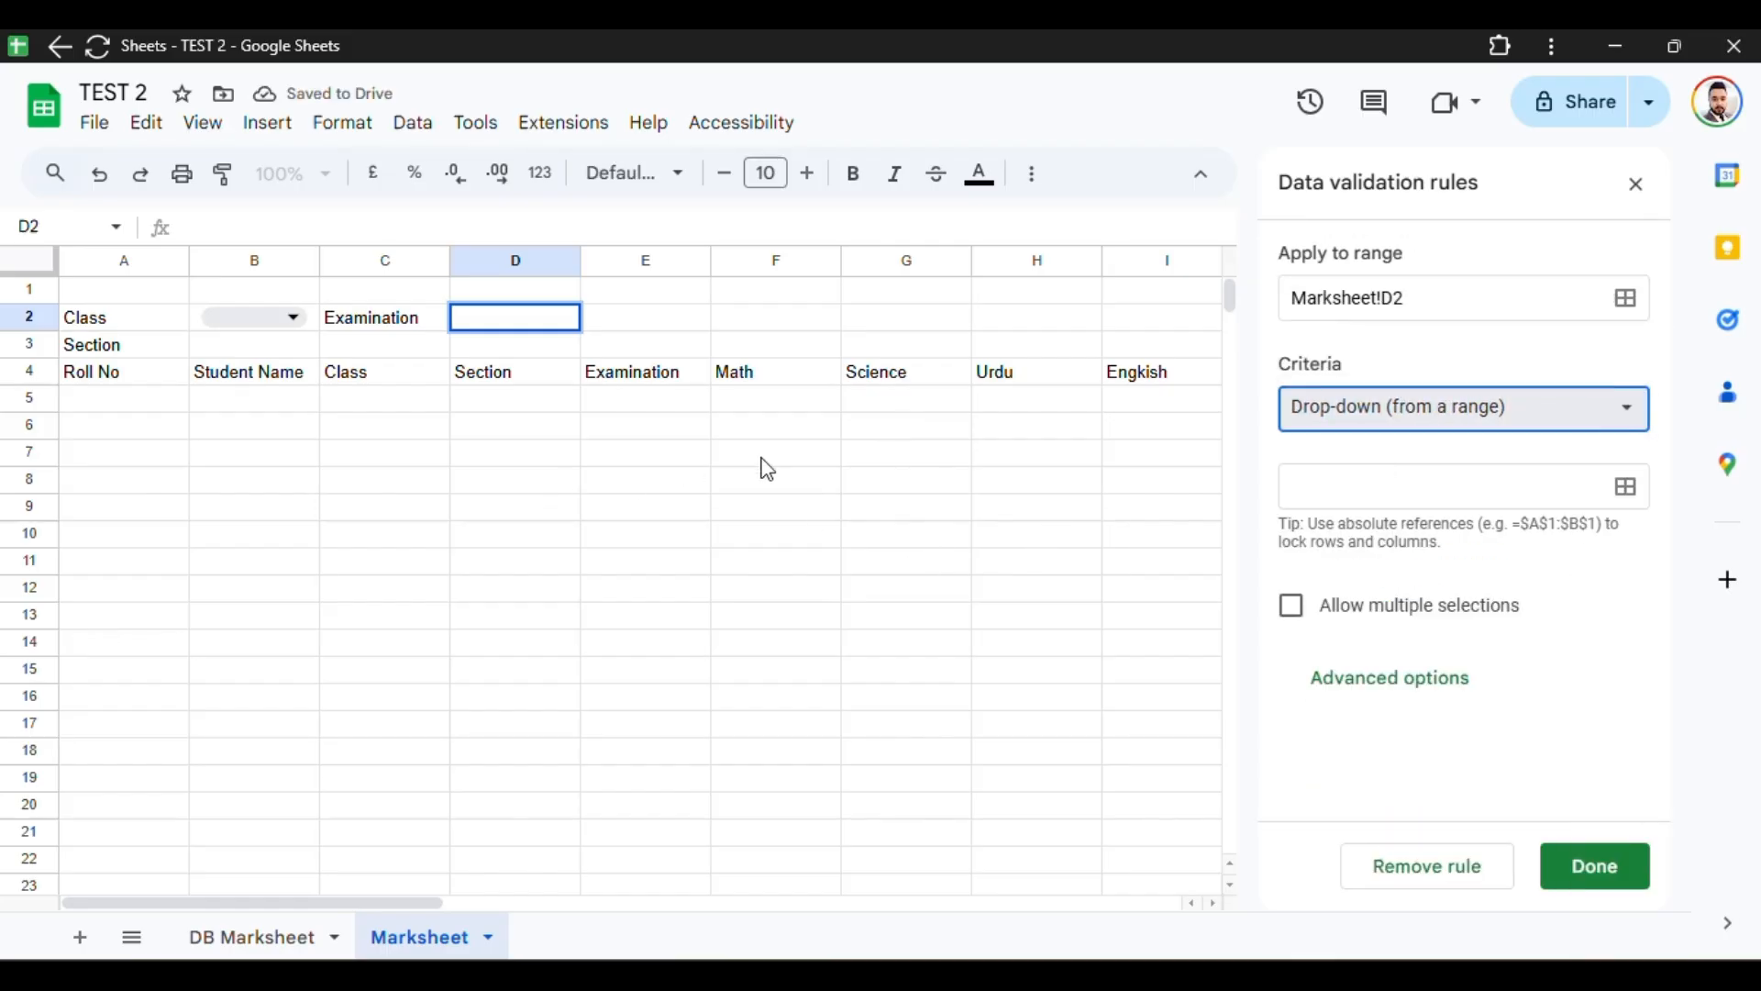
Step: Set the D2 drop-down's source range to 'DB Marksheet'!E3:E and save the validation rule
click(1325, 487)
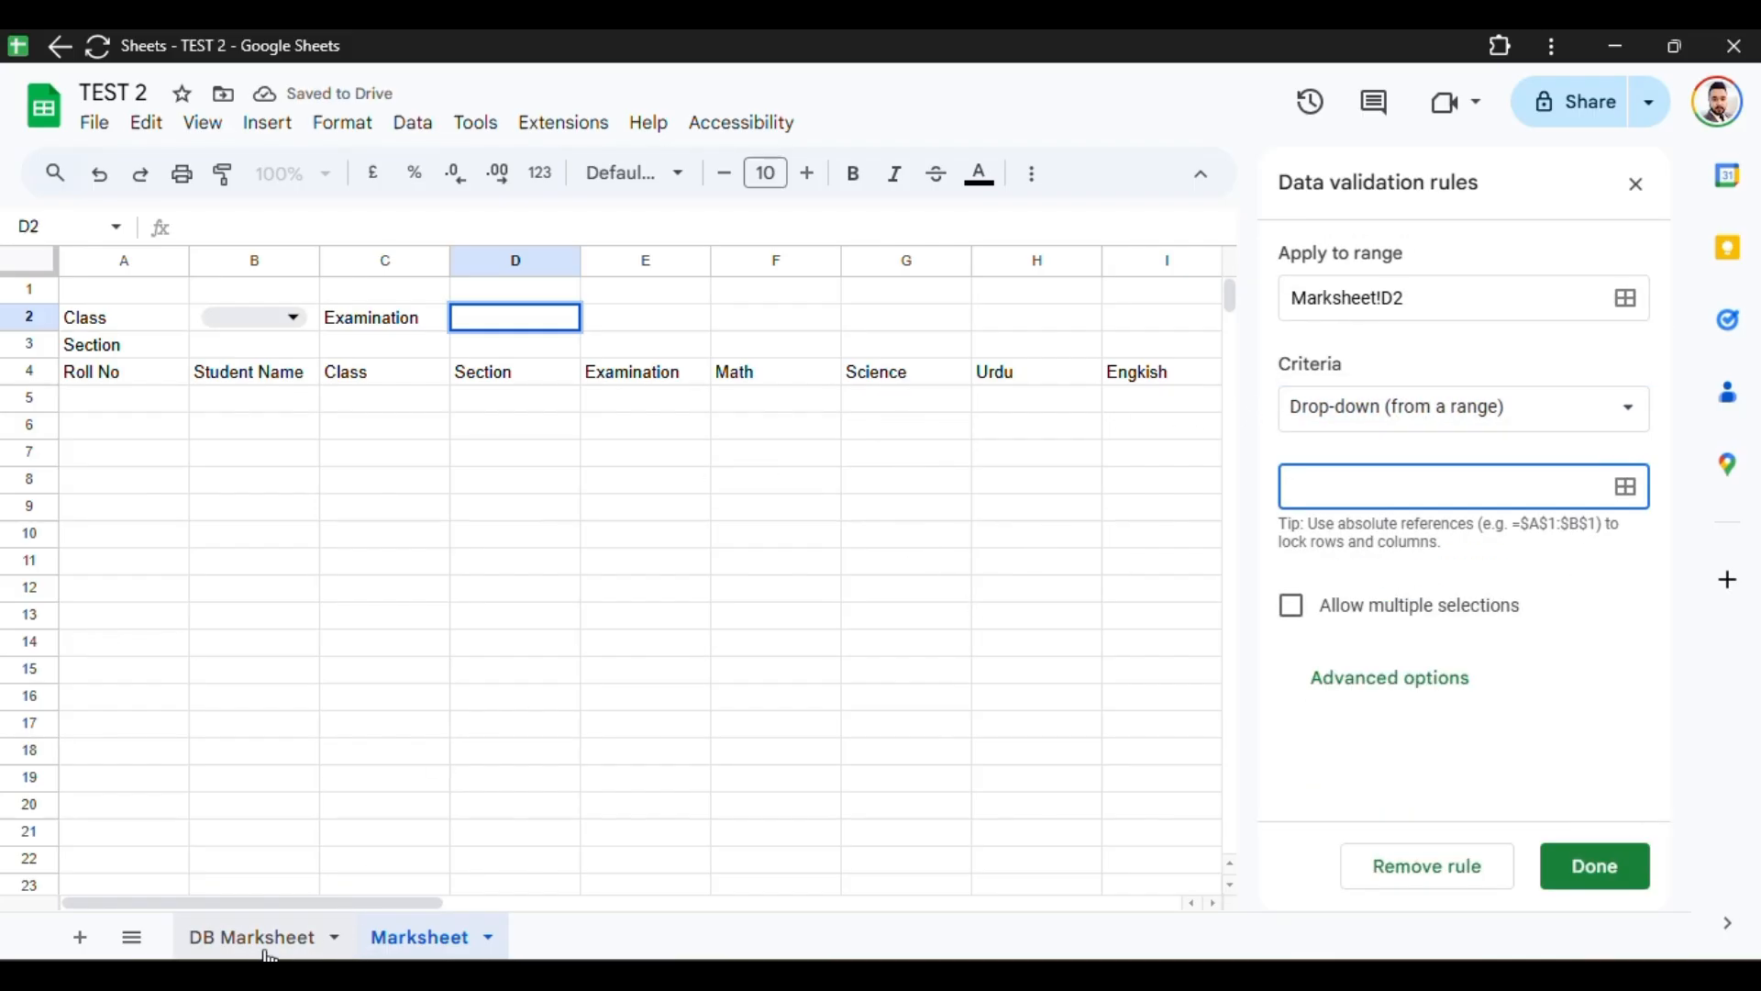
click(1389, 491)
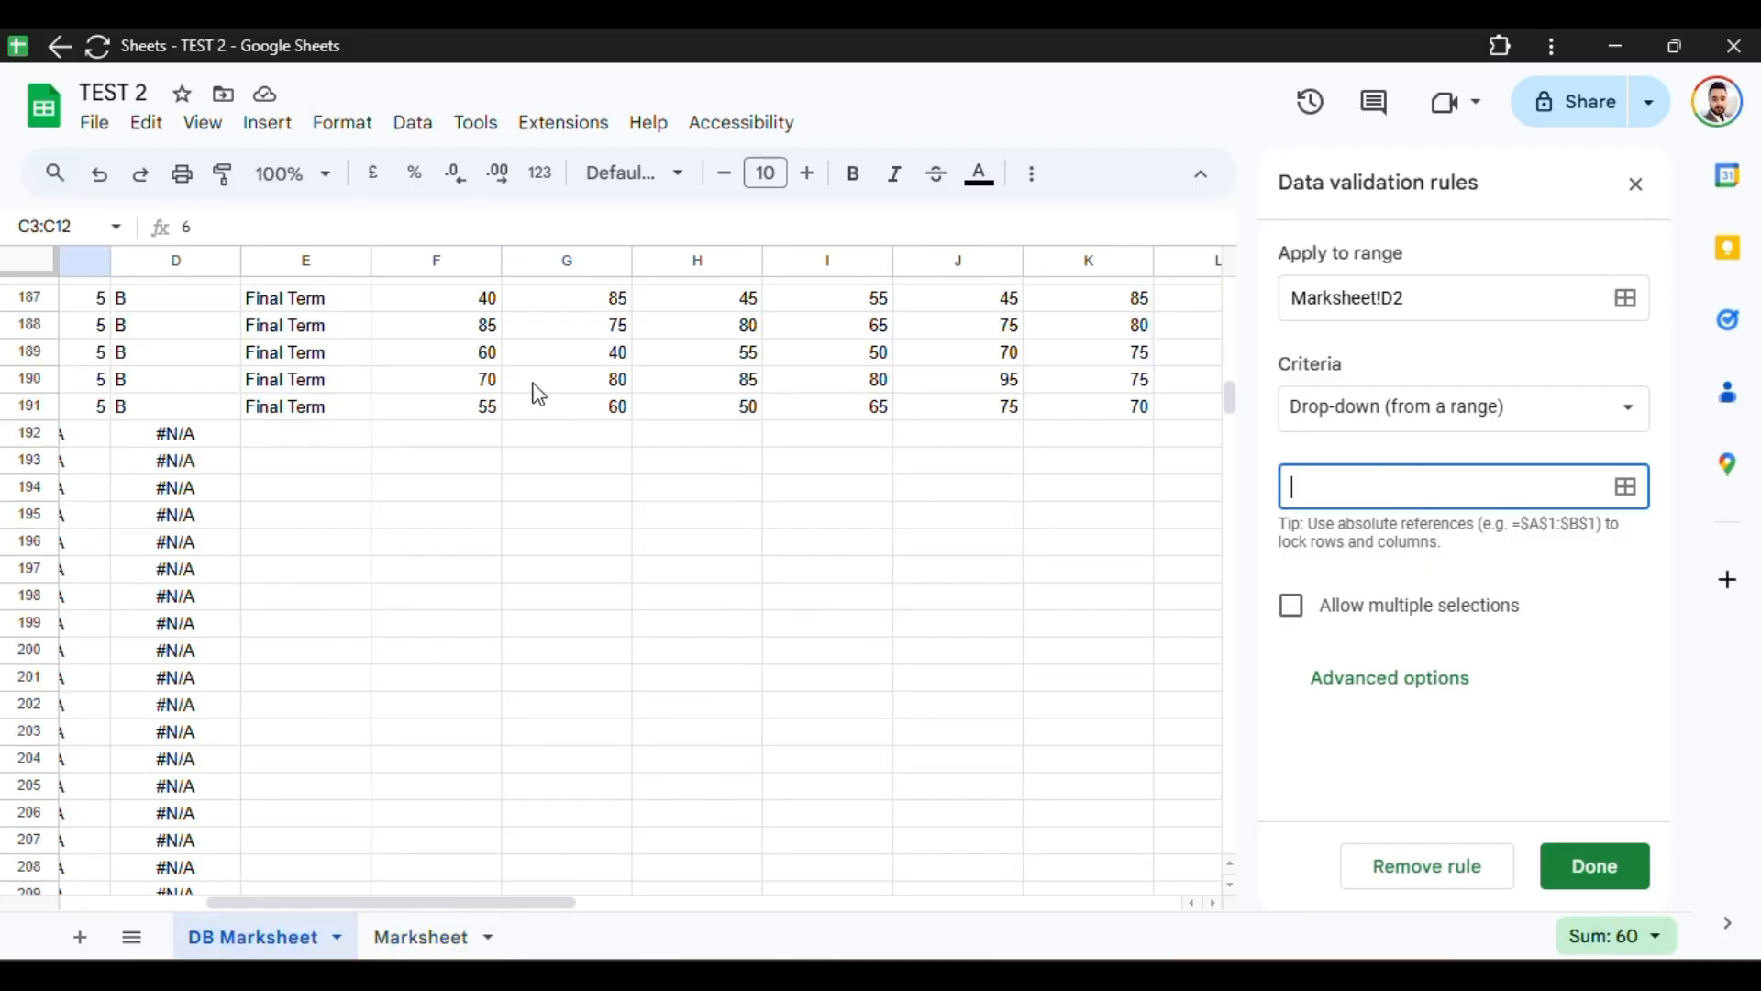
drag(305, 408, 337, 380)
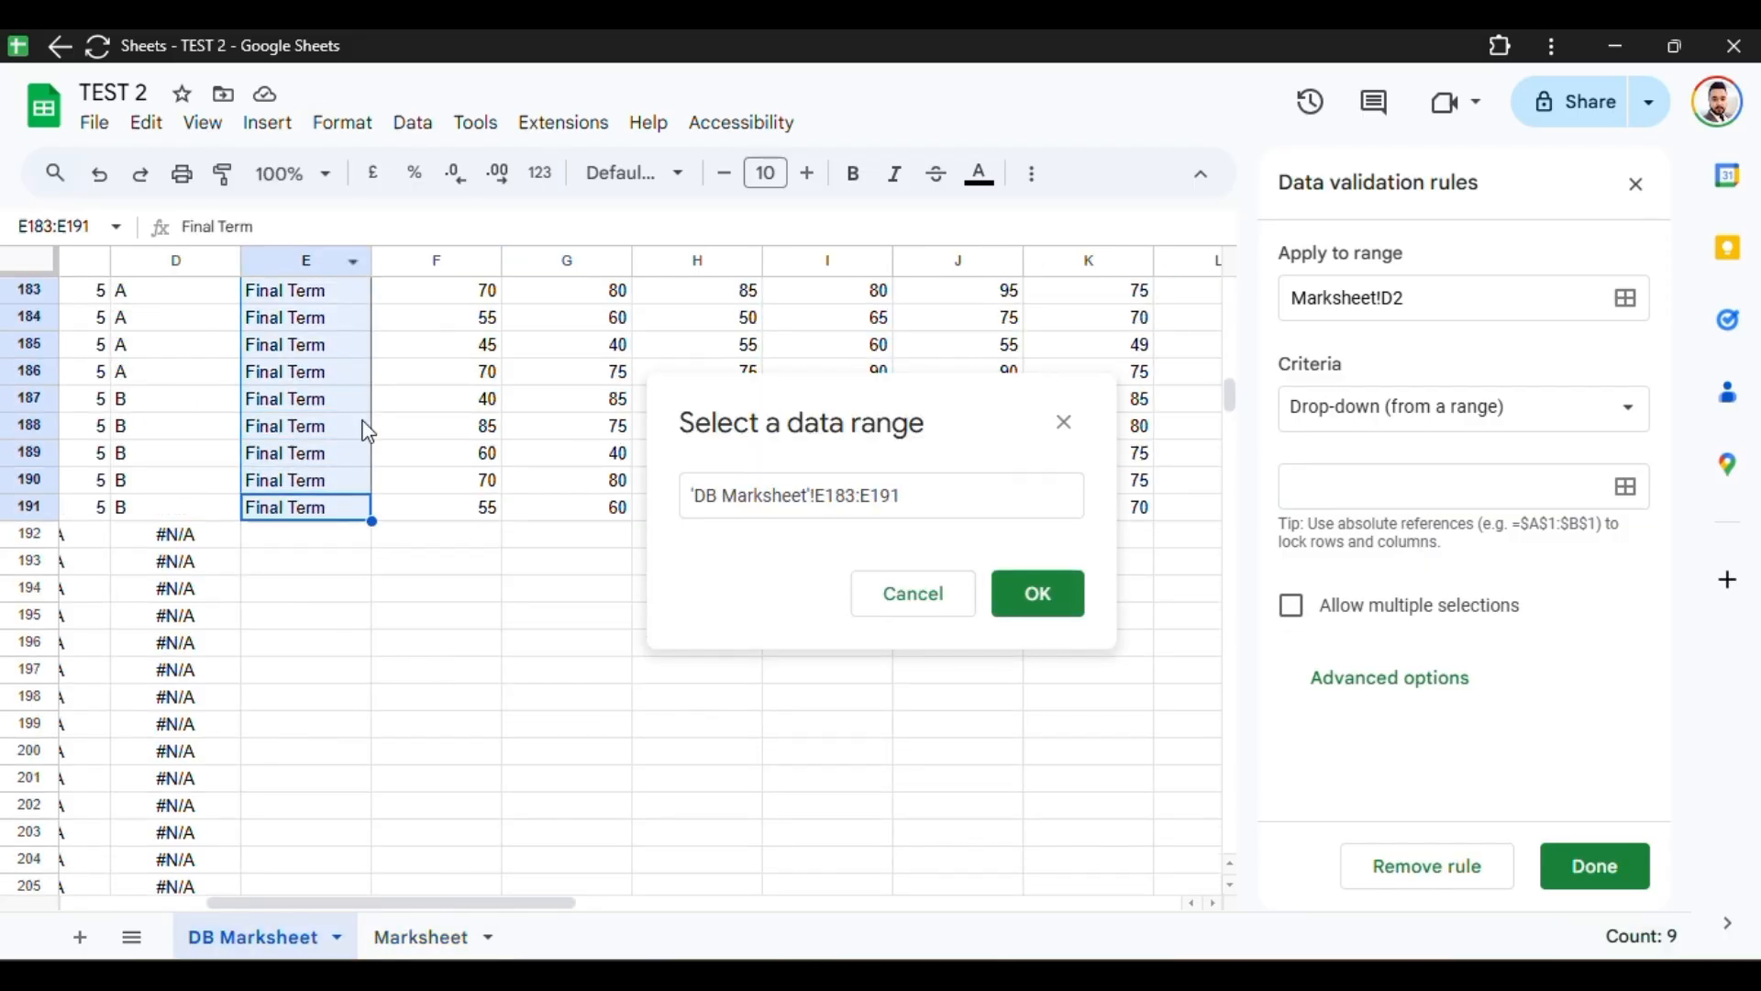
click(850, 495)
key(BackSpace)
key(BackSpace)
key(BackSpace)
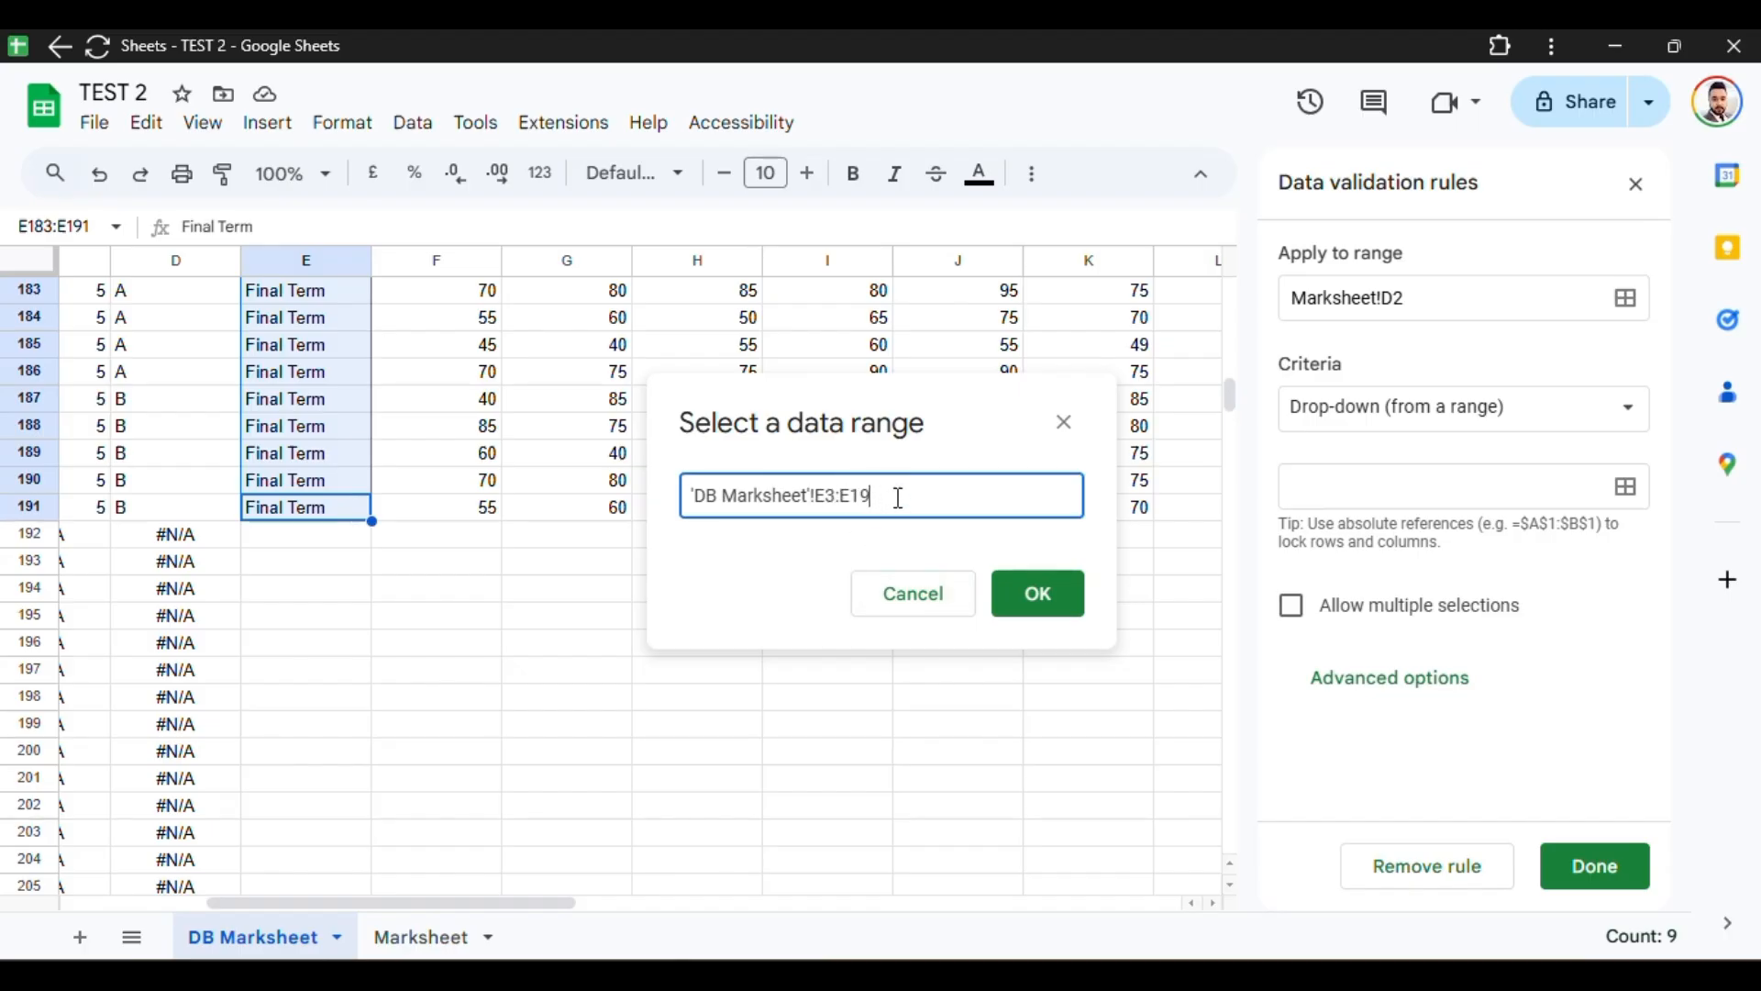
key(BackSpace)
click(1029, 597)
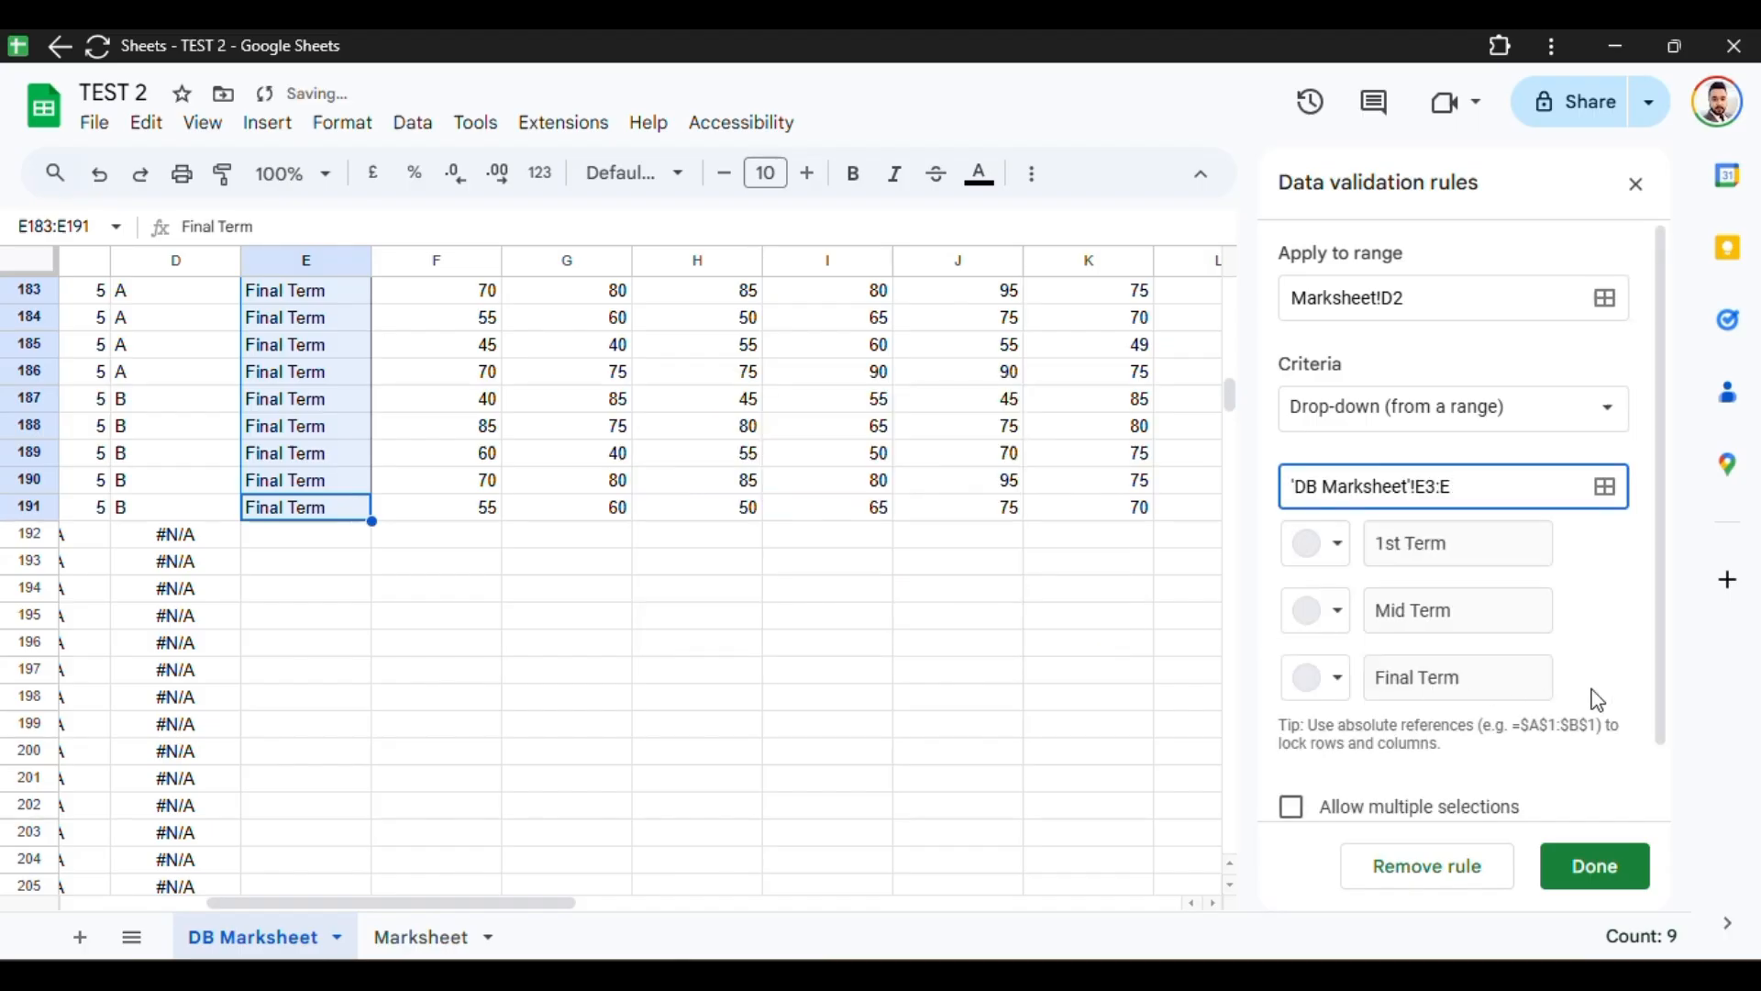
click(1594, 864)
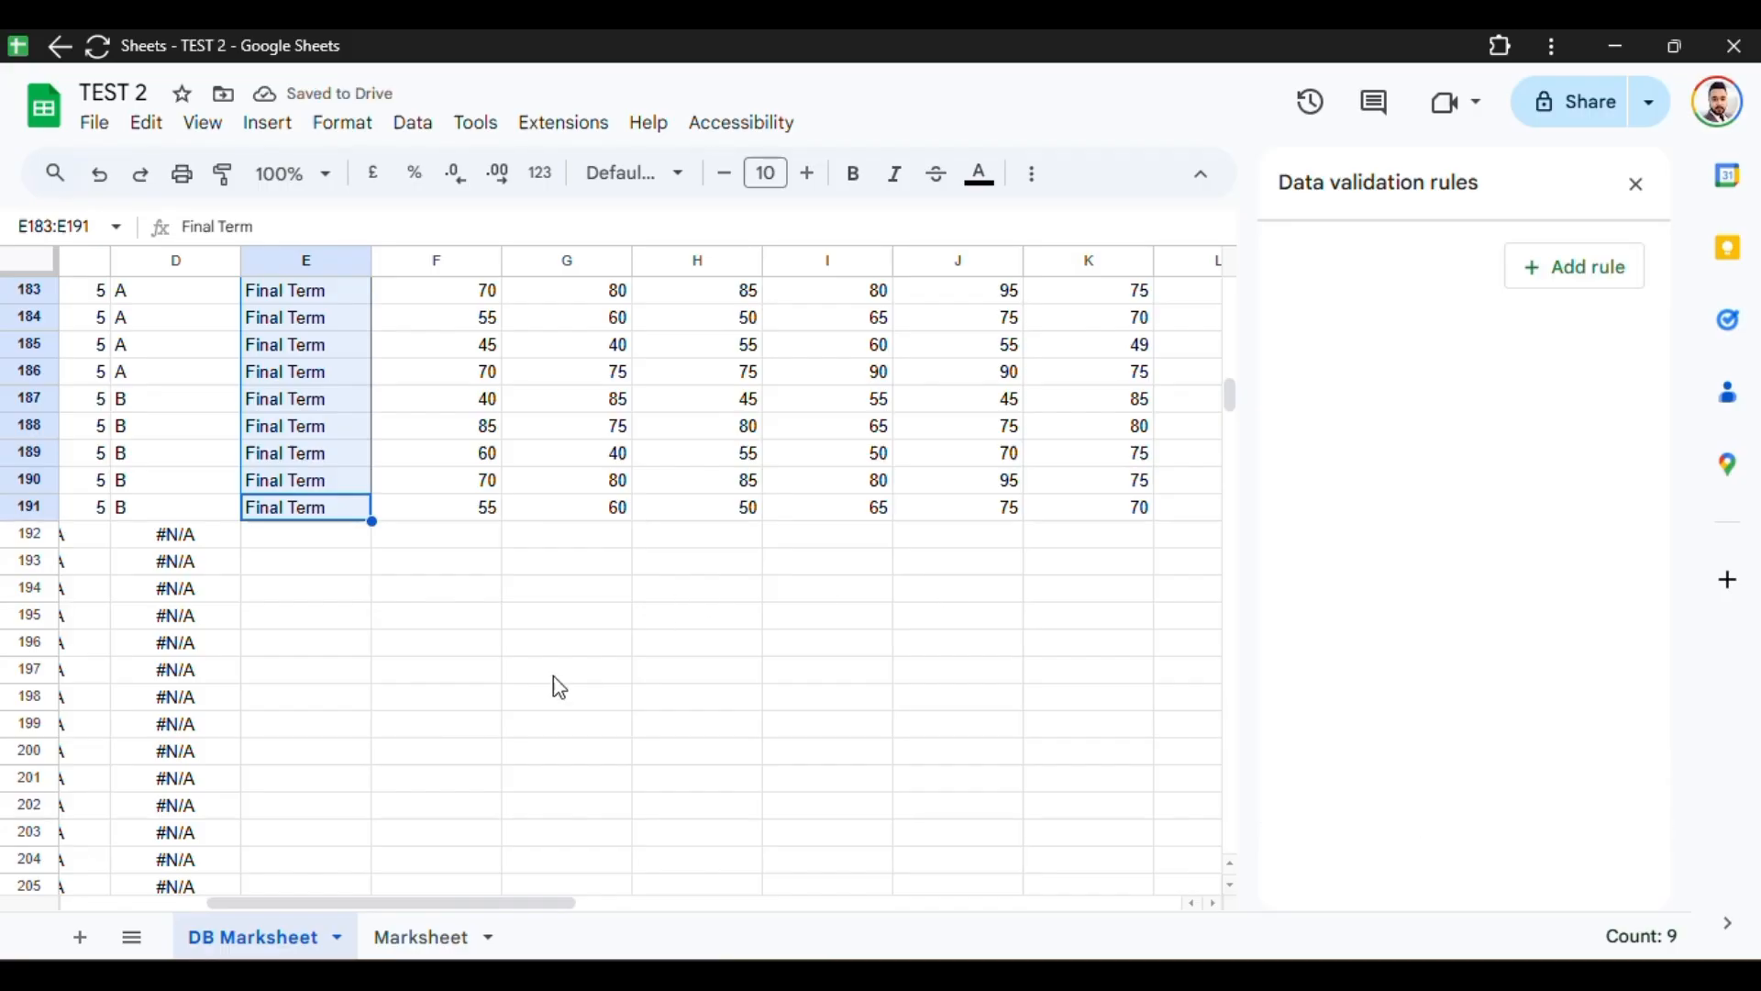
Step: Add another validation rule on Marksheet cell D2 with the criteria Drop-down (from a range)
click(468, 942)
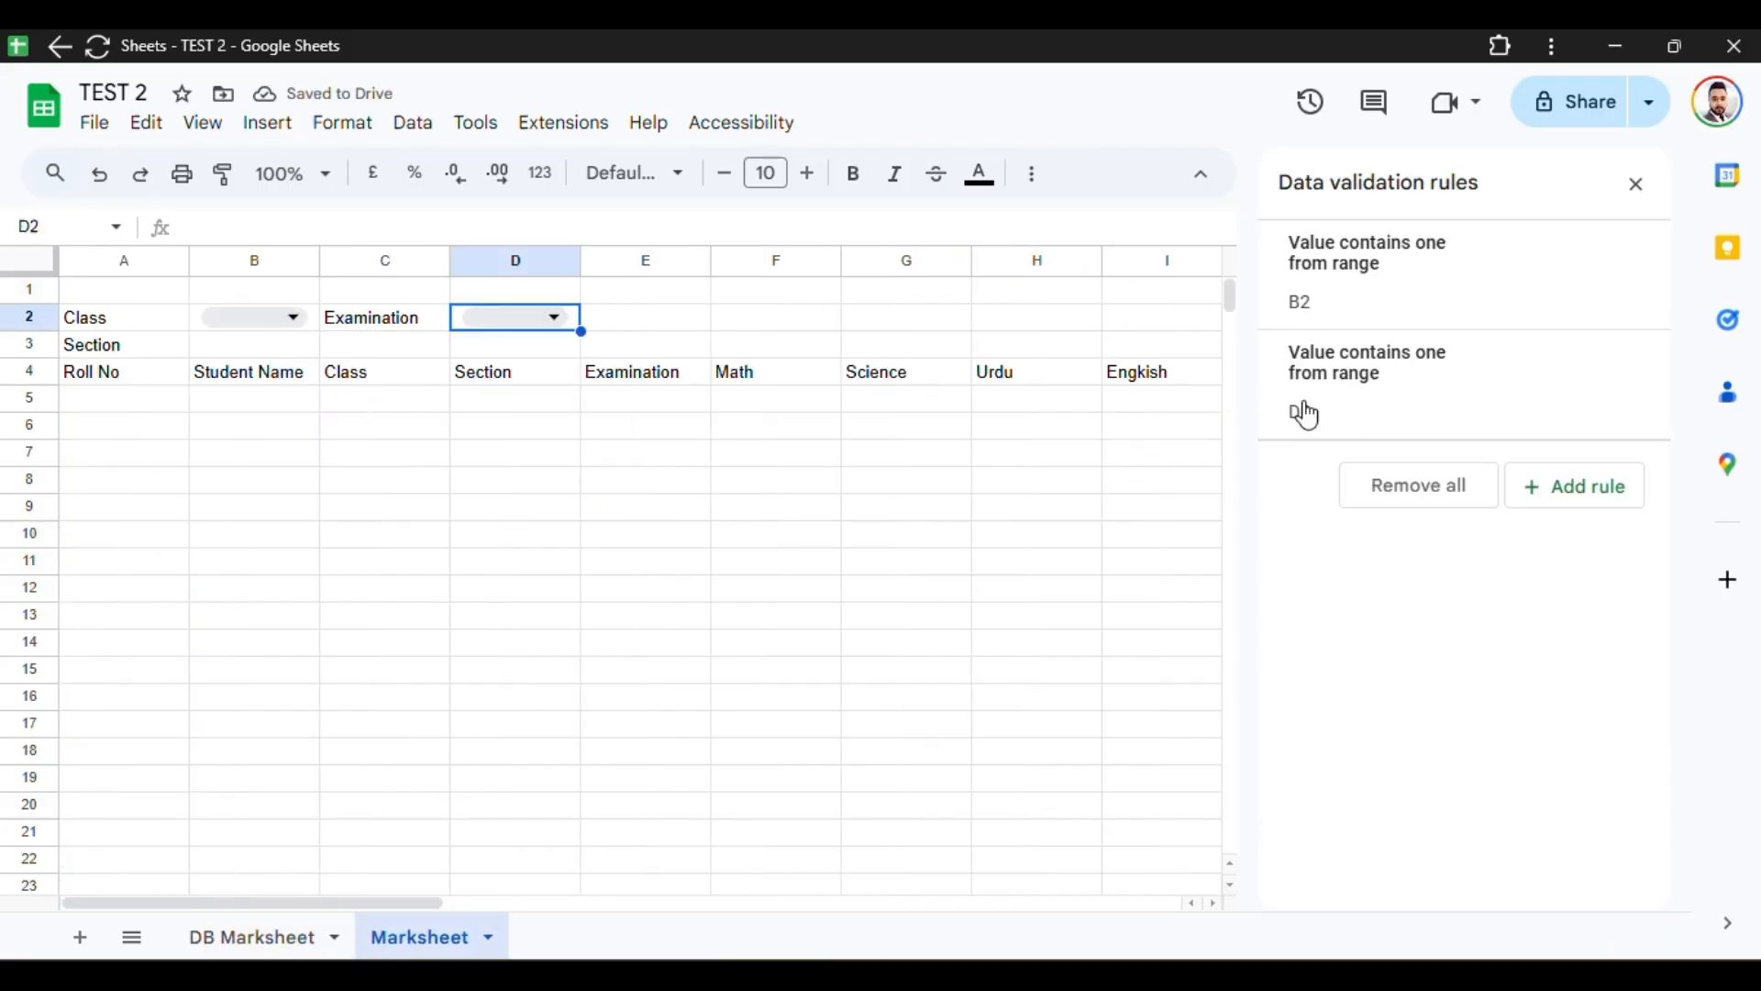
click(1550, 495)
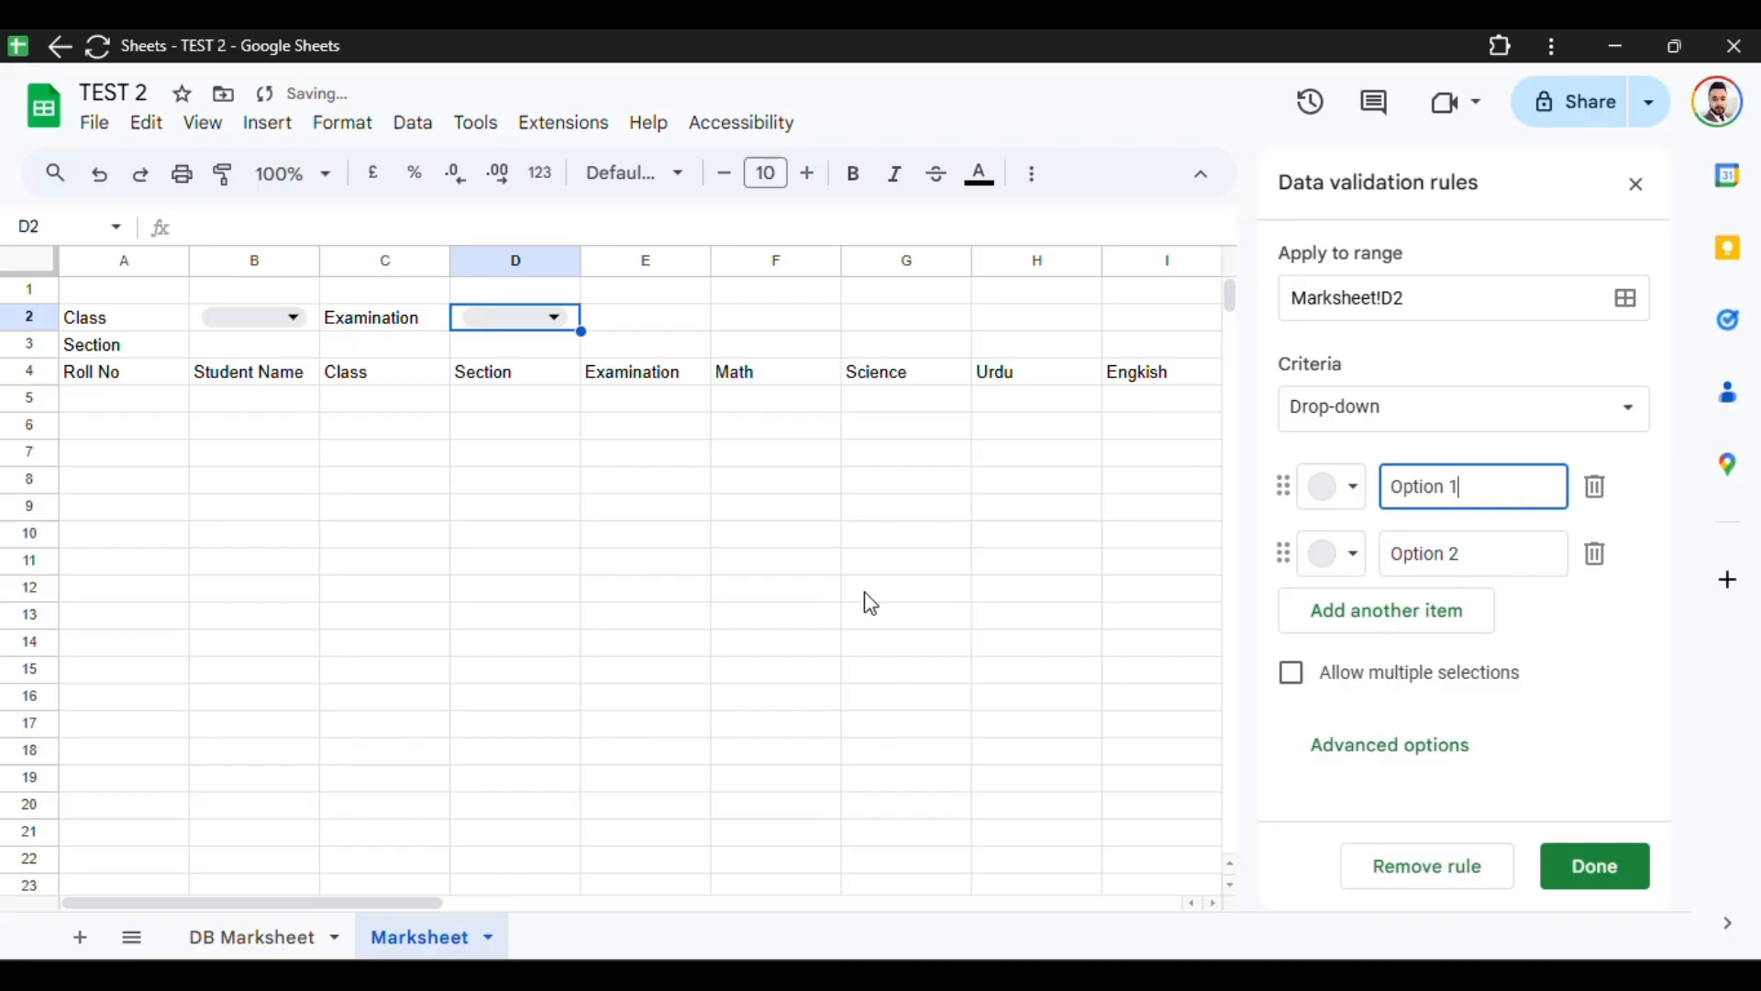
click(1525, 423)
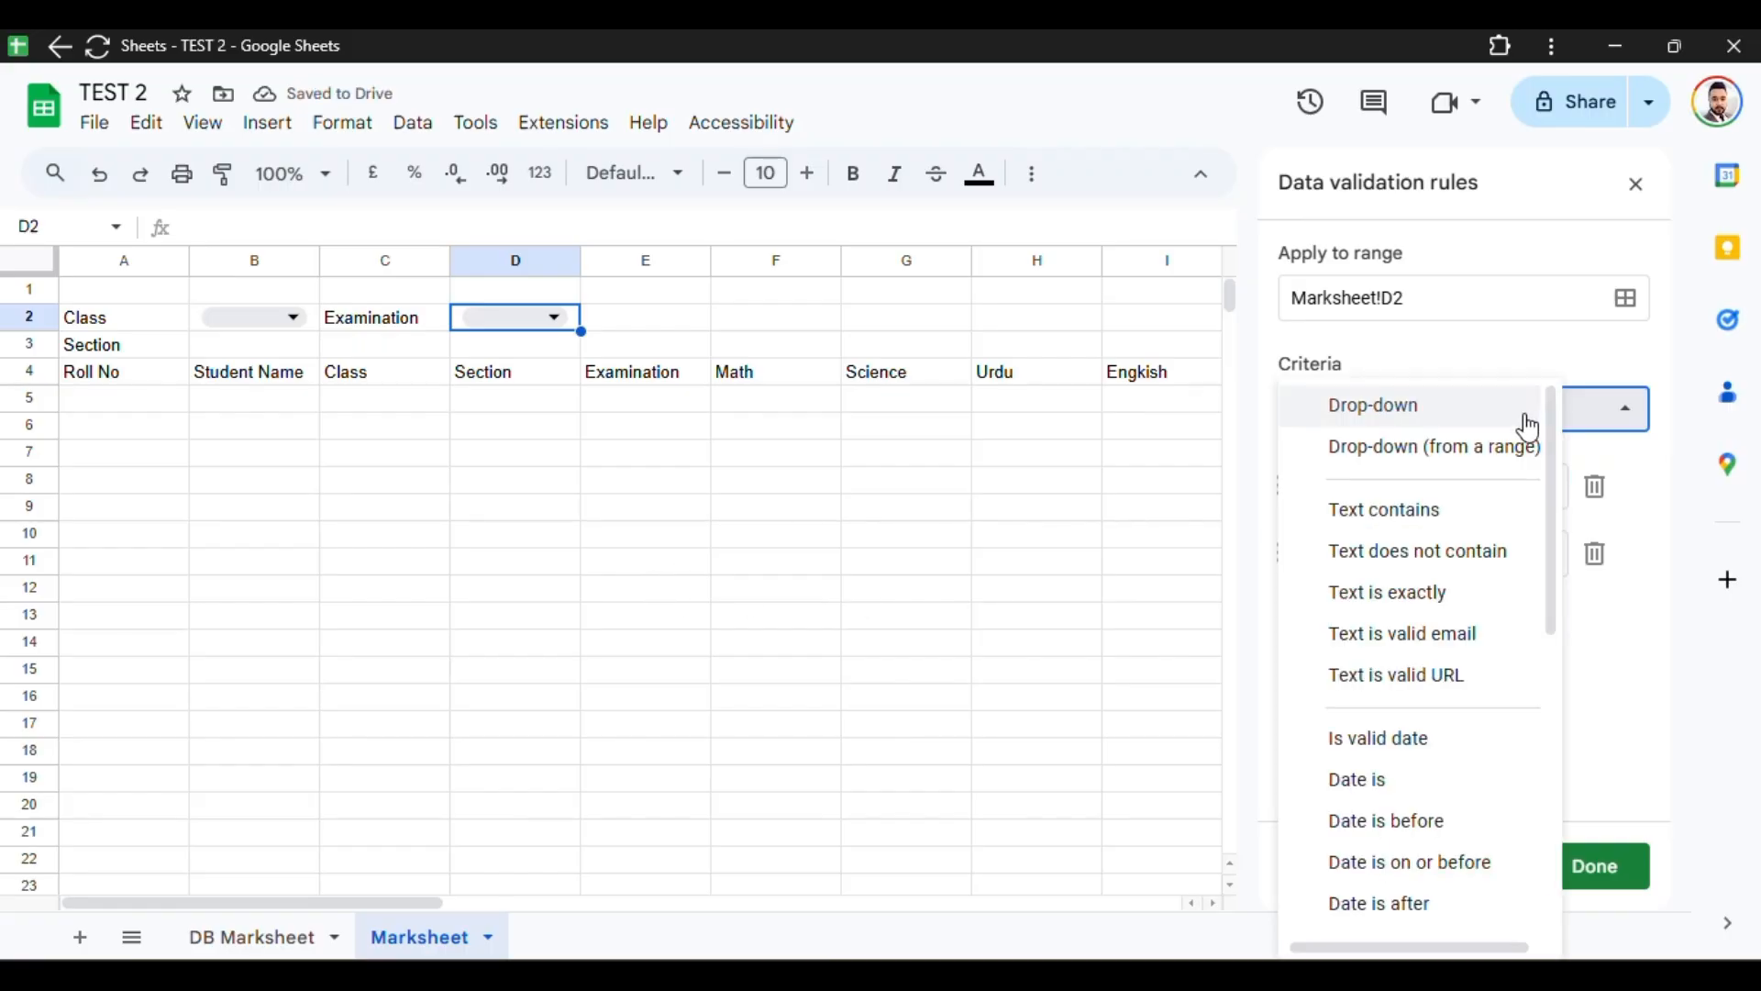
click(227, 343)
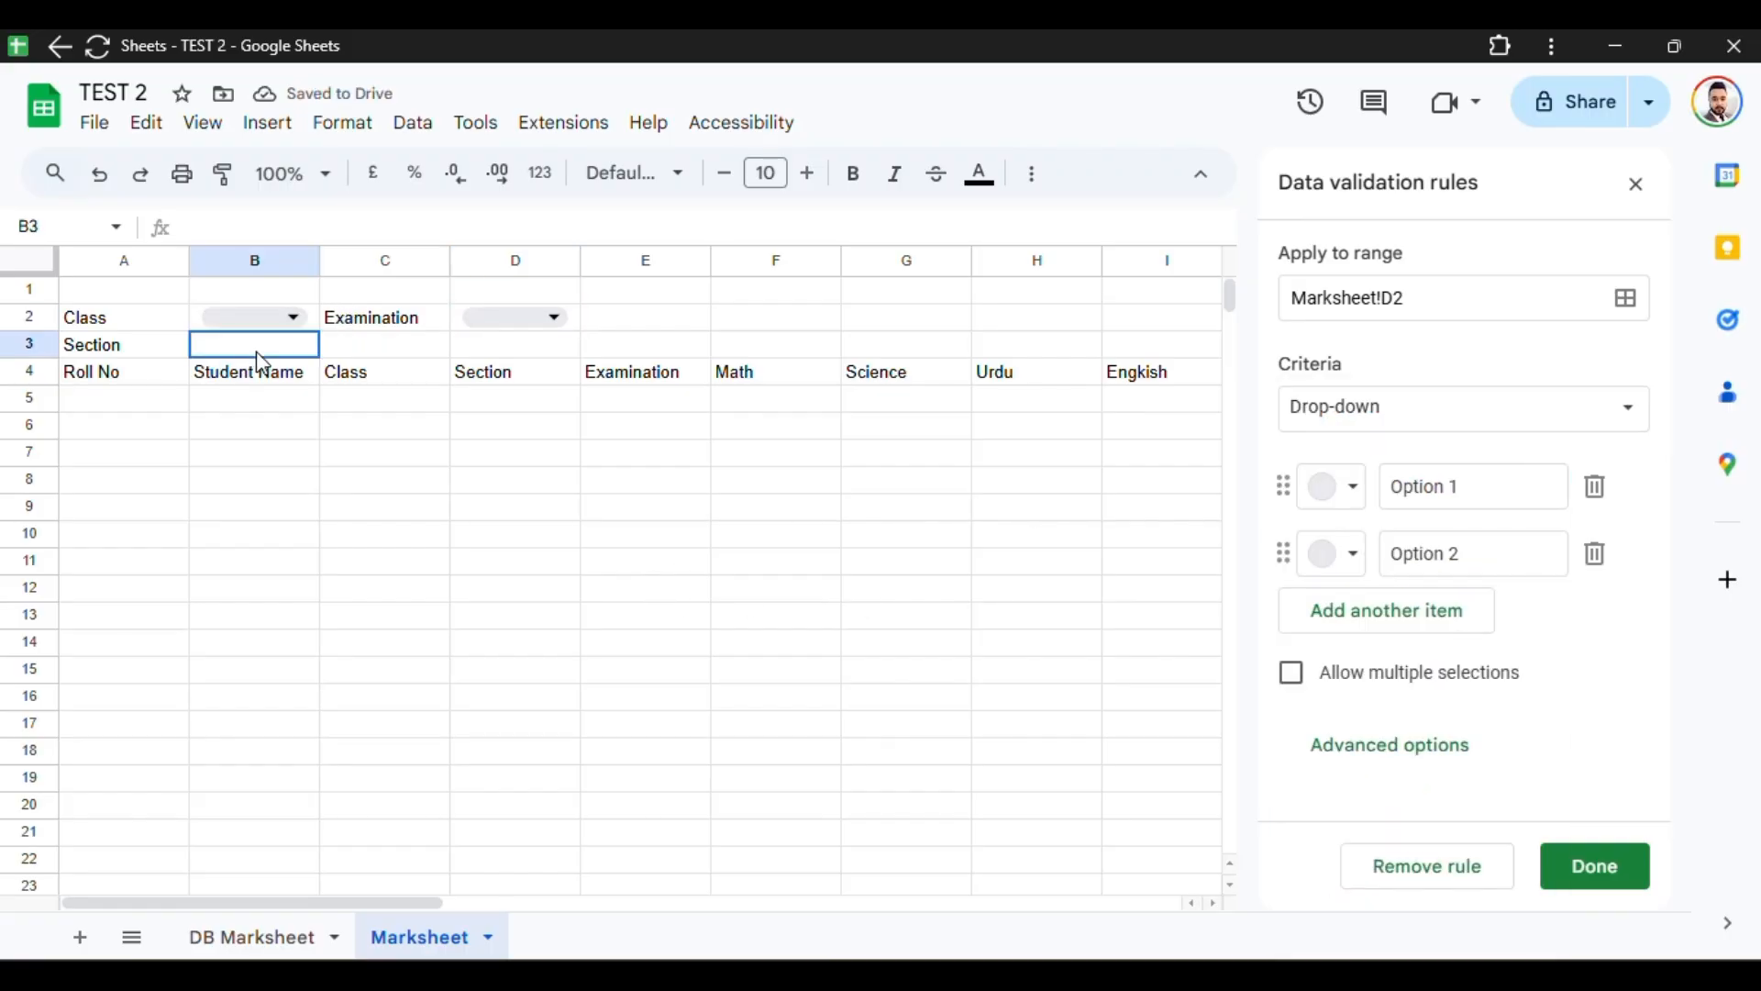
click(1588, 440)
click(1500, 447)
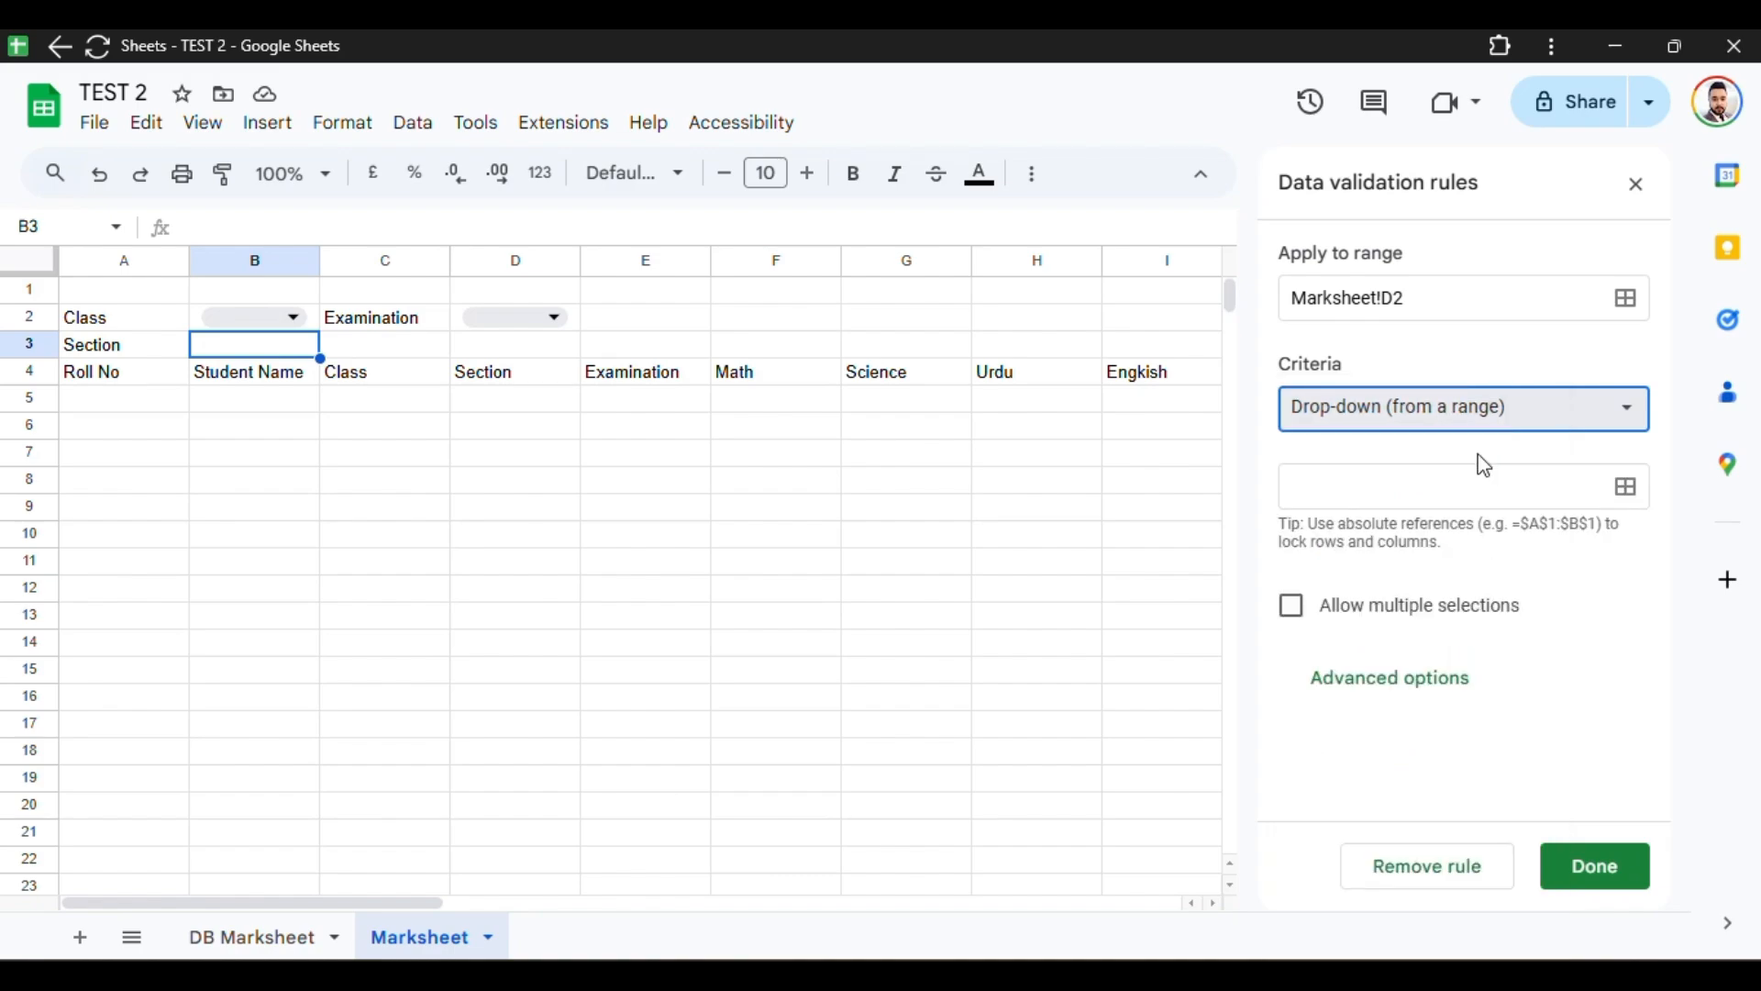
Step: Set the new D2 rule's source range to 'DB Marksheet'!D3:D and save the rule
click(1522, 488)
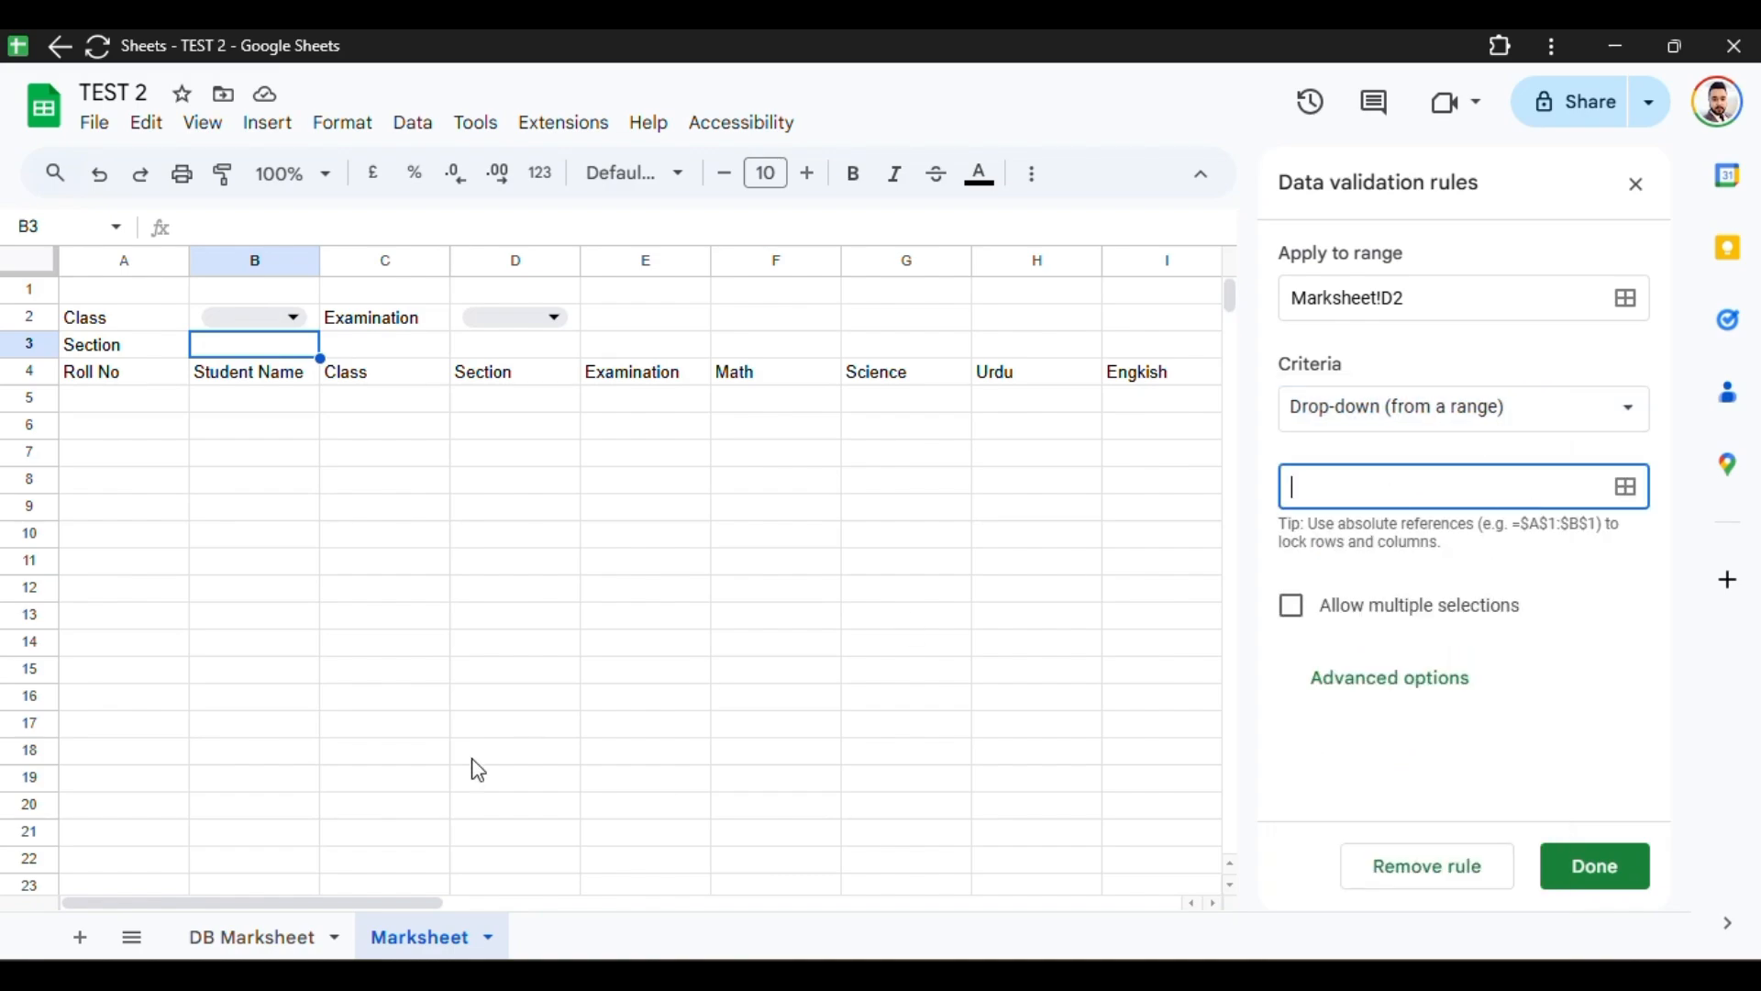
click(256, 952)
drag(172, 507, 188, 403)
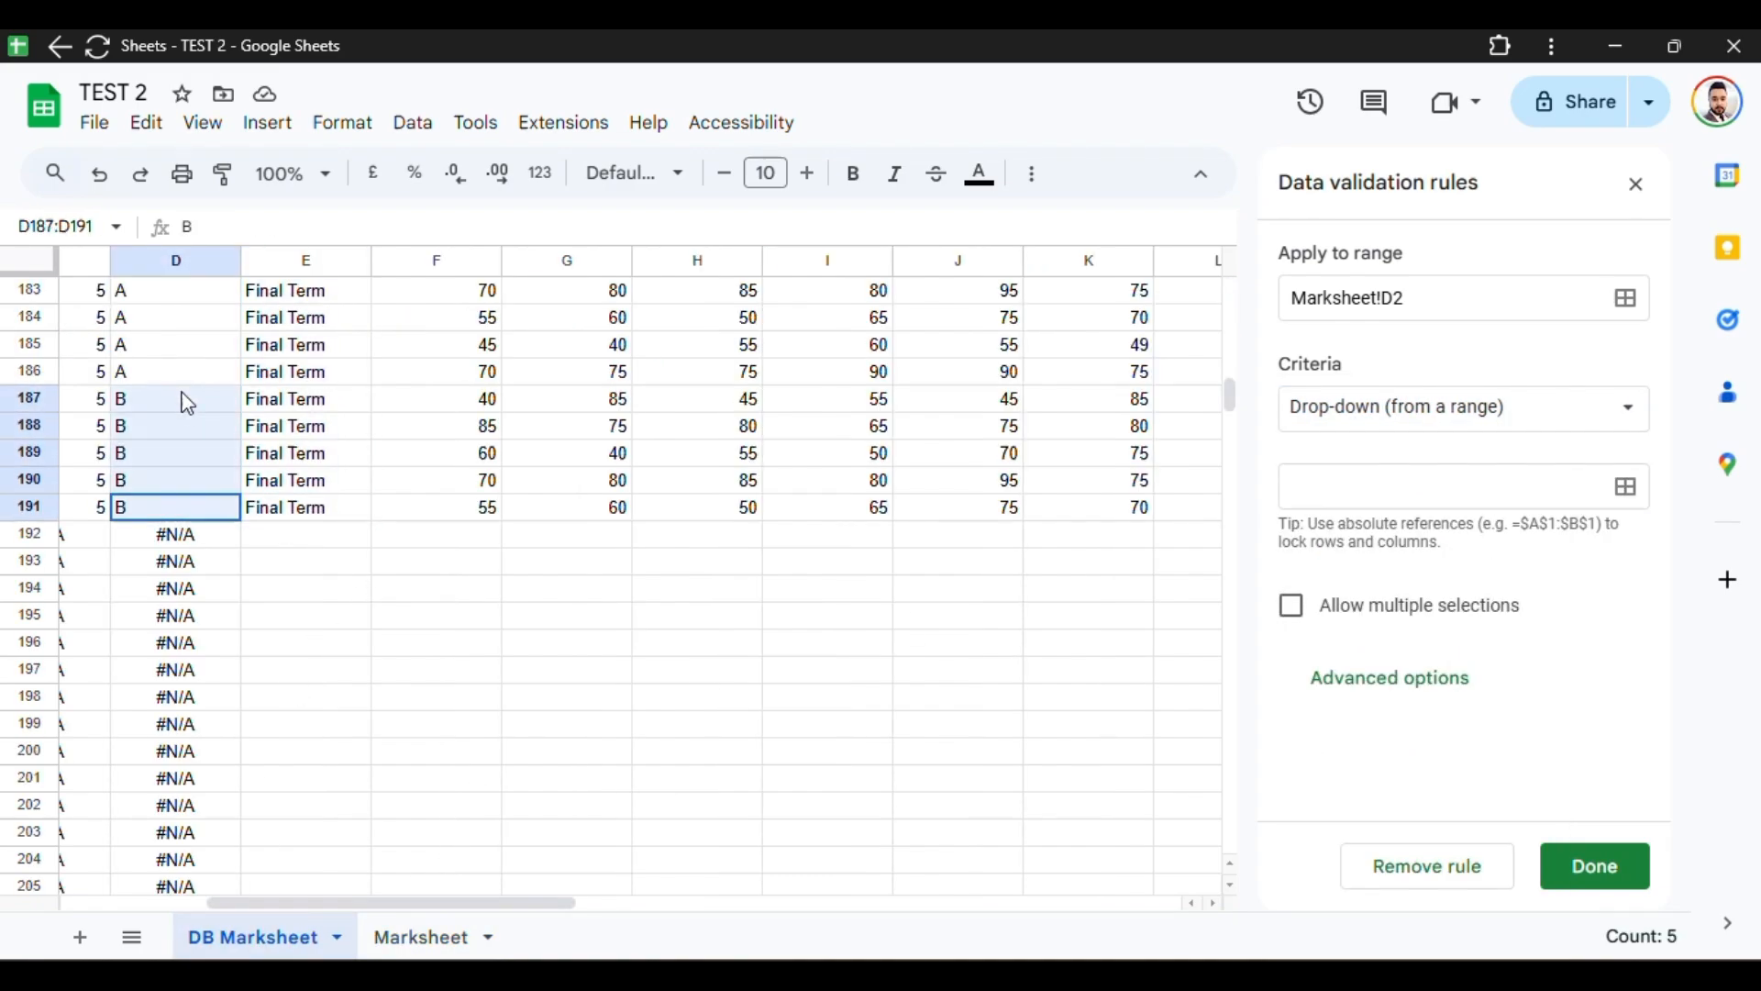
click(1384, 477)
drag(156, 503, 149, 409)
click(870, 498)
key(BackSpace)
key(BackSpace)
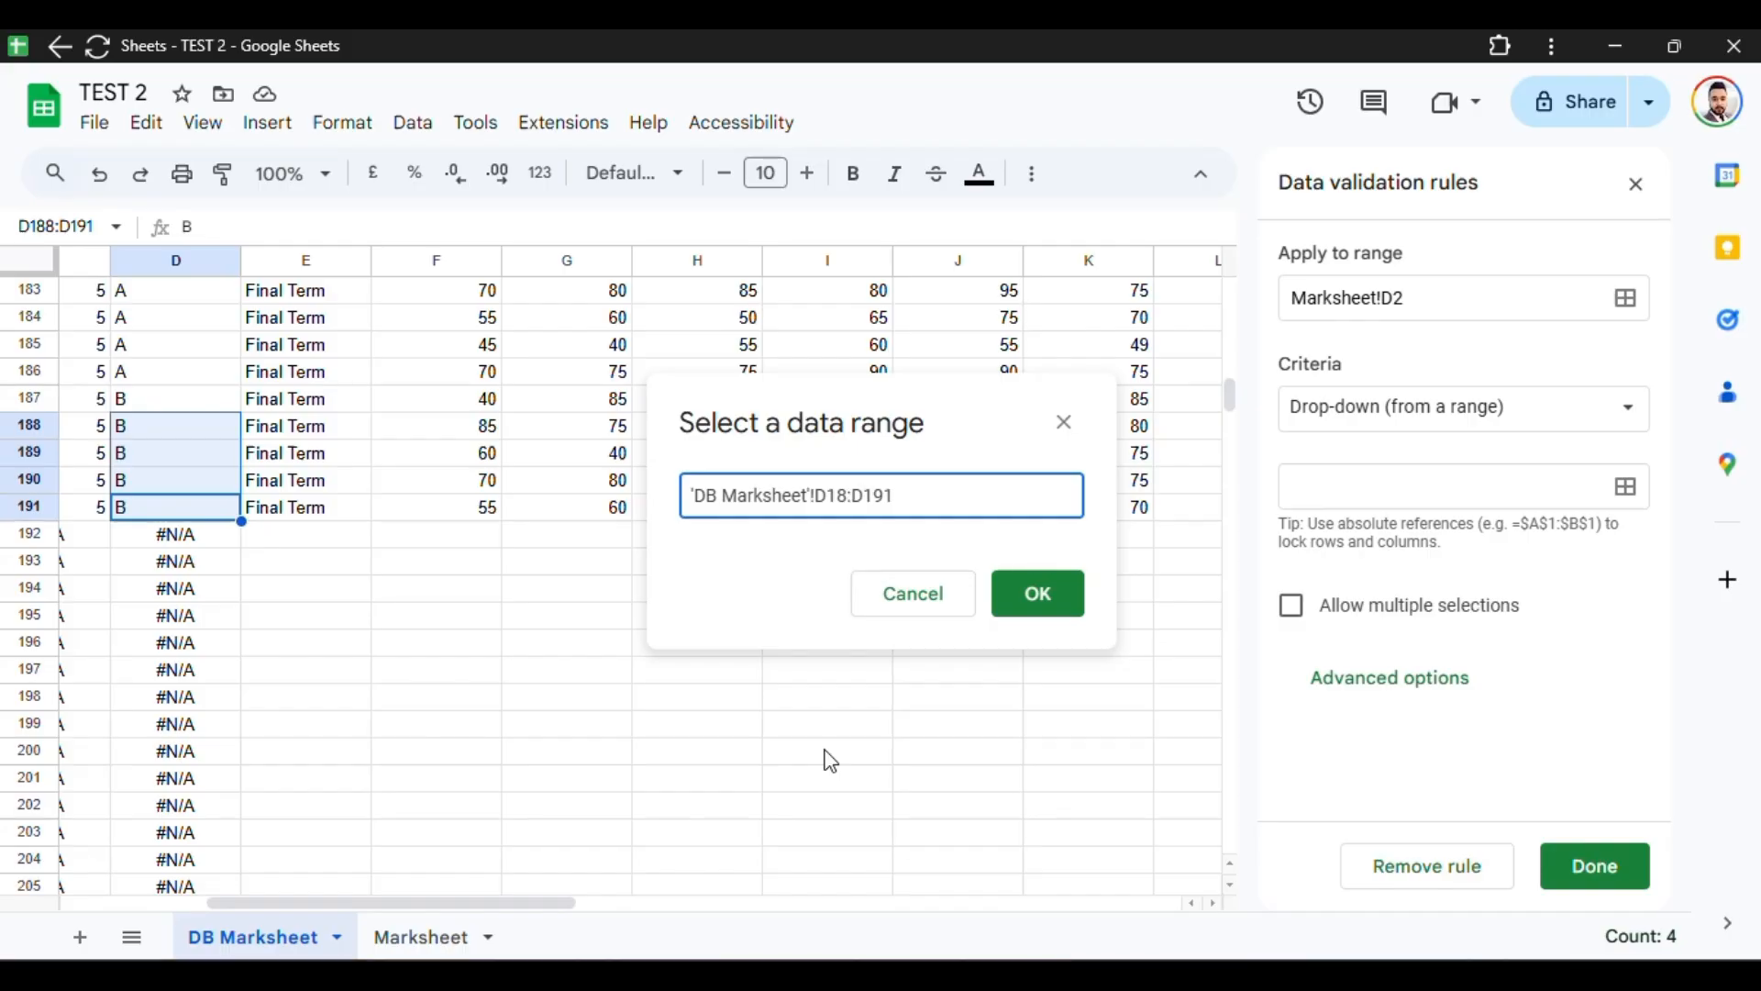
key(BackSpace)
text(3)
key(Delete)
key(Delete)
key(Delete)
click(1070, 593)
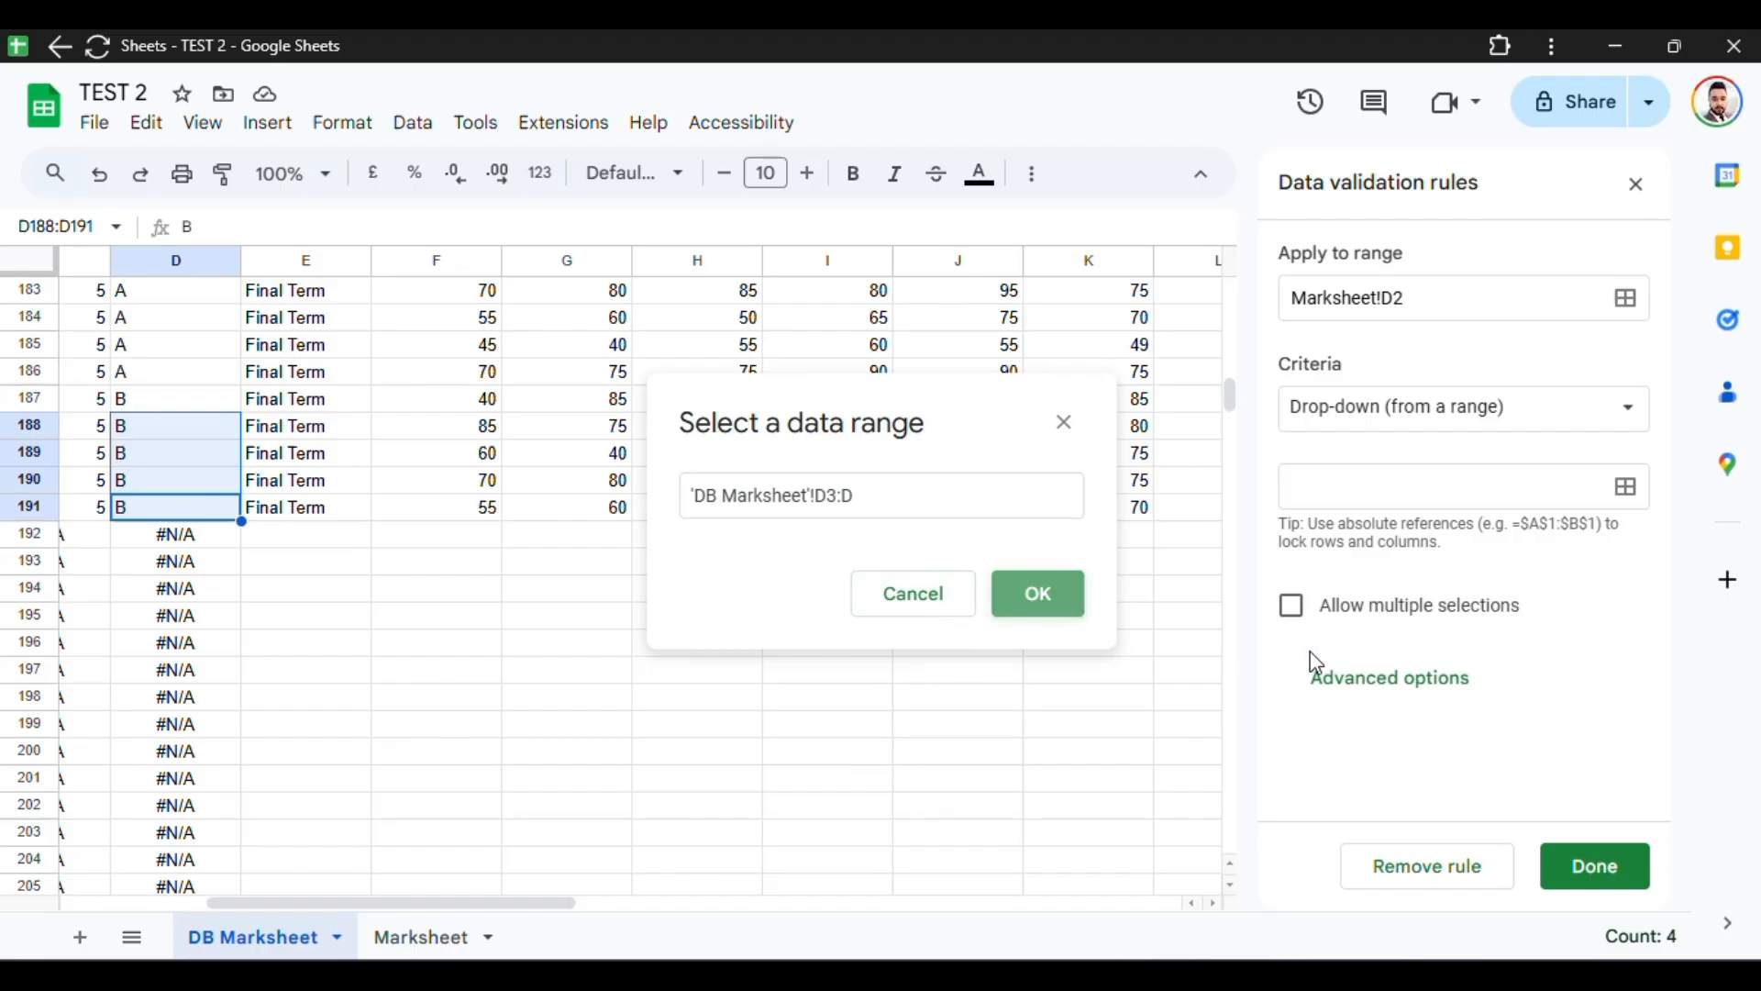
click(1623, 859)
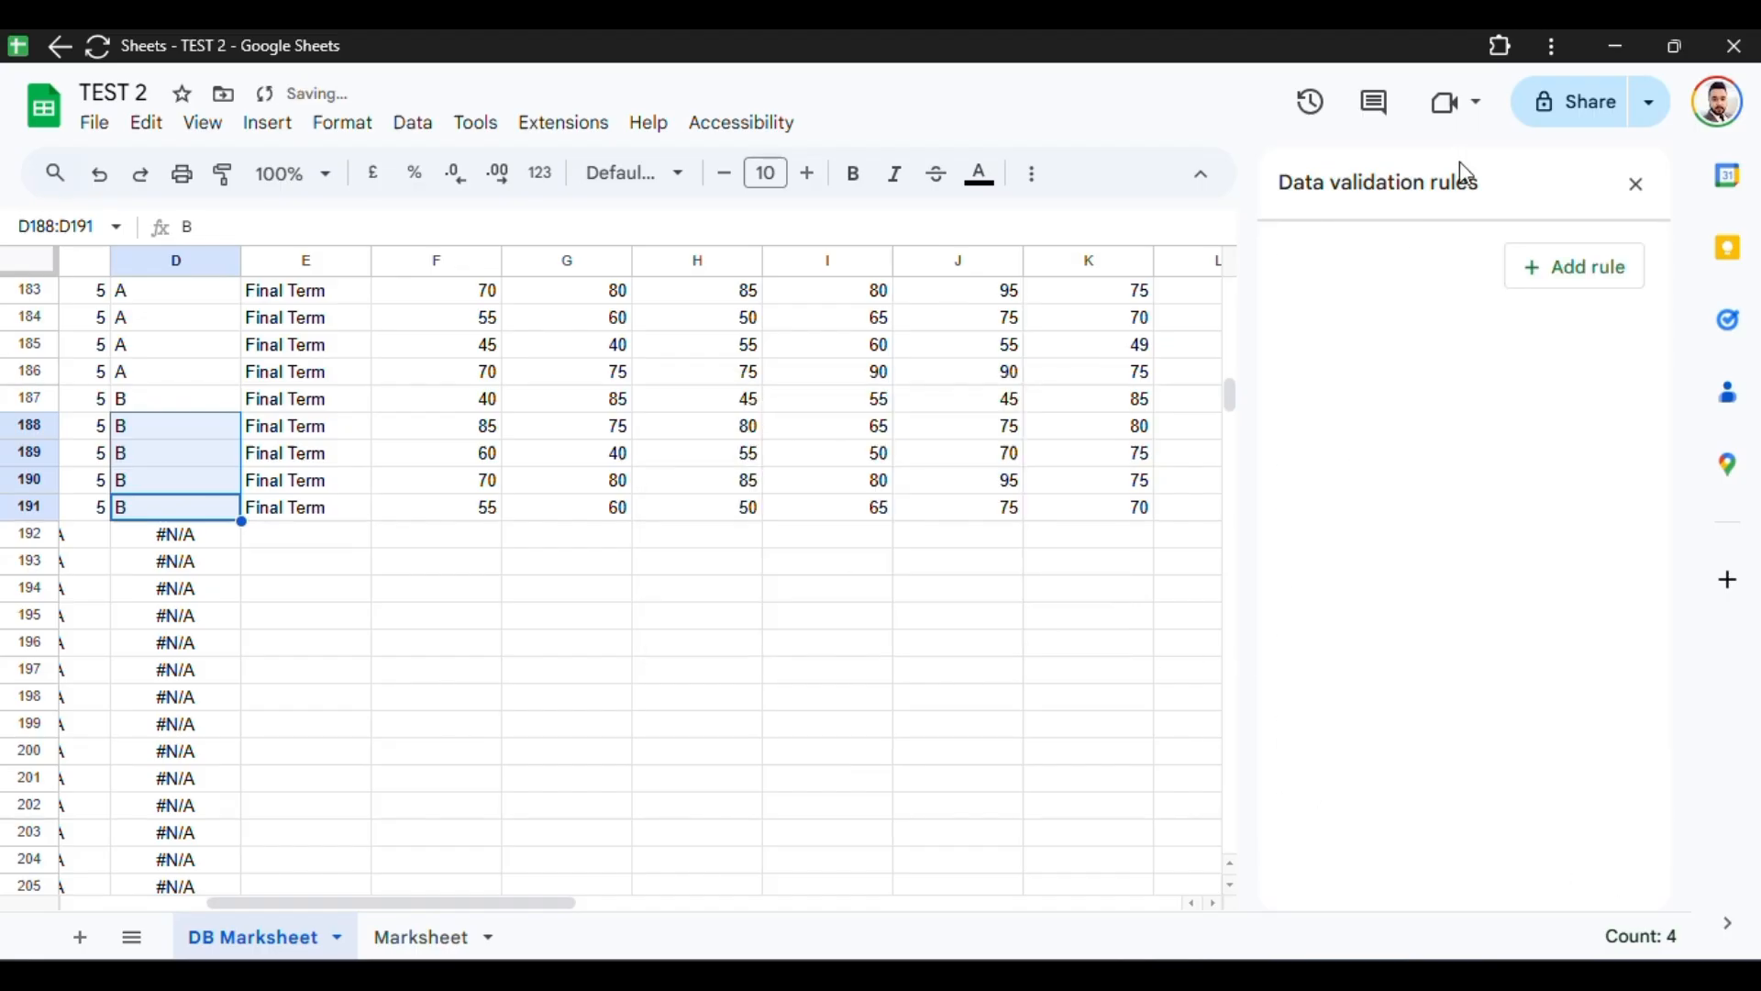
Step: Close the data validation rules, return to Marksheet and choose class 6 in the drop-down in cell B2
click(1636, 184)
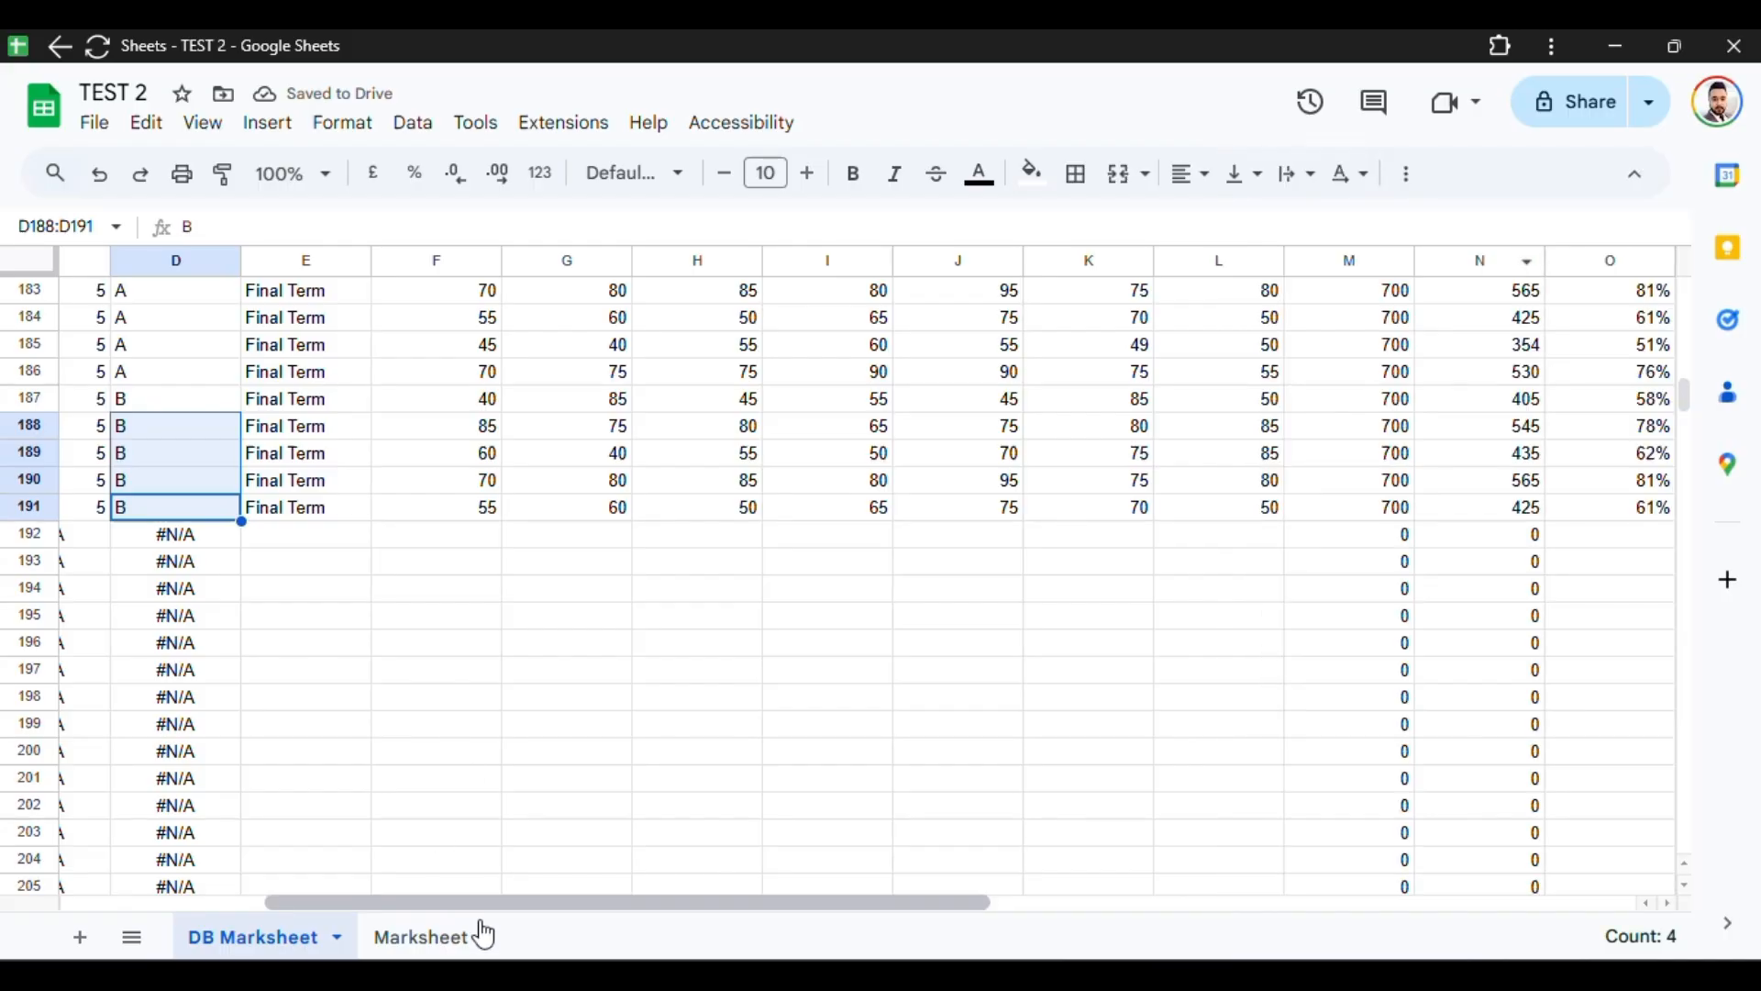
key(ctrl+shift+Page_Down)
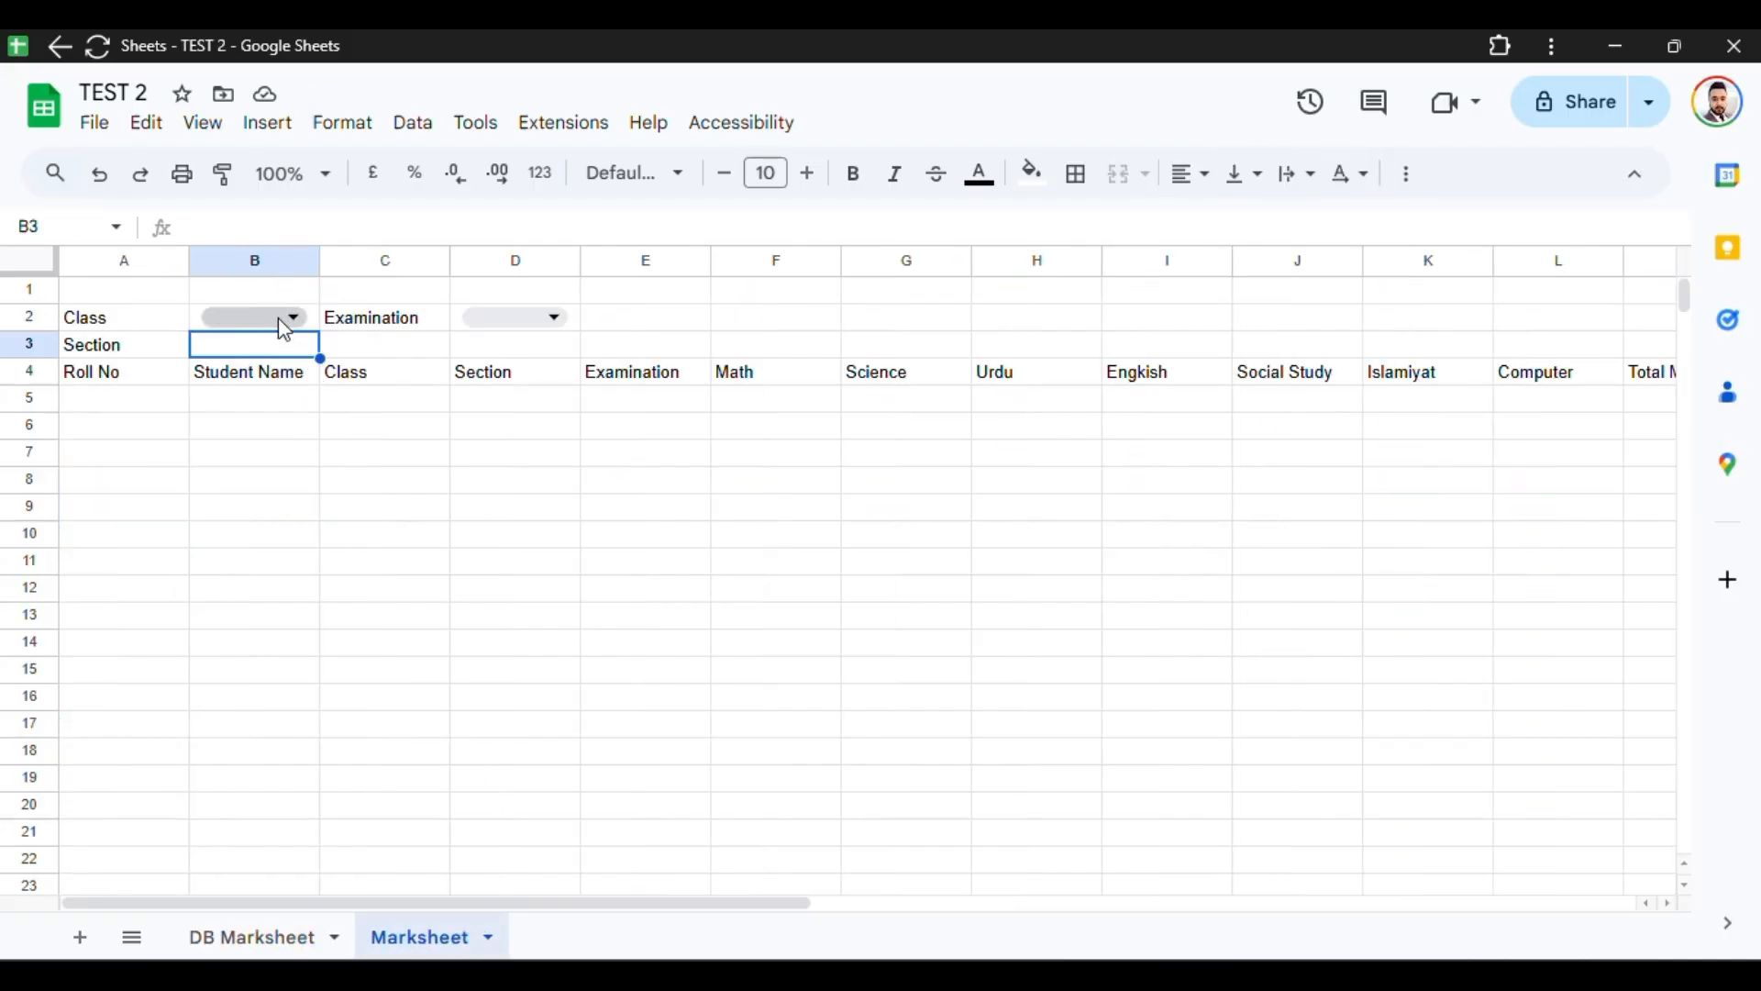
click(303, 319)
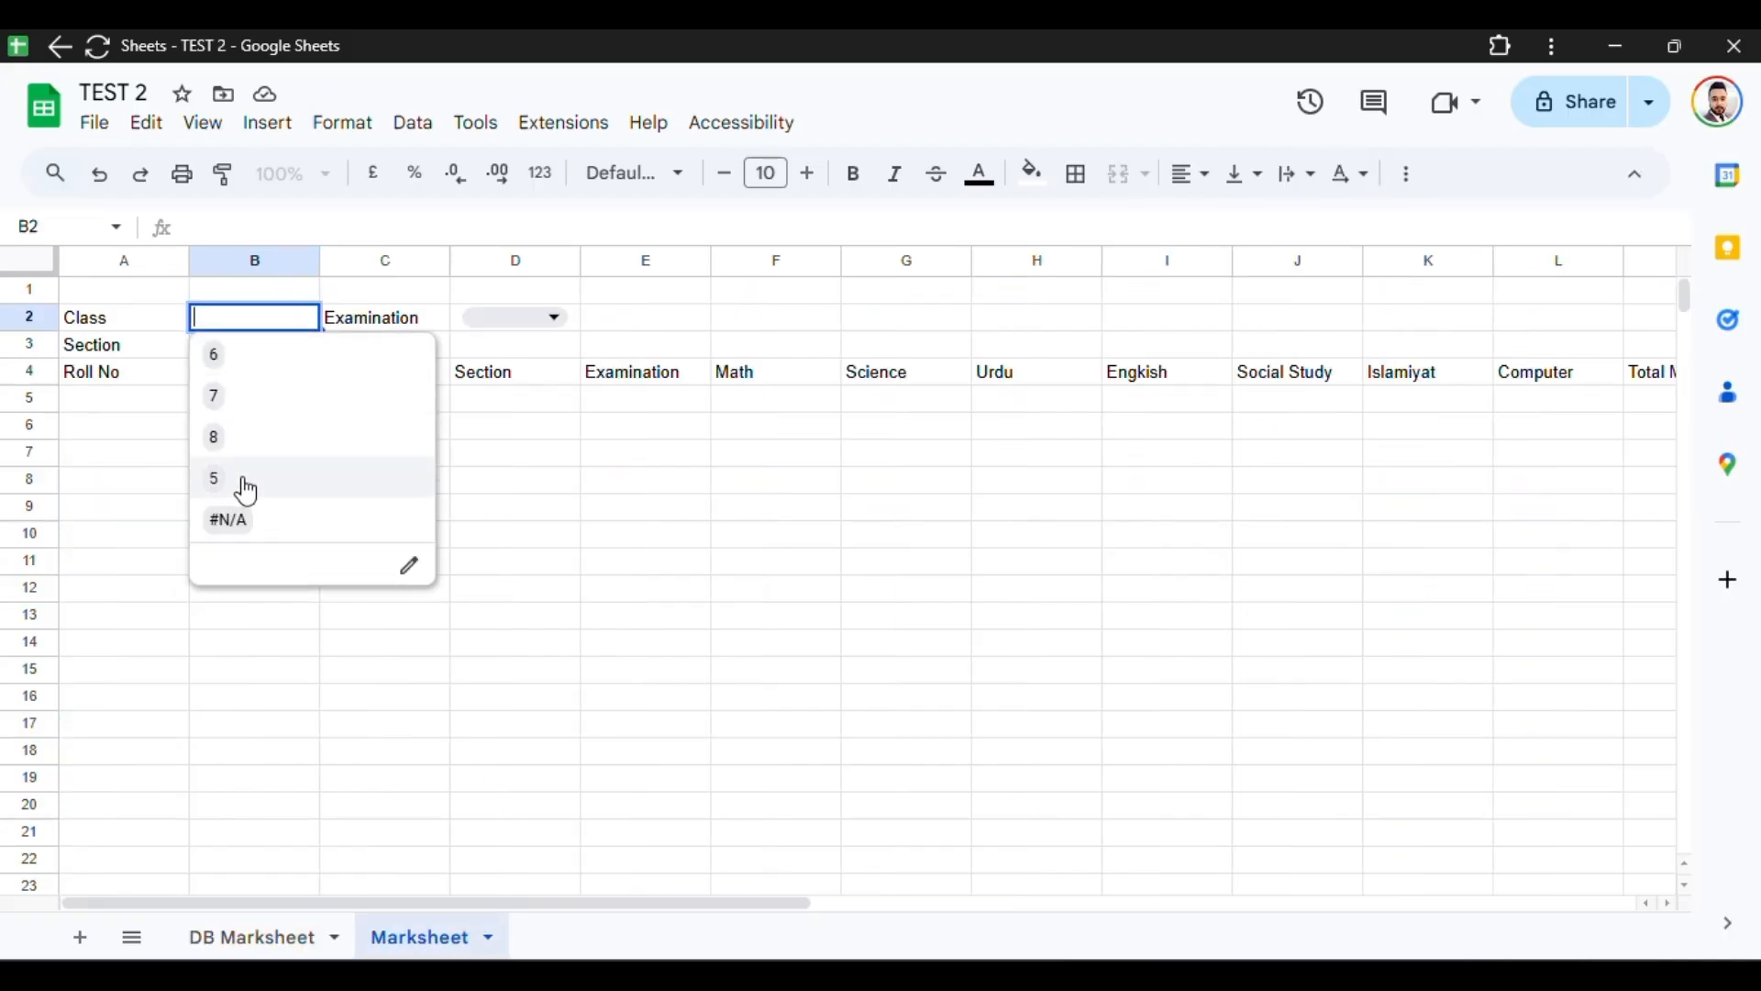
key(Return)
click(237, 621)
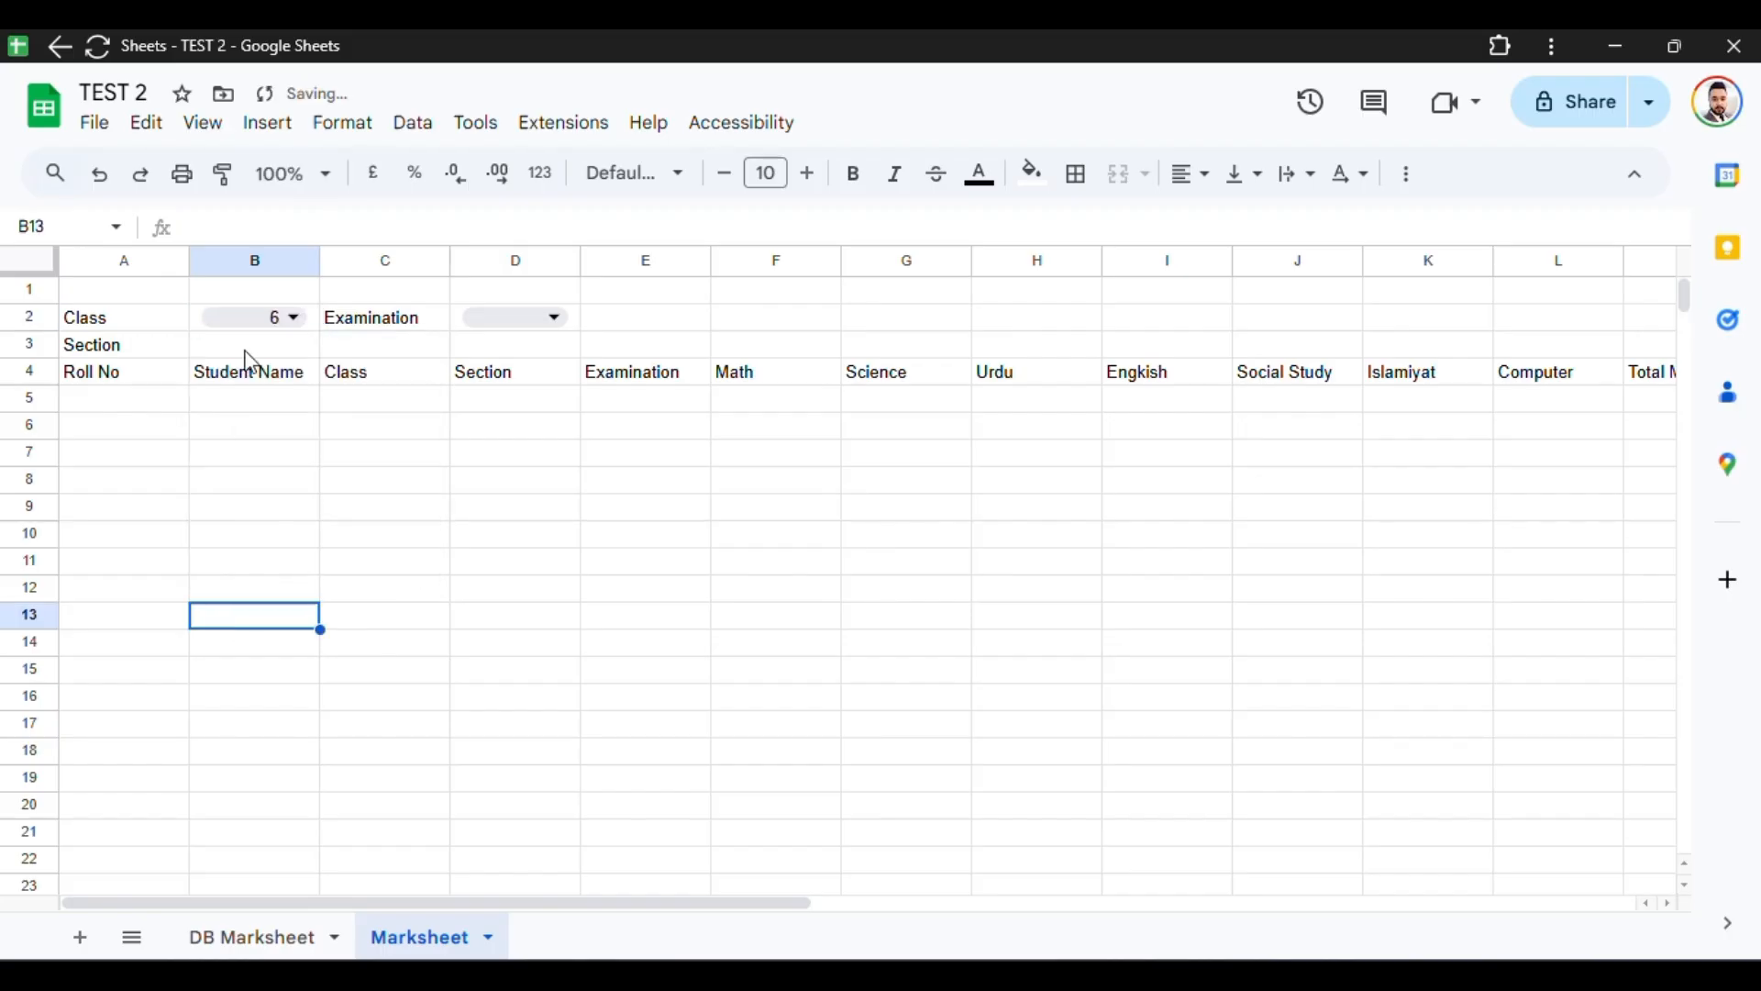
Step: Add a drop-down to cell B3 beside the Section label and set its criteria to Drop-down (from a range)
click(253, 348)
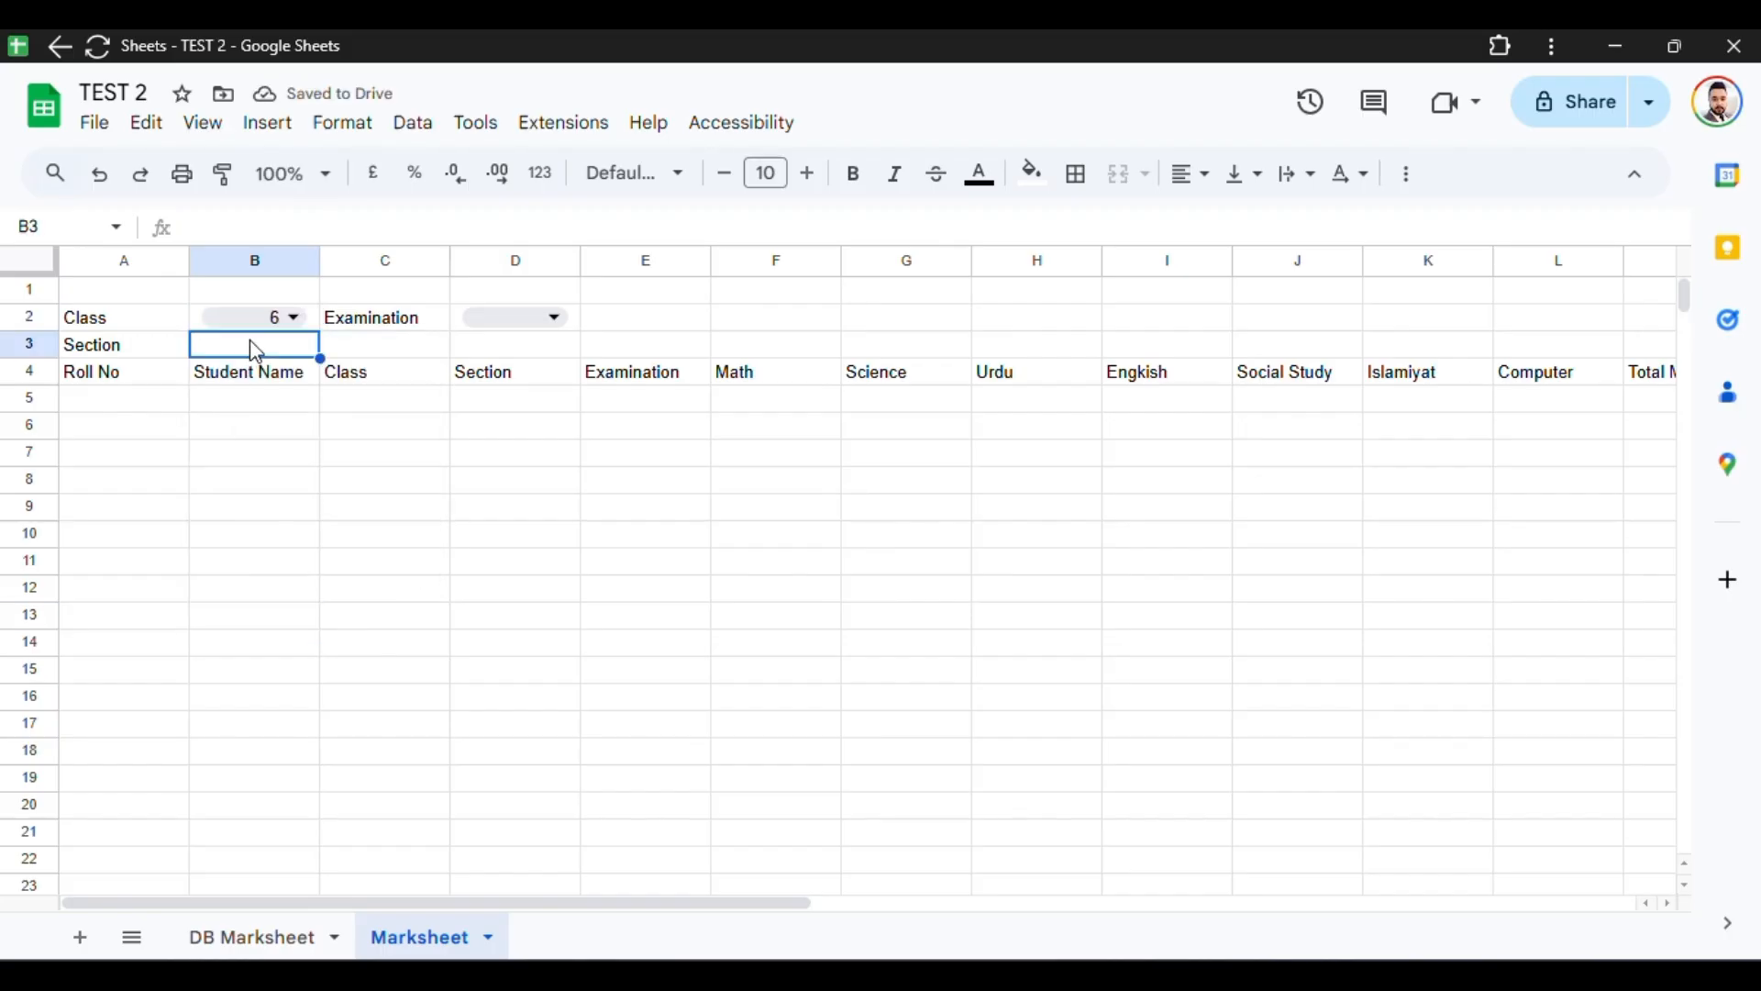
right_click(257, 351)
scroll(383, 825, down, 2)
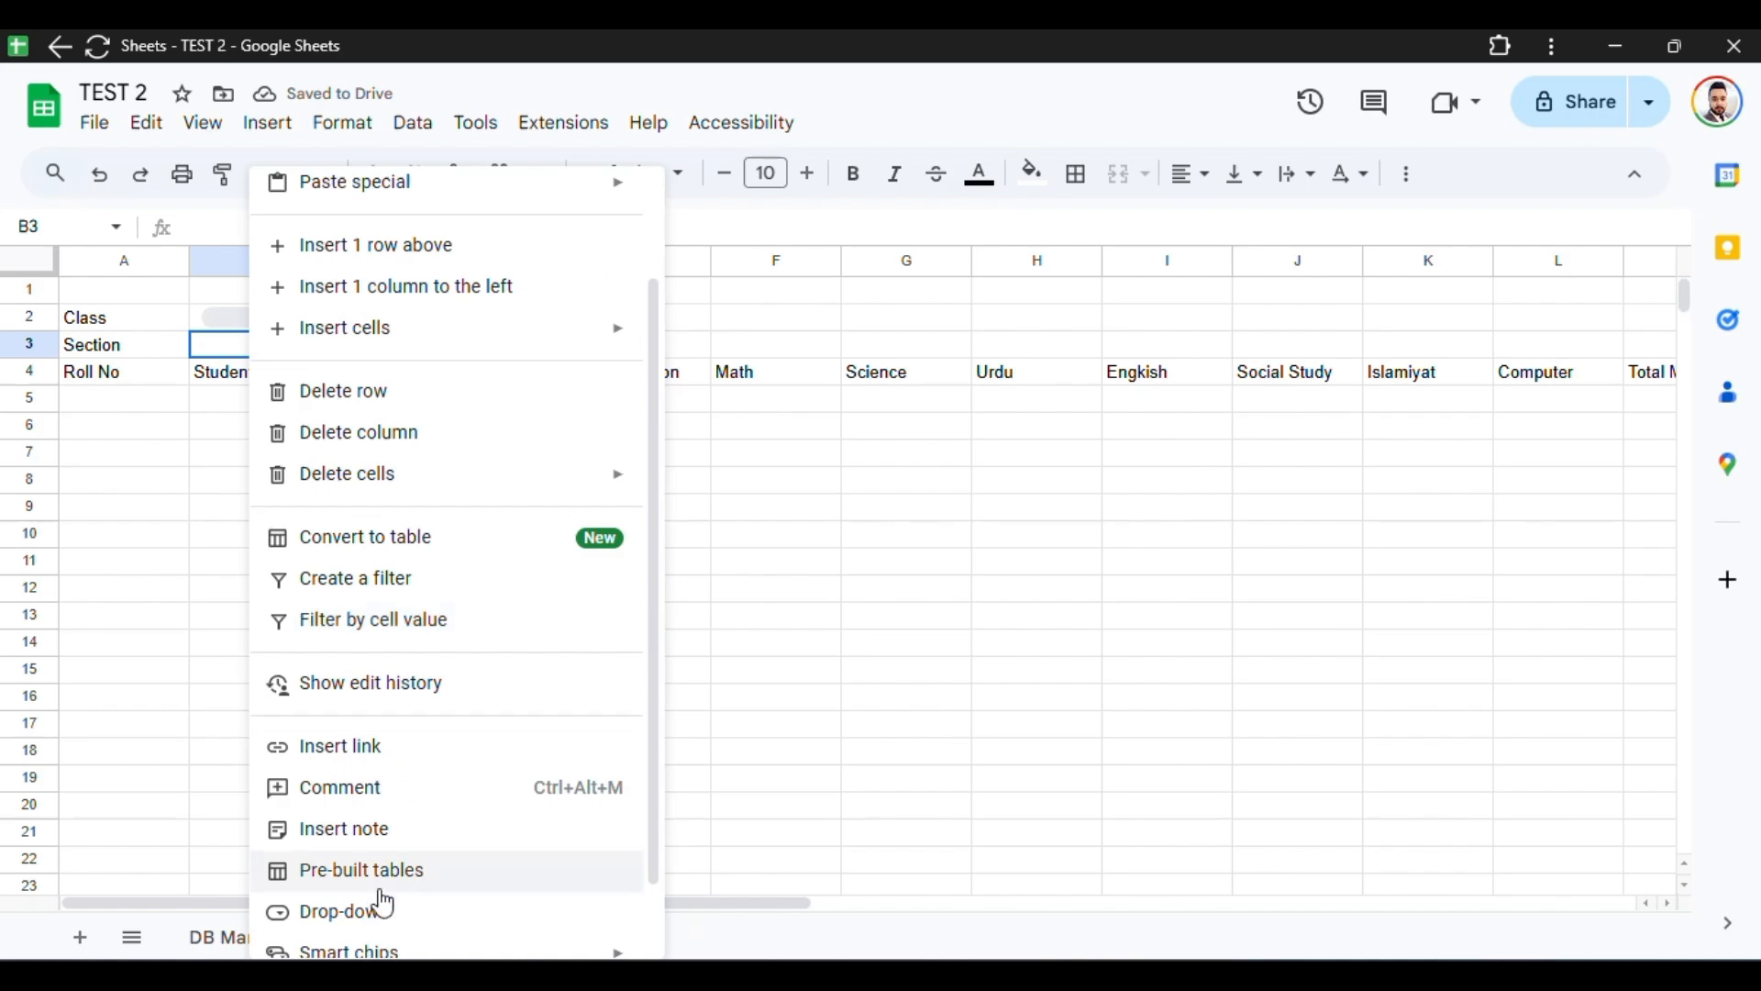
click(381, 911)
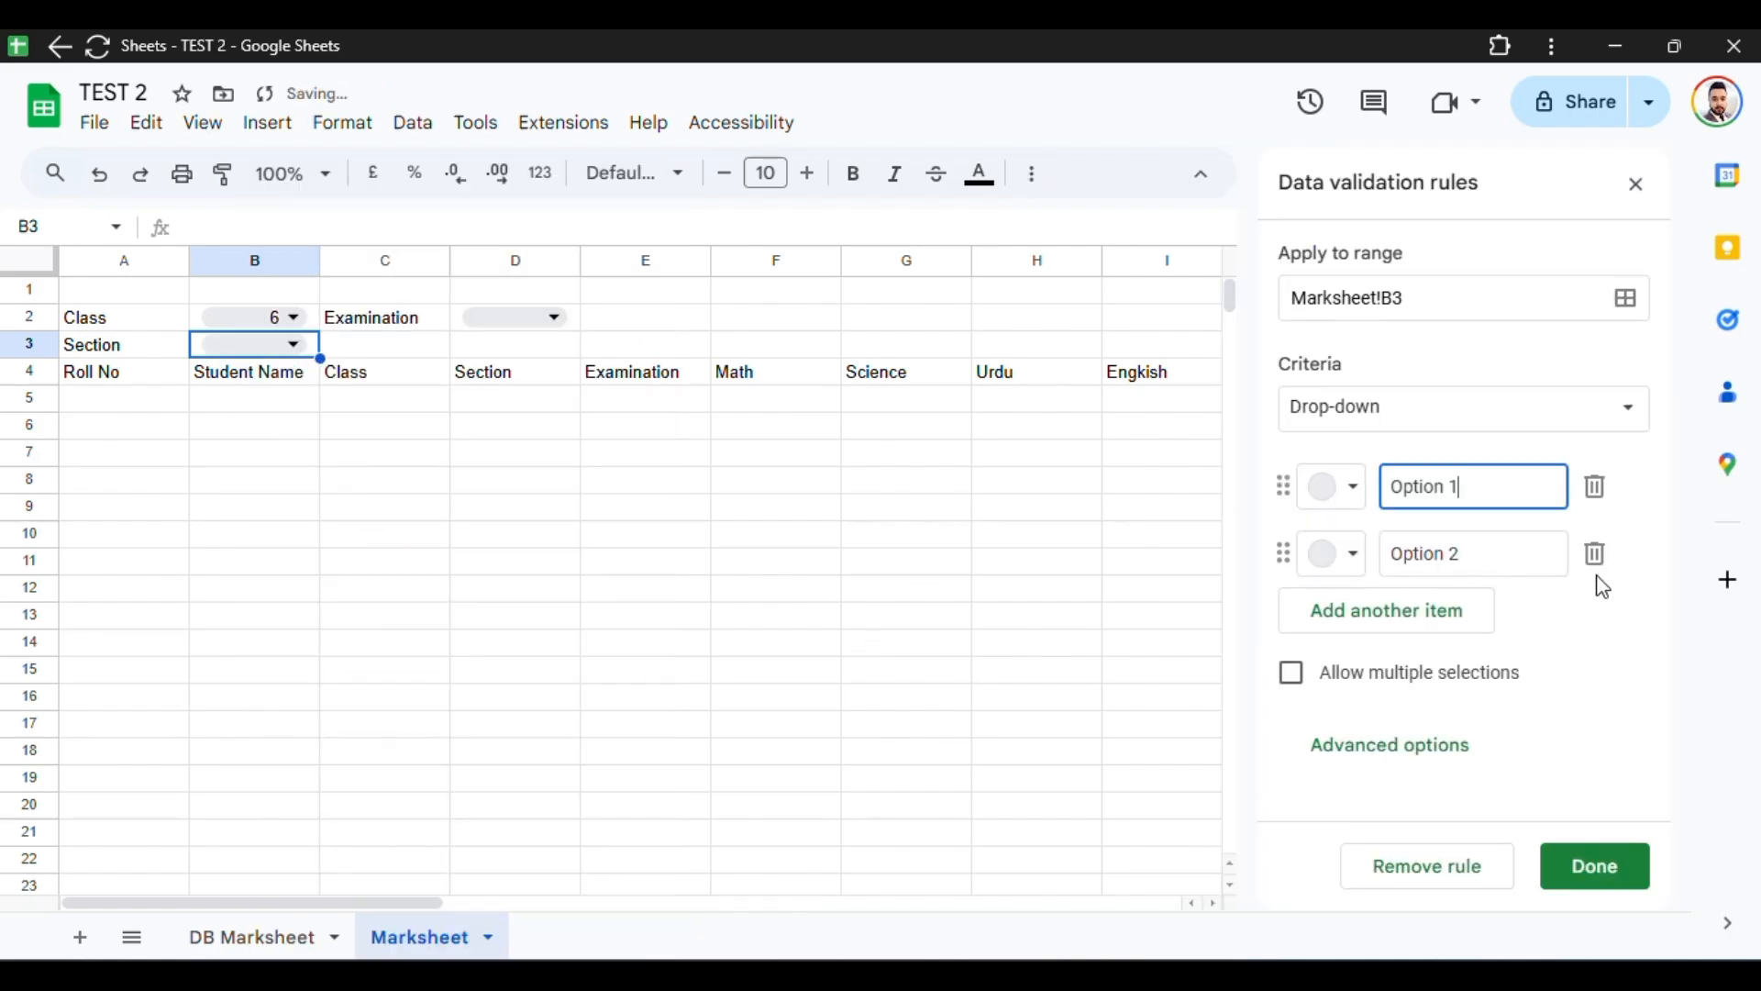
click(1465, 407)
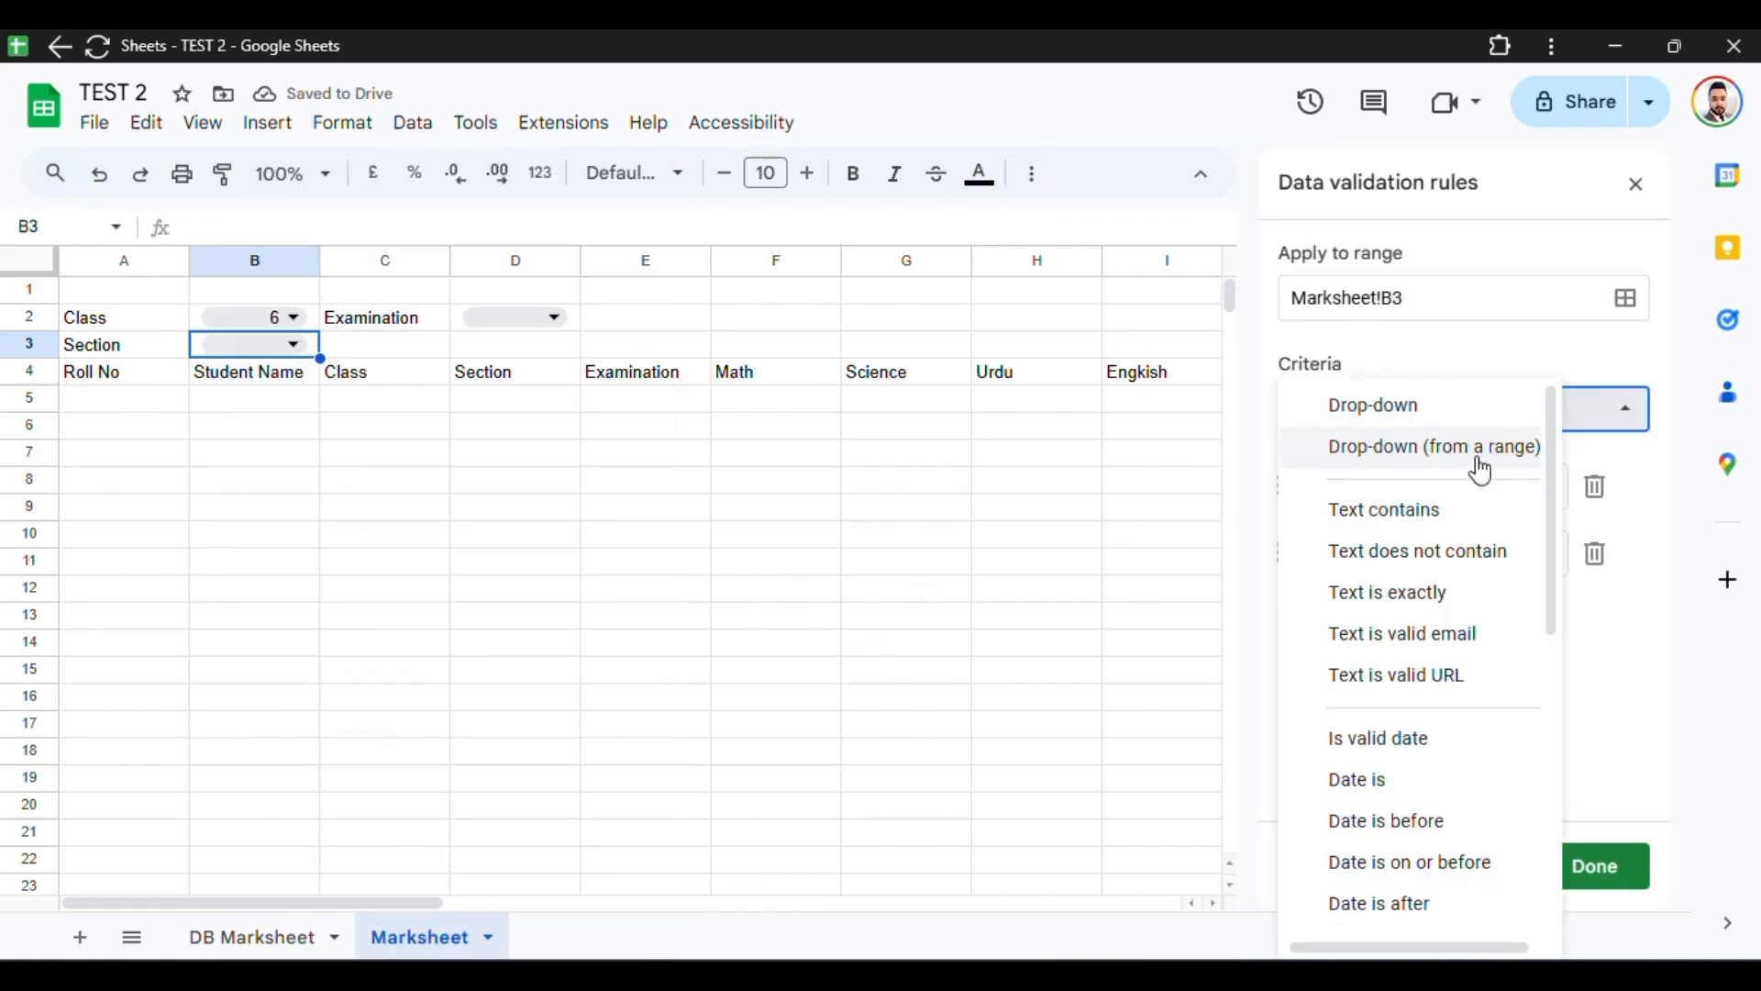
click(1472, 457)
Step: Set the B3 drop-down's source range to 'DB Marksheet'!D3:D and accept the range
click(1465, 485)
click(246, 940)
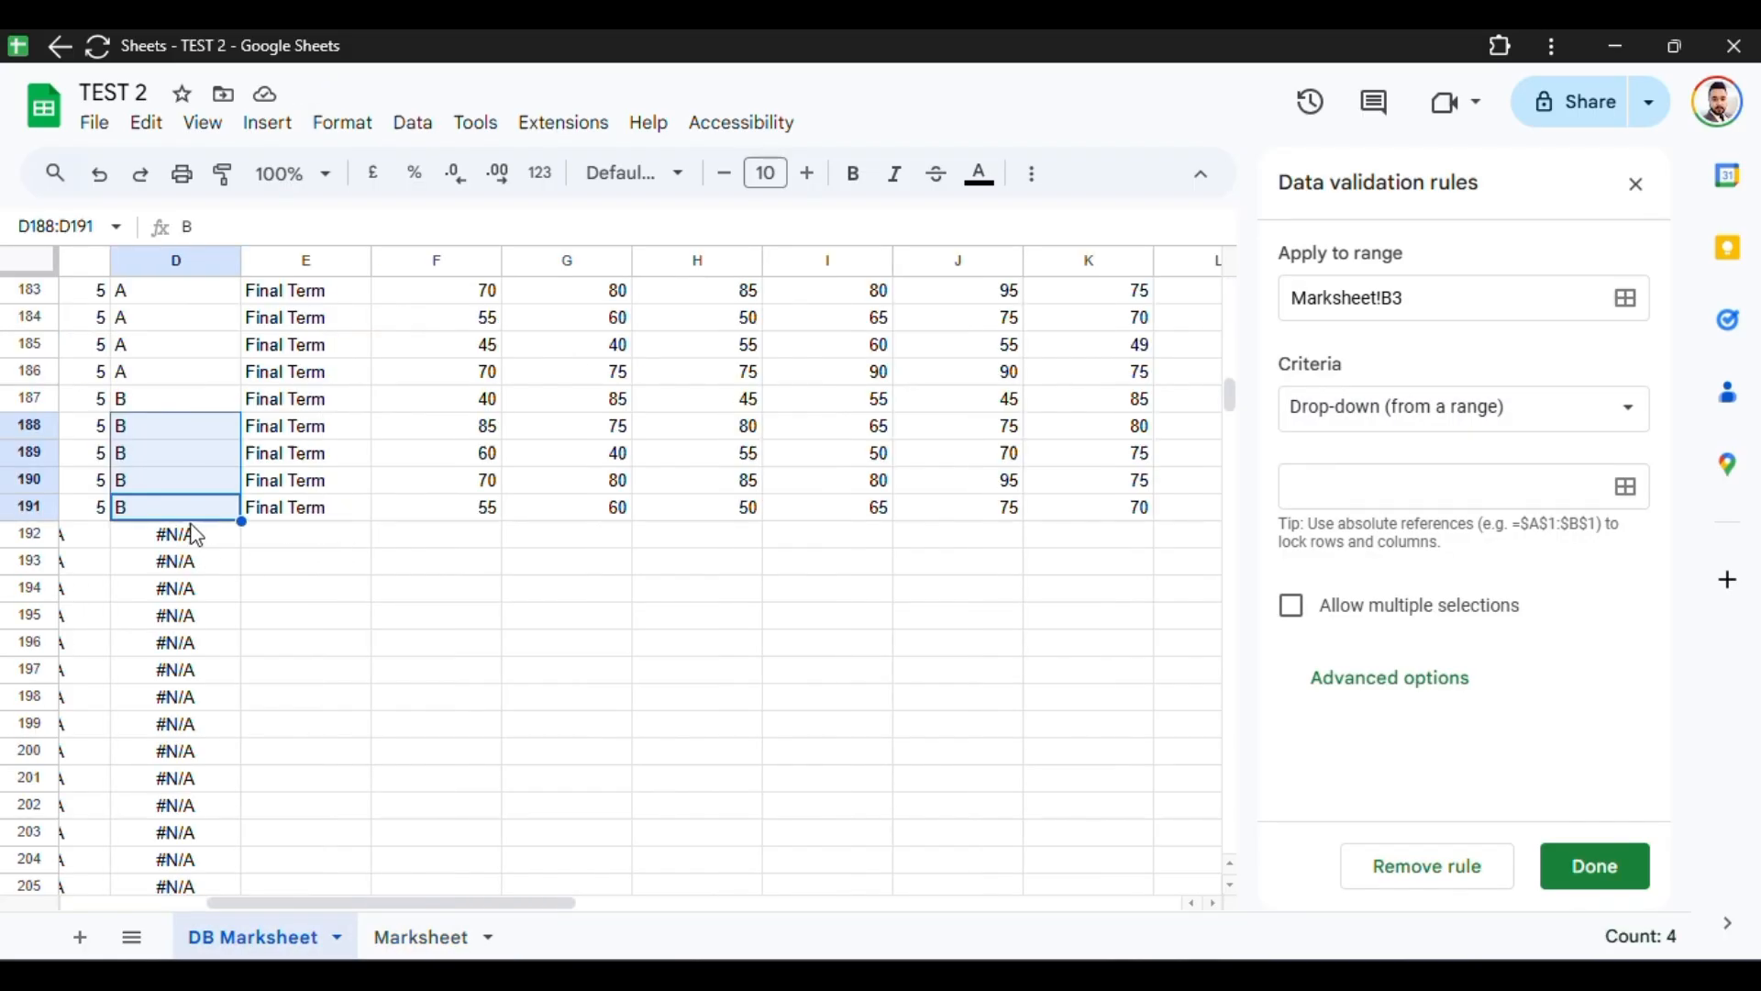
drag(178, 509, 174, 321)
click(1314, 489)
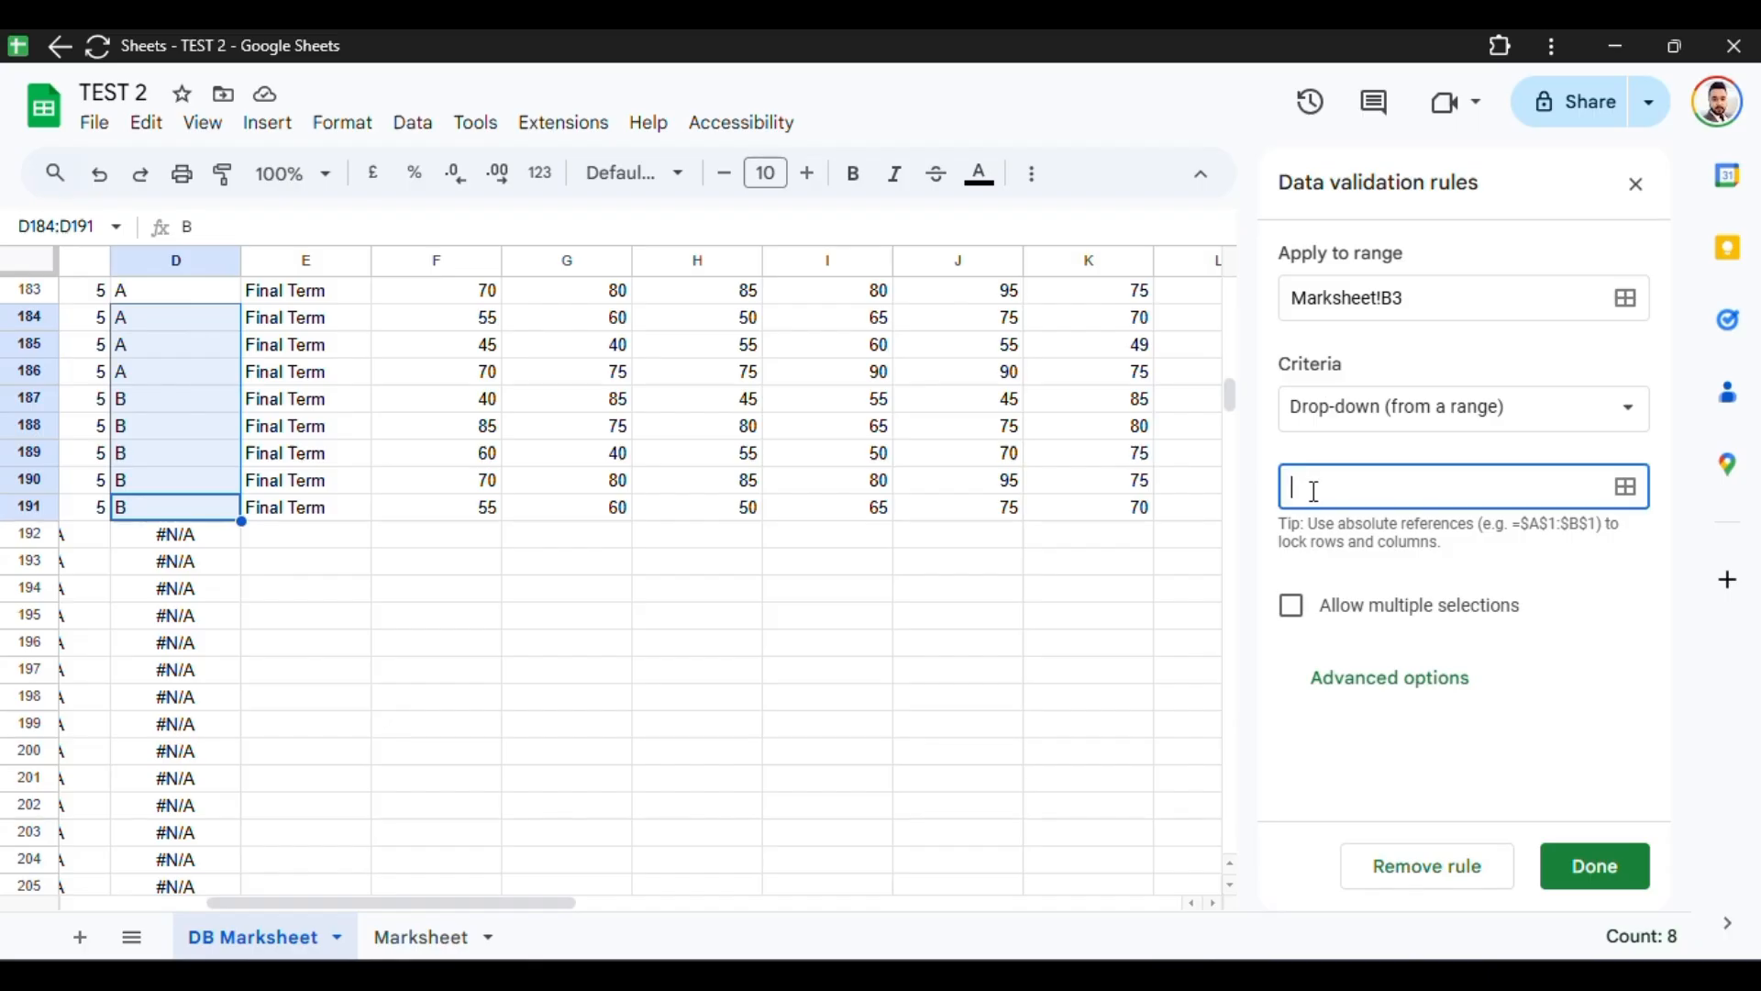
drag(134, 351, 137, 290)
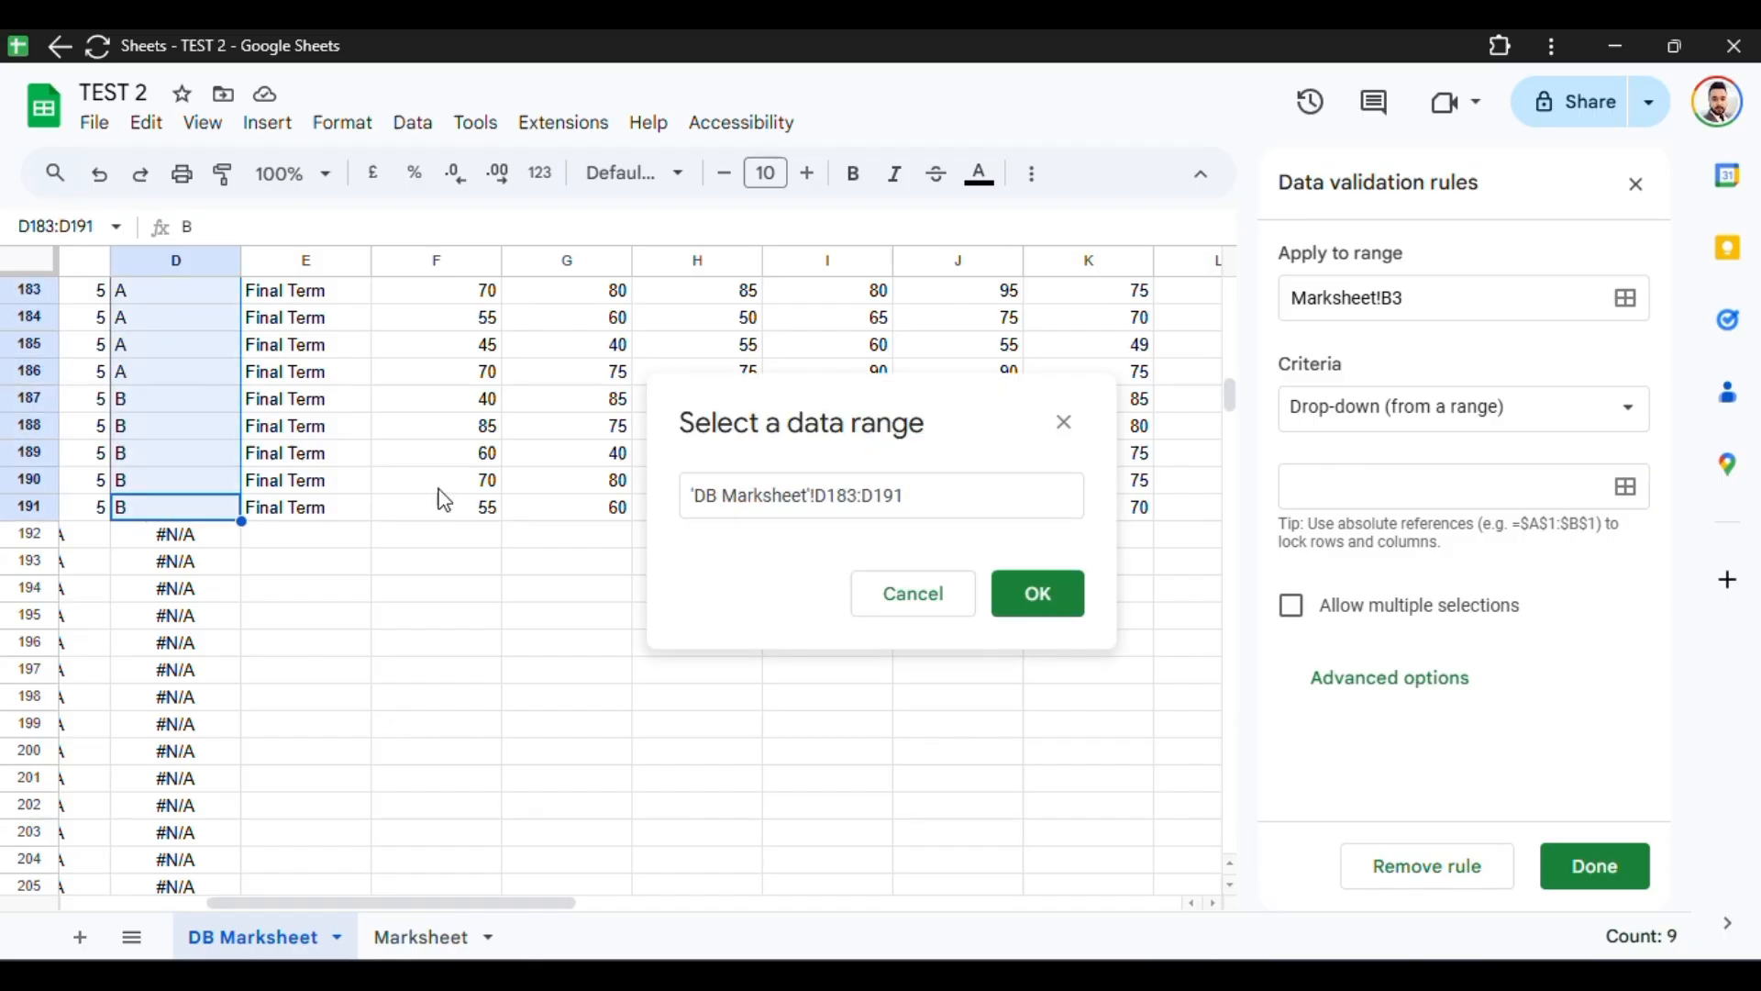
key(BackSpace)
key(BackSpace)
key(BackSpace)
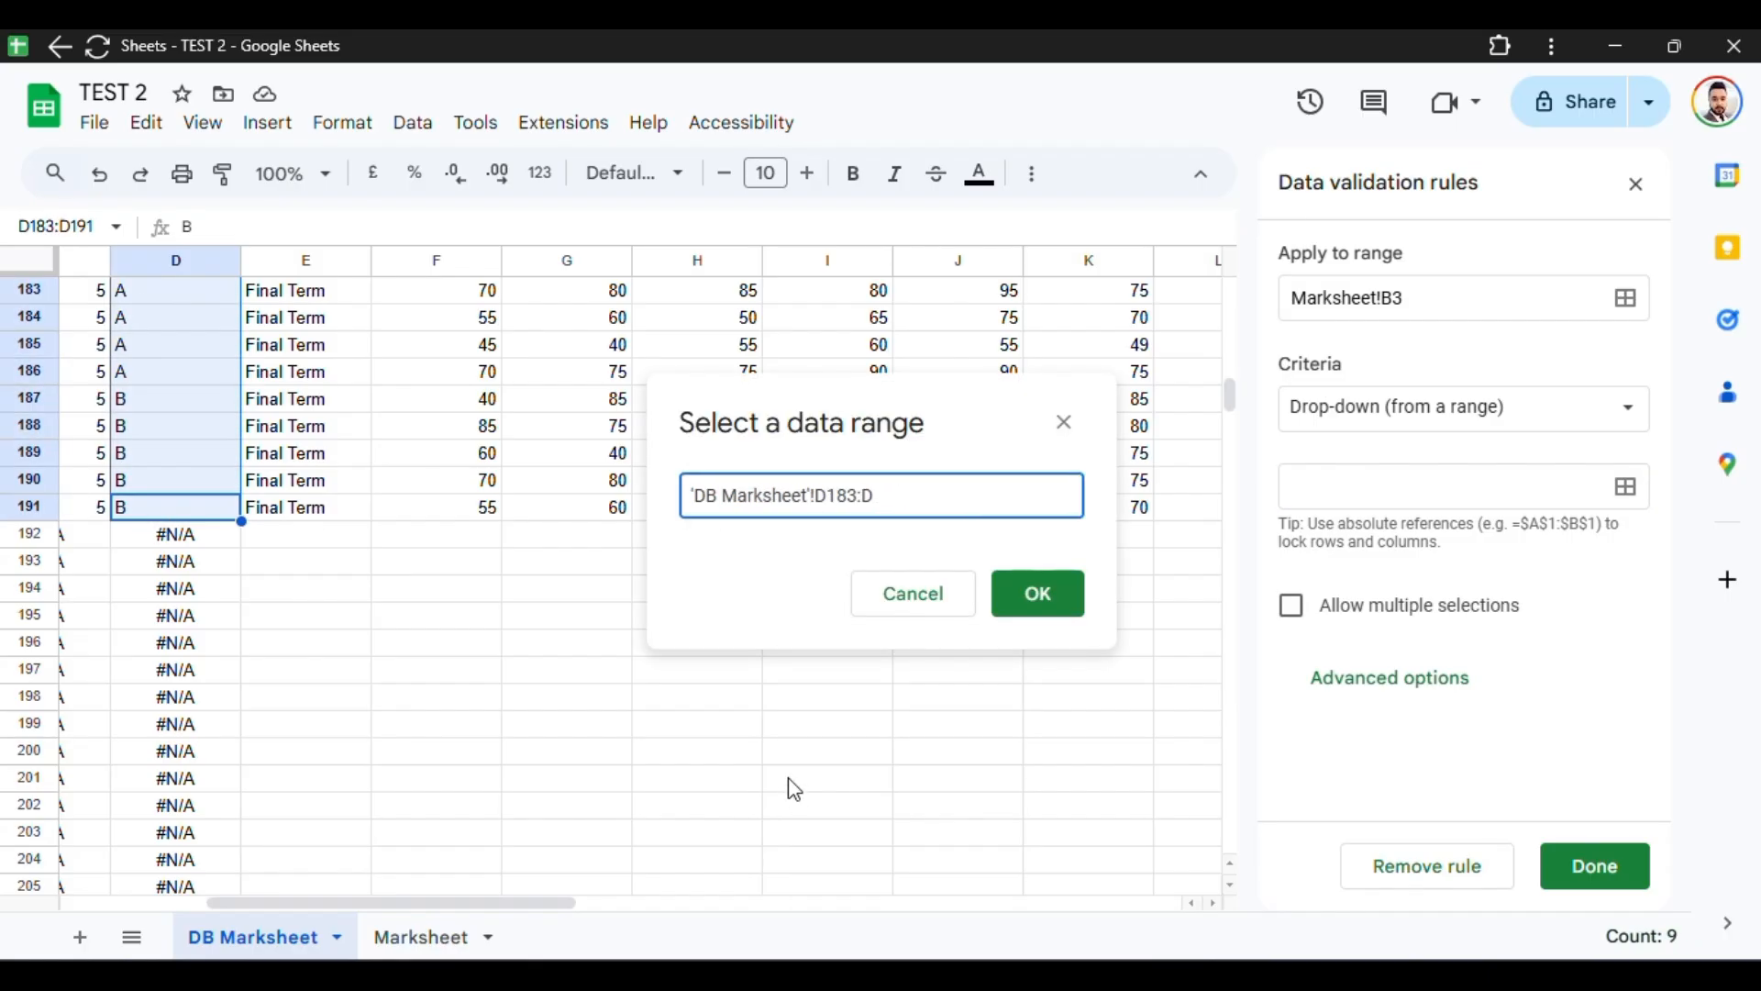
click(845, 500)
key(BackSpace)
key(BackSpace)
click(1038, 597)
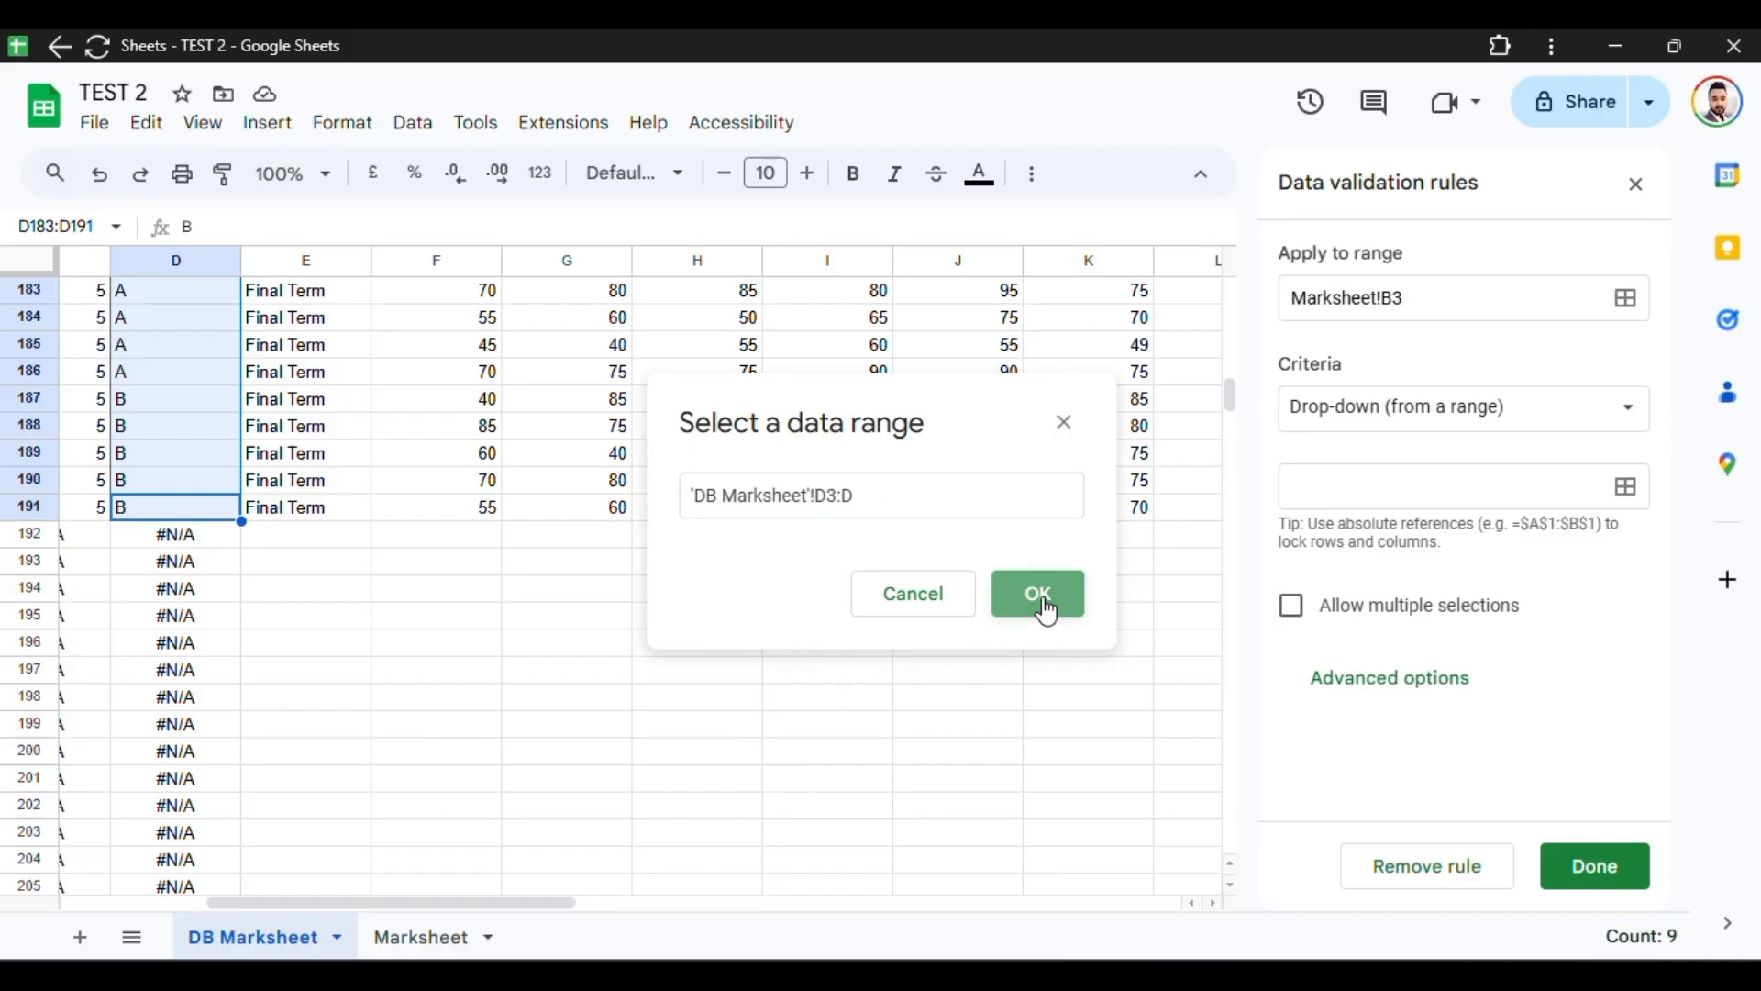
Step: Save the B3 drop-down rule, return to Marksheet and choose section A in cell B3
click(1600, 876)
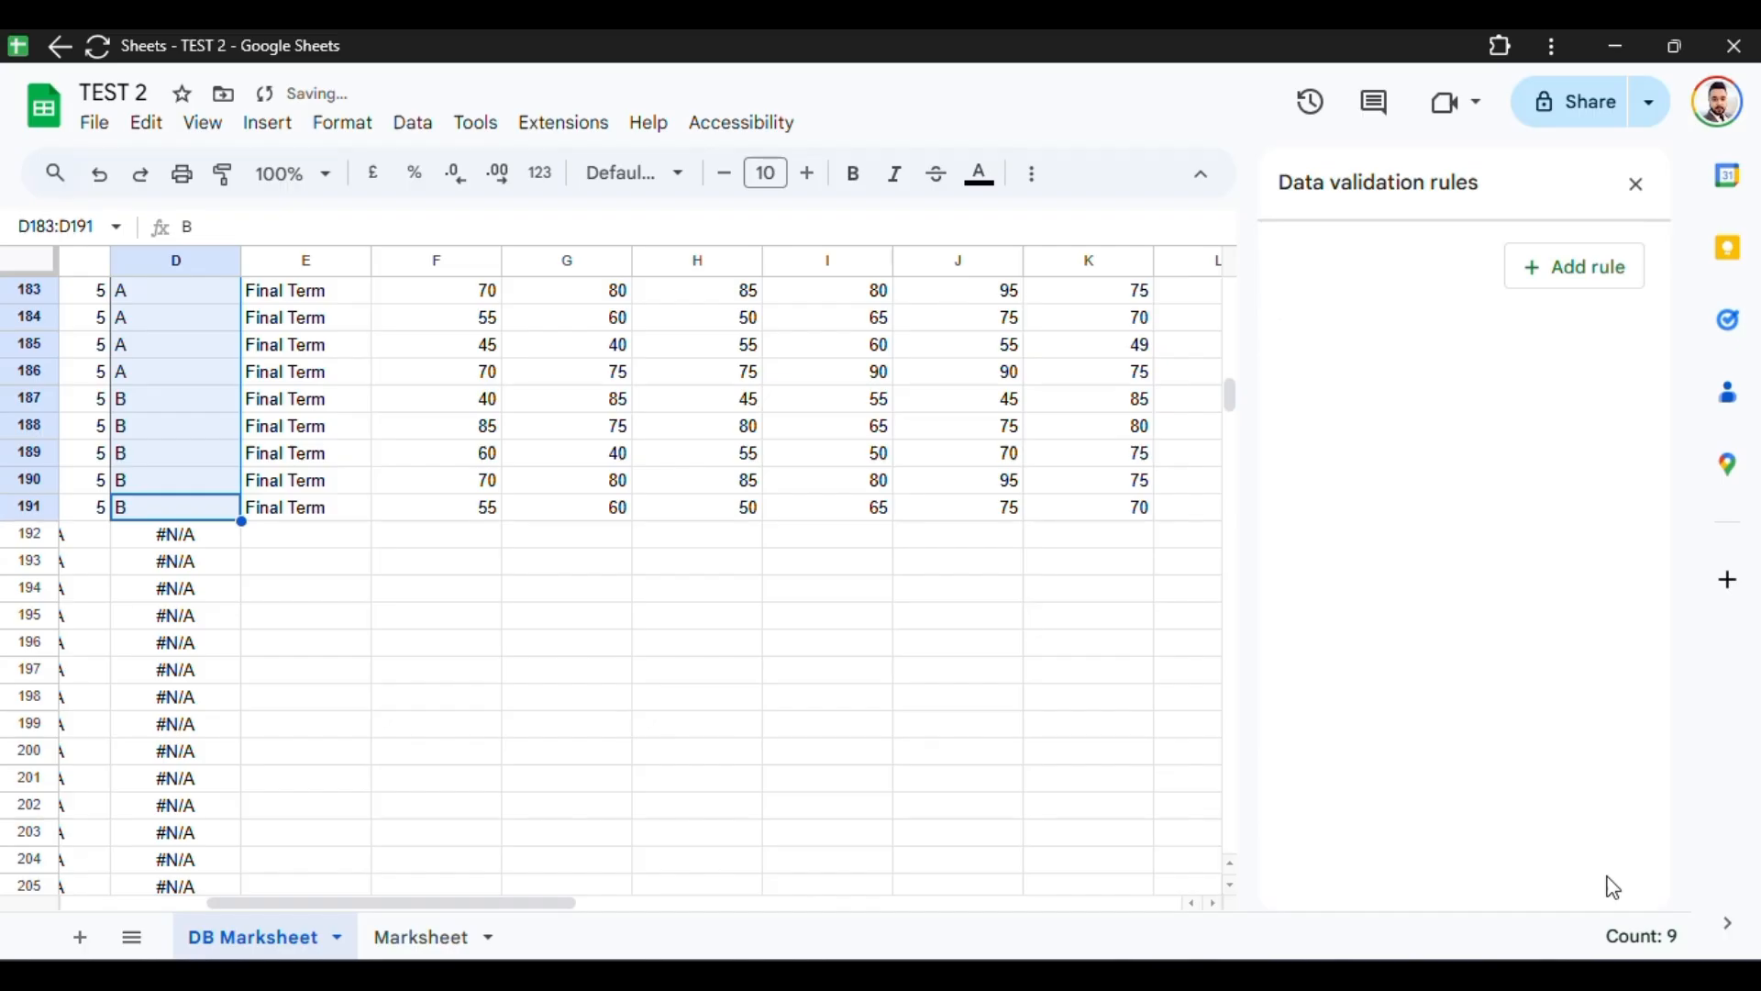
click(456, 947)
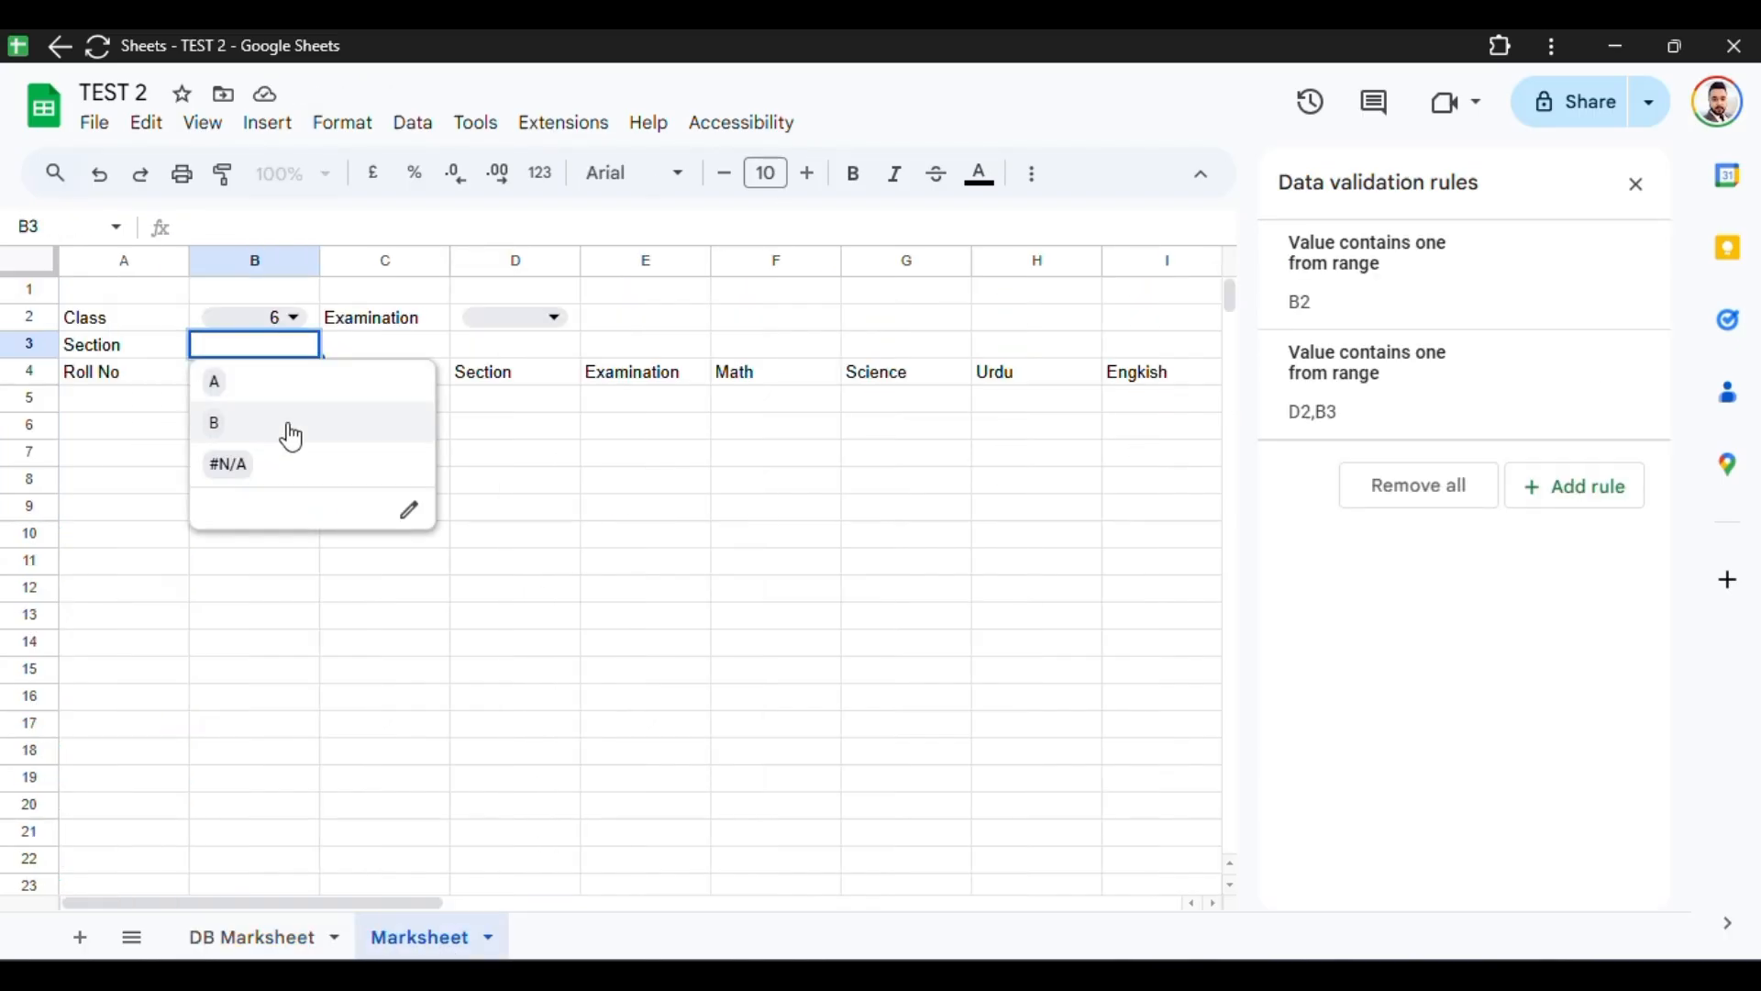
click(267, 396)
click(463, 702)
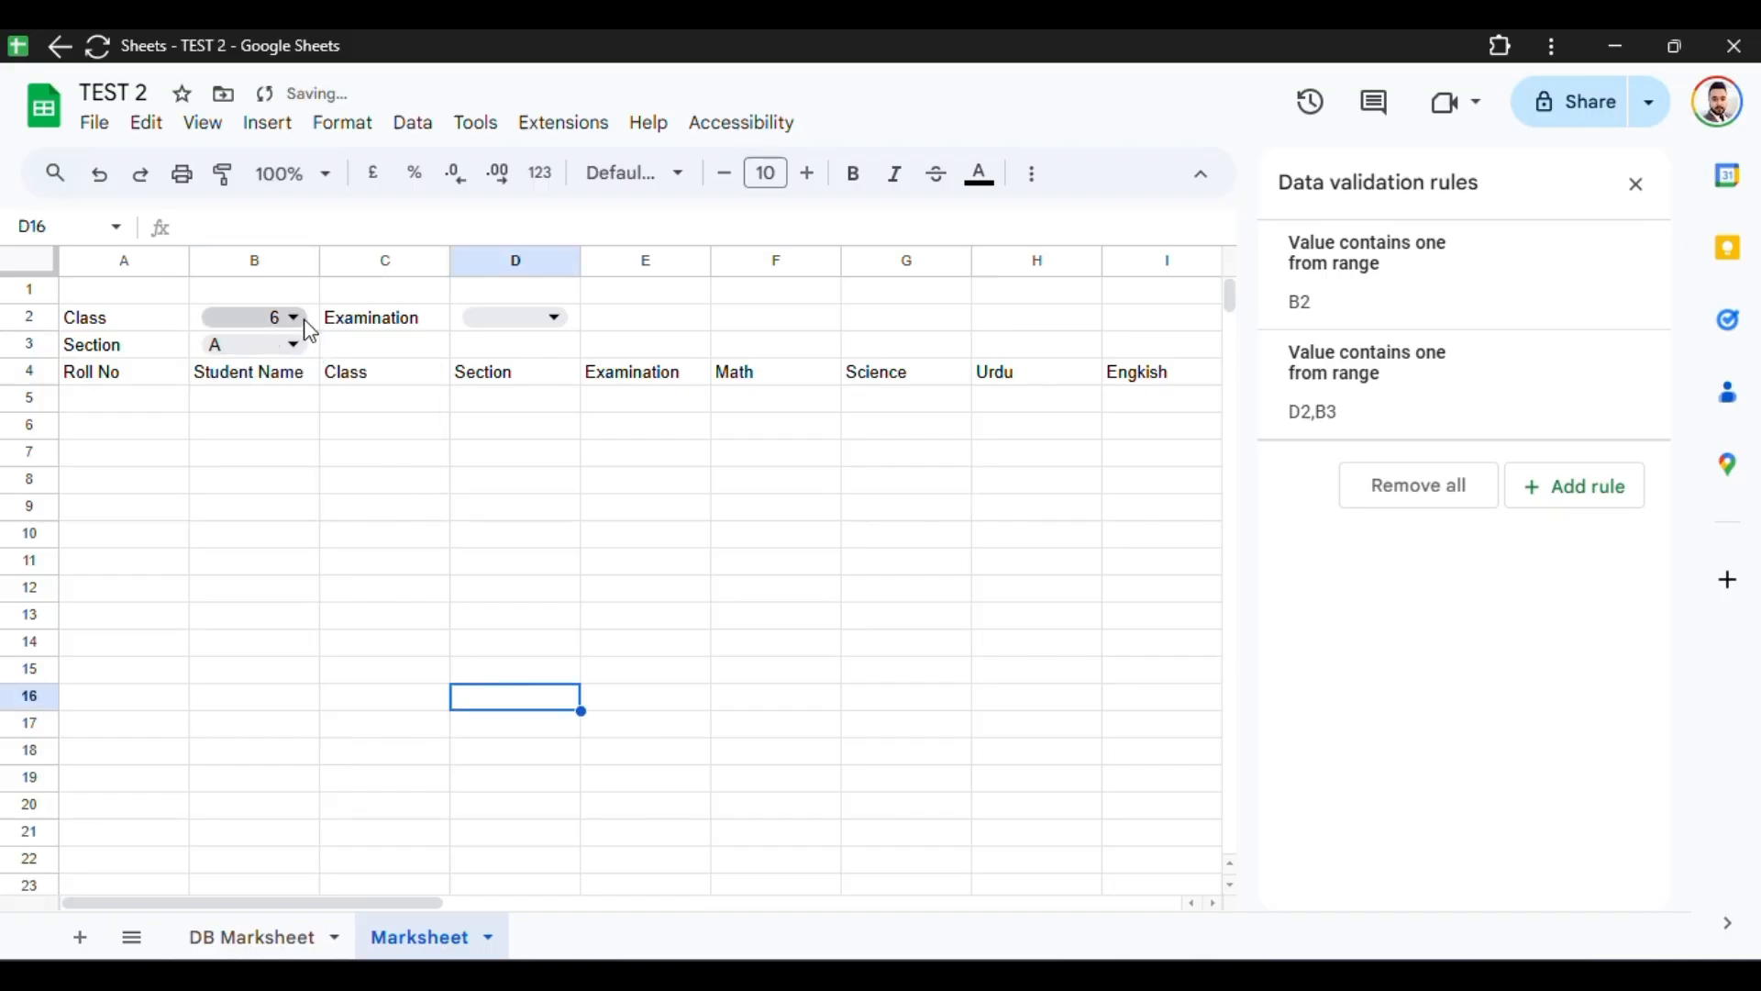
Step: Change the Examination drop-down's source range in D2 to ='DB Marksheet'!$E$3:$E and save it for just this instance
click(534, 323)
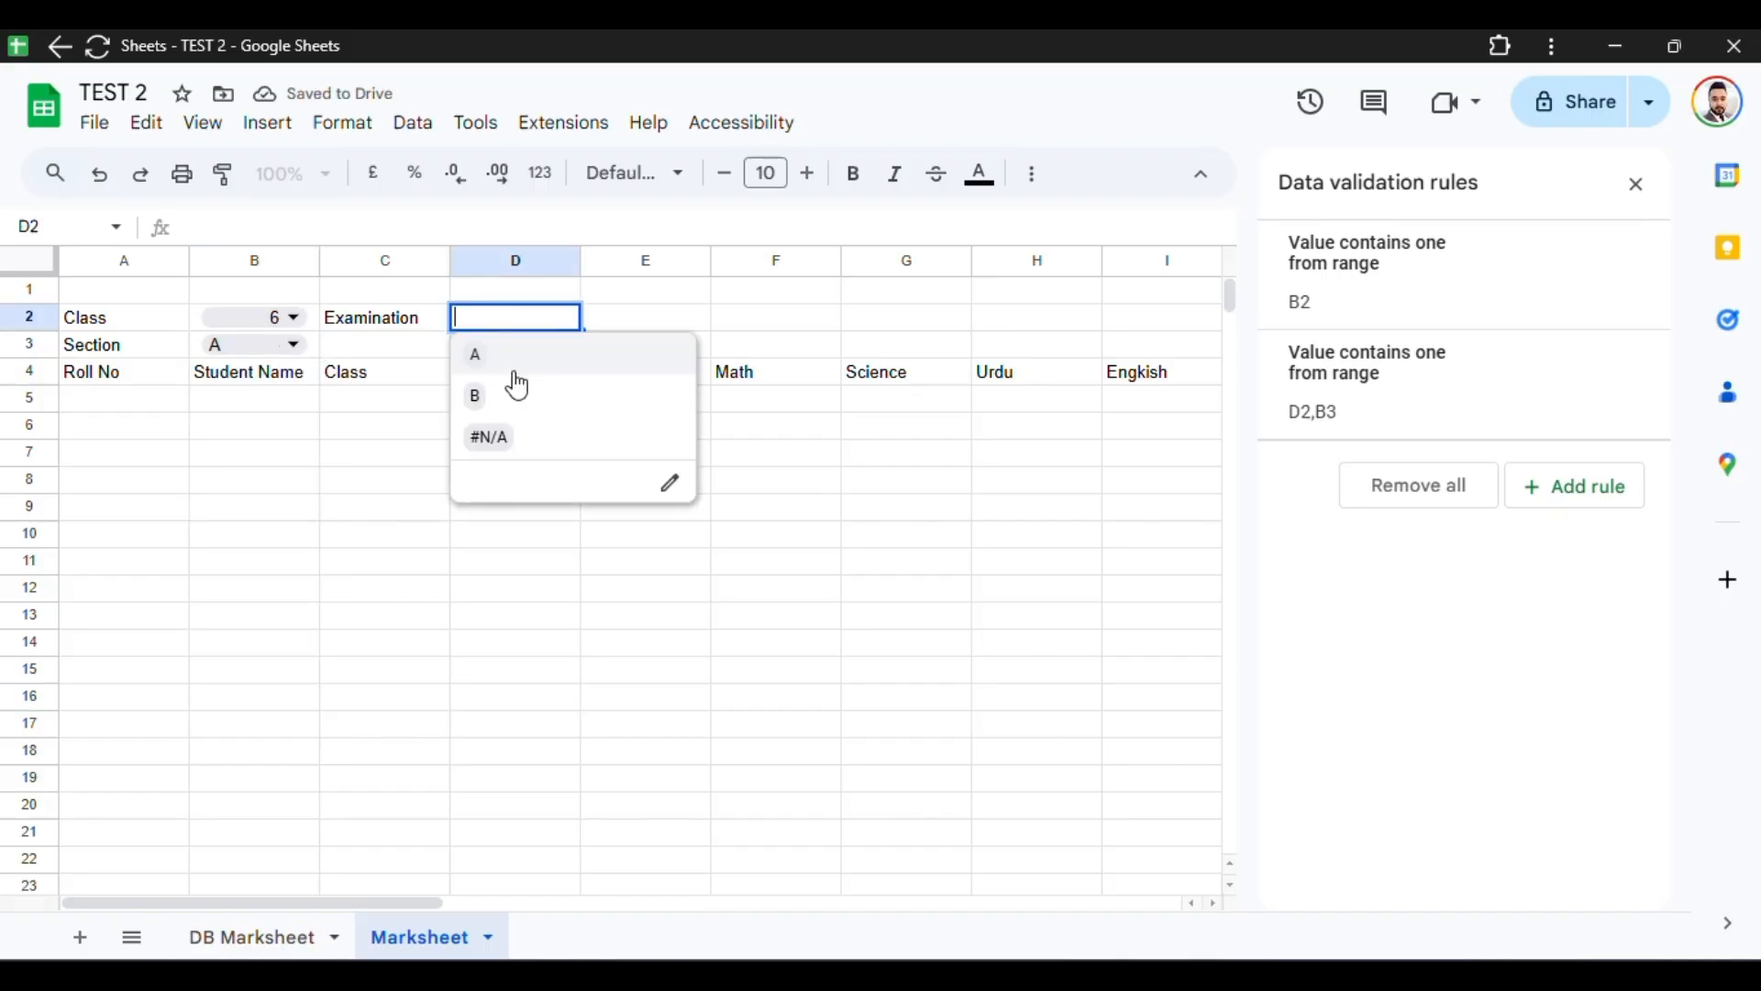
click(670, 483)
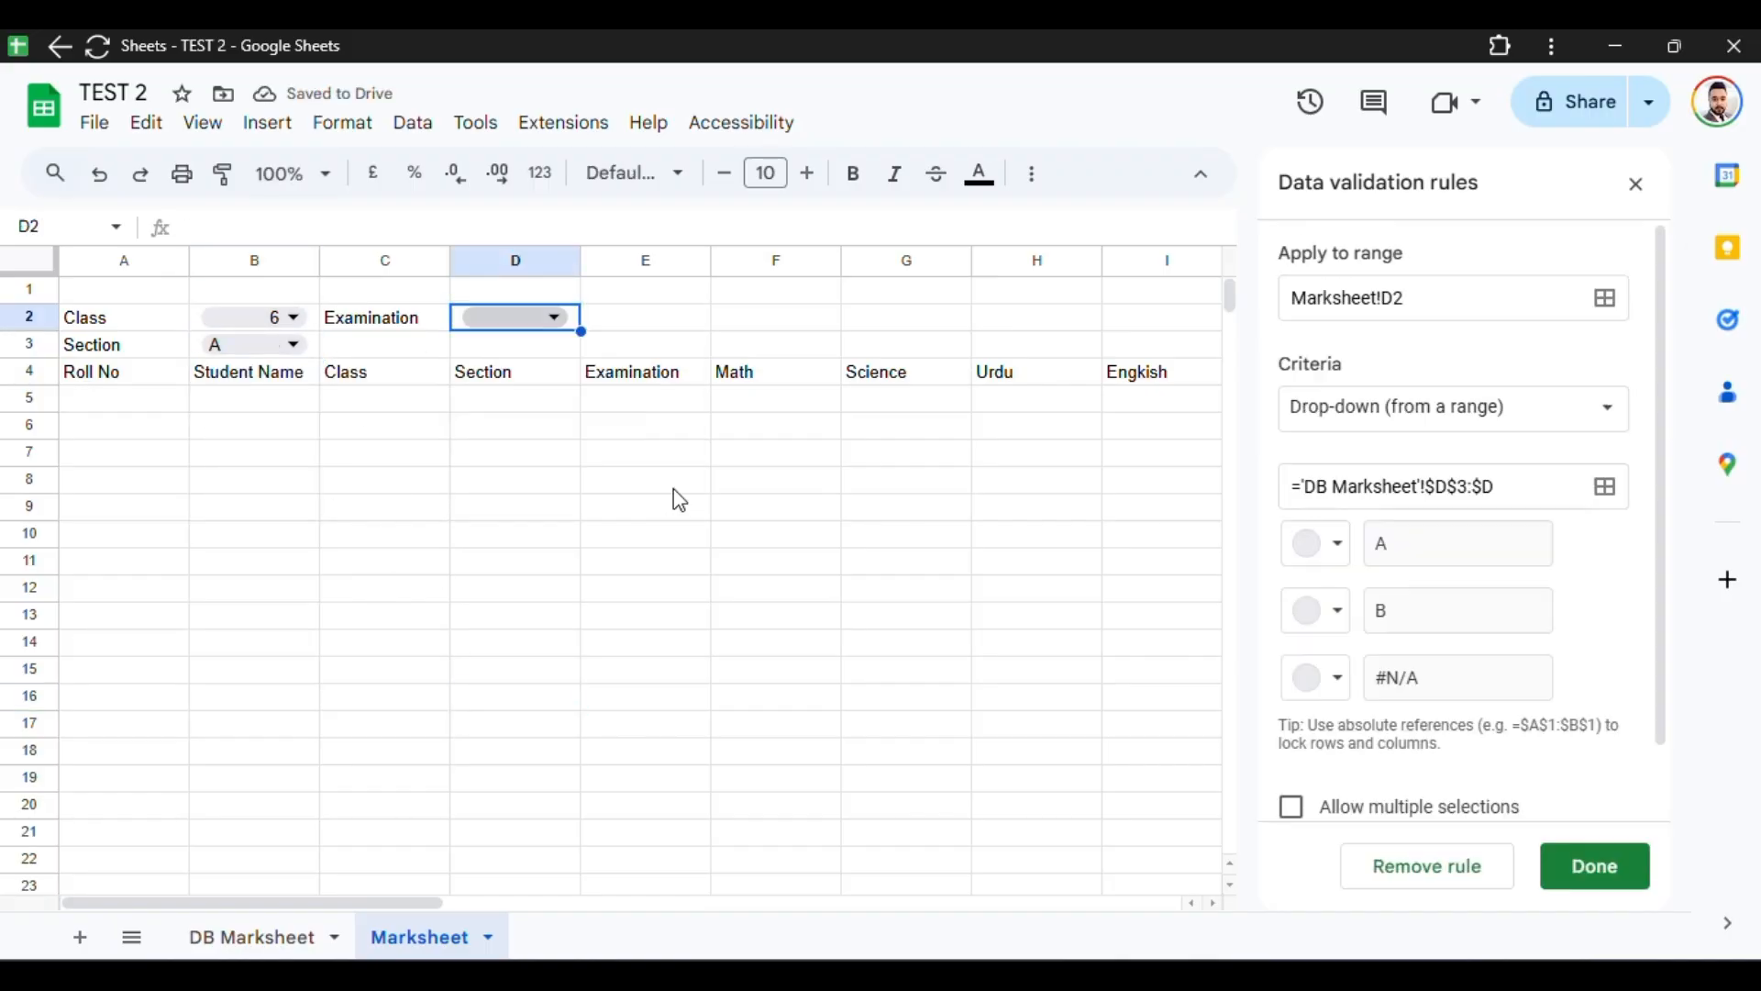
click(1450, 491)
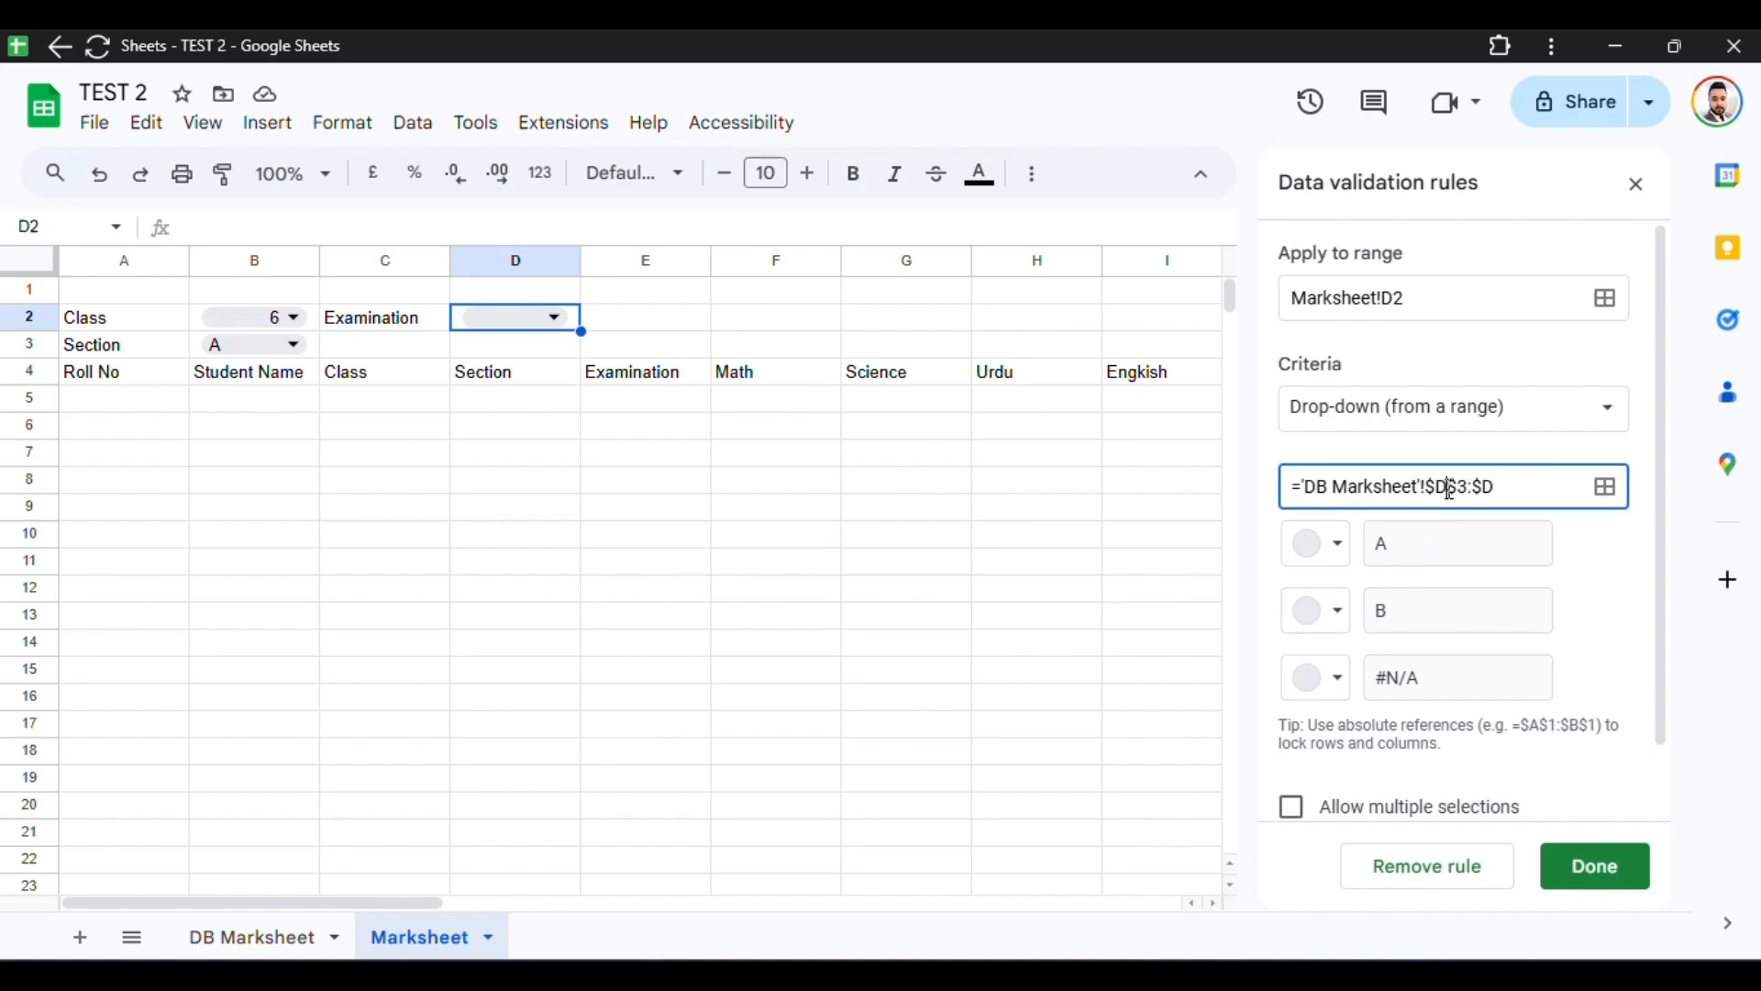
key(shift+Left)
text(E)
key(End)
key(shift+Left)
text(E)
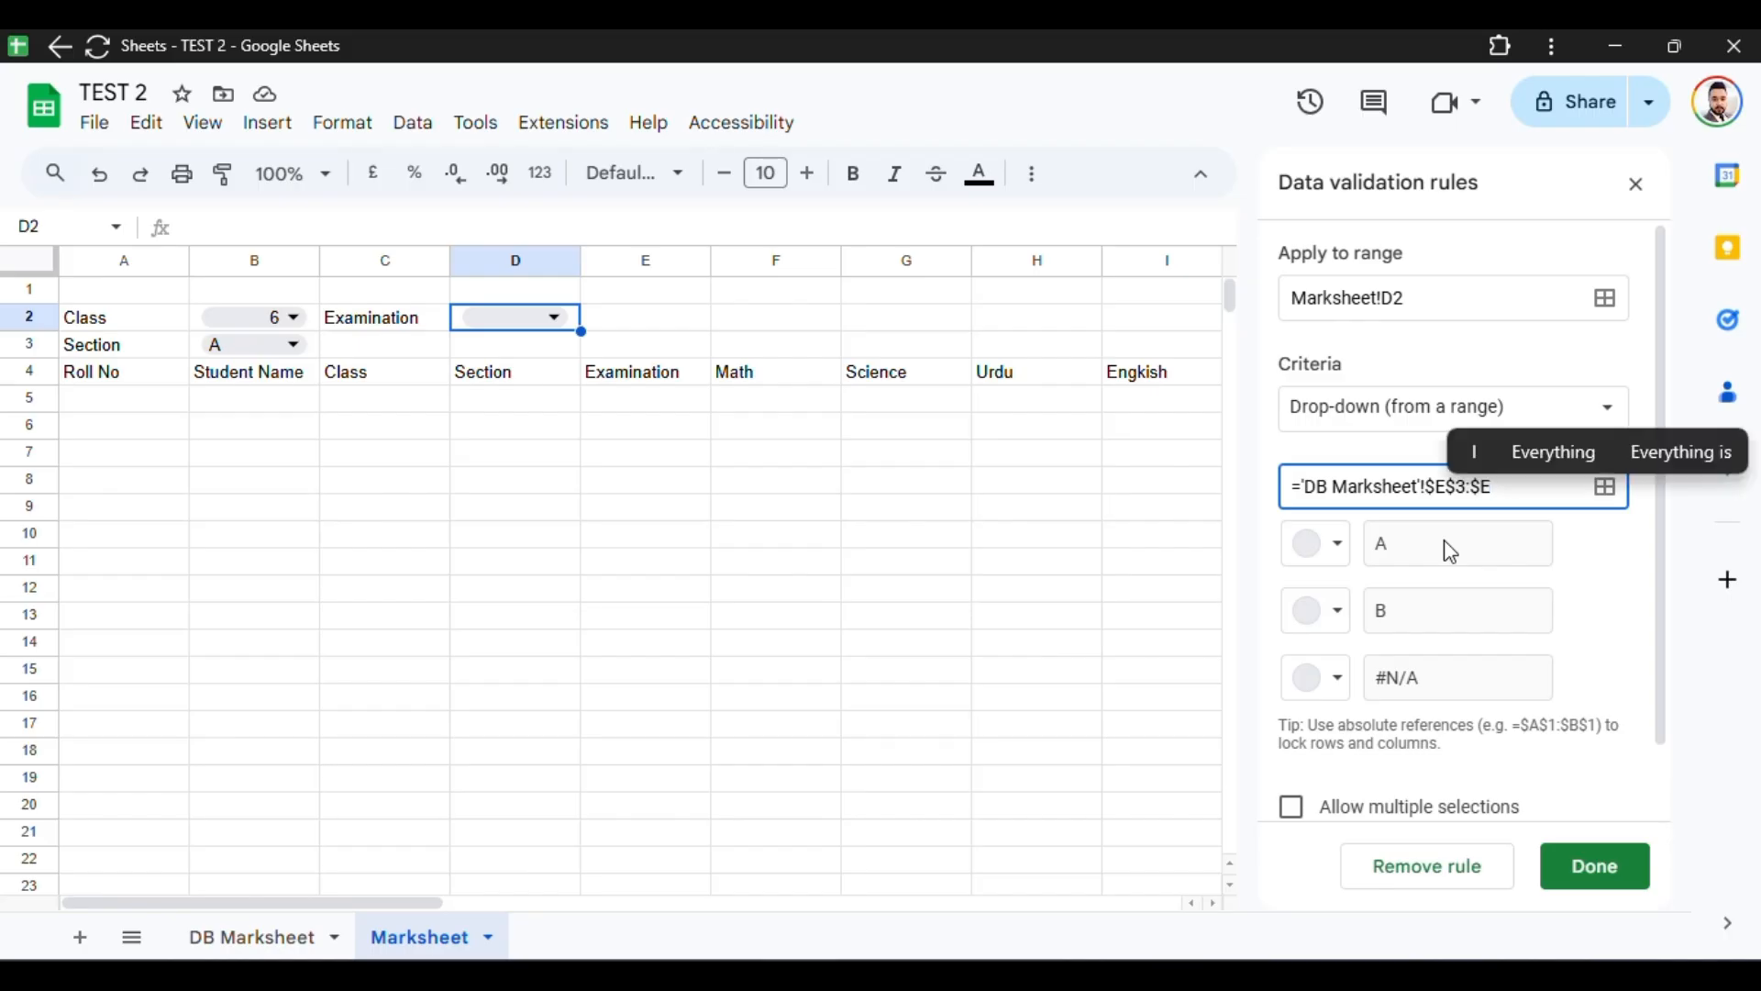
click(1590, 856)
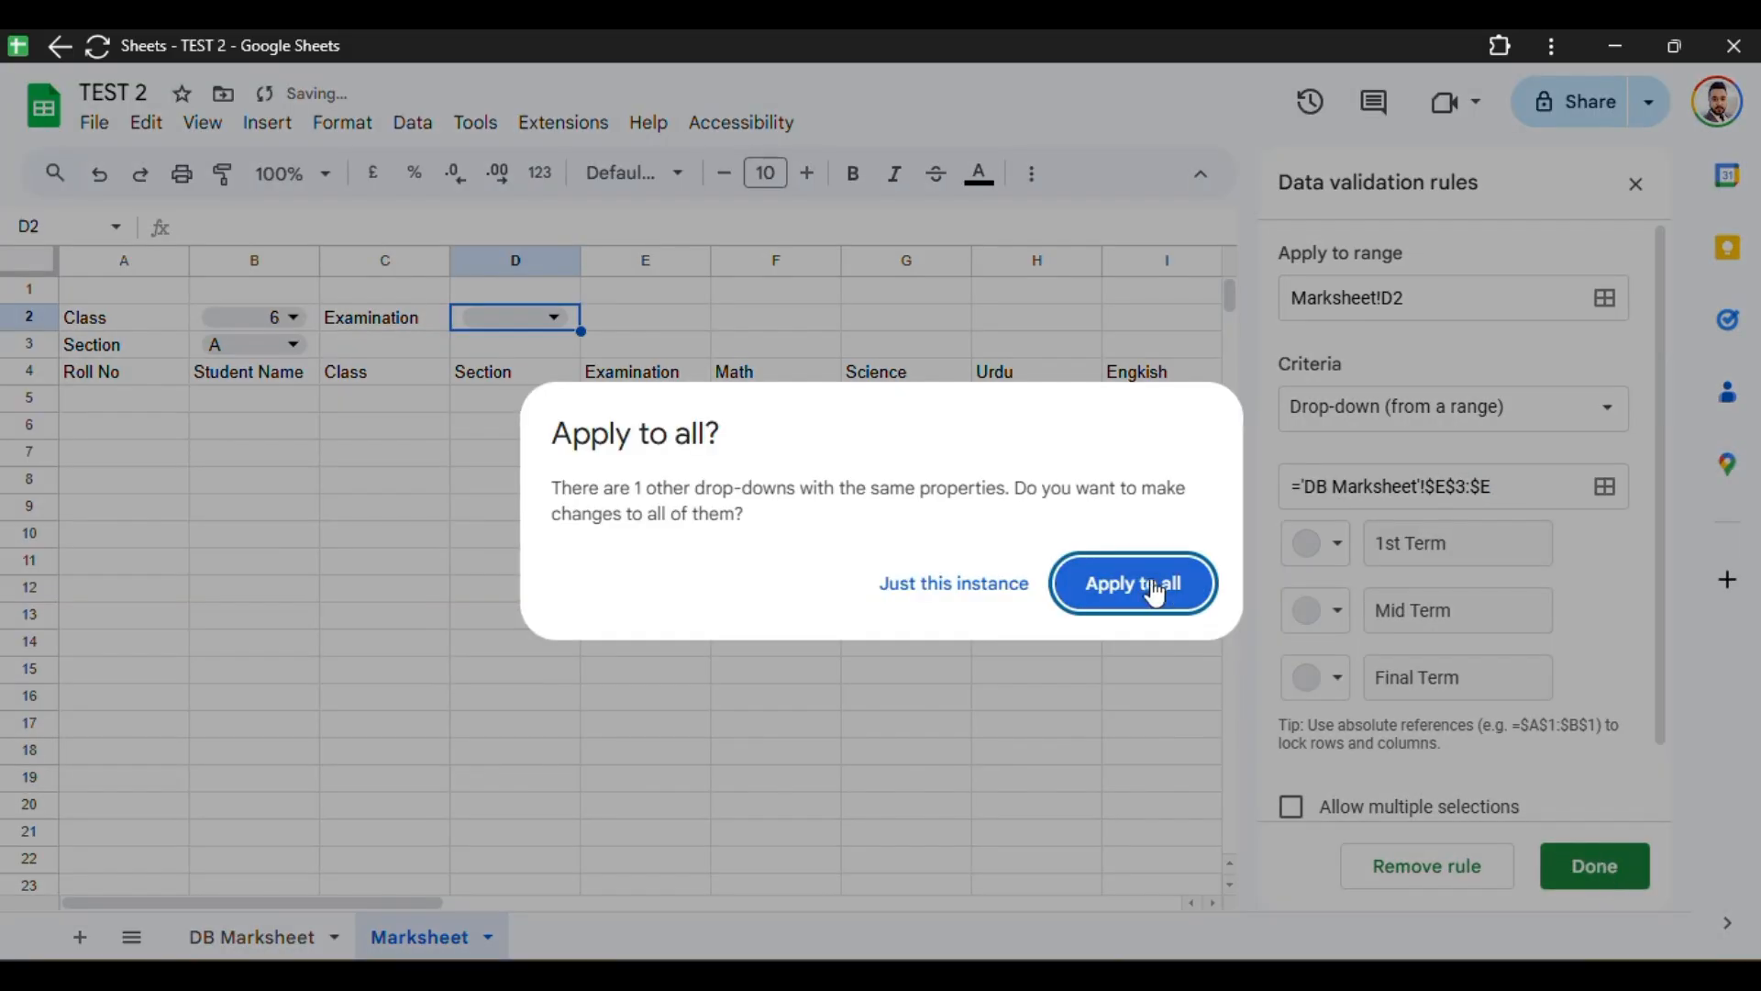
click(974, 587)
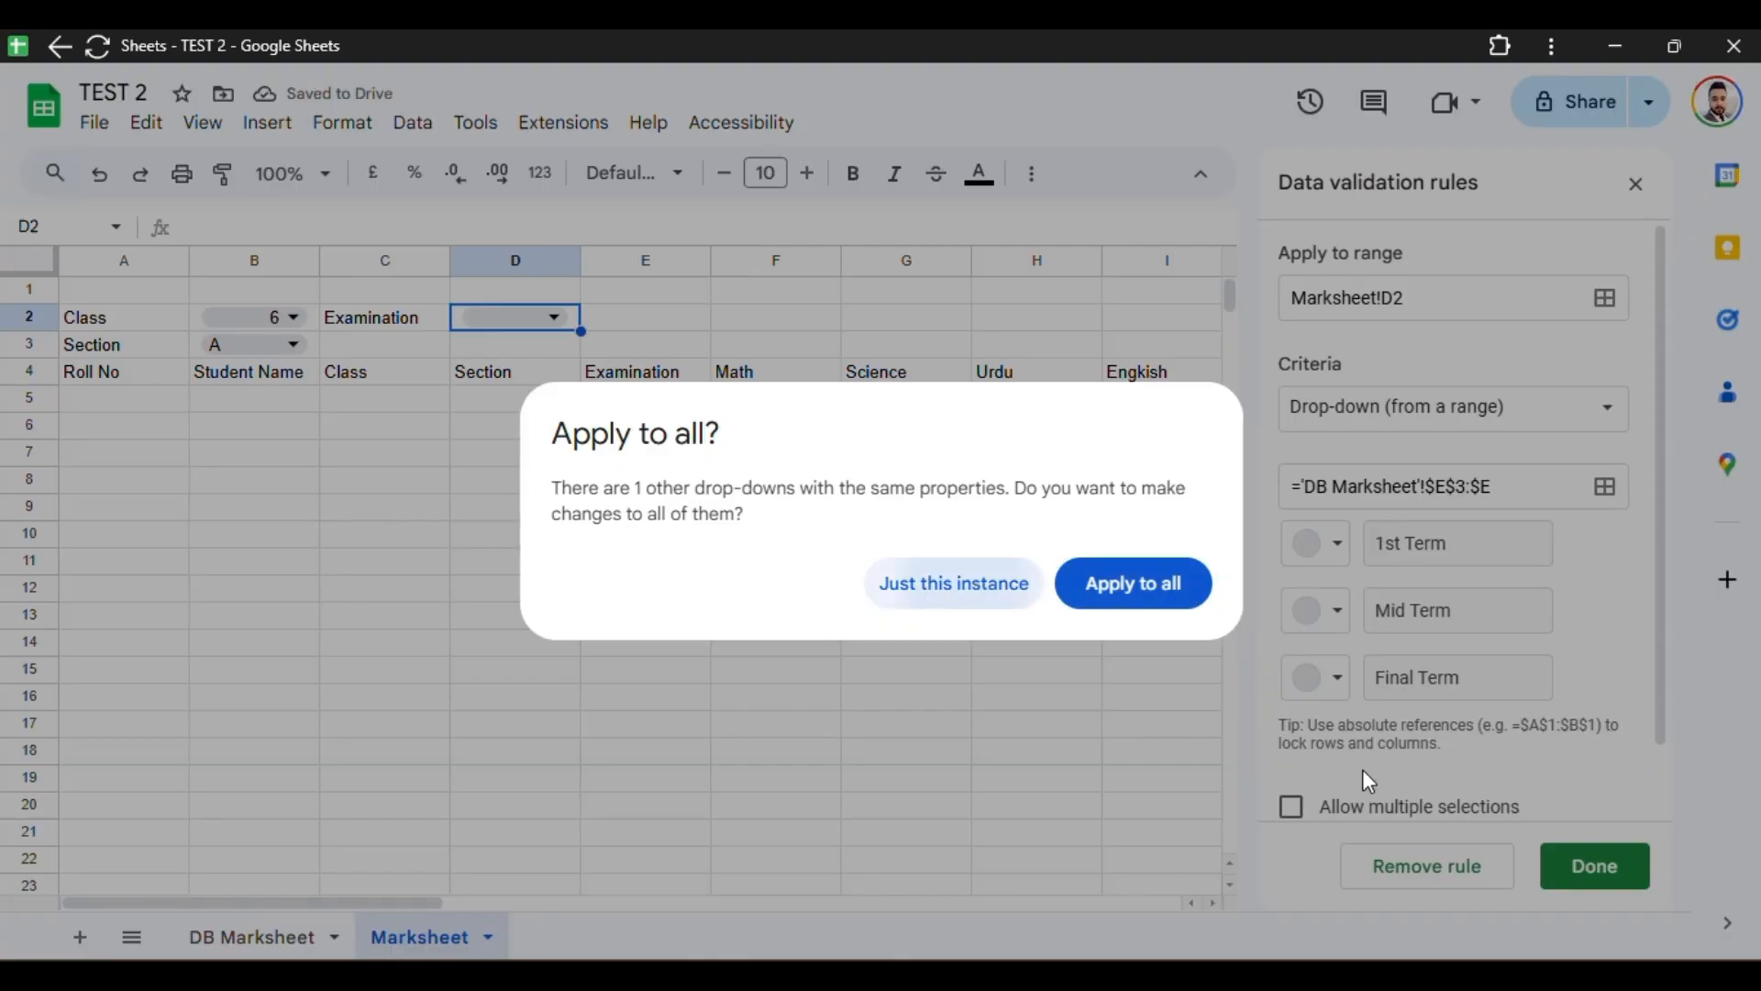
Step: Close the data validation rules and choose 1st Term in the Examination drop-down in cell D2
click(1636, 183)
click(376, 453)
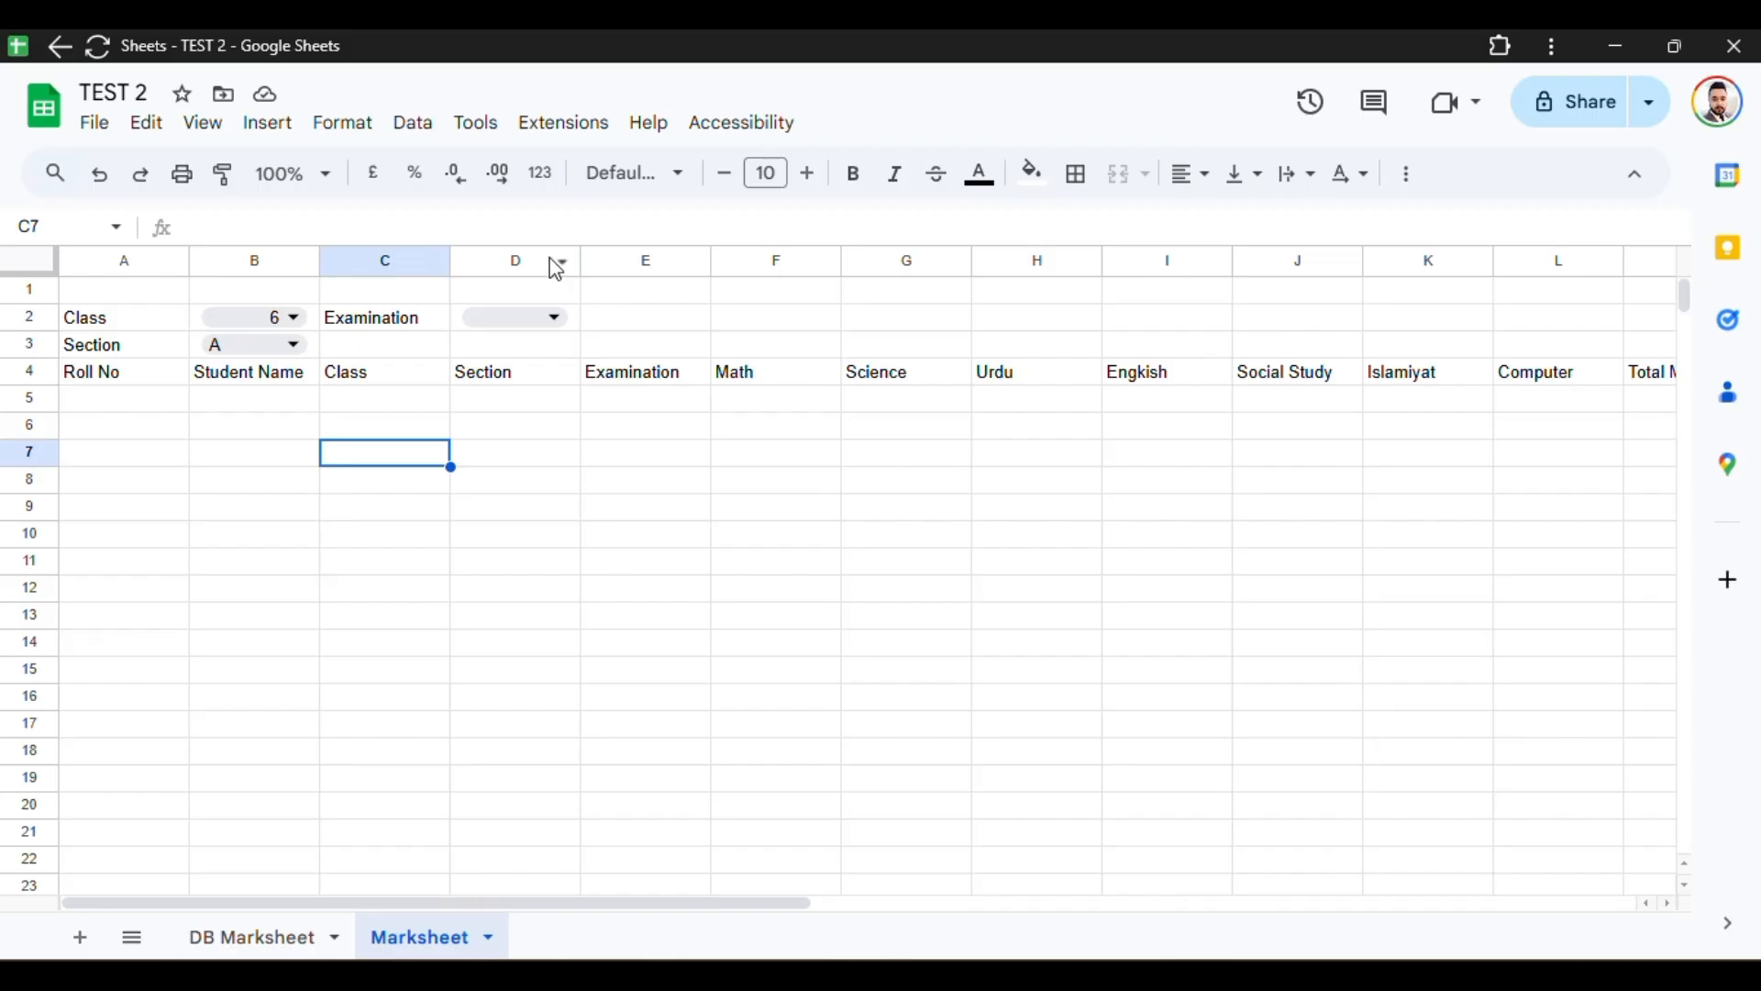
click(554, 318)
click(507, 359)
click(333, 539)
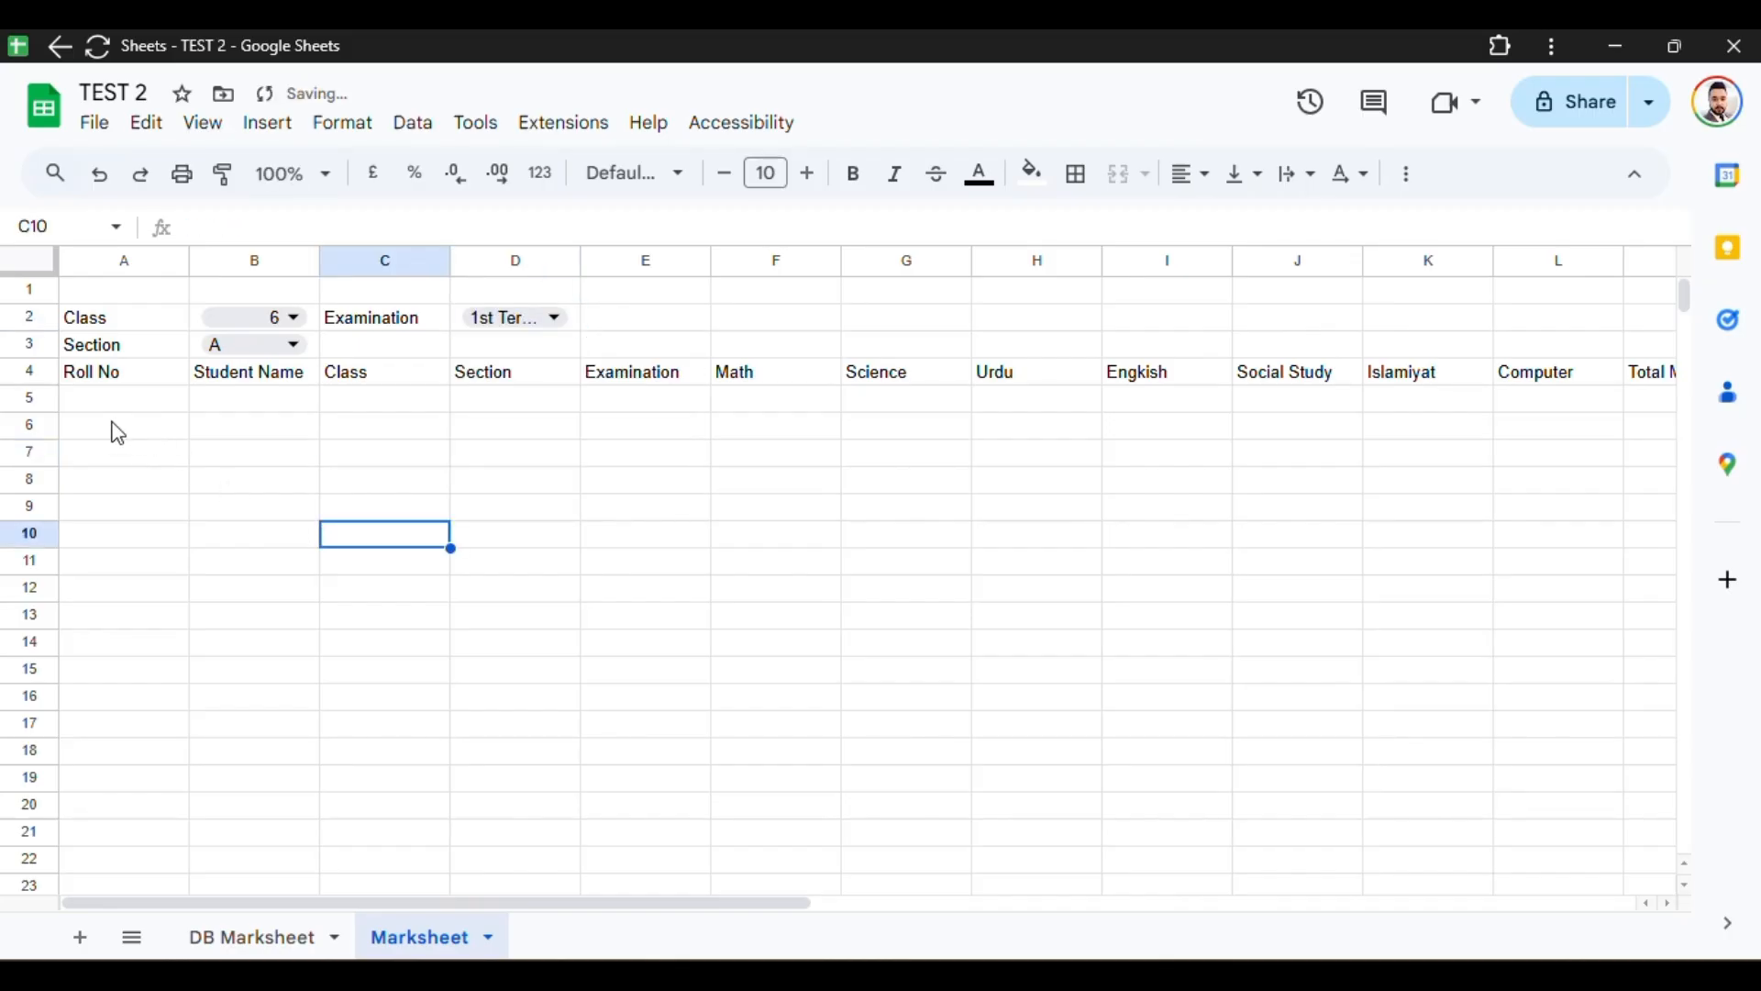
Step: Start a FILTER formula in cell A5 under the Roll No heading
click(118, 401)
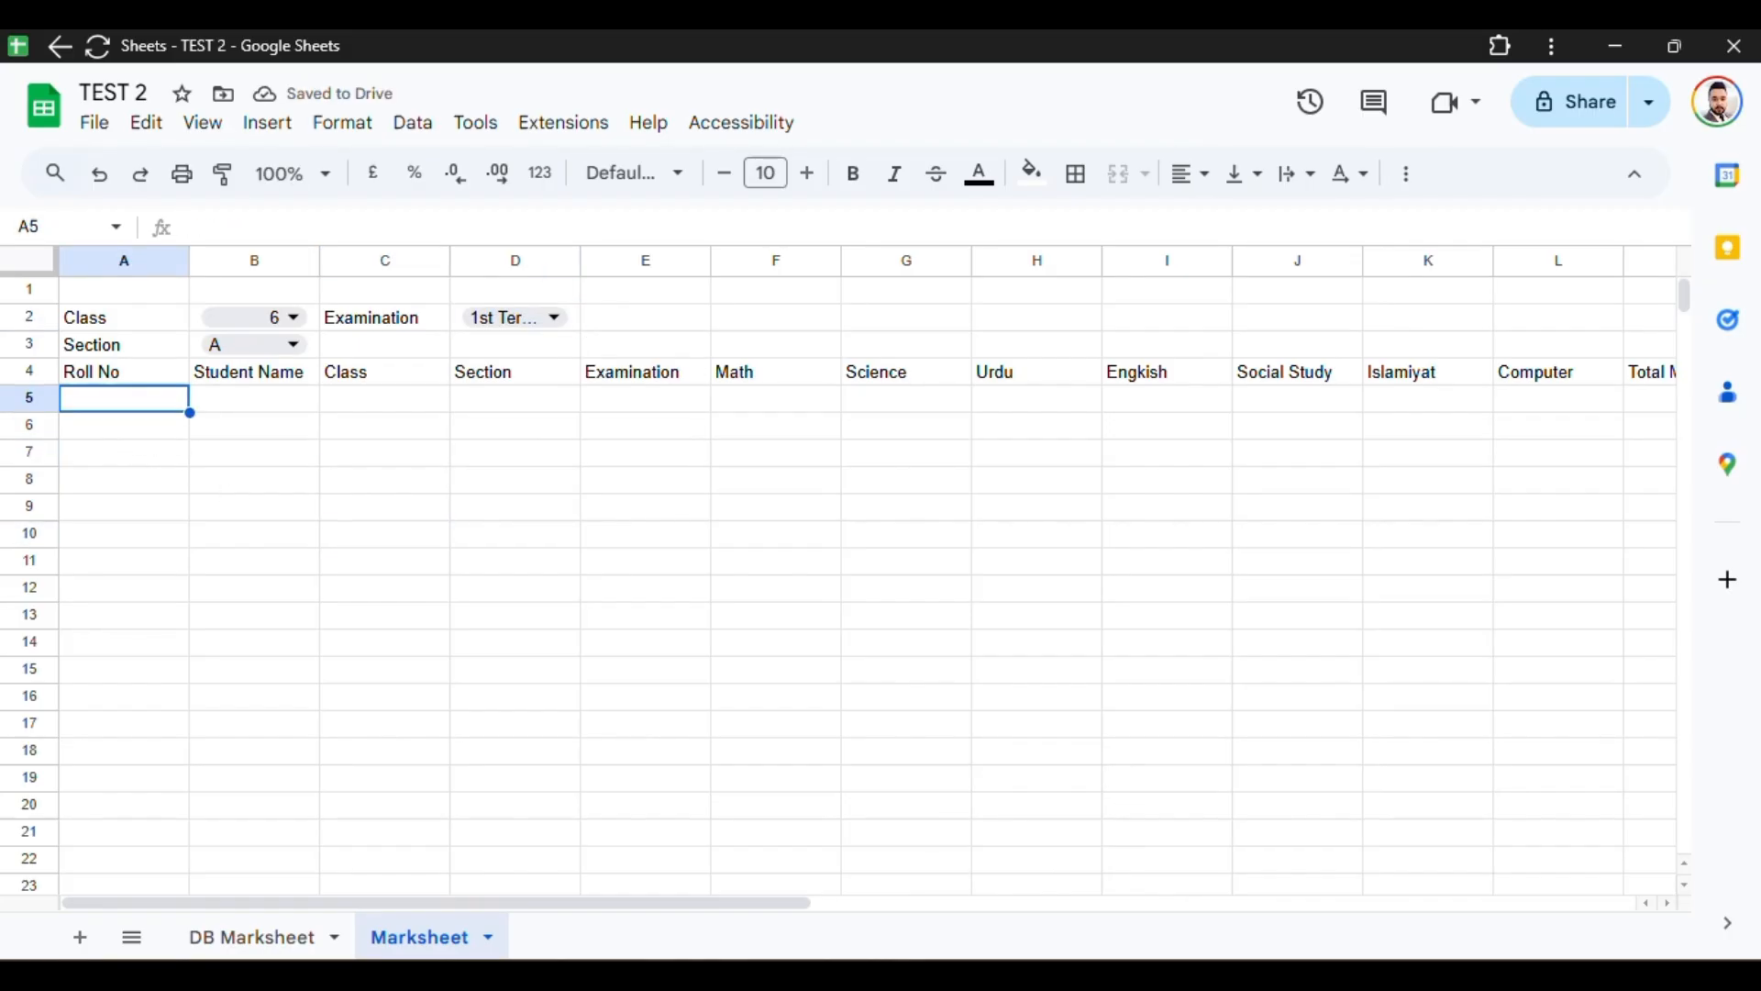
text(=f)
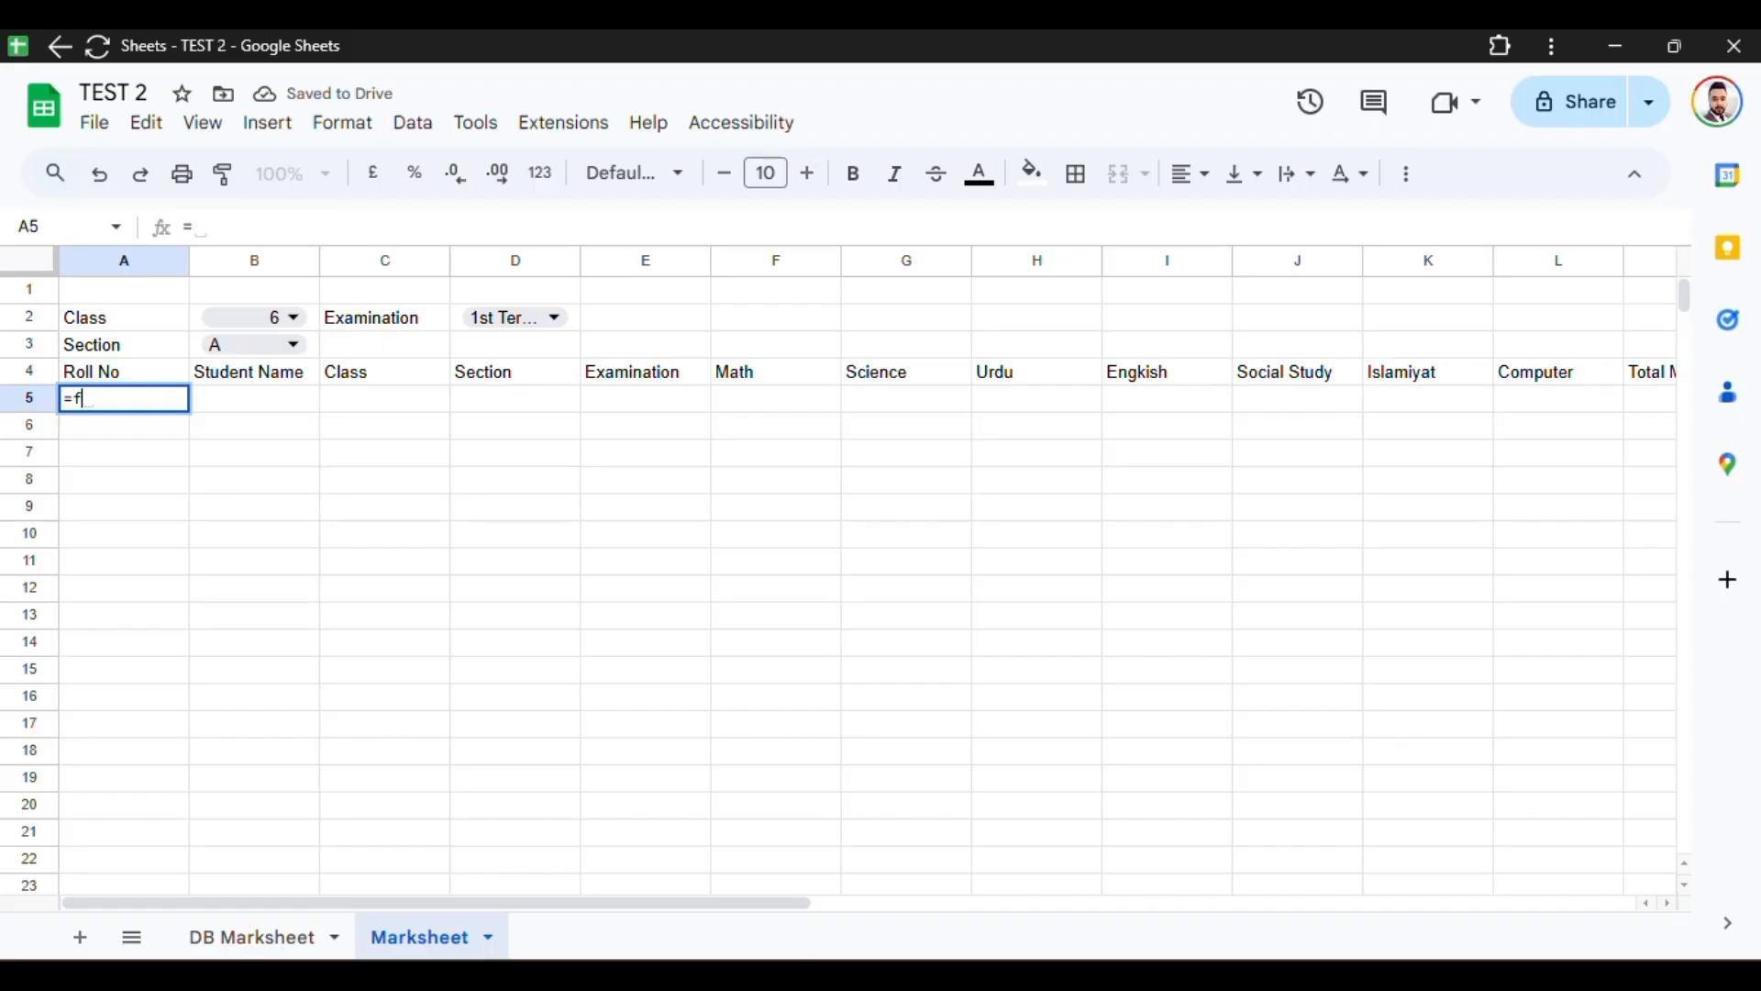
text(il)
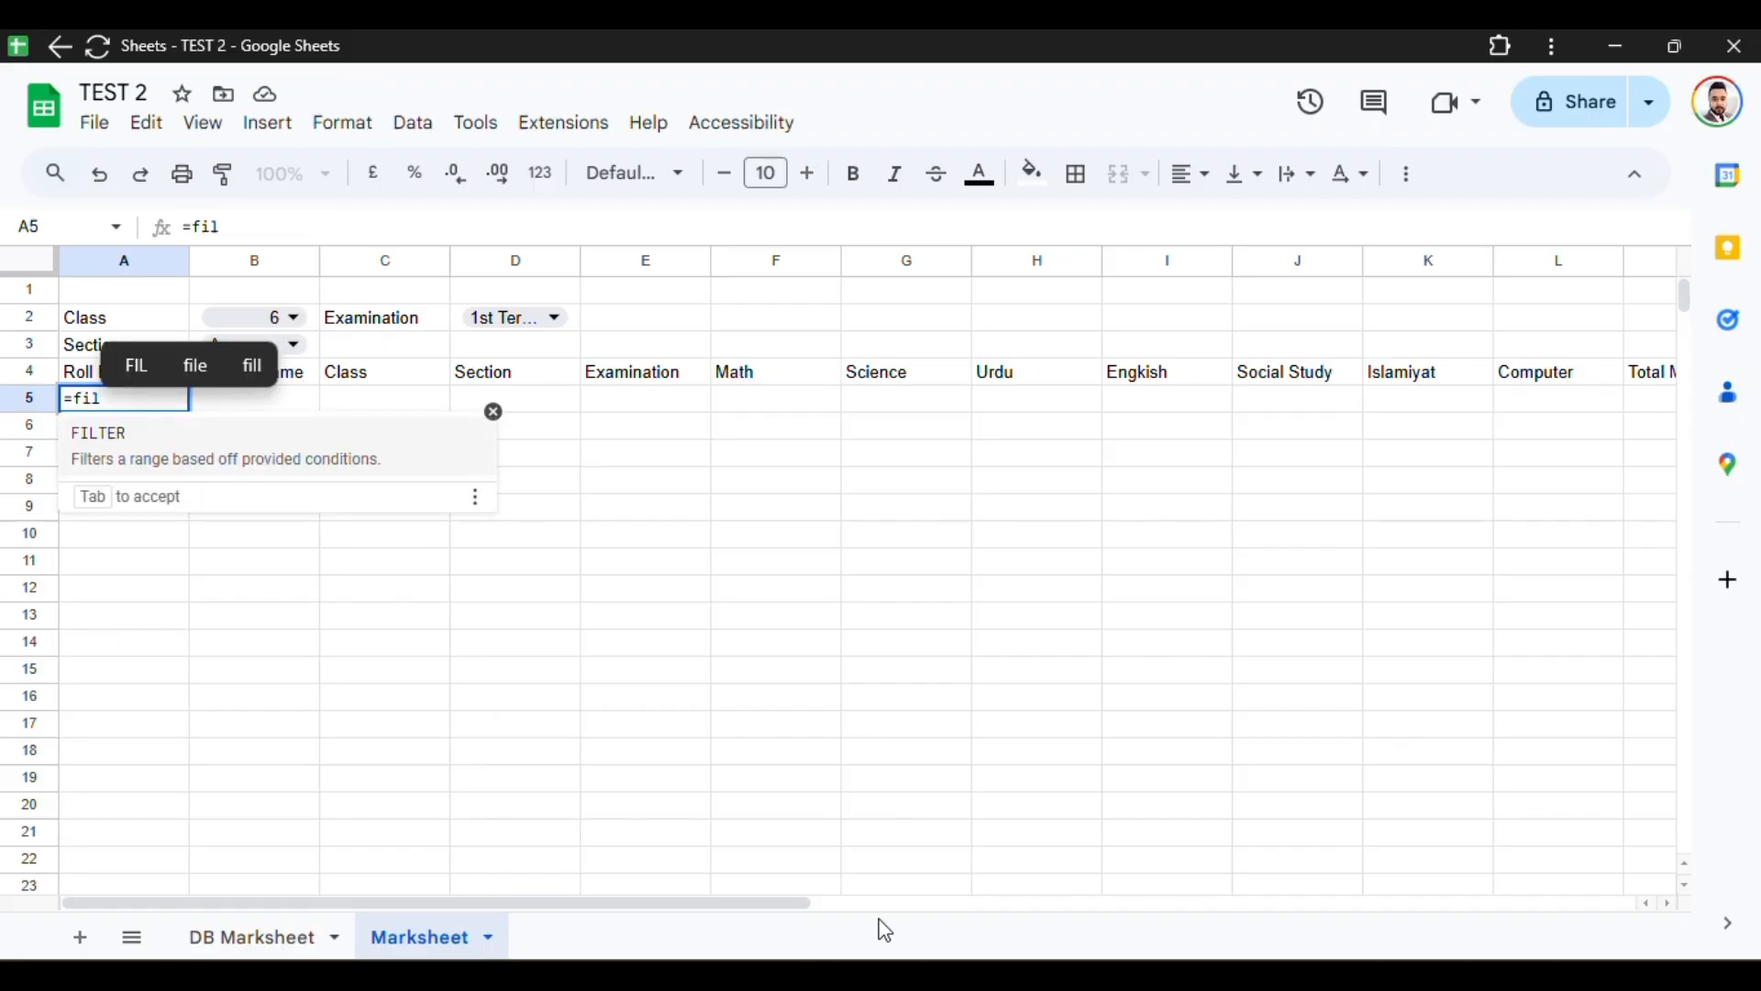
click(253, 472)
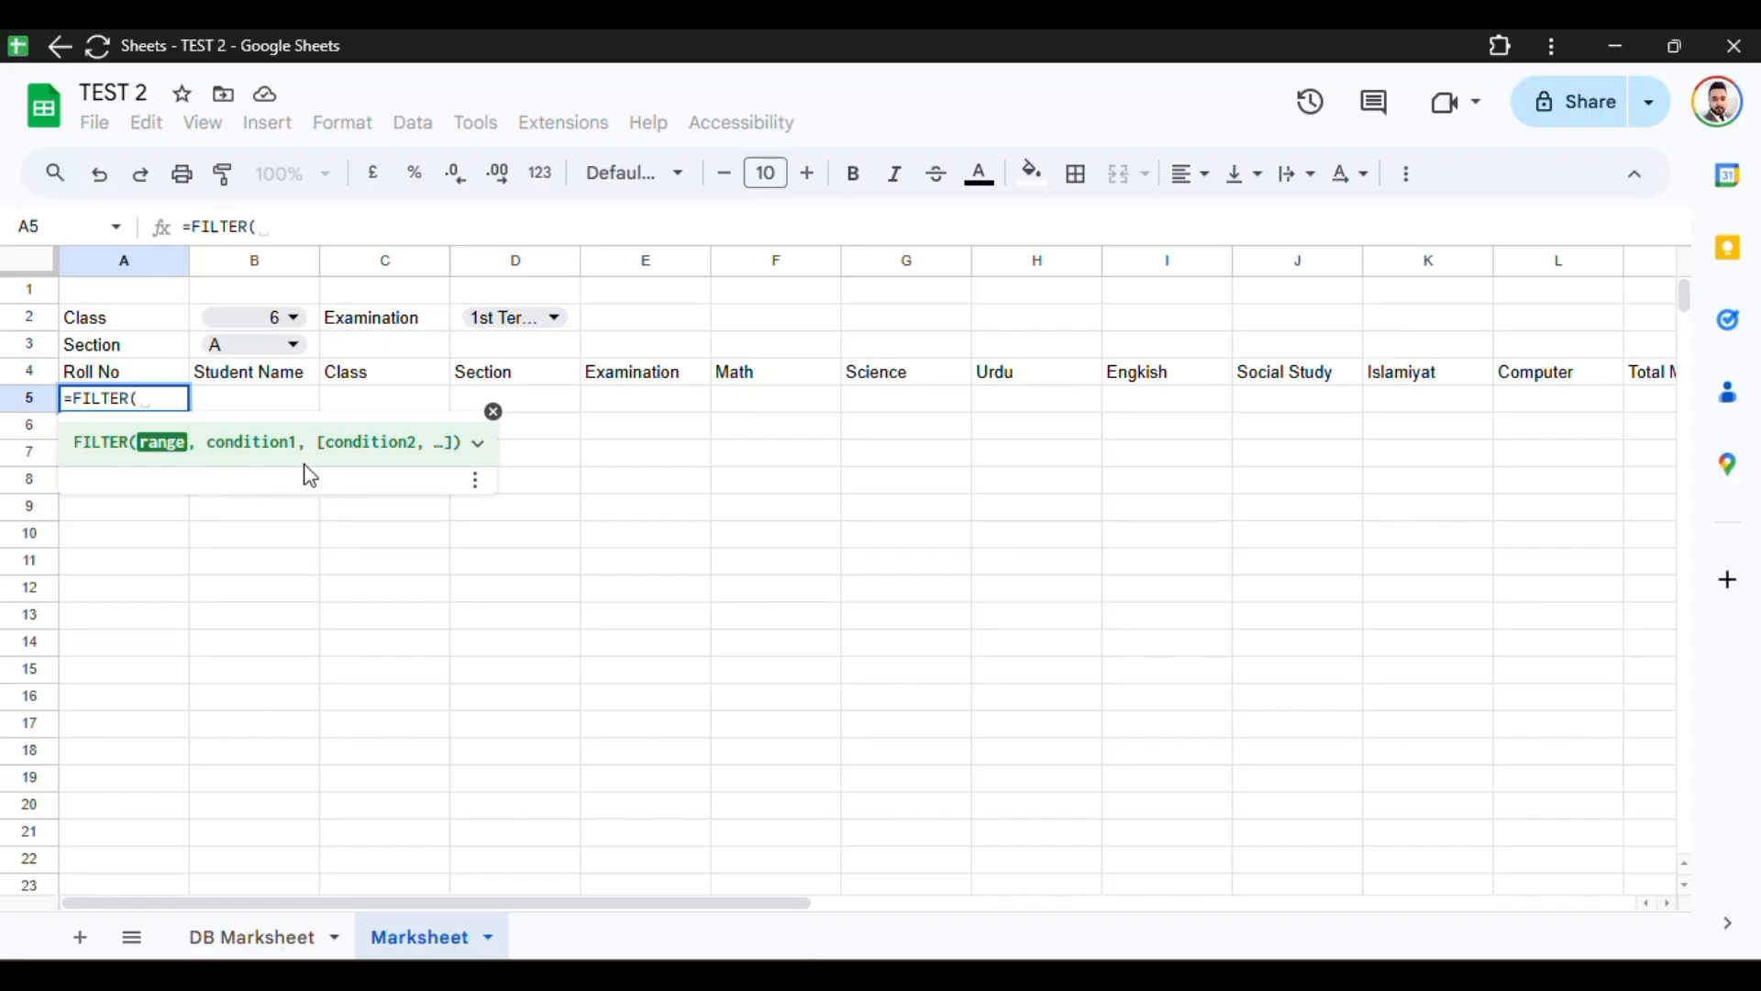
Step: Set the FILTER range to the open-ended absolute range 'DB Marksheet'!$A$3:$O, covering Roll No through Percentage
click(255, 952)
scroll(488, 881, up, 10)
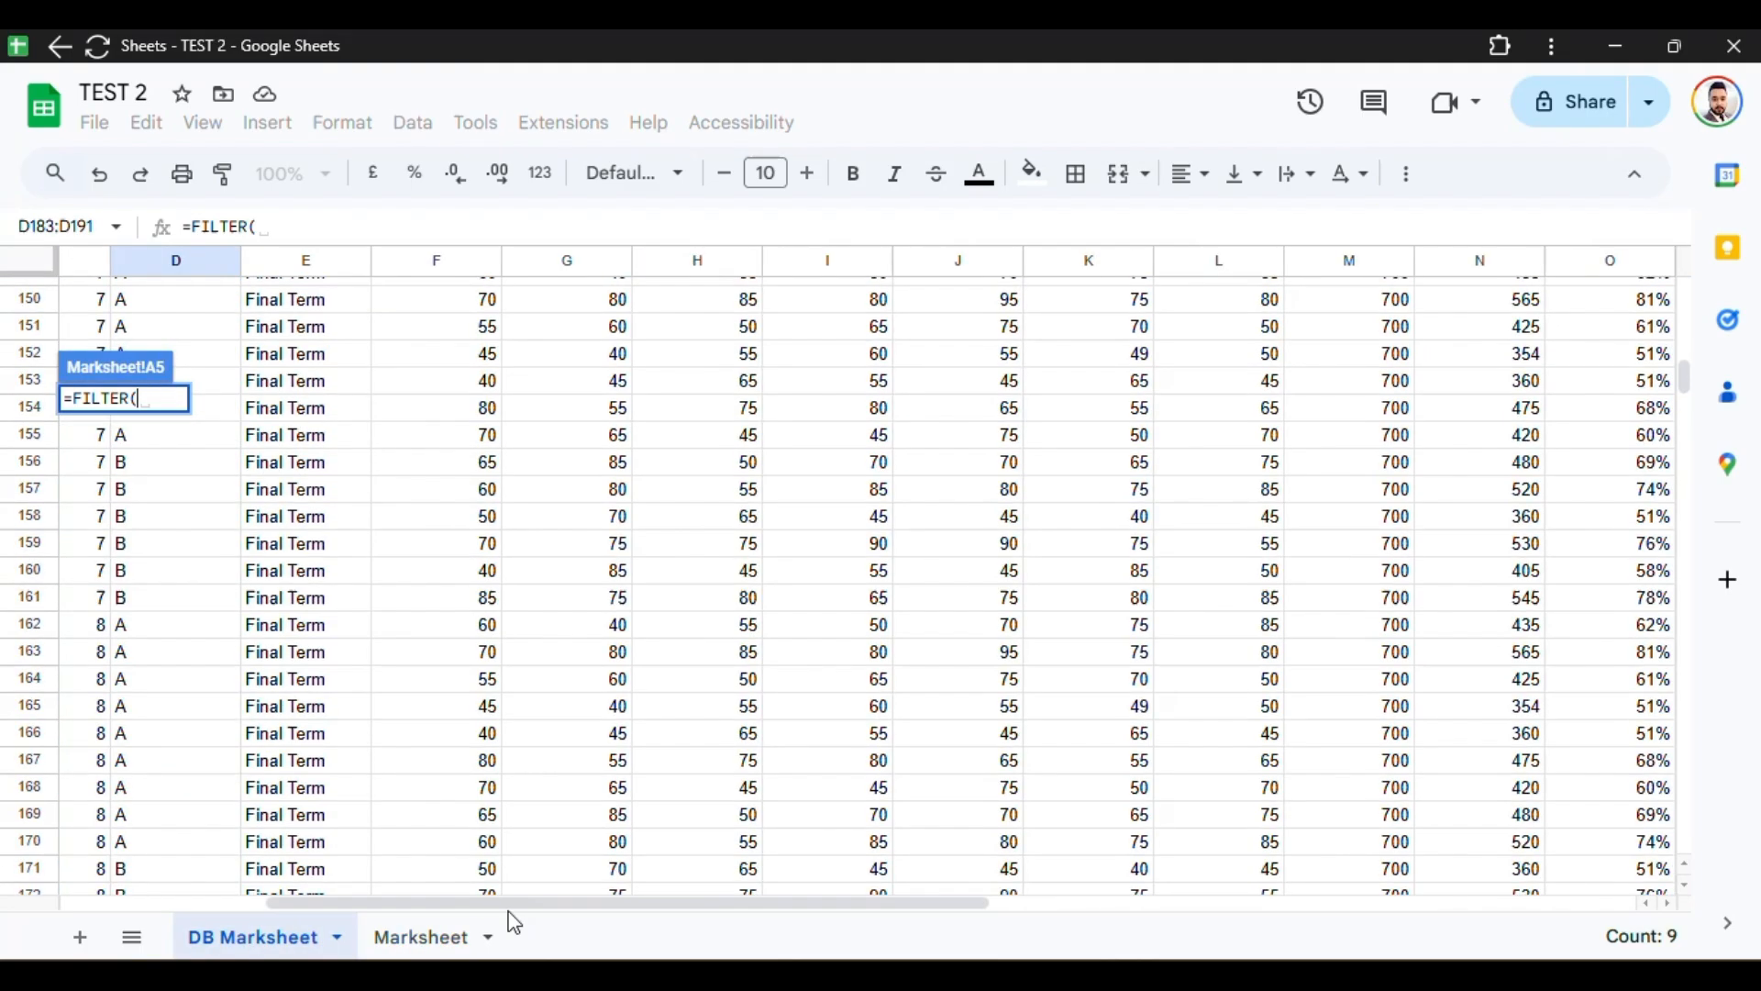
drag(538, 906, 354, 382)
scroll(376, 303, up, 20)
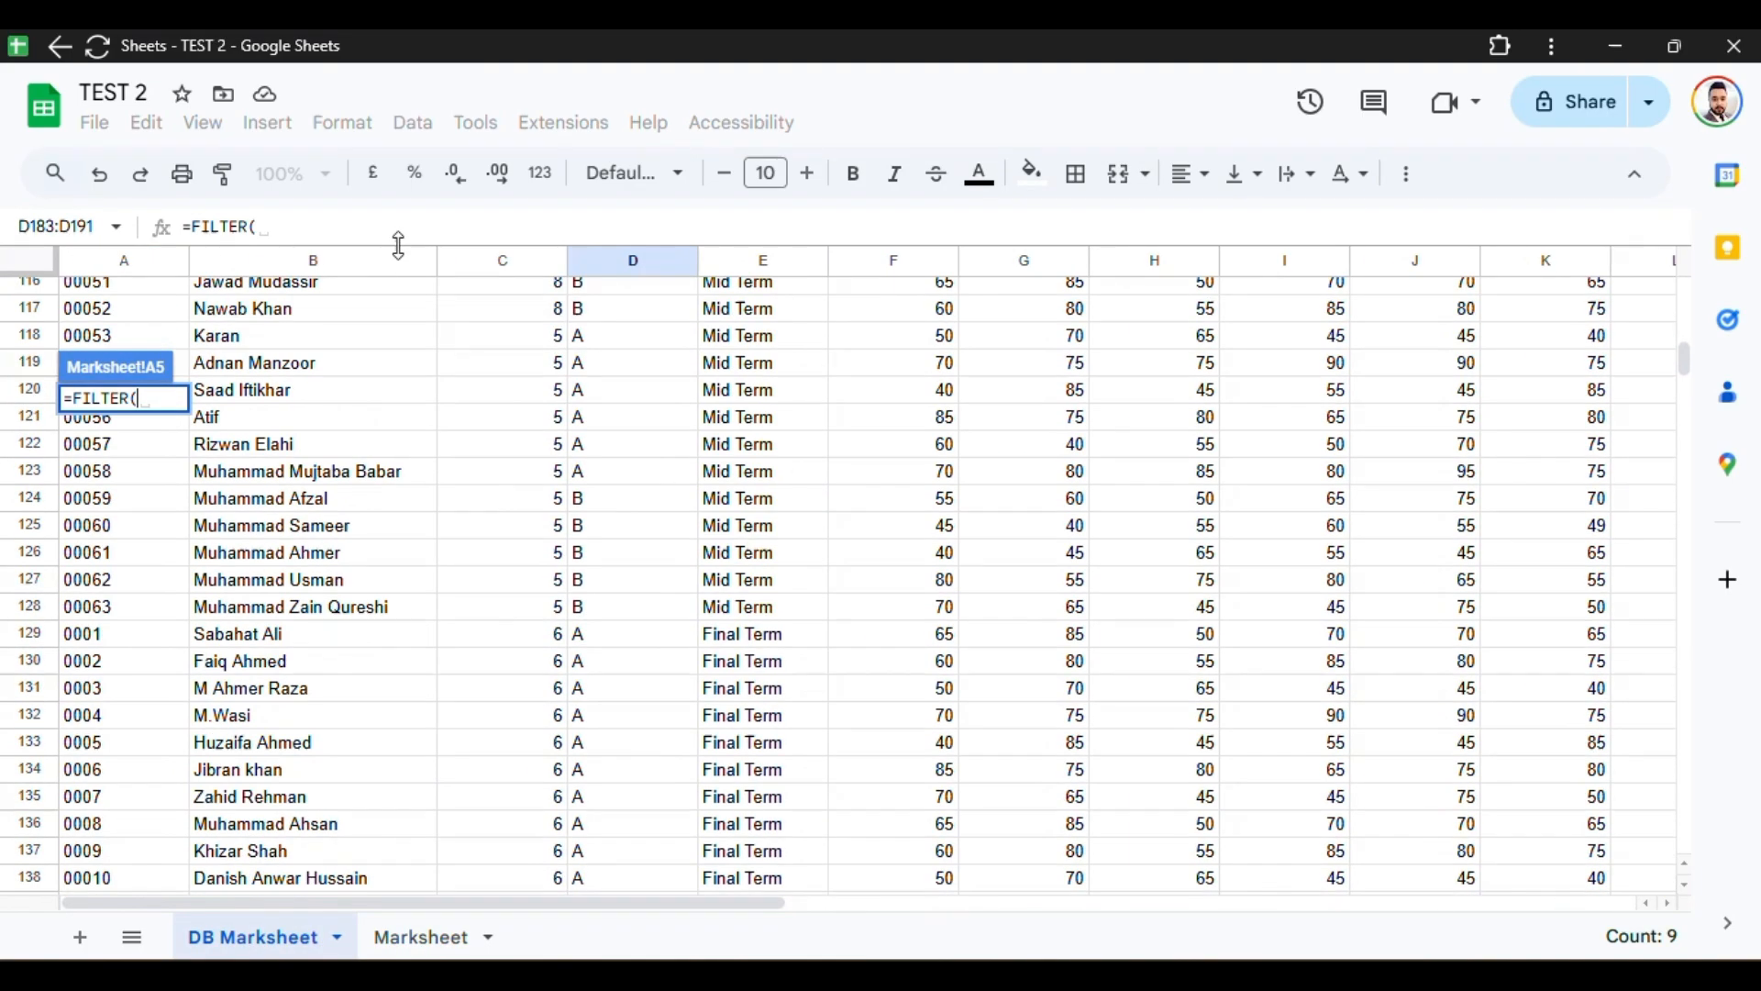
scroll(376, 270, up, 20)
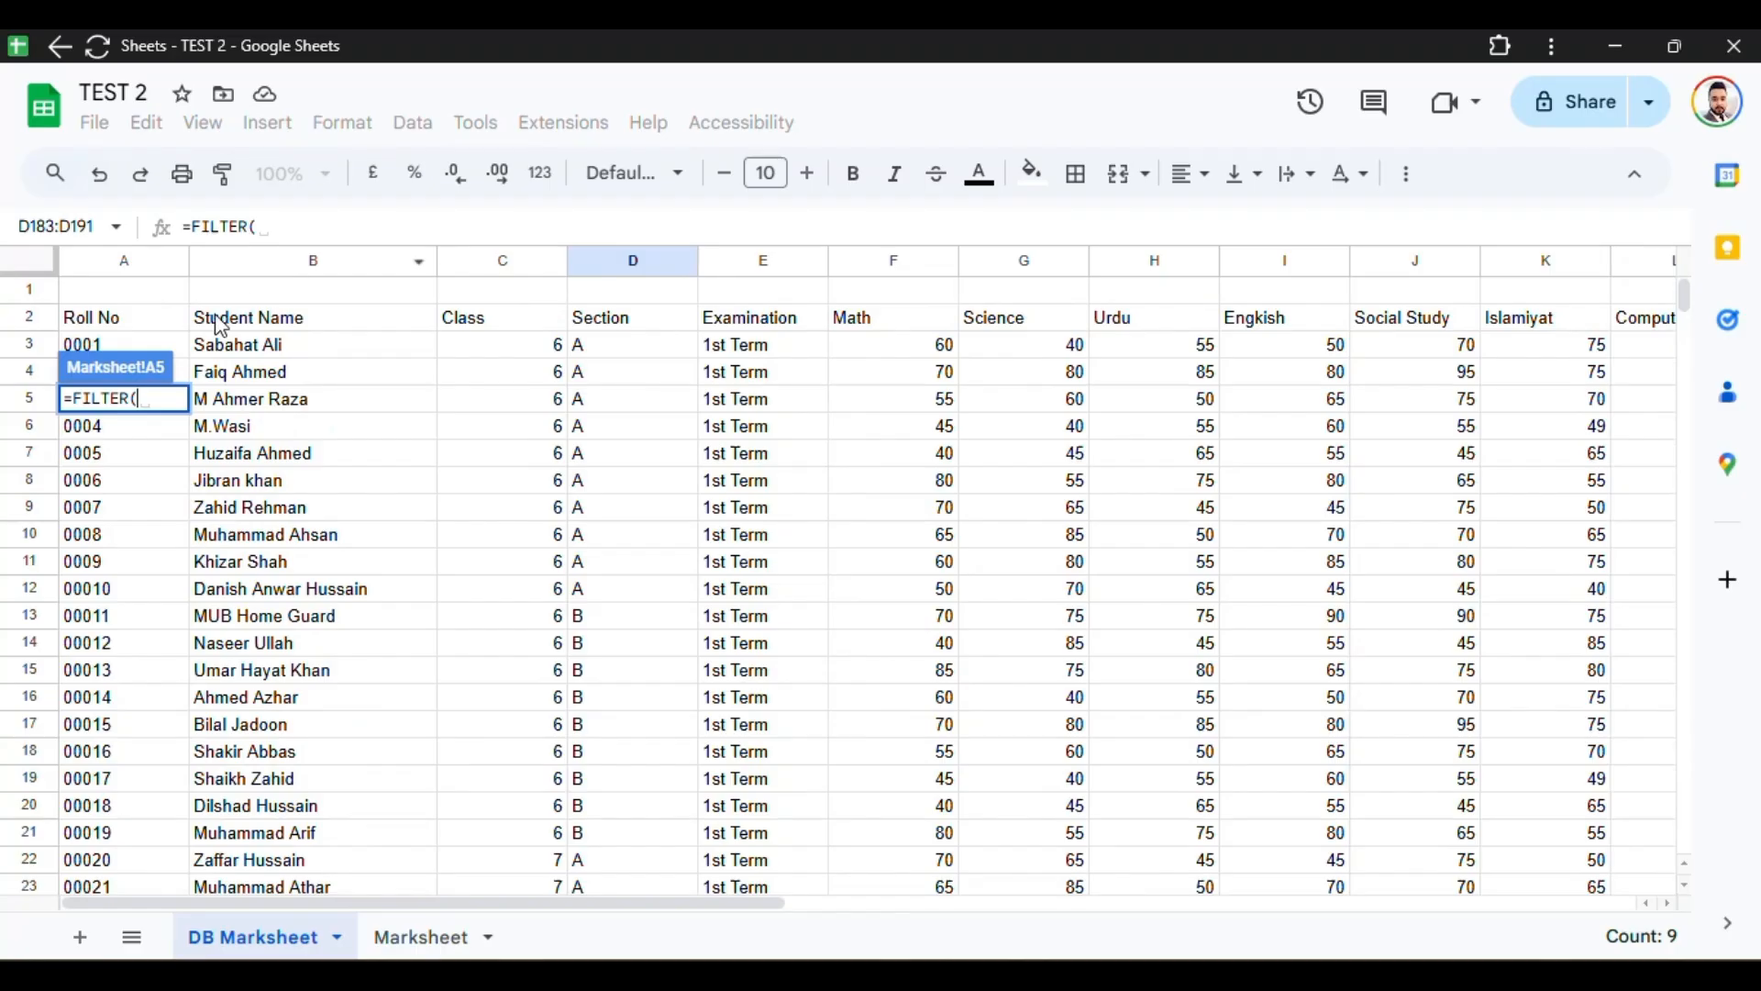
drag(145, 344, 1389, 738)
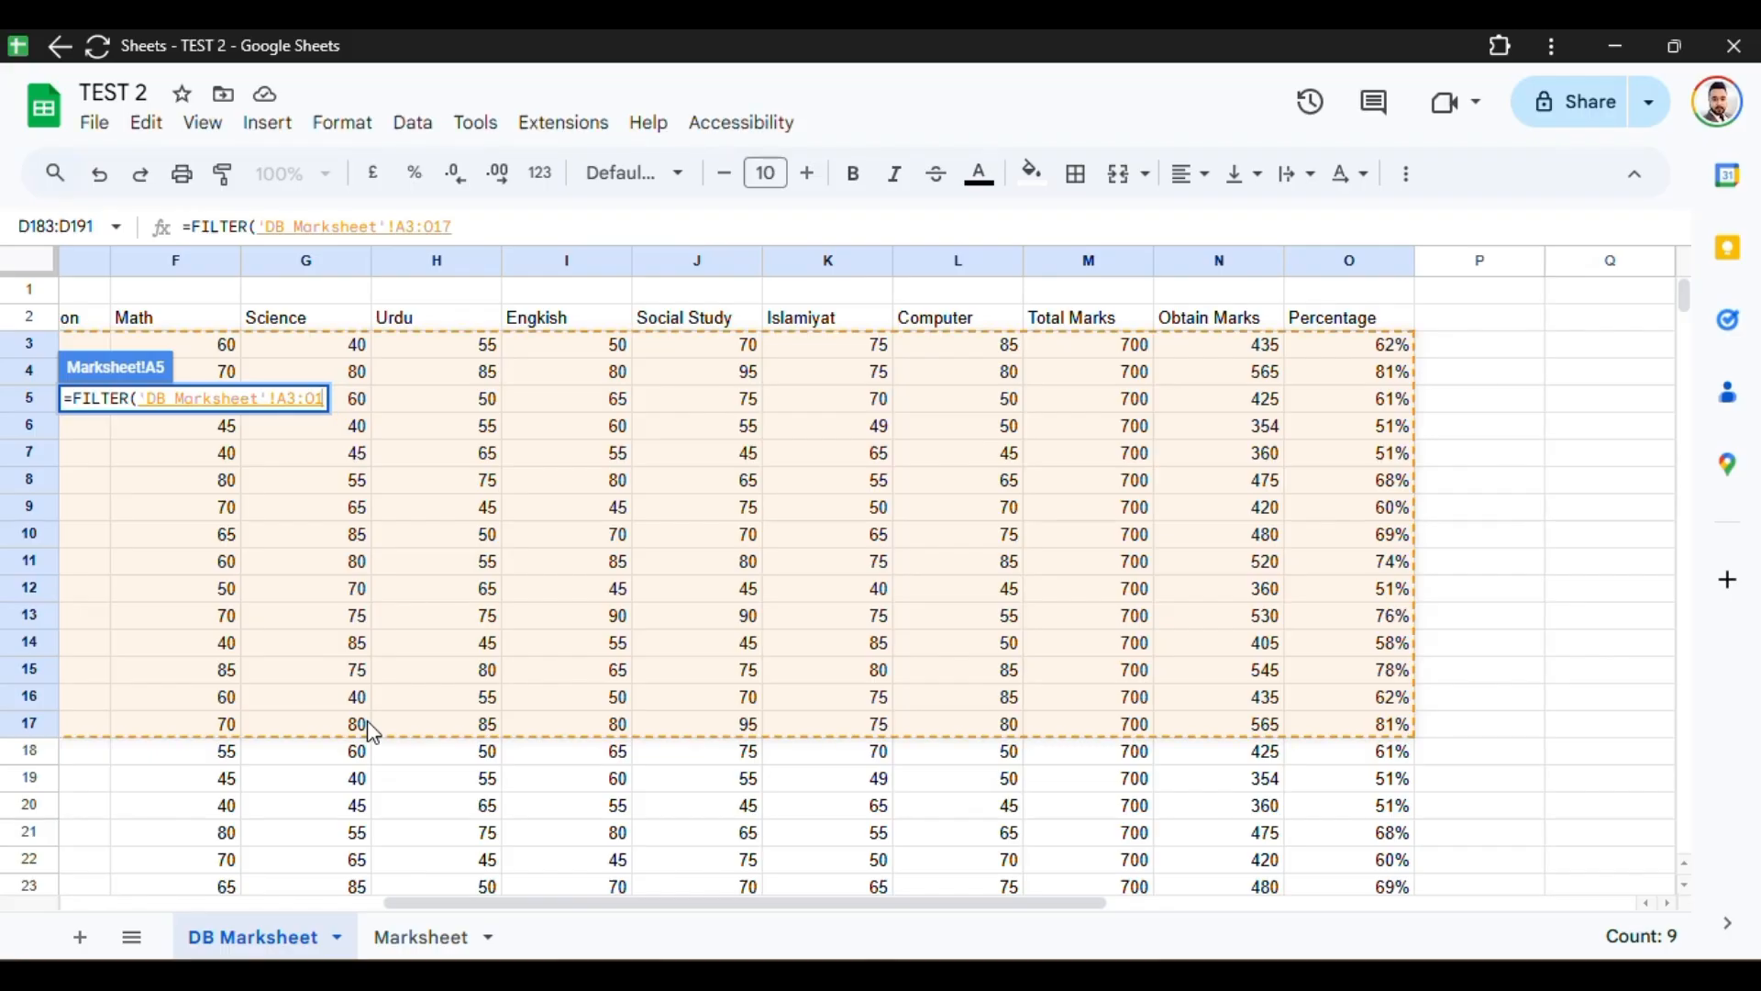
key(BackSpace)
key(BackSpace)
key(F4)
key(F4)
key(F4)
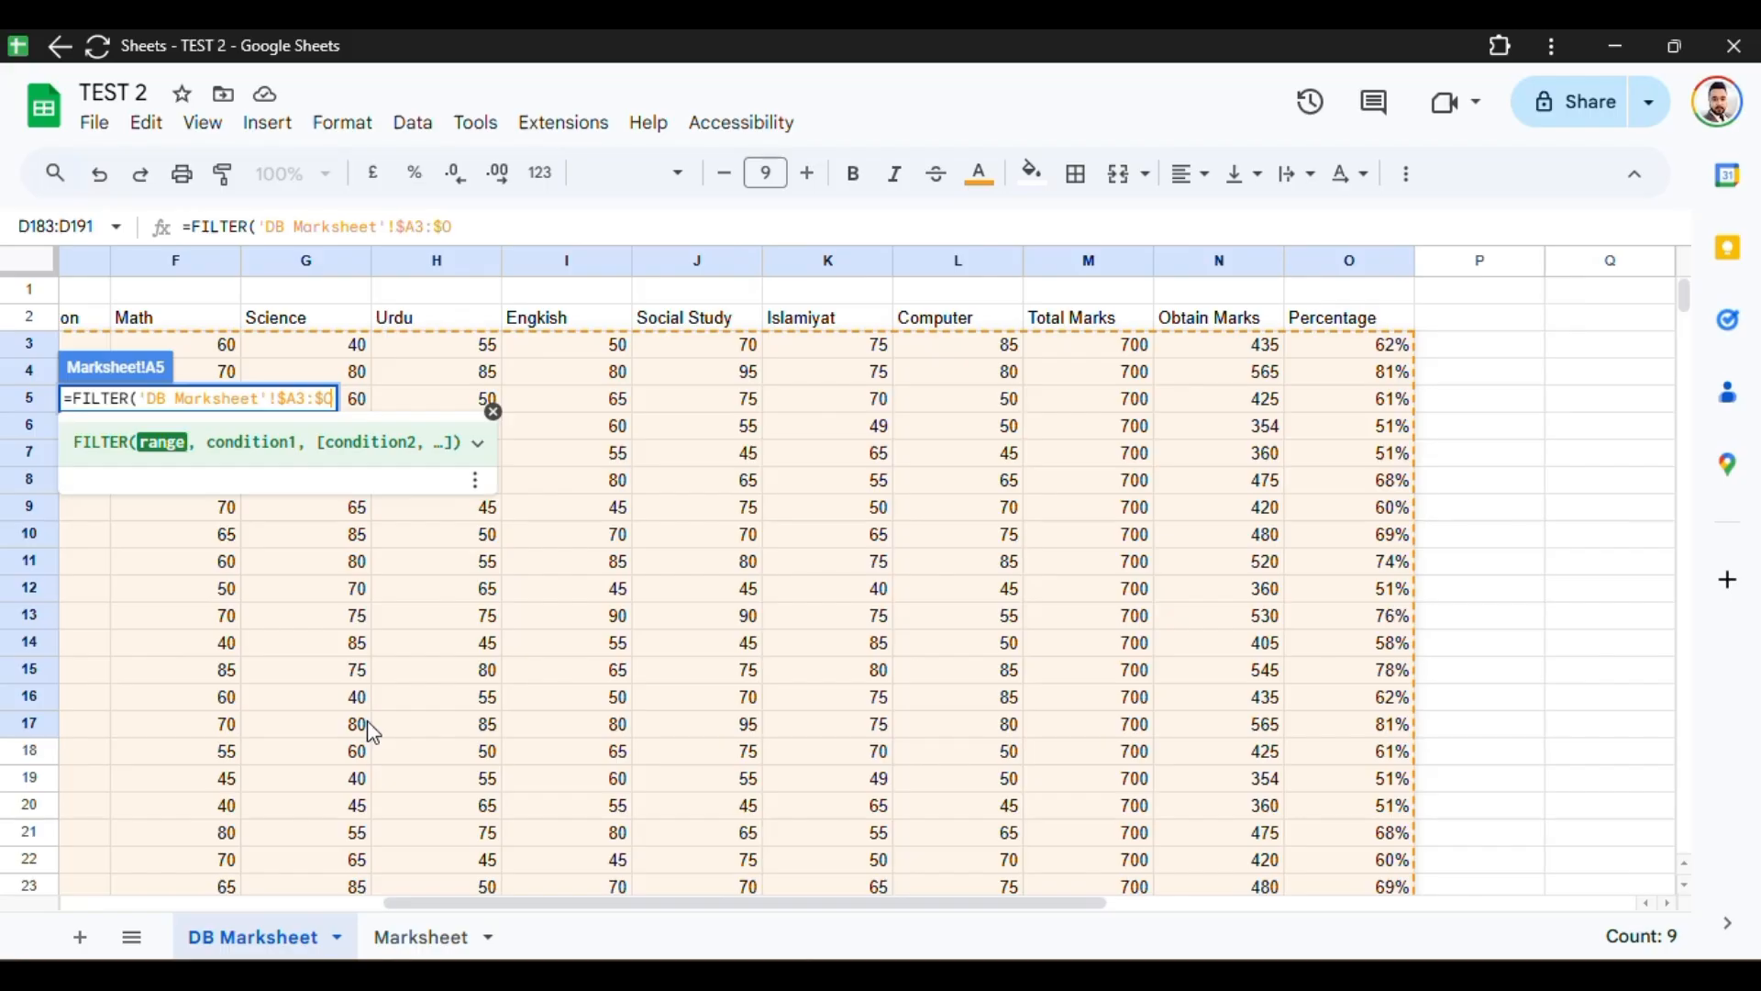
key(F4)
key(F4)
text(,)
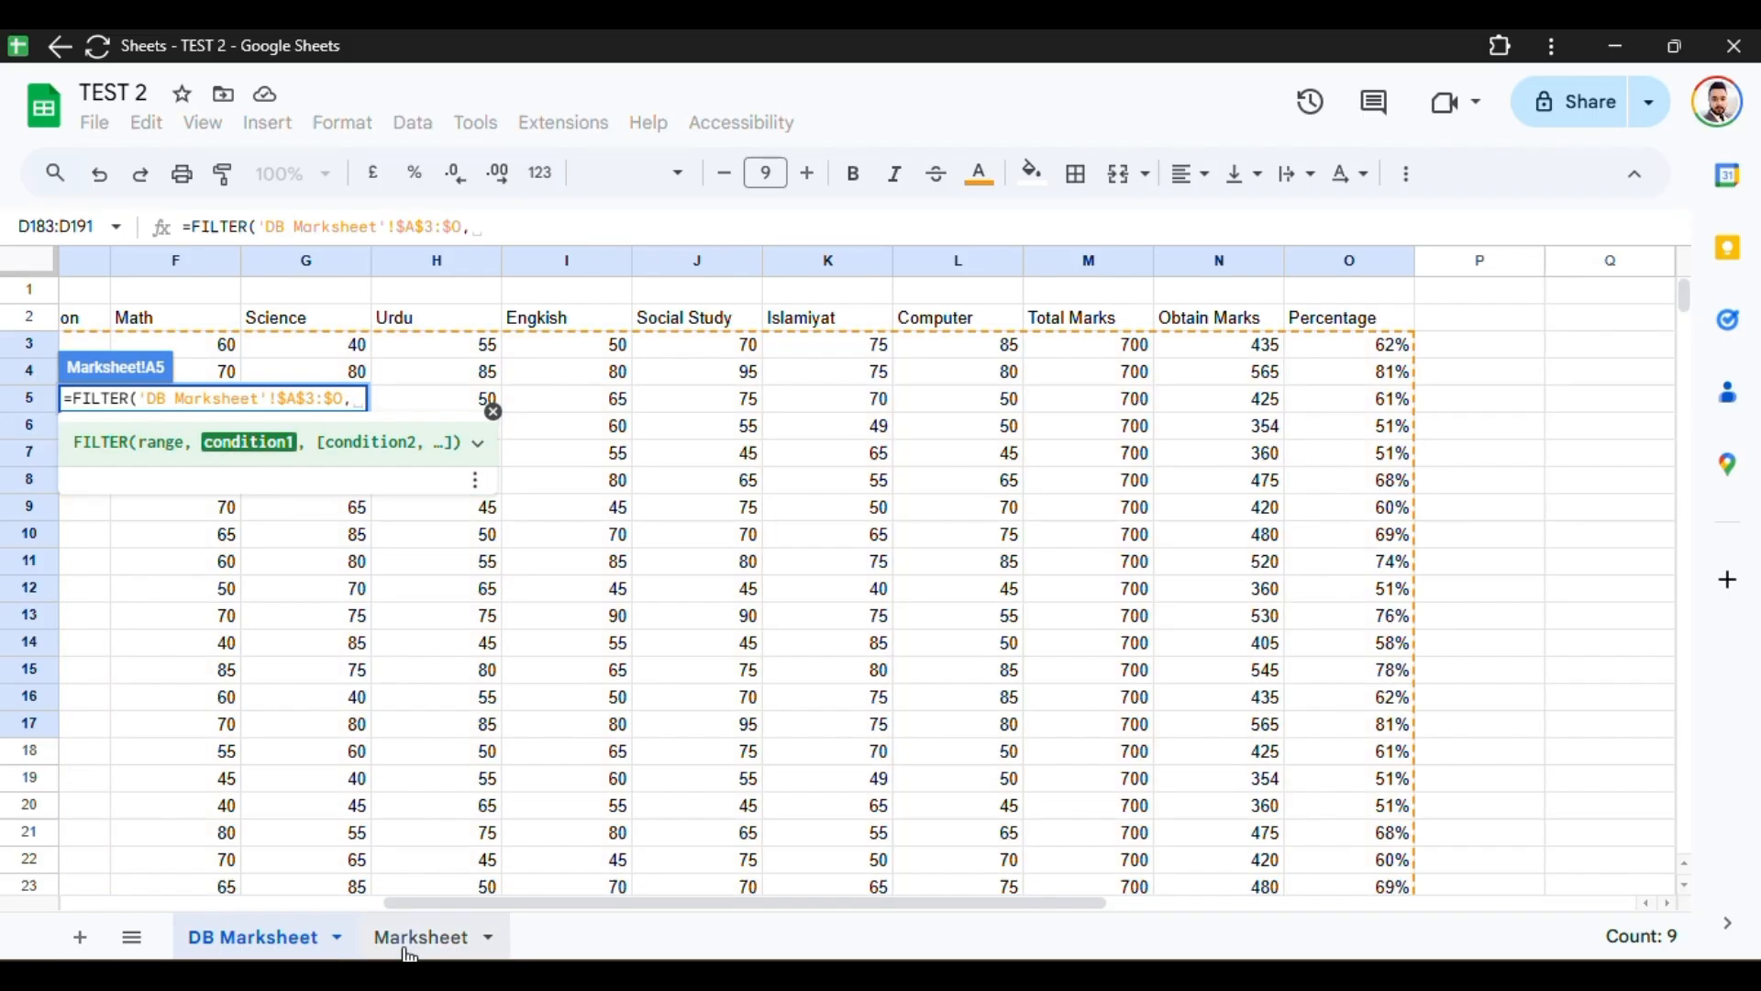
Step: Add the Class column range 'DB Marksheet'!C3:C as the FILTER formula's first condition range
drag(562, 903, 105, 901)
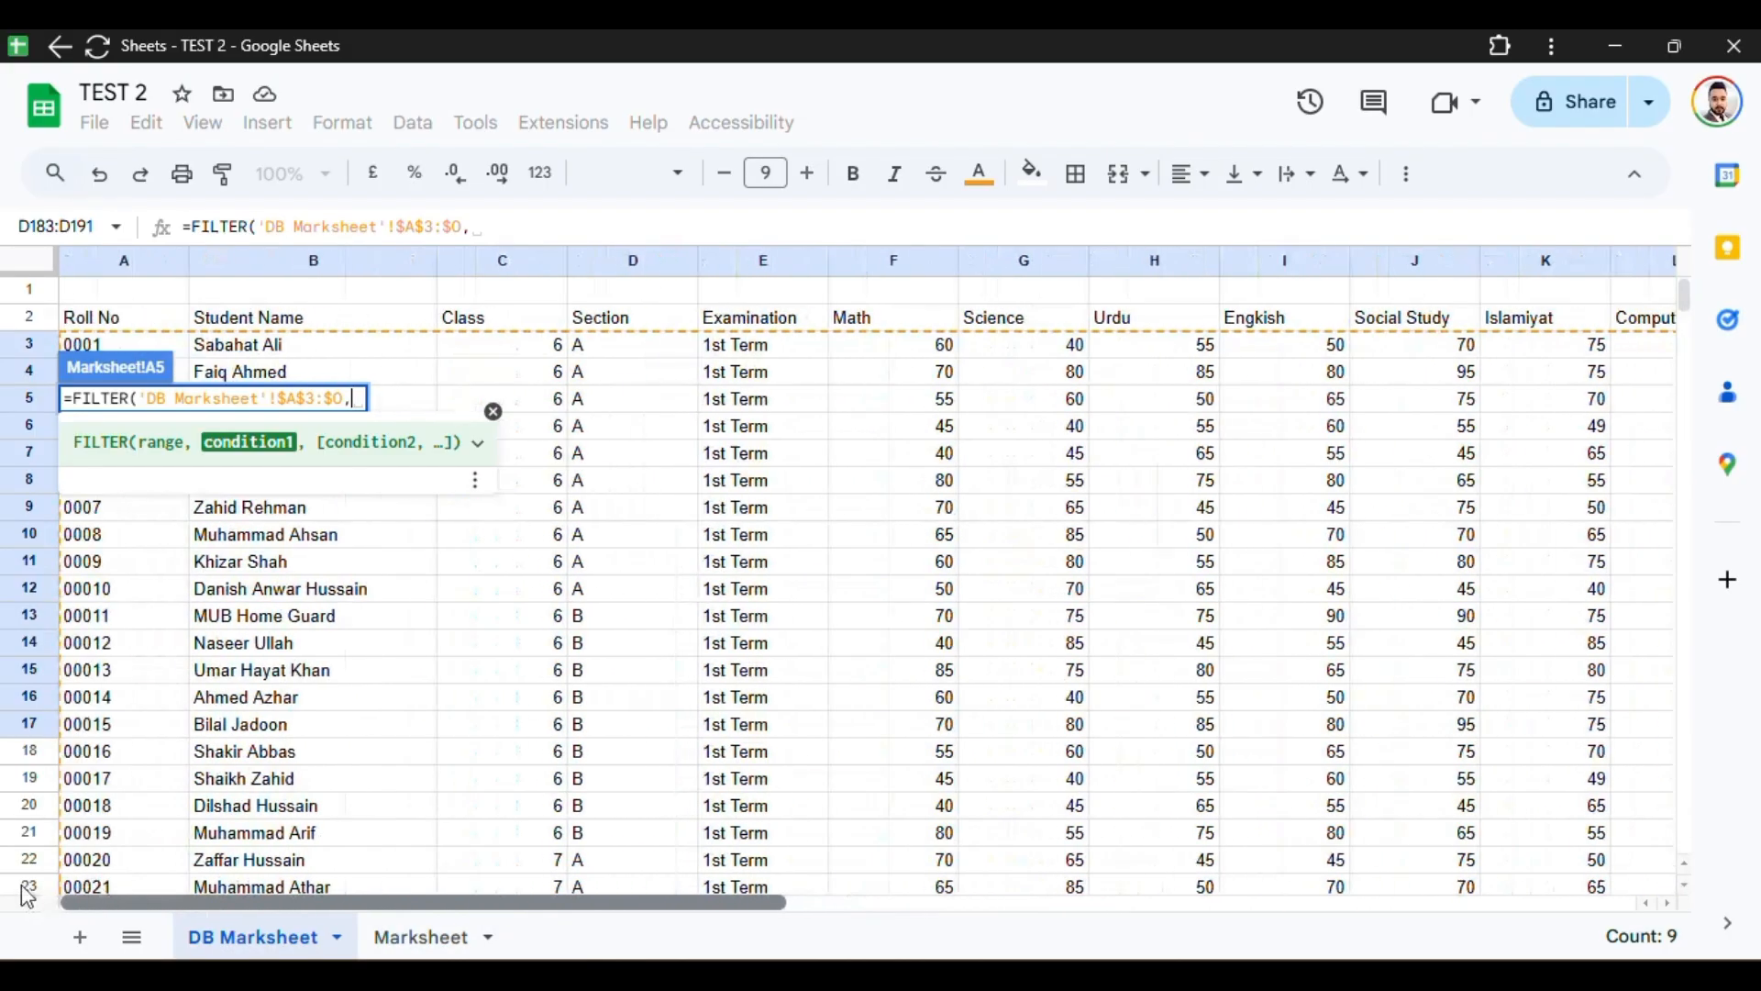
click(537, 357)
drag(537, 358, 551, 573)
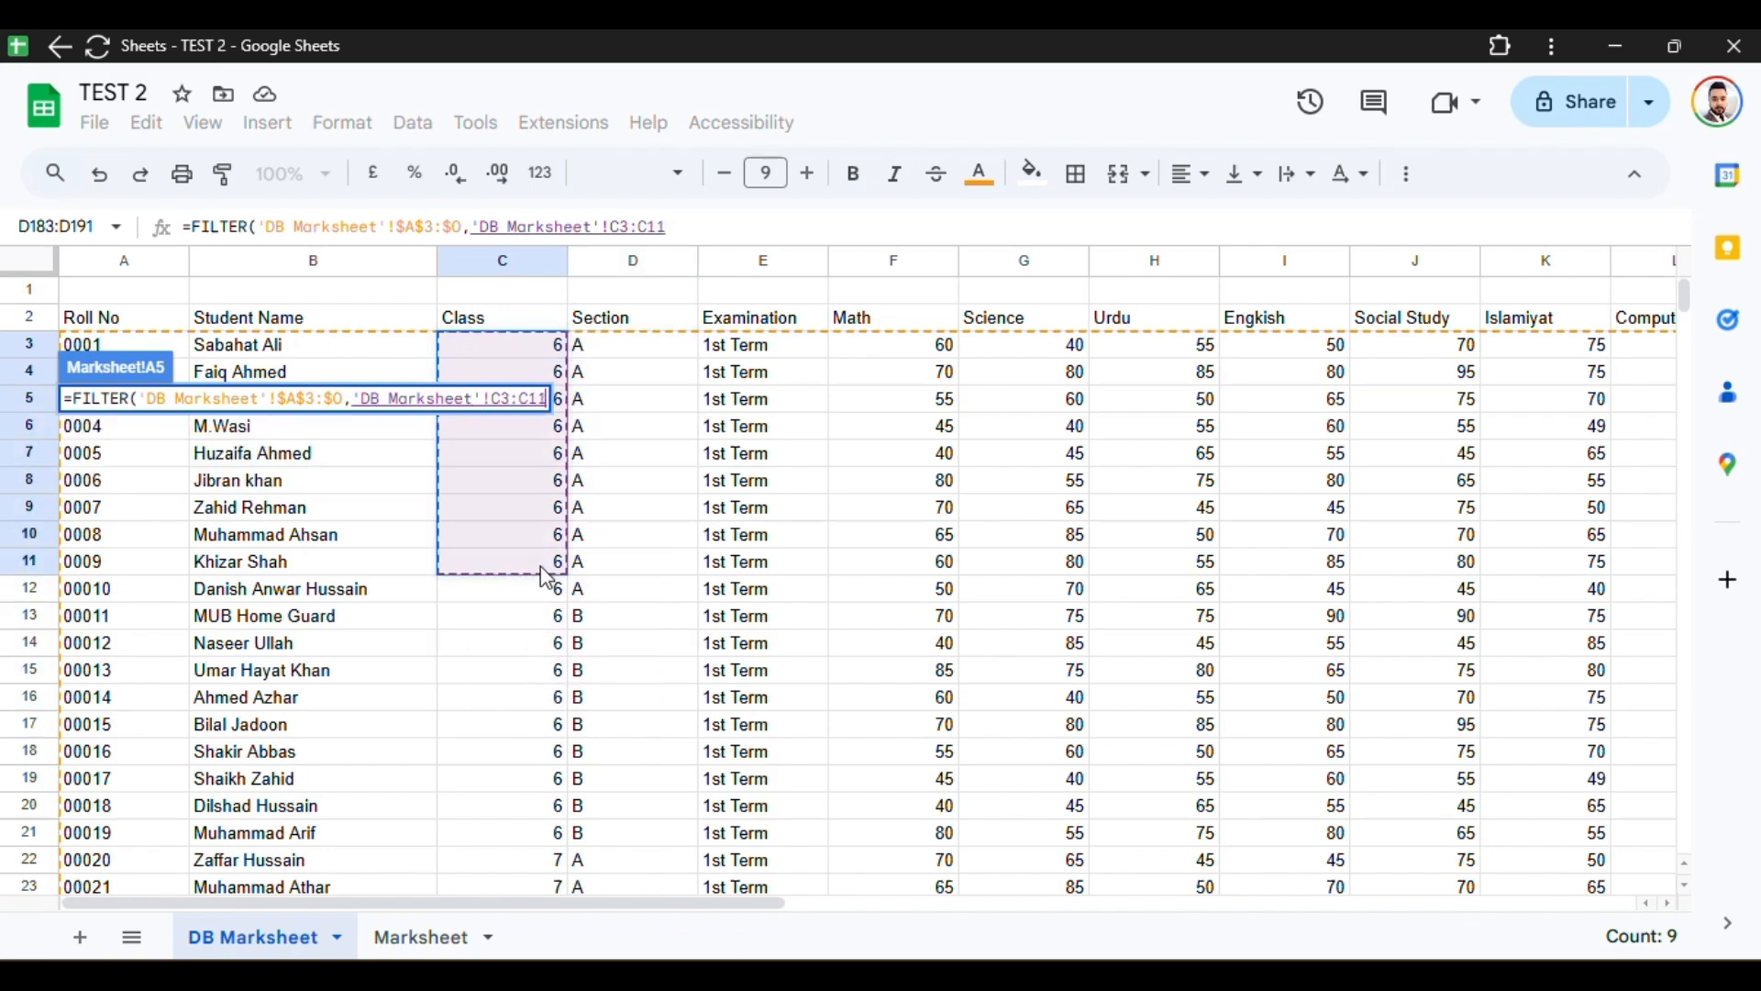
key(BackSpace)
key(BackSpace)
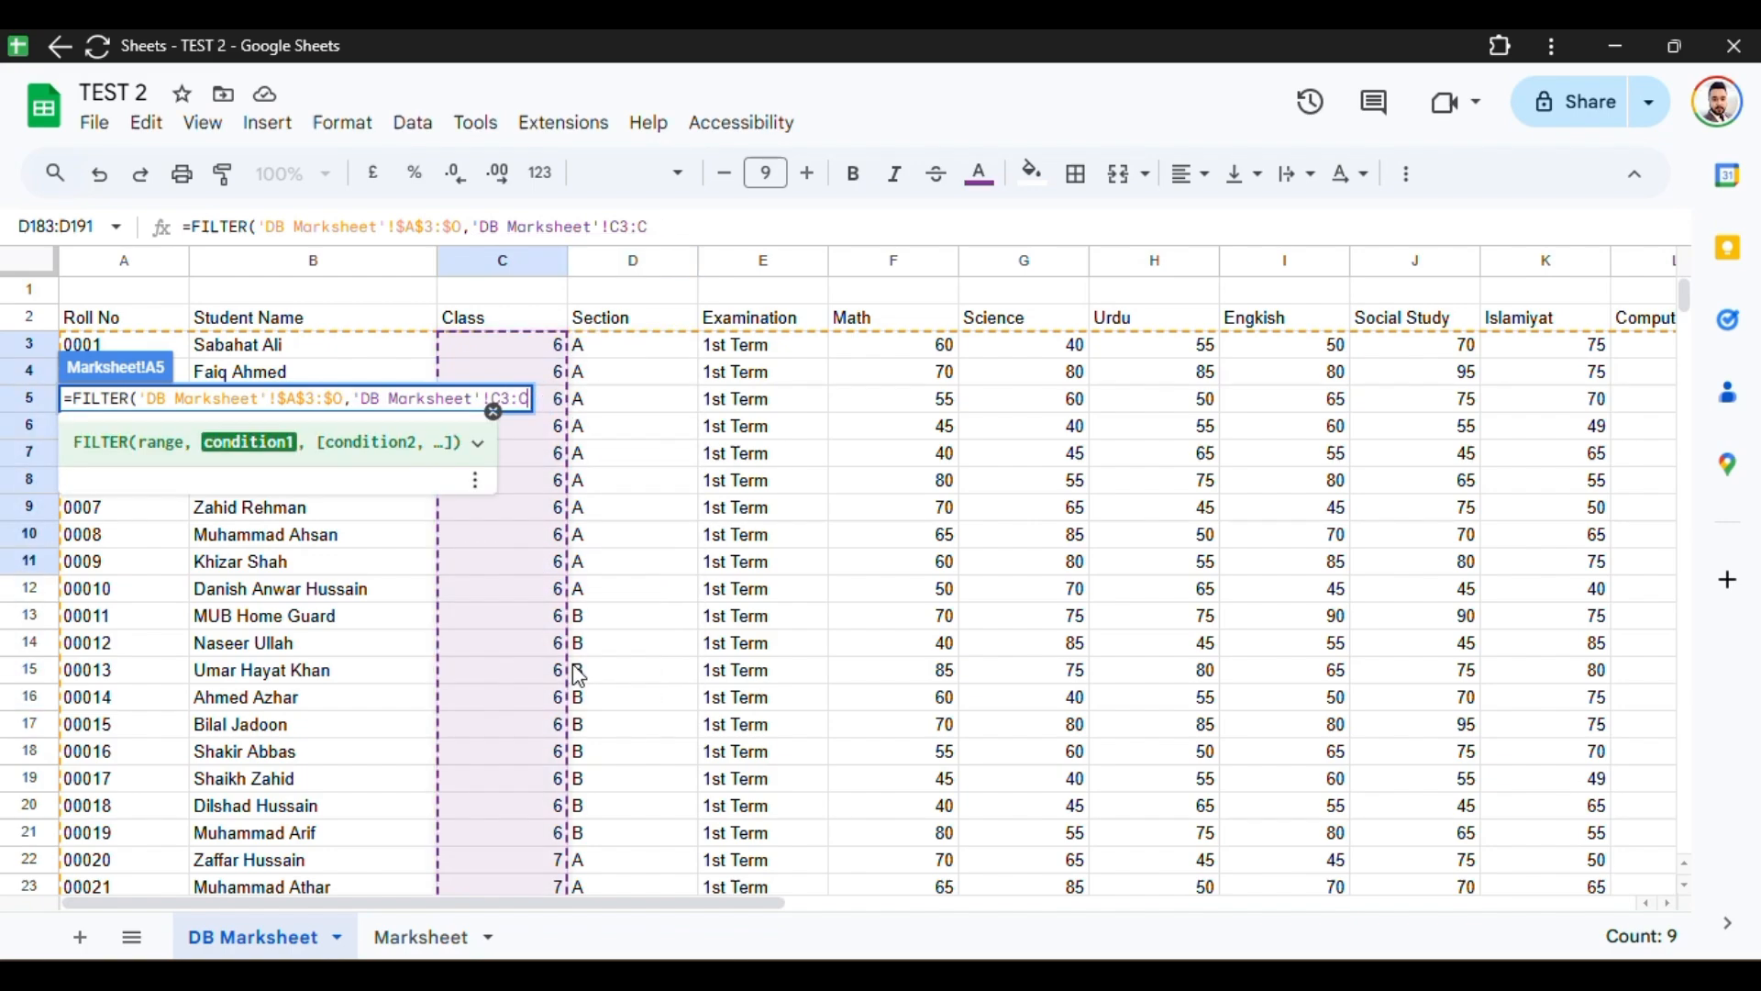
text(,)
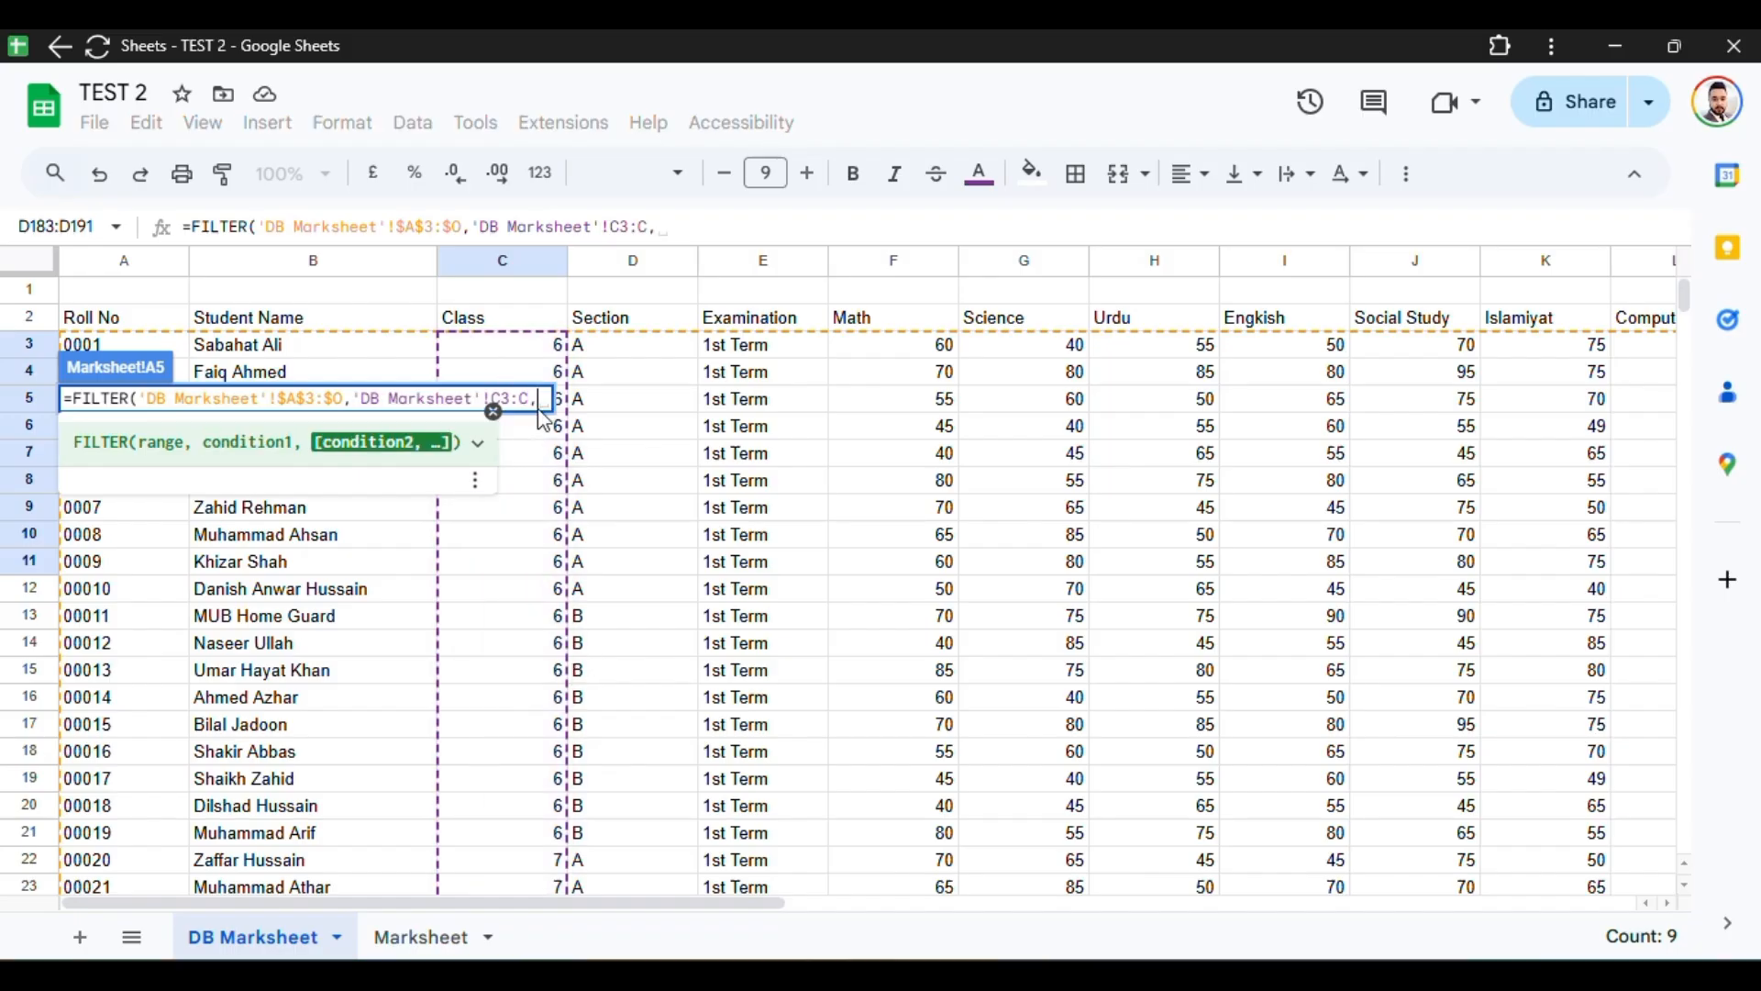
Step: Add the Section column range 'DB Marksheet'!D3:D as the FILTER formula's second condition range
drag(643, 356, 686, 647)
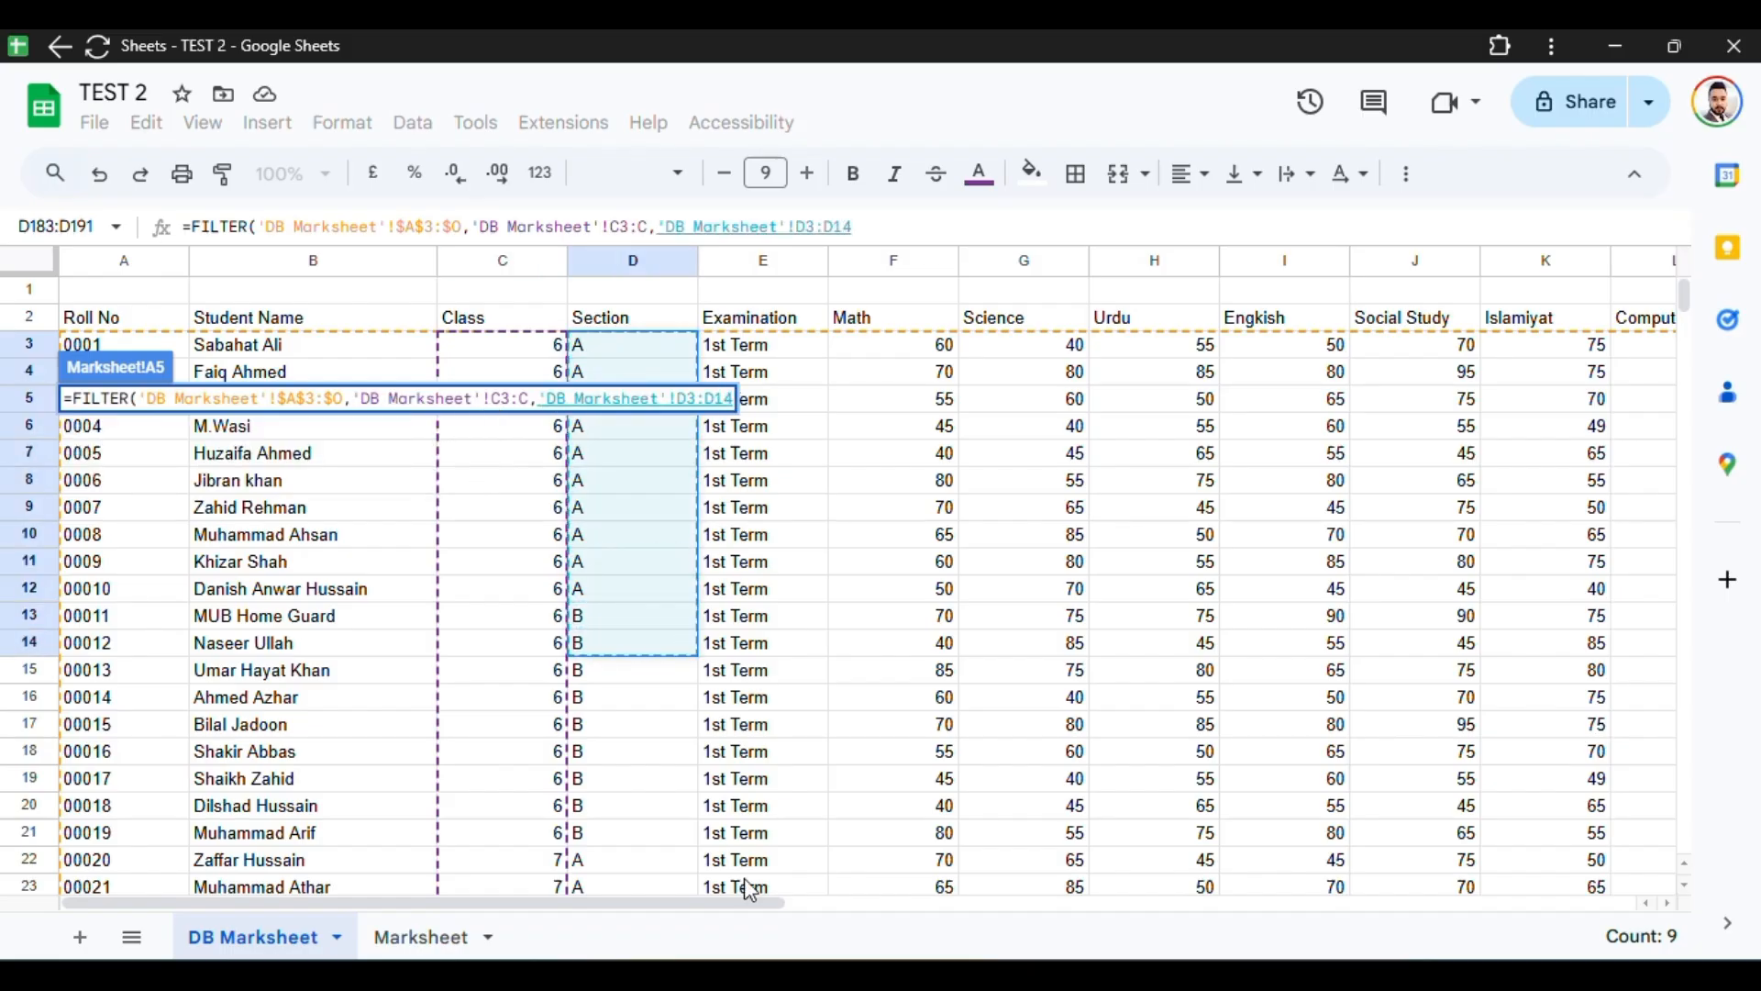
key(BackSpace)
key(BackSpace)
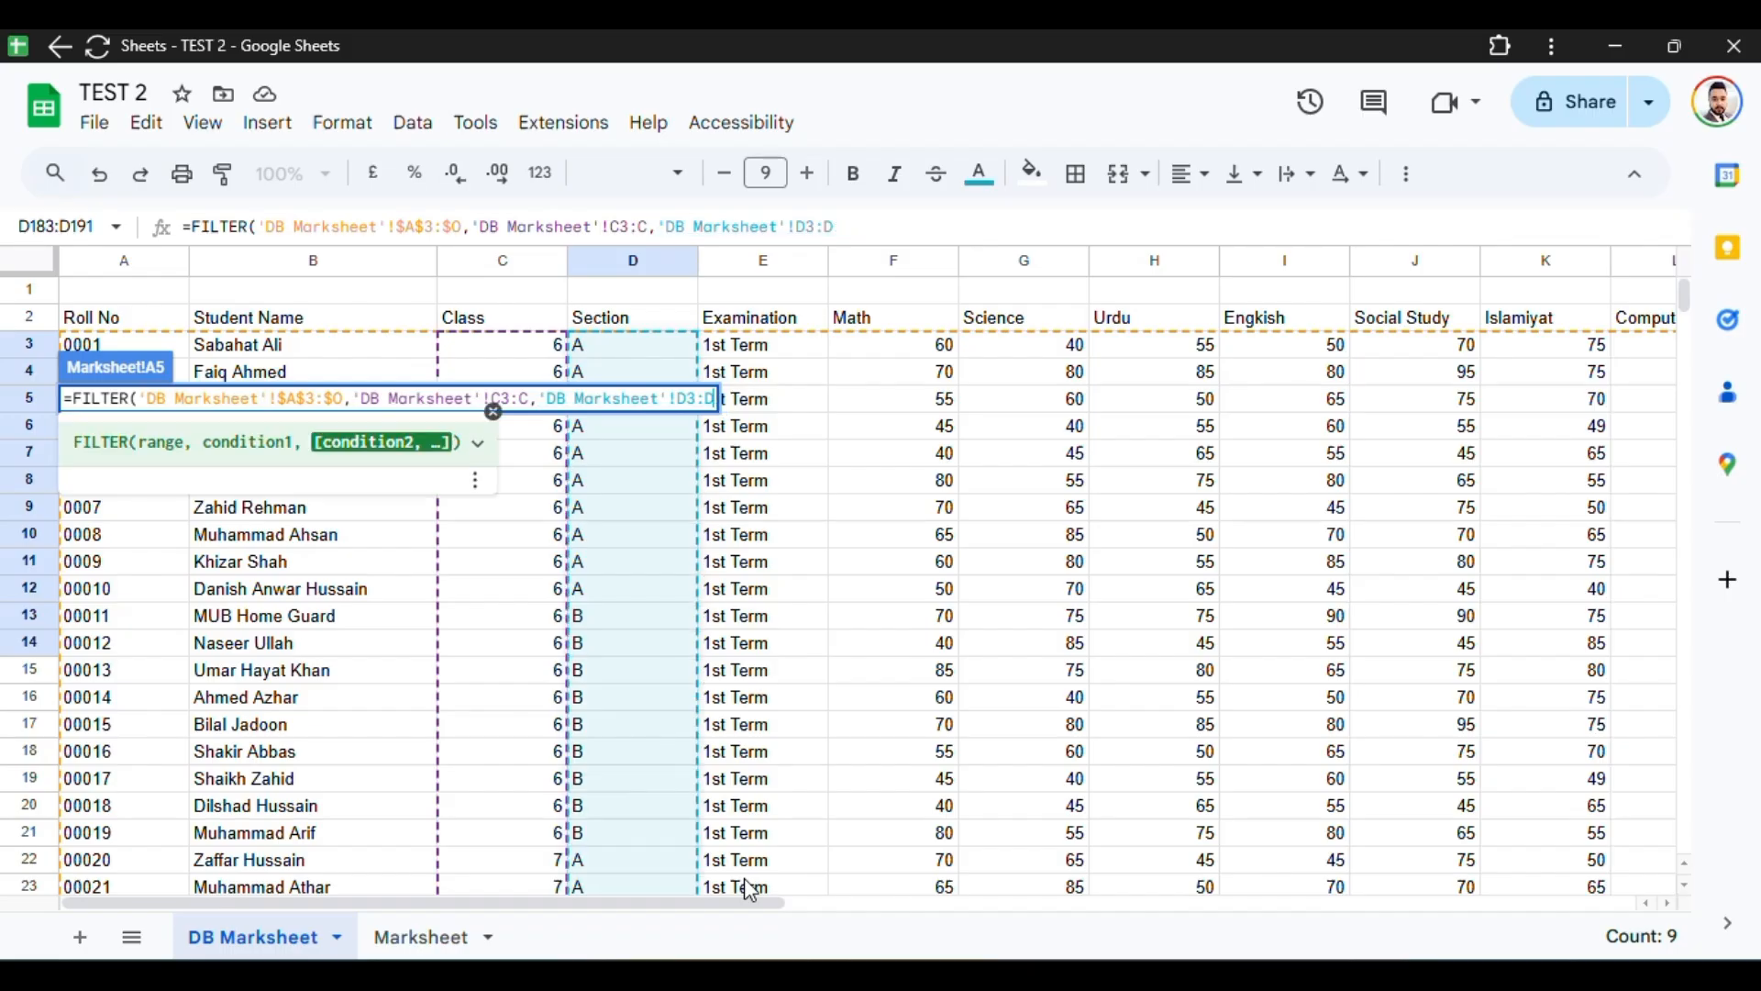
text(,)
Step: Add a third FILTER condition matching the Examination column 'DB Marksheet'!E3:E to Marksheet cell $D$2
drag(774, 347, 805, 672)
key(BackSpace)
key(BackSpace)
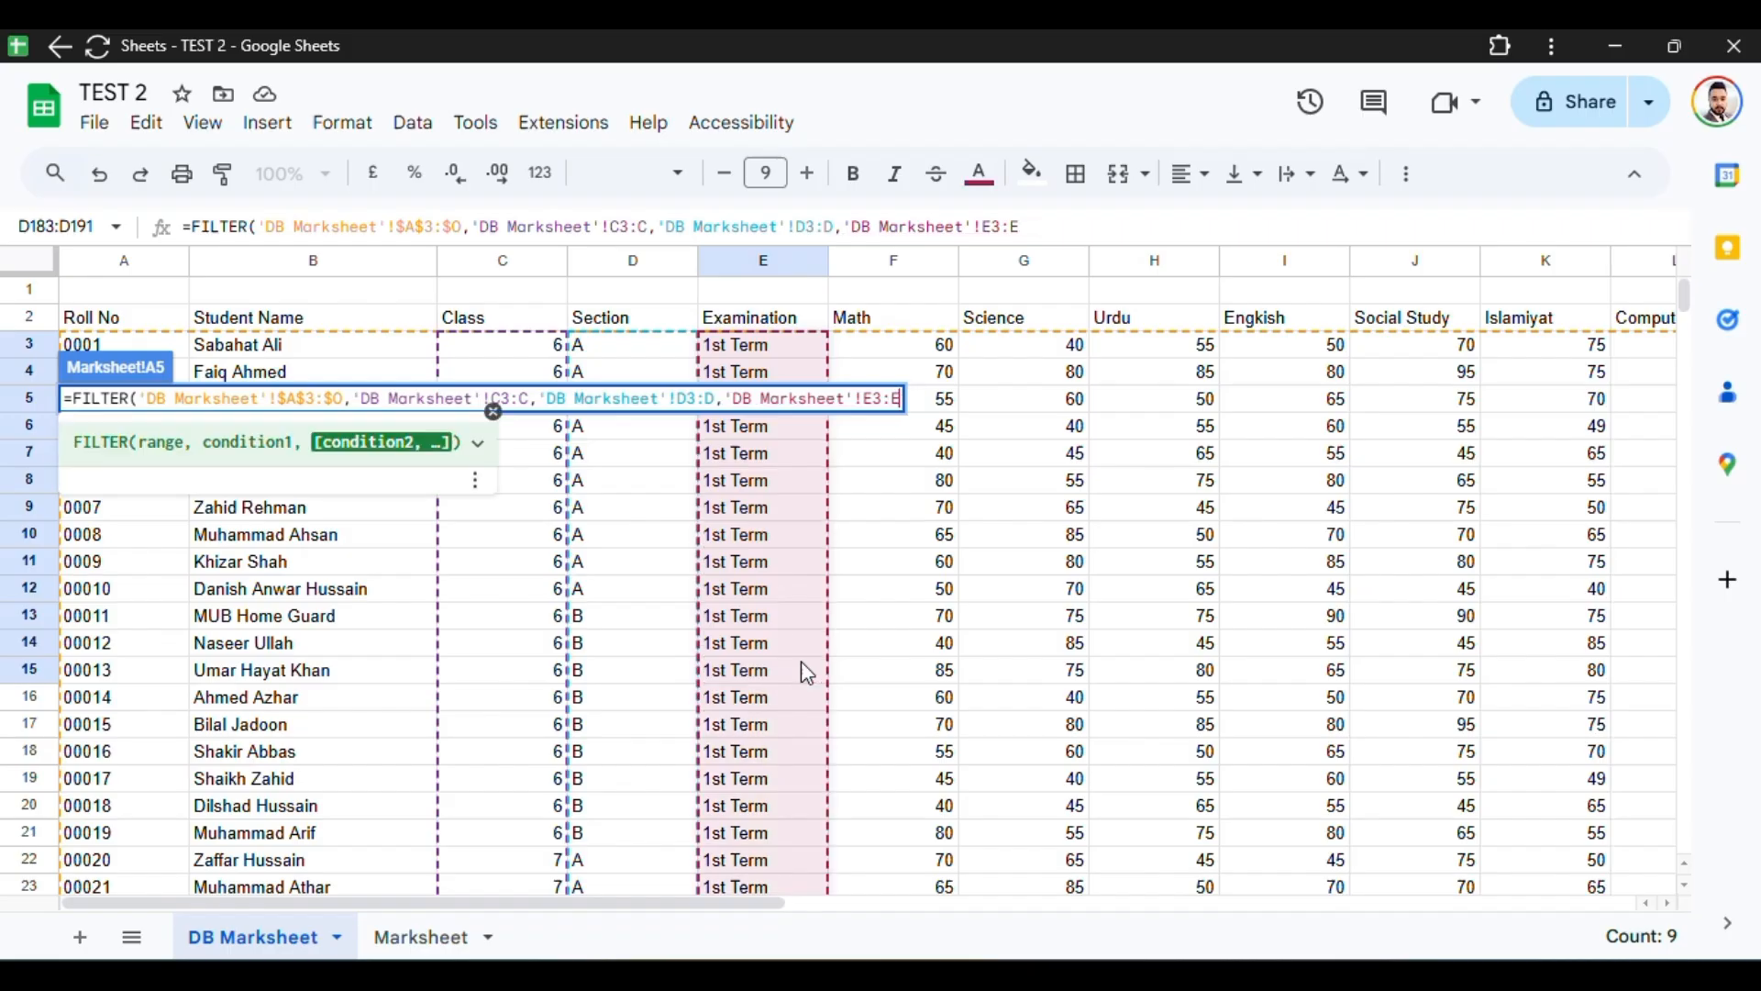
text(=)
click(394, 935)
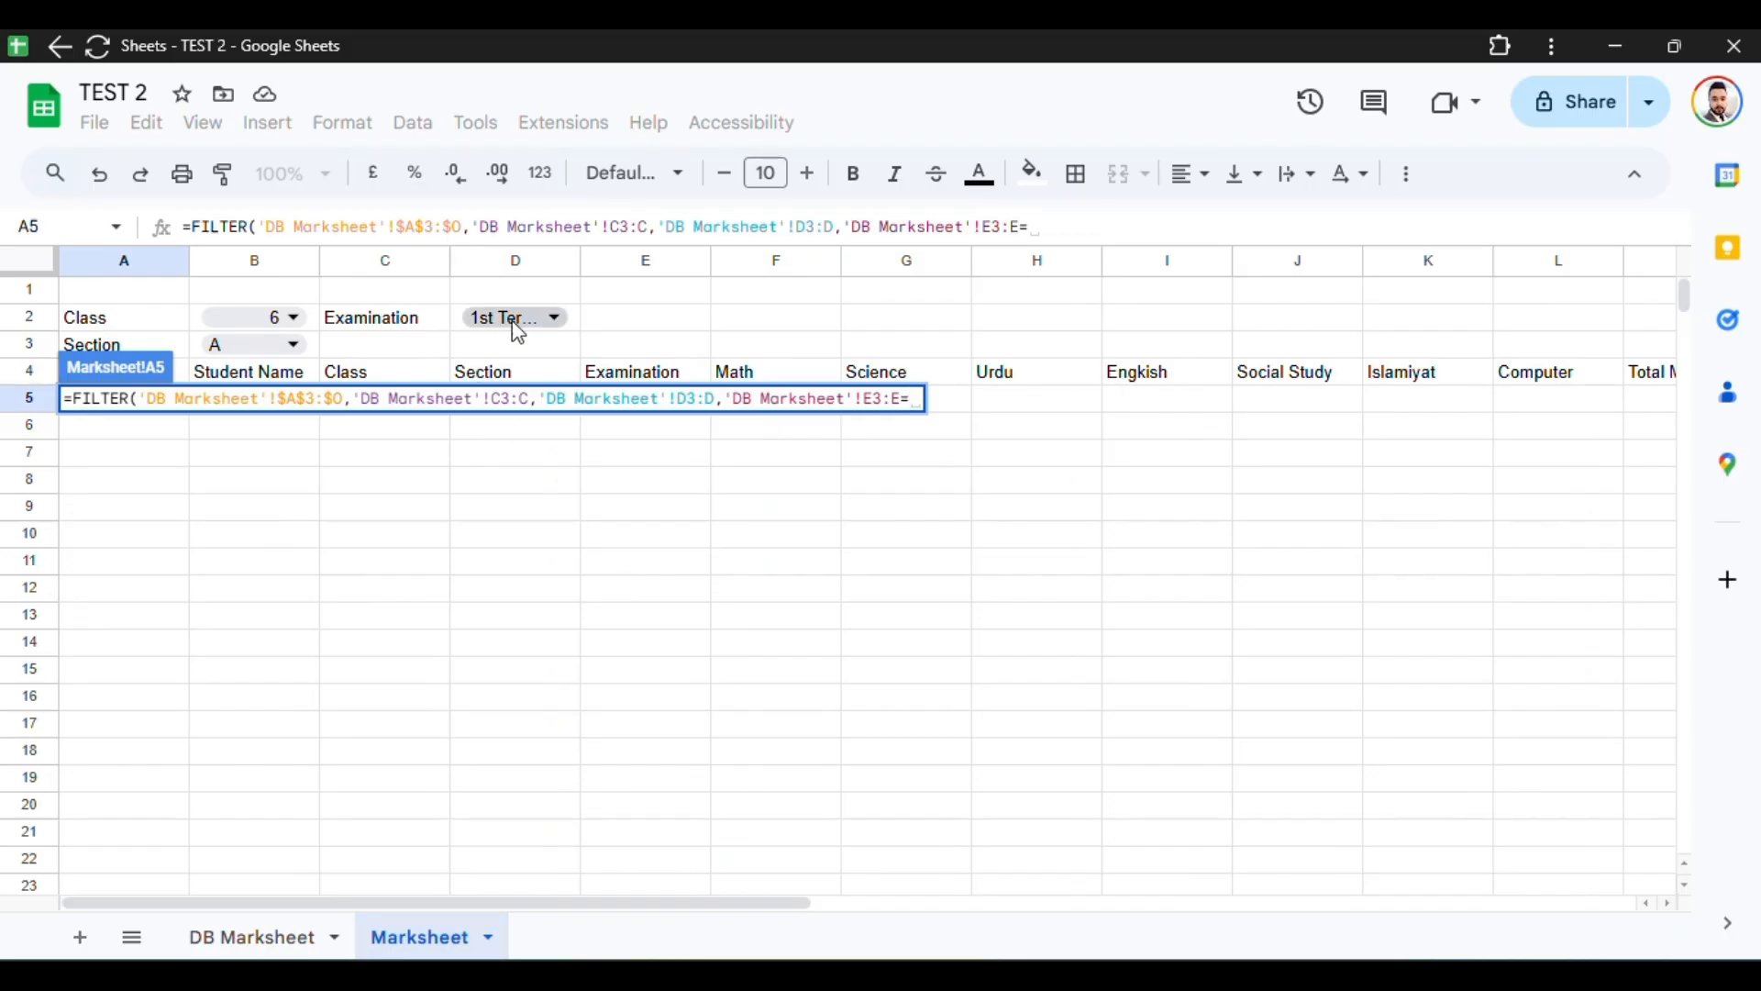
click(559, 326)
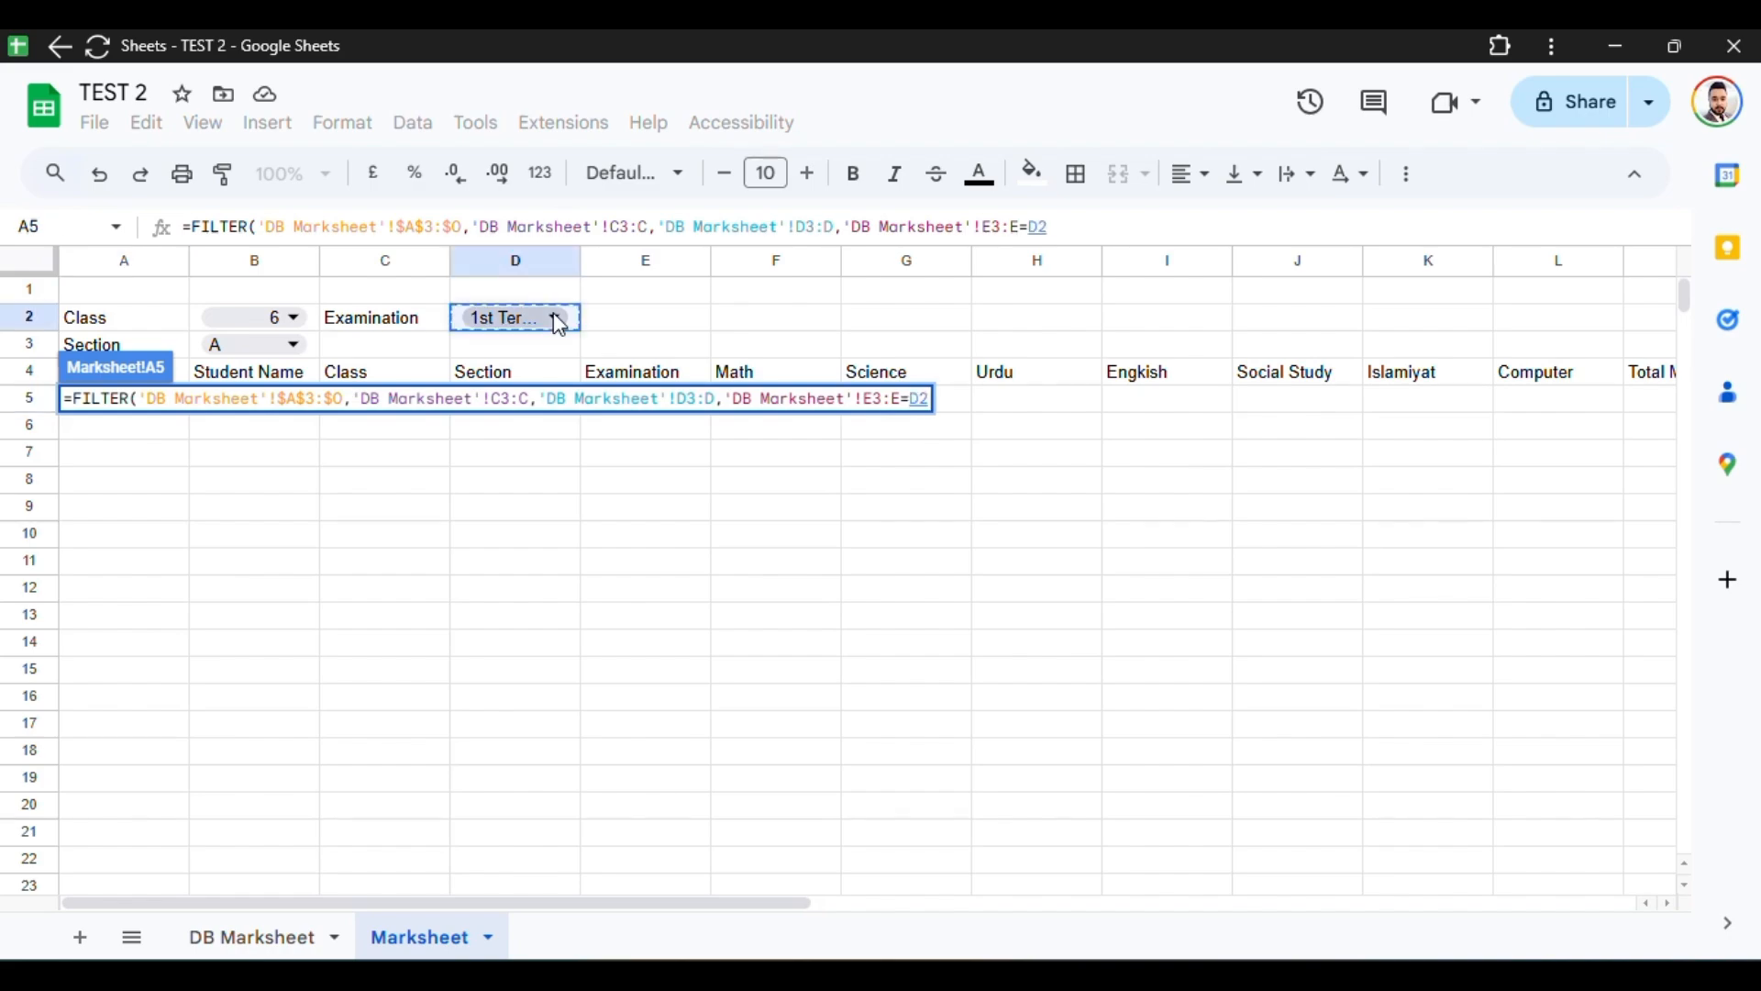
key(F4)
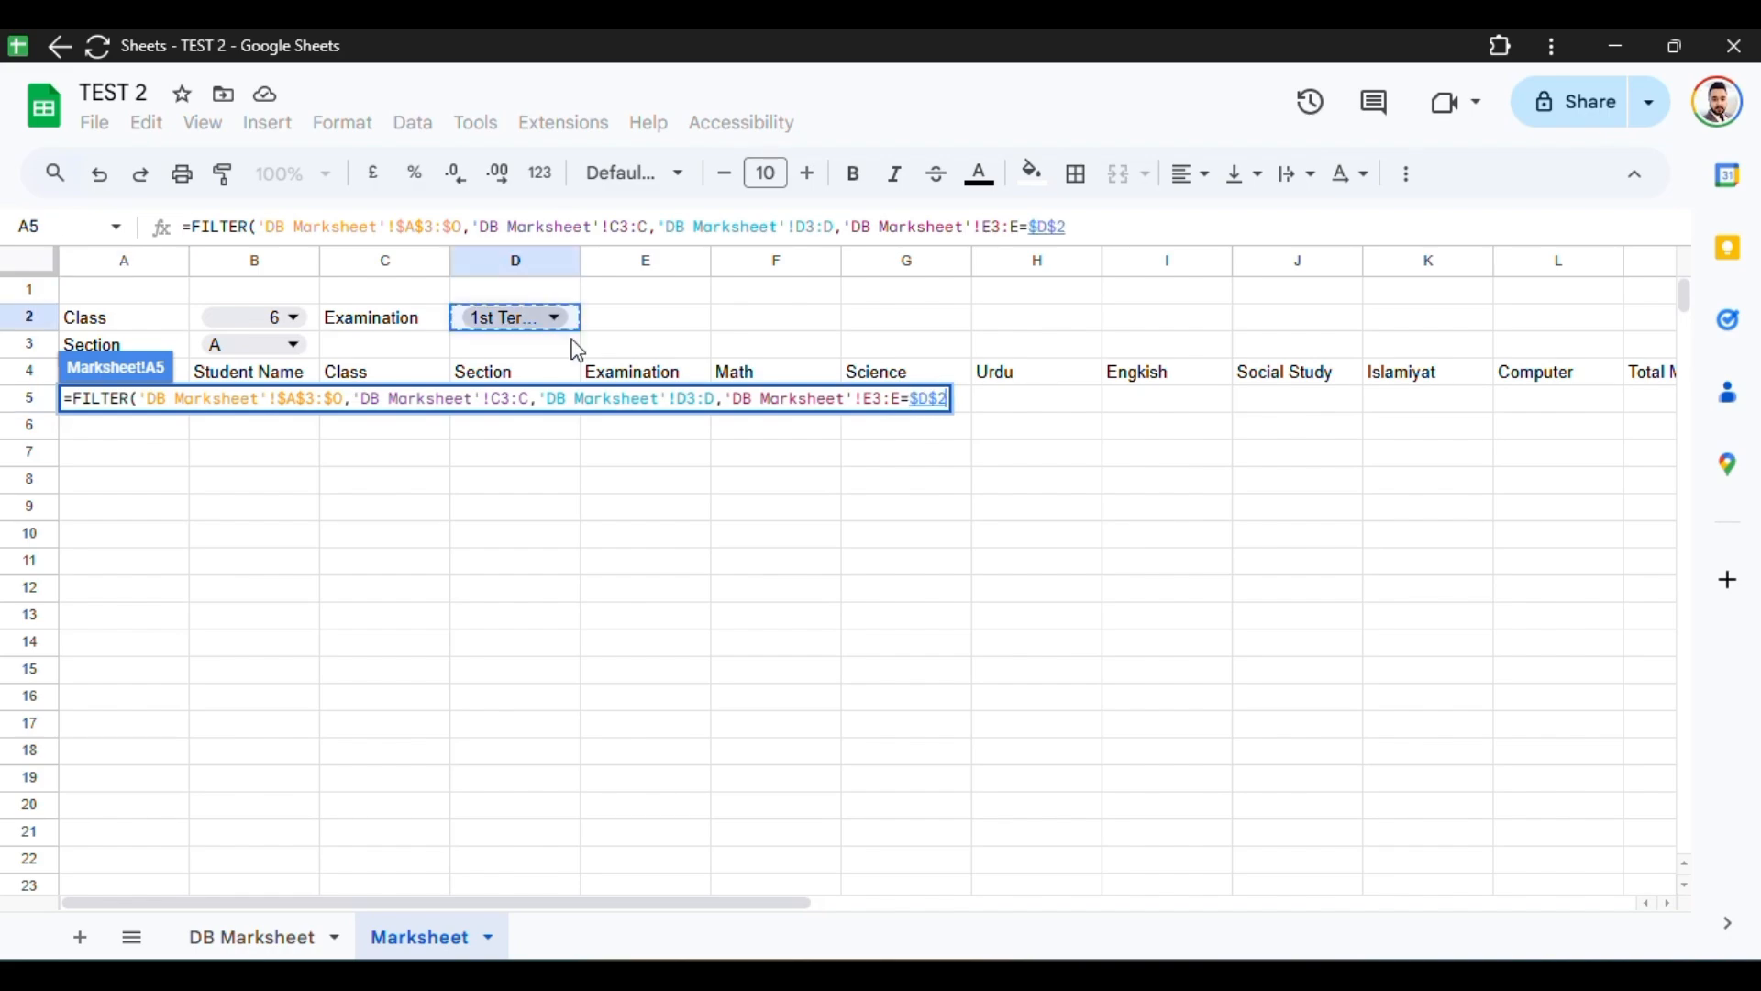
Step: Complete the Class condition in the FILTER formula so that 'DB Marksheet'!C3:C equals cell $B$2
click(725, 398)
key(Left)
key(Left)
key(Left)
key(Left)
key(Left)
key(Left)
key(Left)
key(Left)
key(Left)
key(Left)
key(Left)
key(Left)
key(Left)
key(Left)
key(Left)
key(Left)
key(Left)
key(Left)
key(Left)
key(Left)
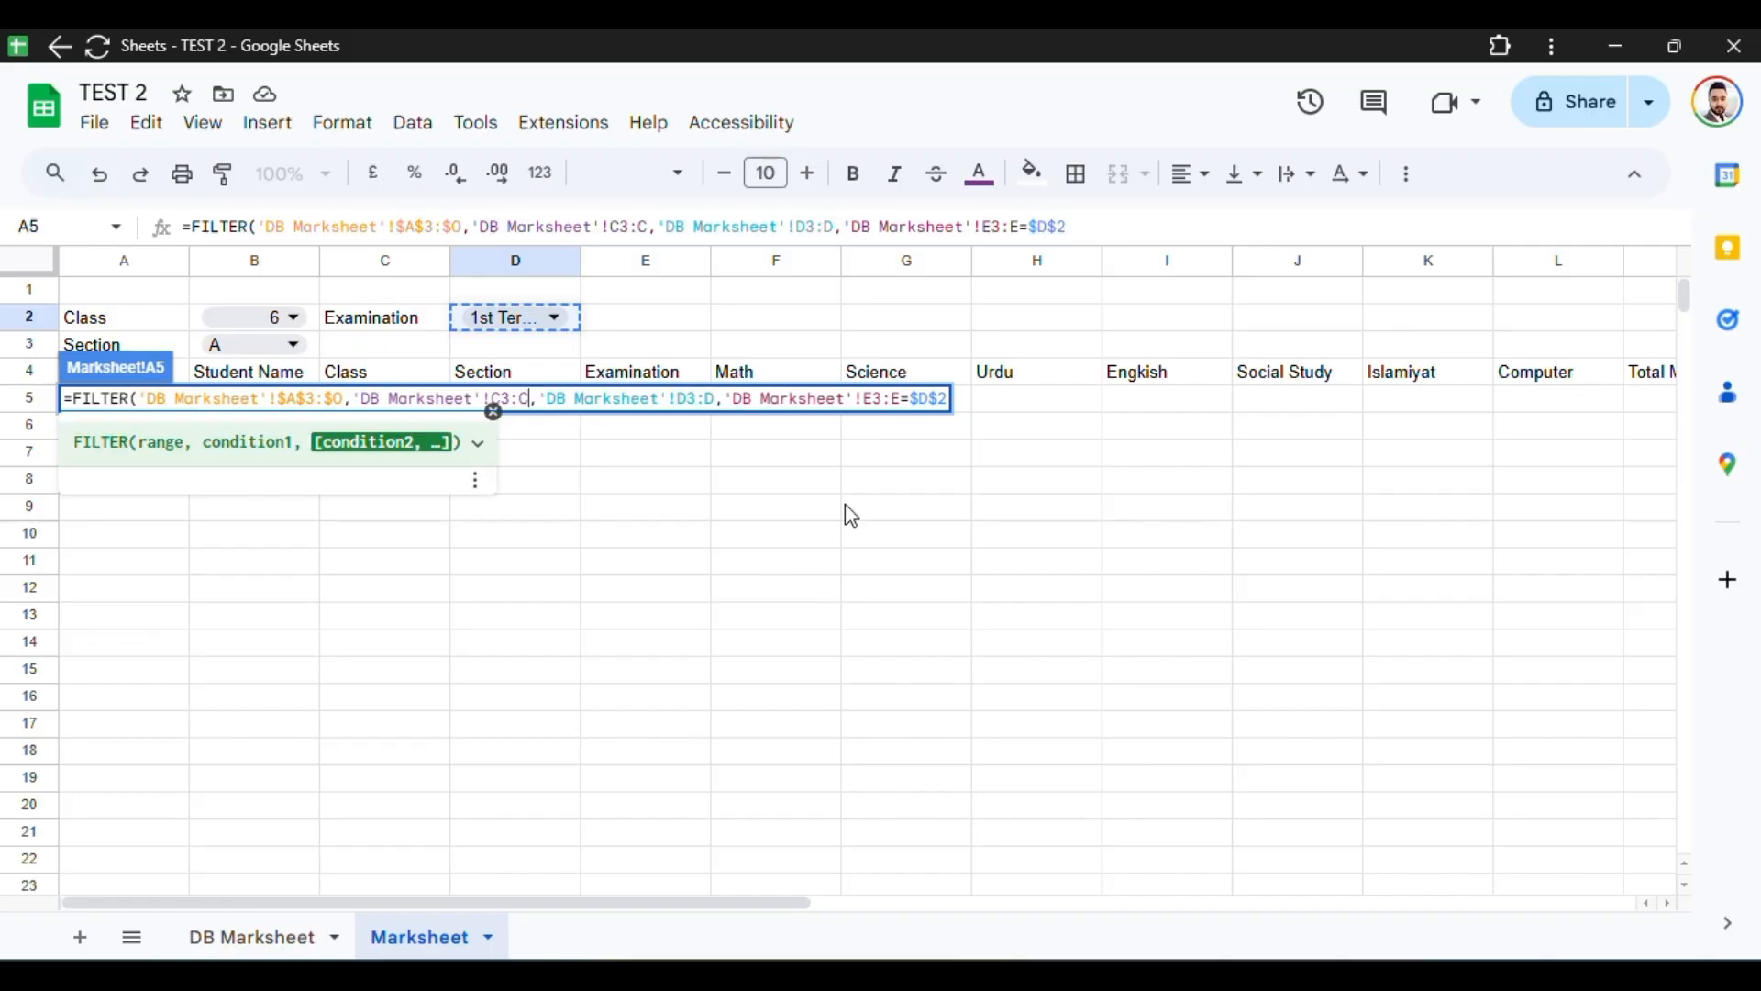
key(Left)
text(=)
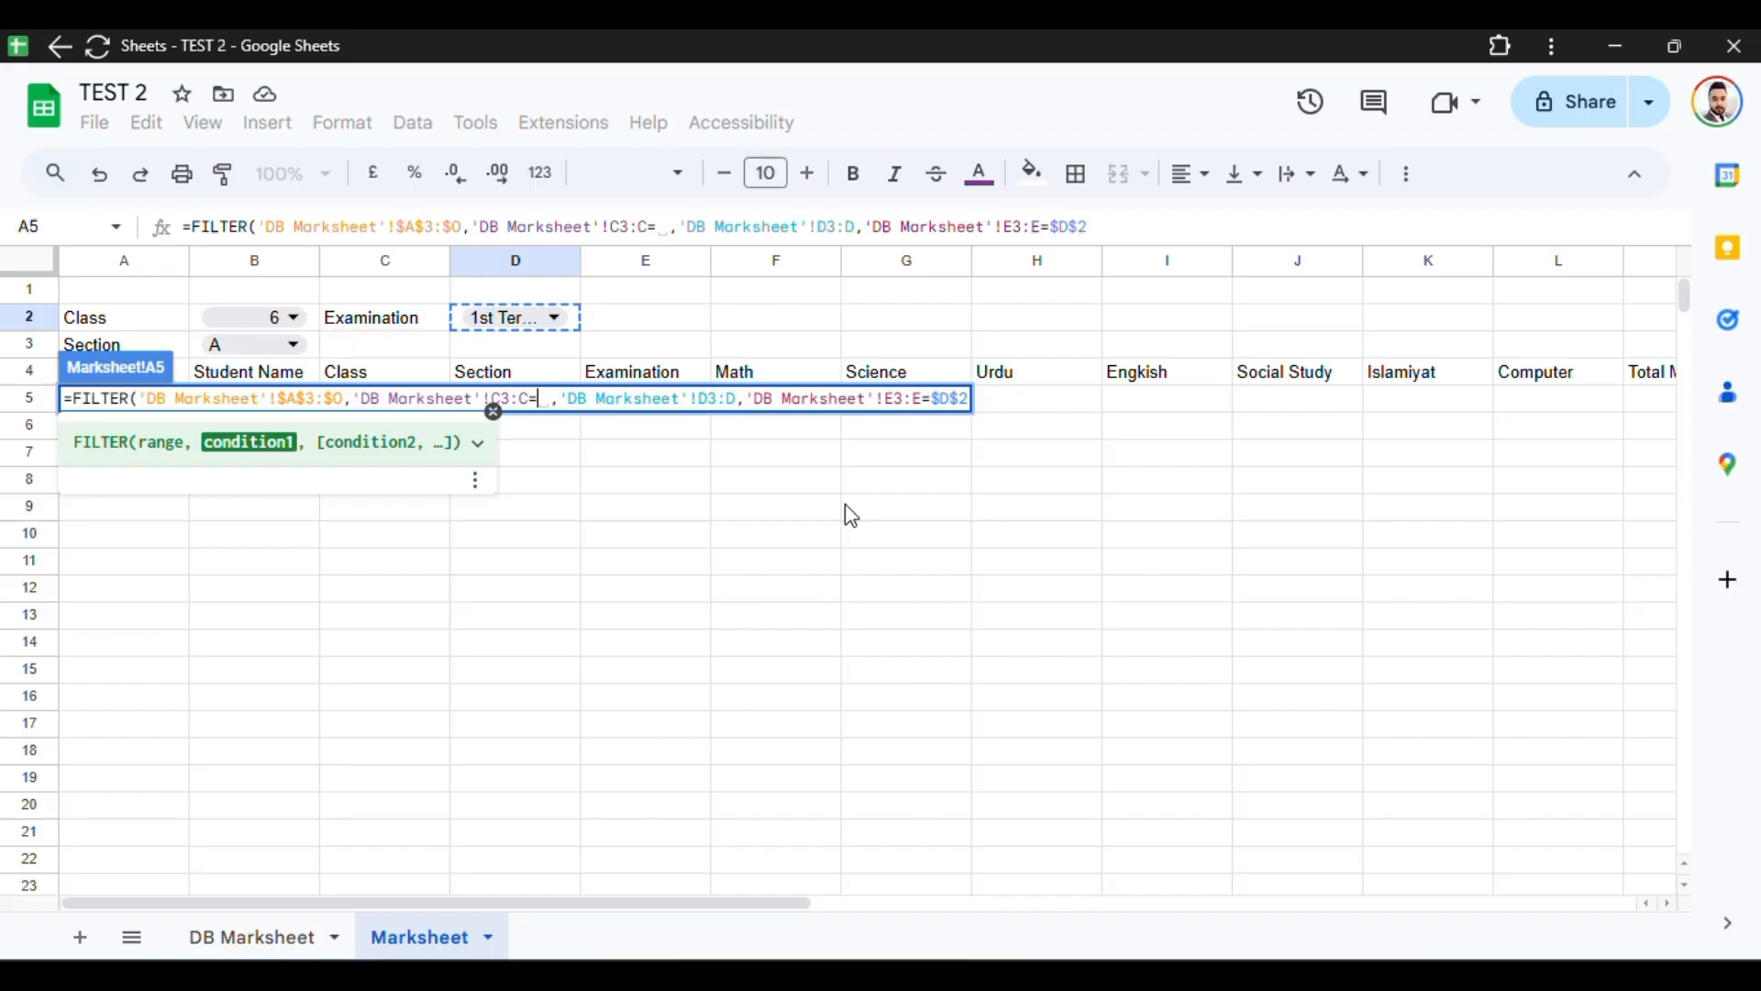
click(280, 320)
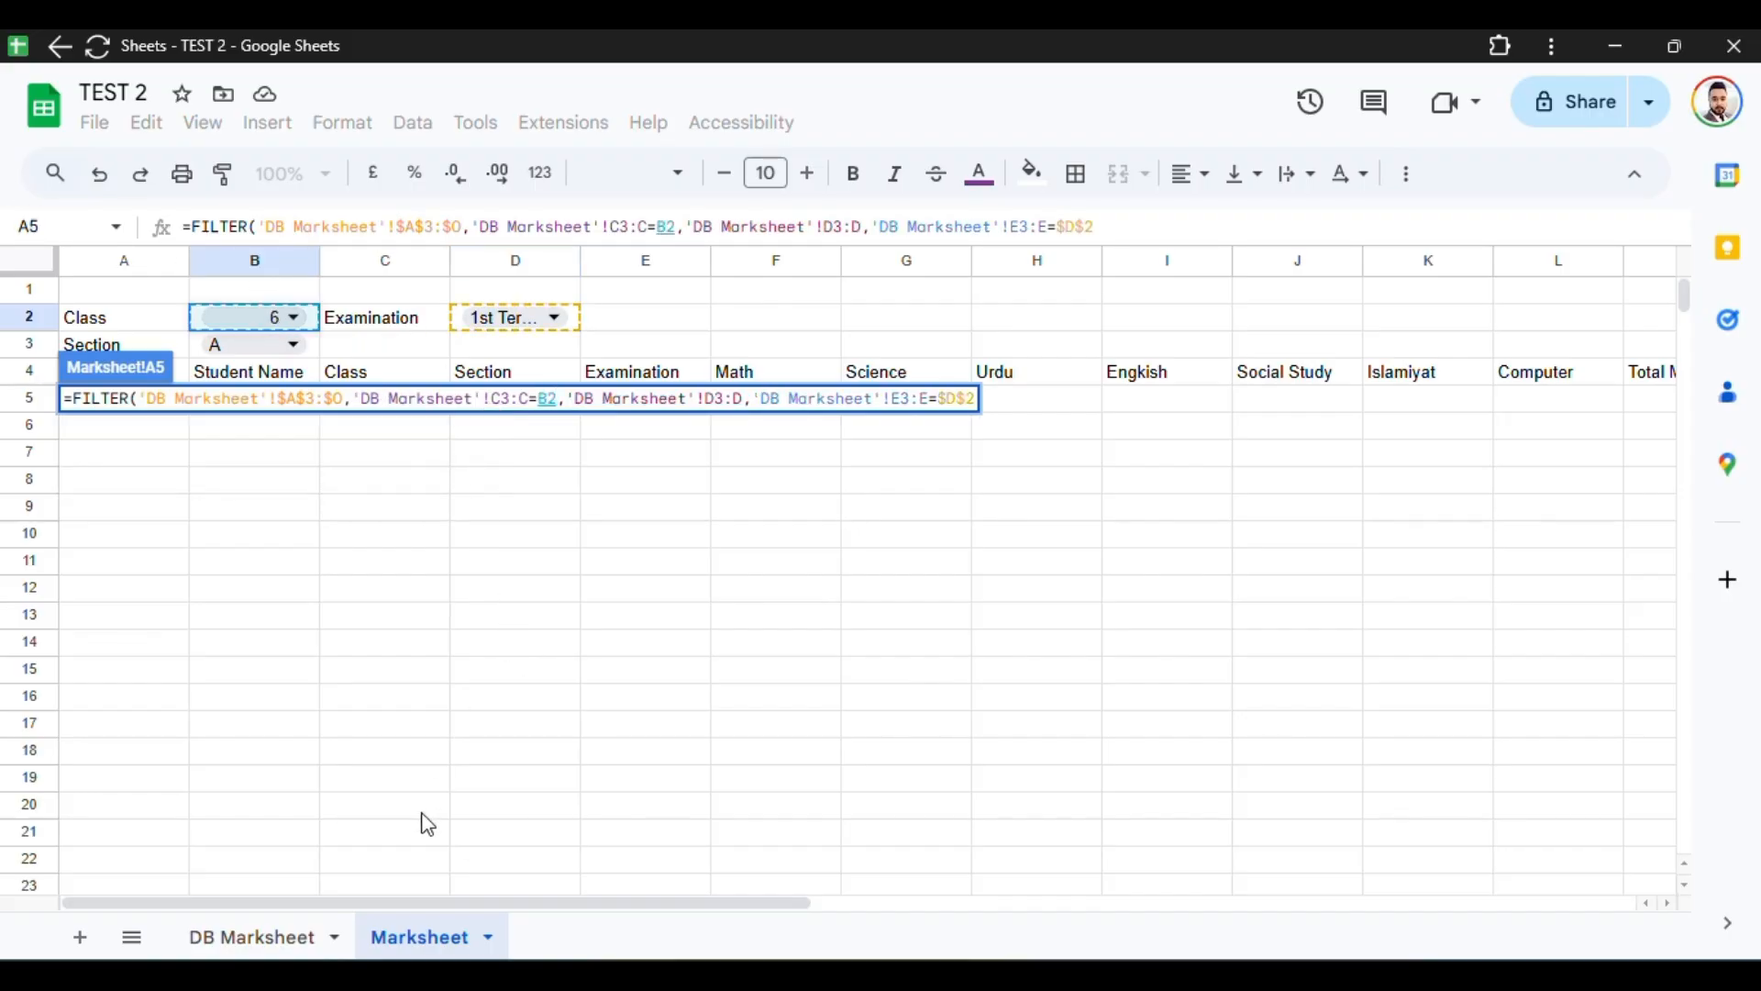
key(F4)
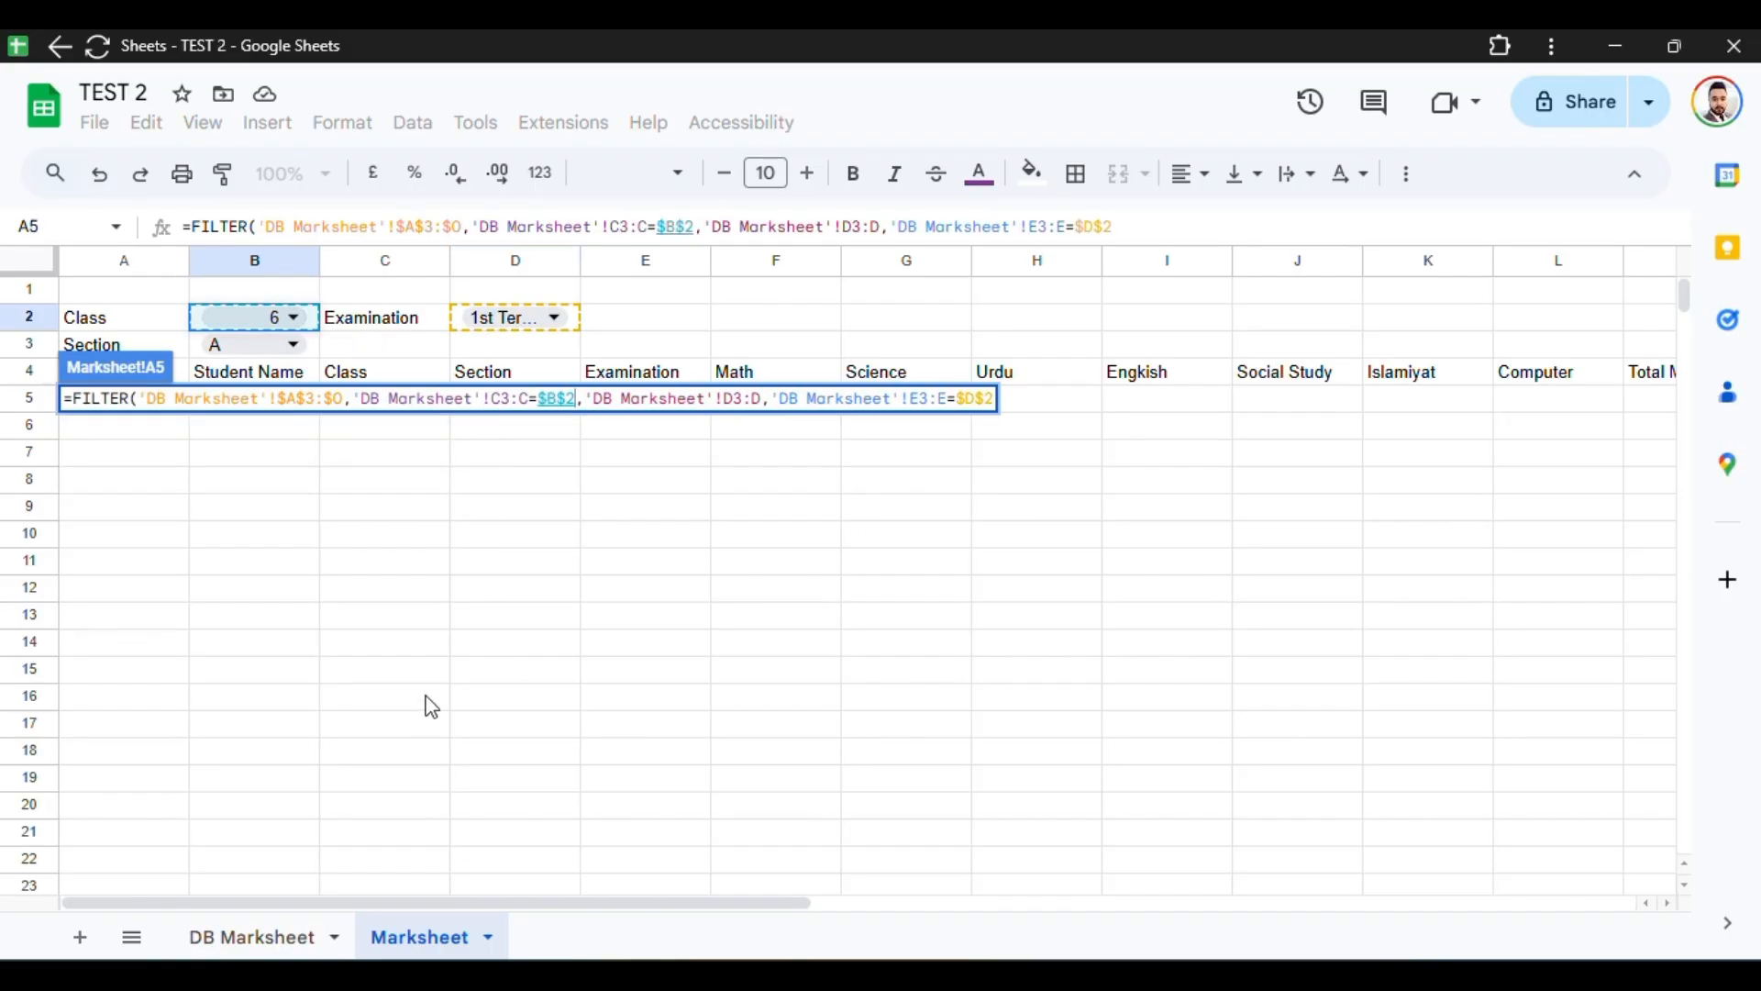
Step: Complete the Section condition so 'DB Marksheet'!D3:D equals $B$3 and commit the FILTER formula in A5
click(768, 400)
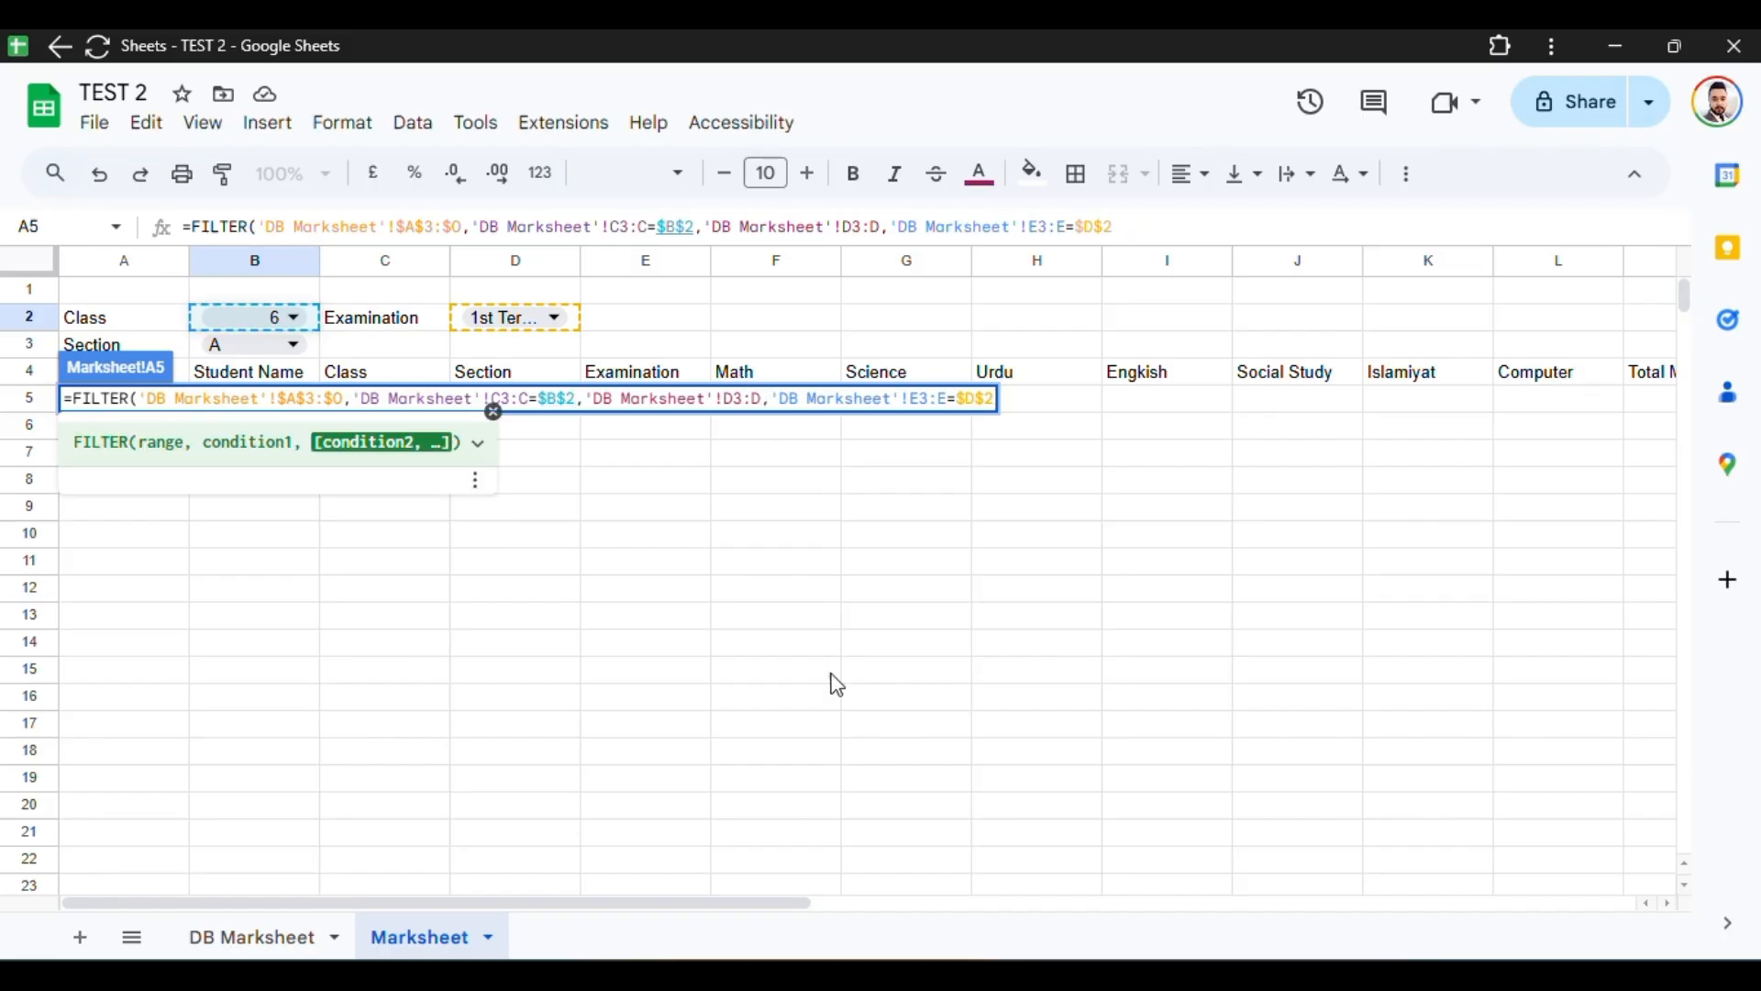
text(=_)
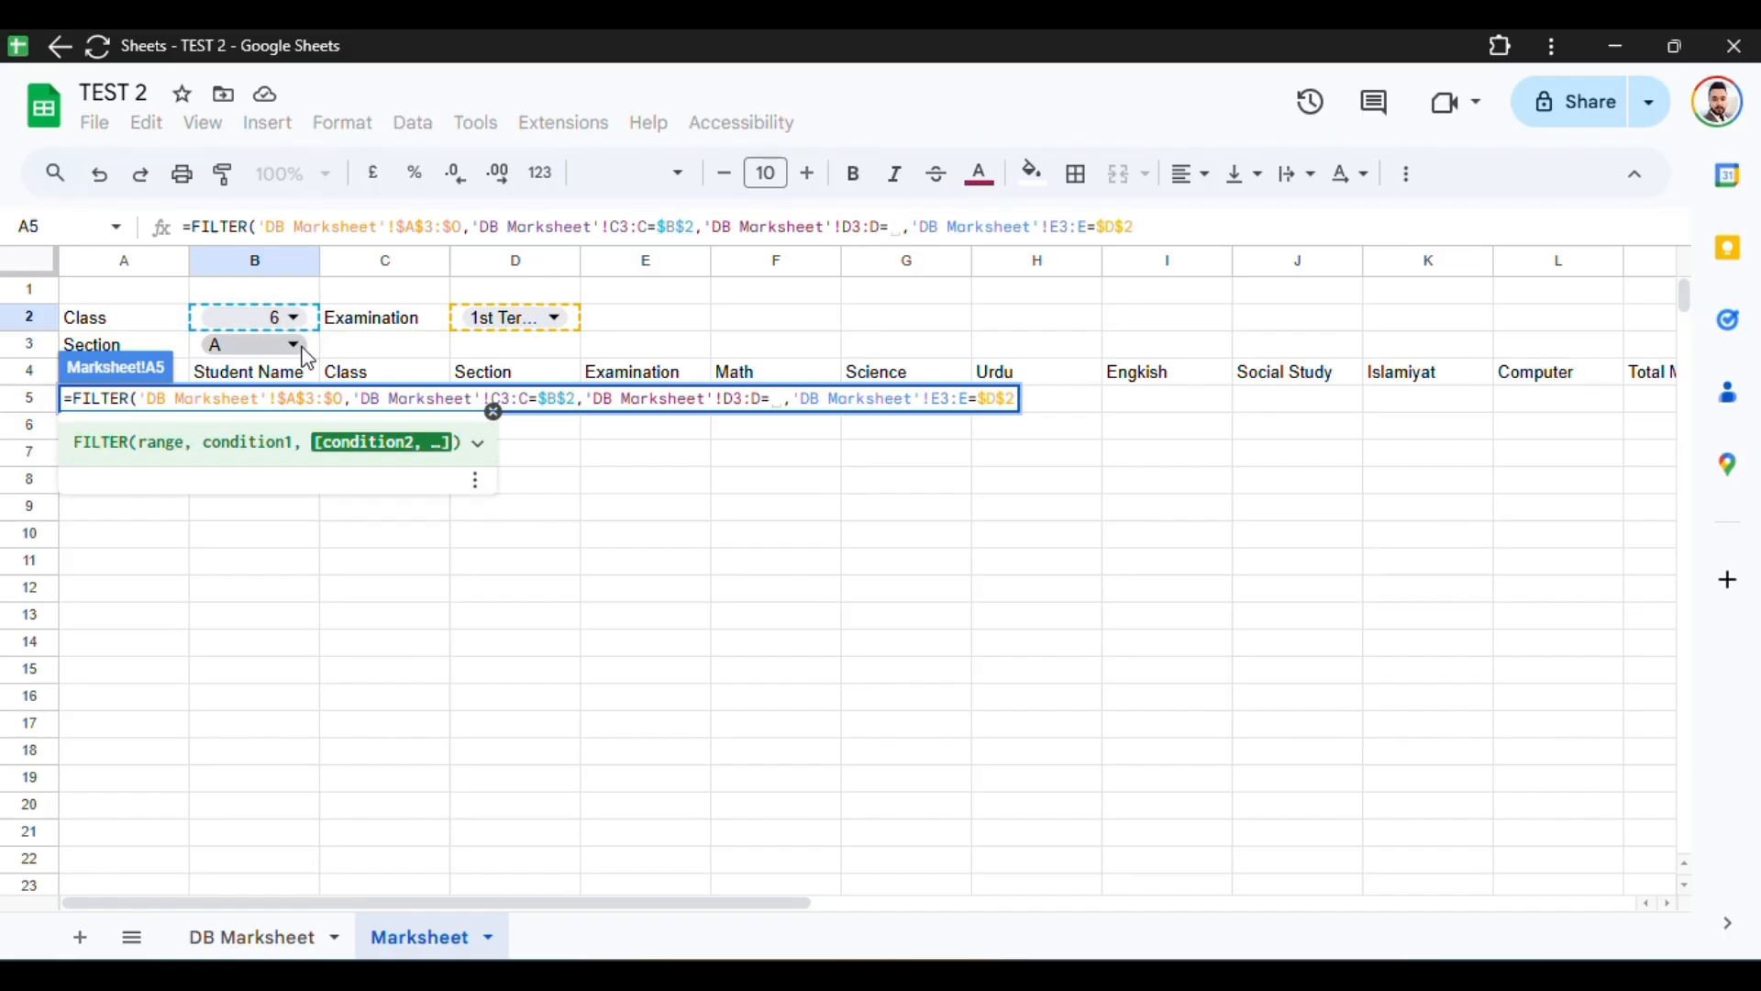
click(248, 345)
key(F4)
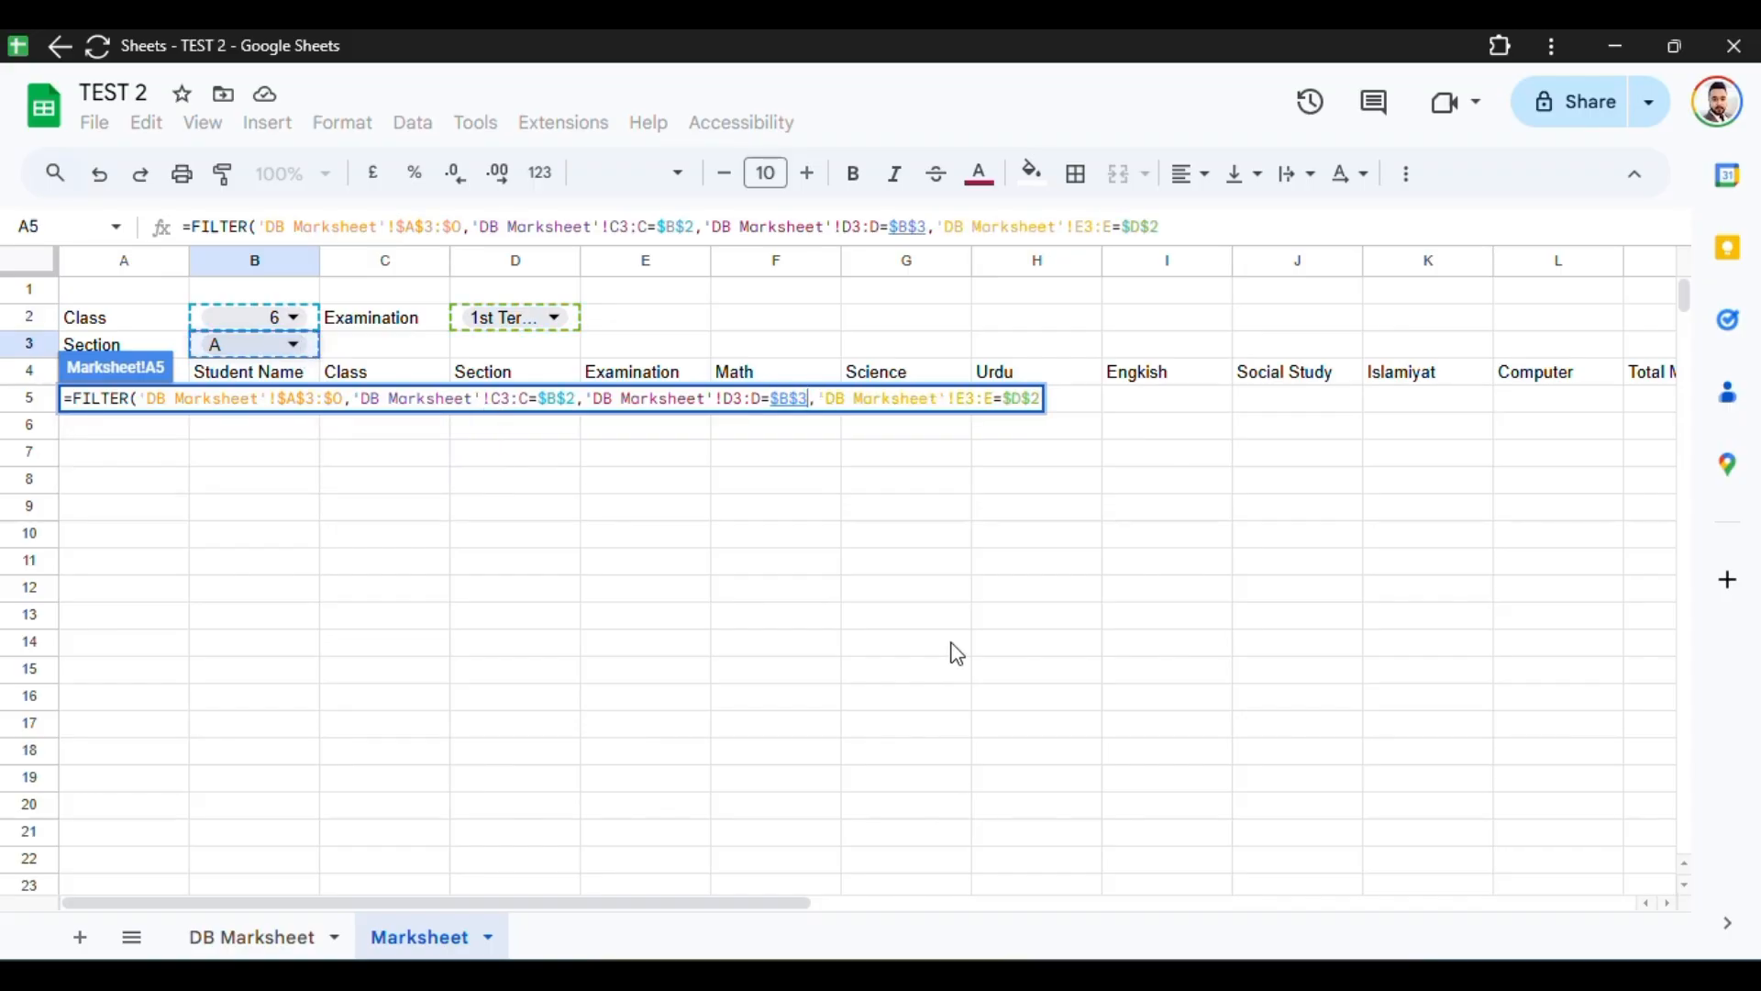
key(Return)
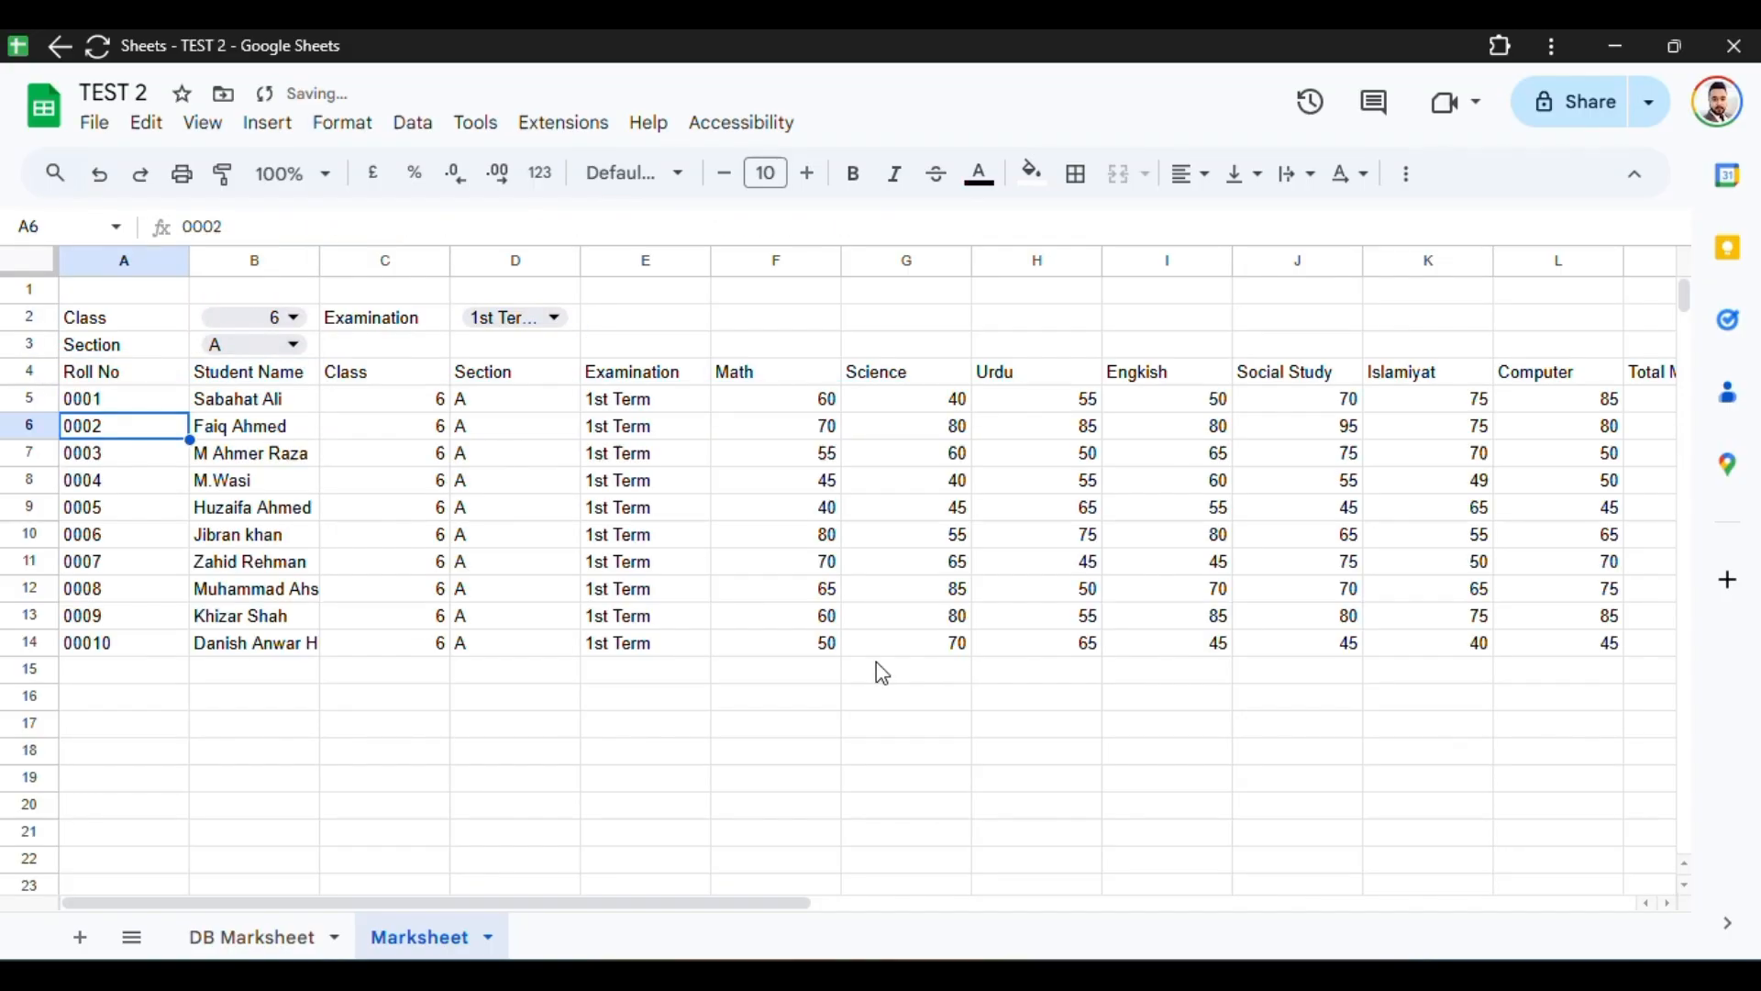
click(372, 727)
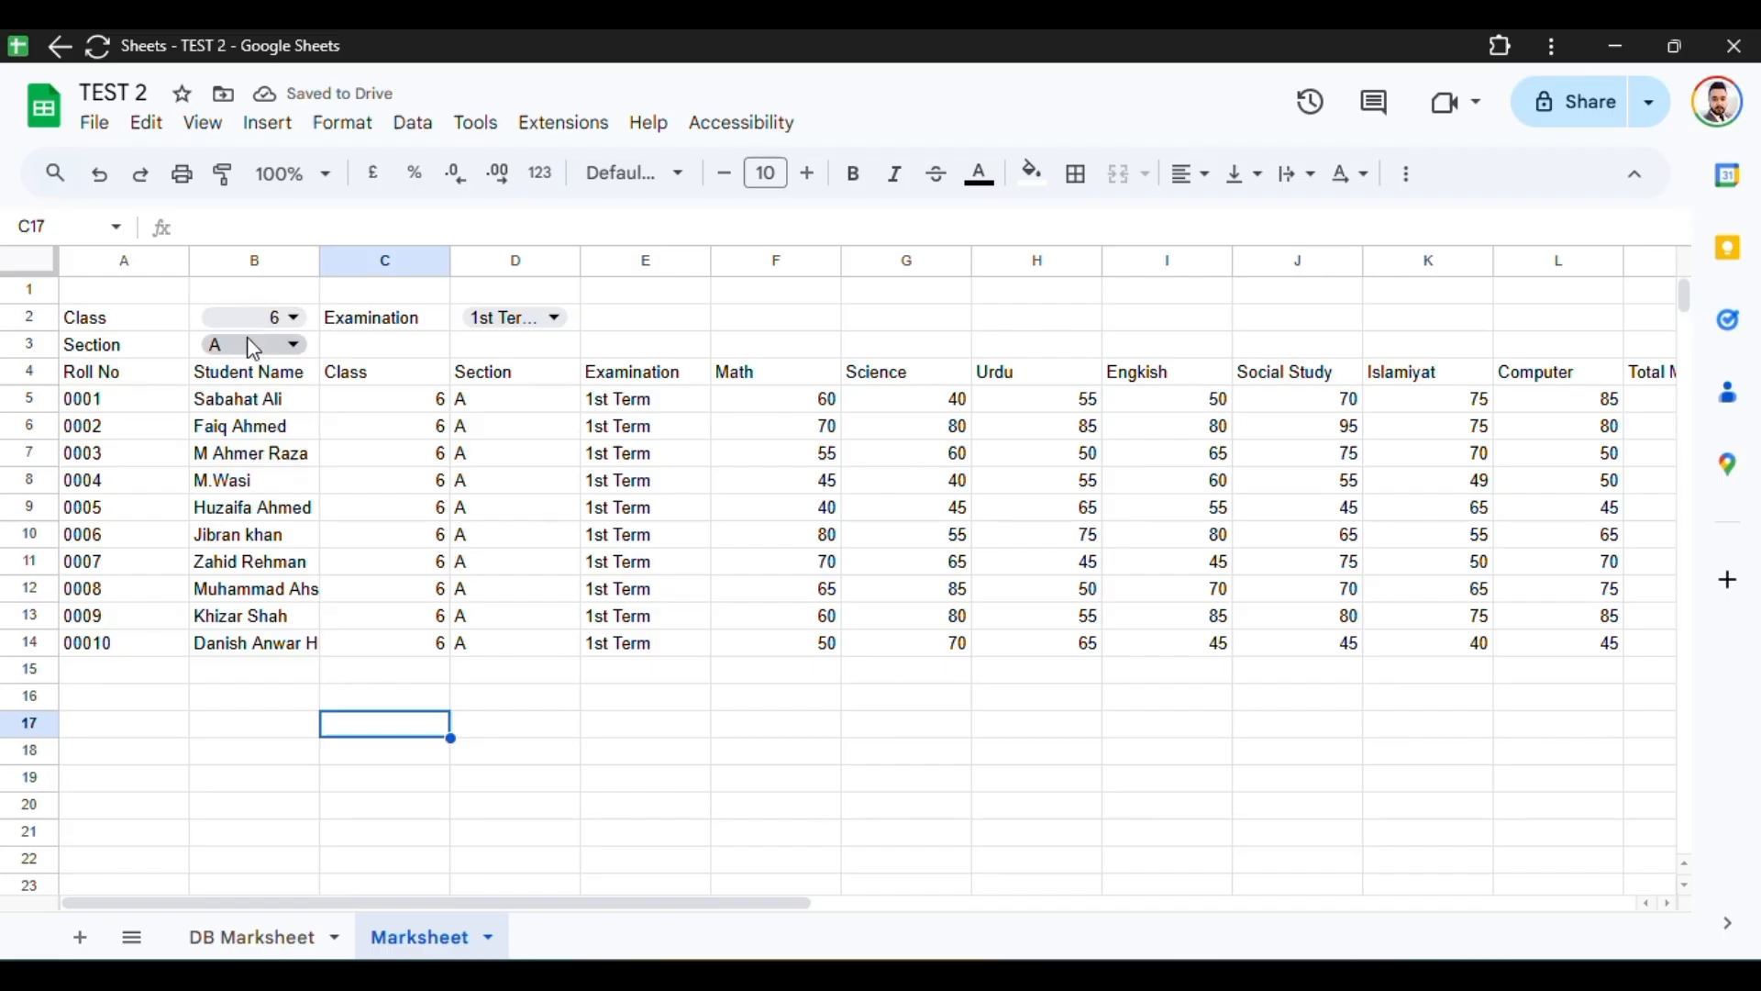
Step: Test the Examination drop-down in D2 with Final Term and 1st Term, leaving it set to Mid Term
click(560, 329)
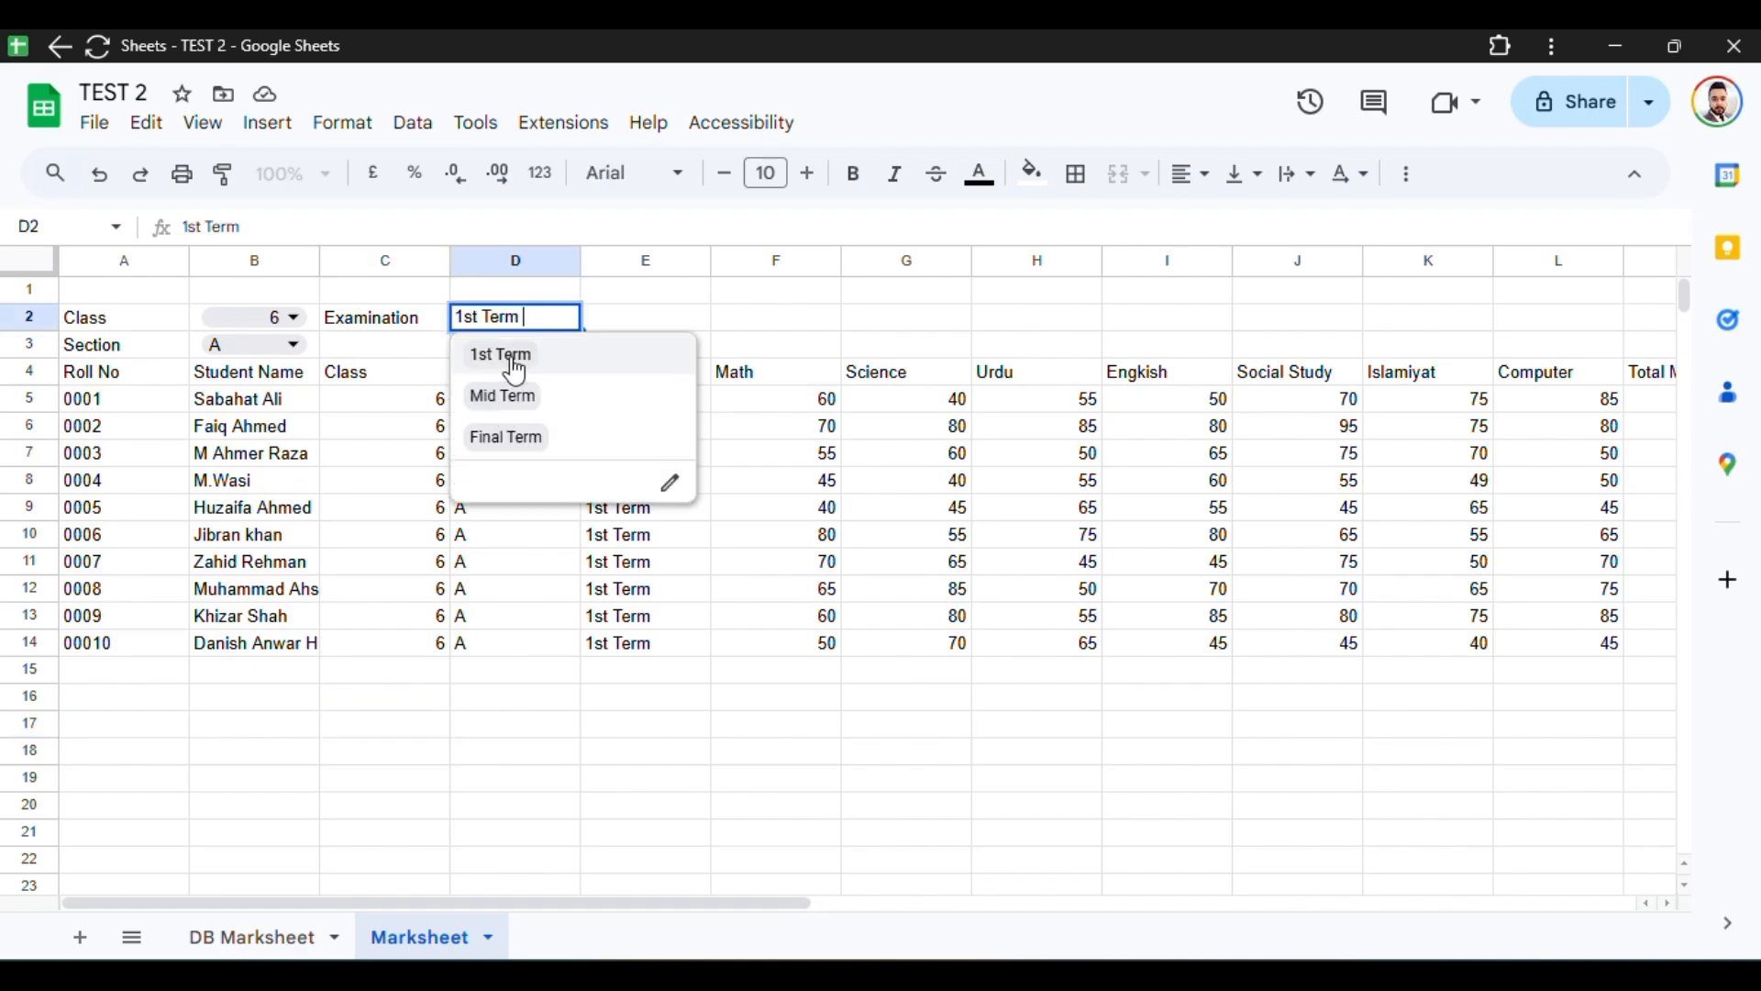
click(532, 440)
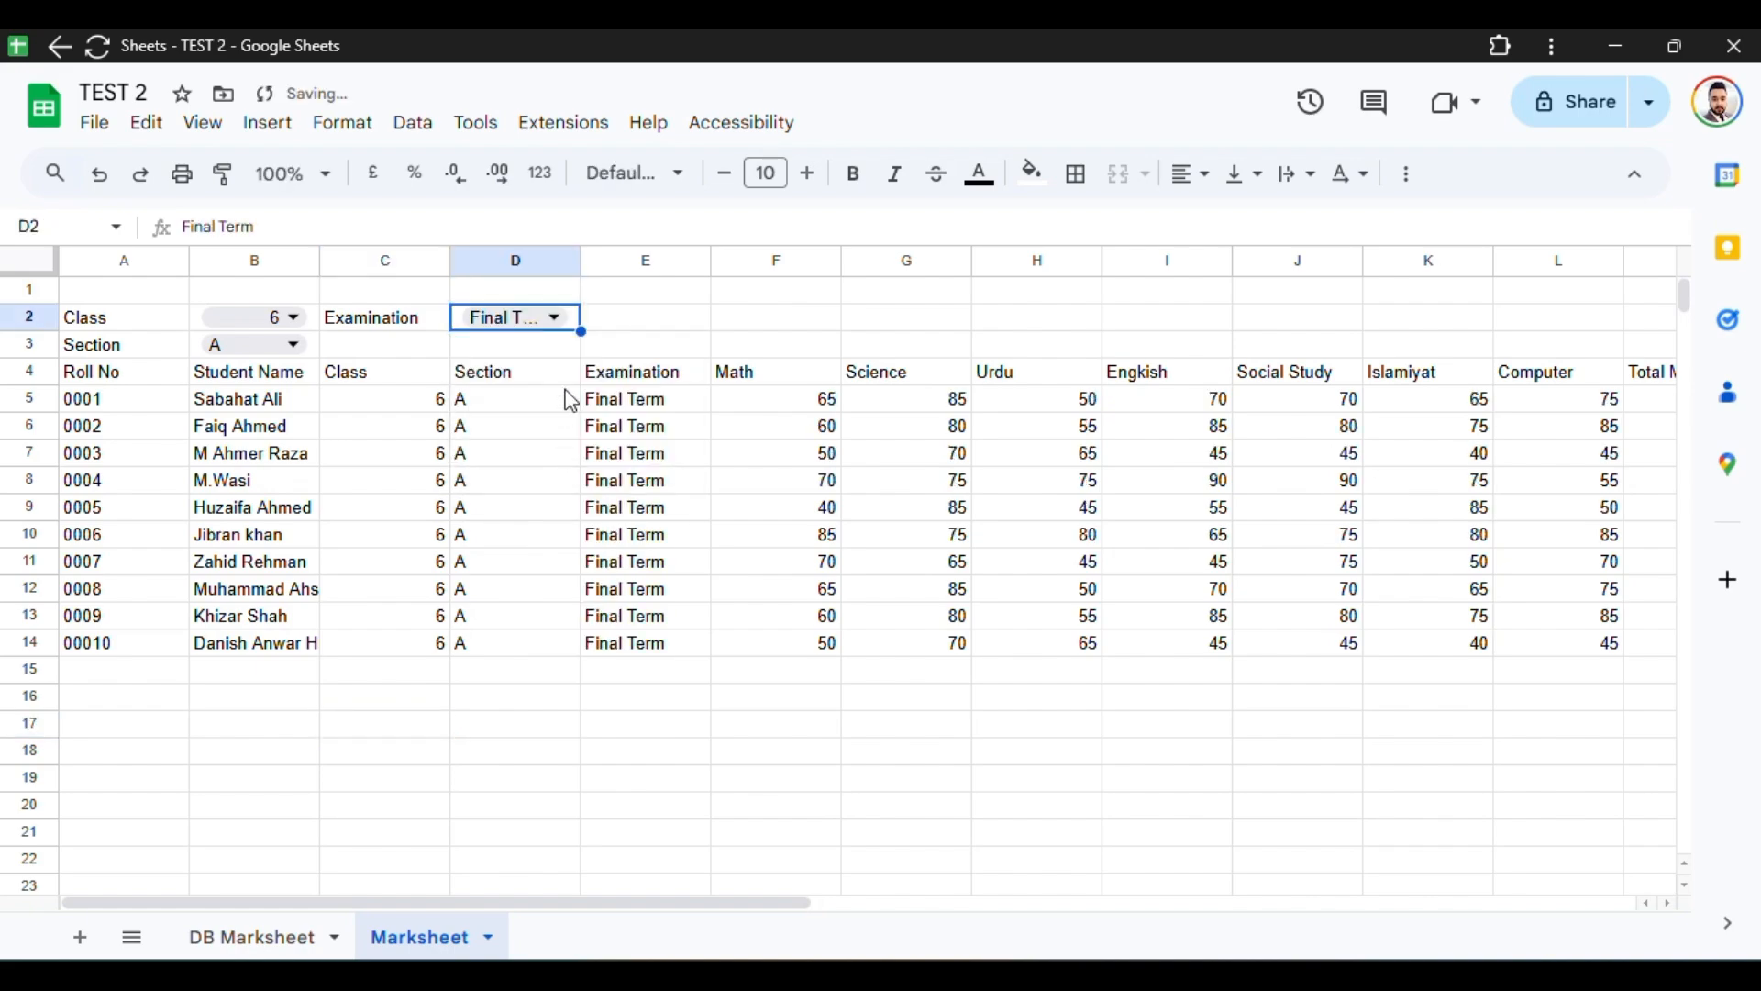
click(546, 323)
click(511, 361)
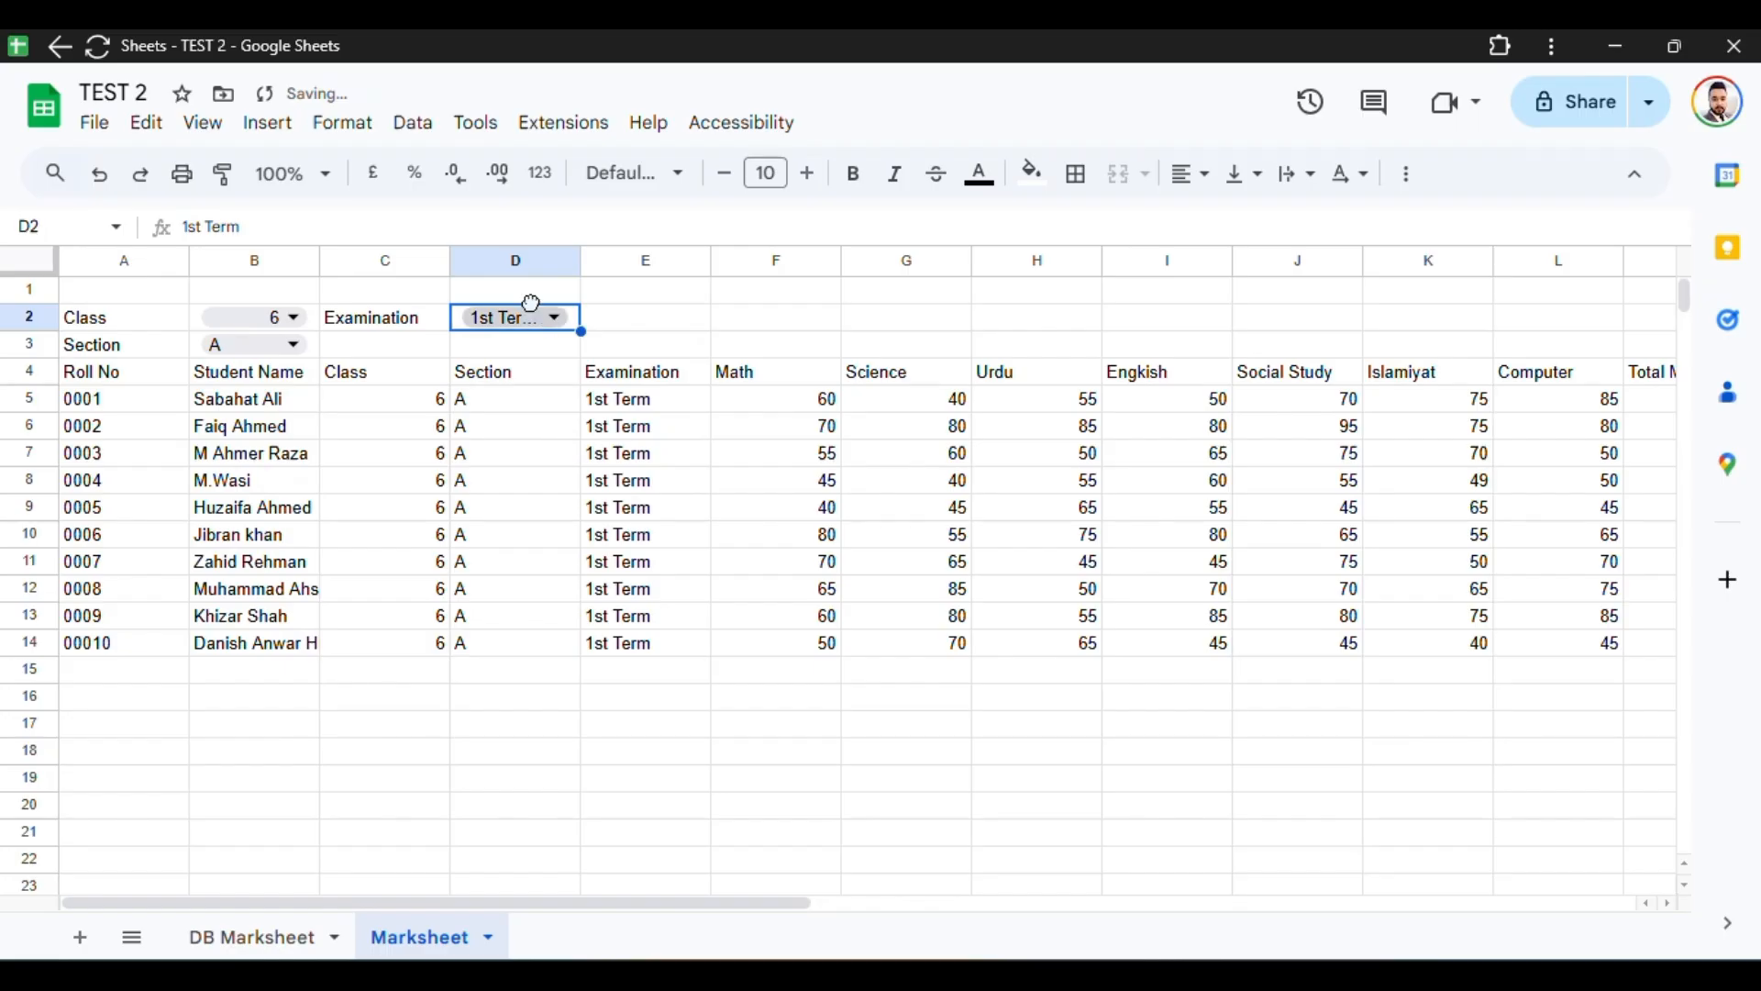
click(540, 328)
click(523, 392)
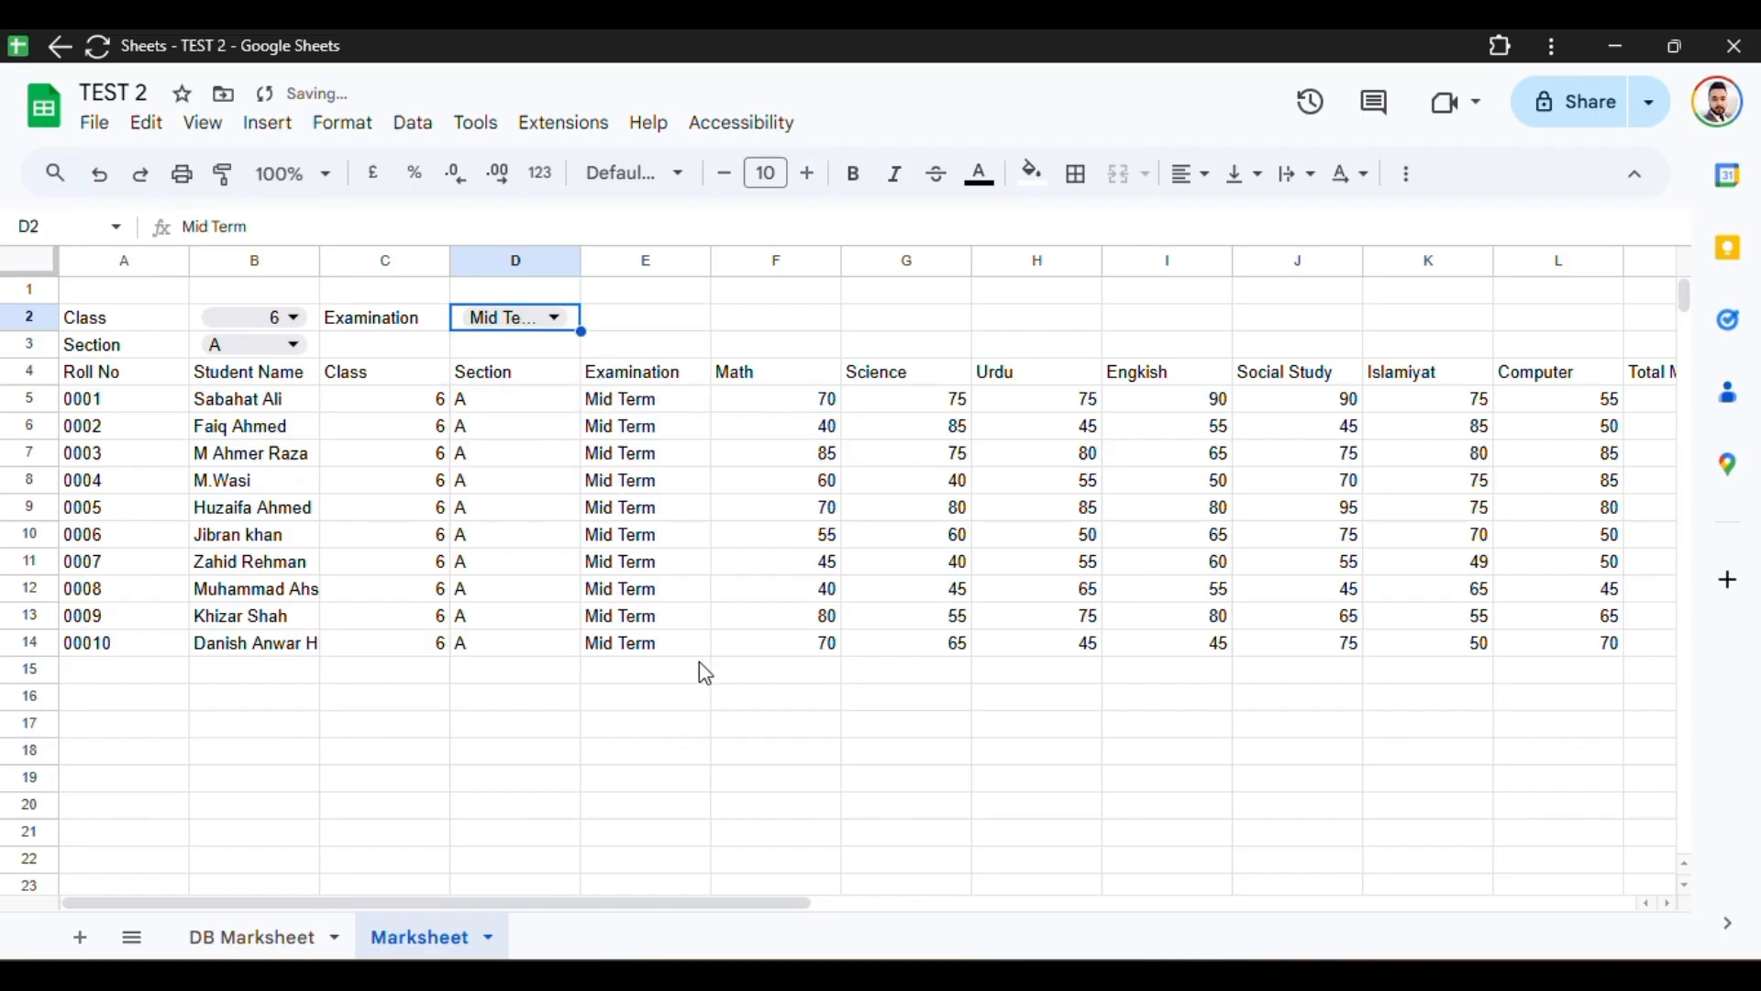
click(702, 831)
Step: Widen columns D and B so the examination choice and the student names fit in full
drag(413, 903, 306, 891)
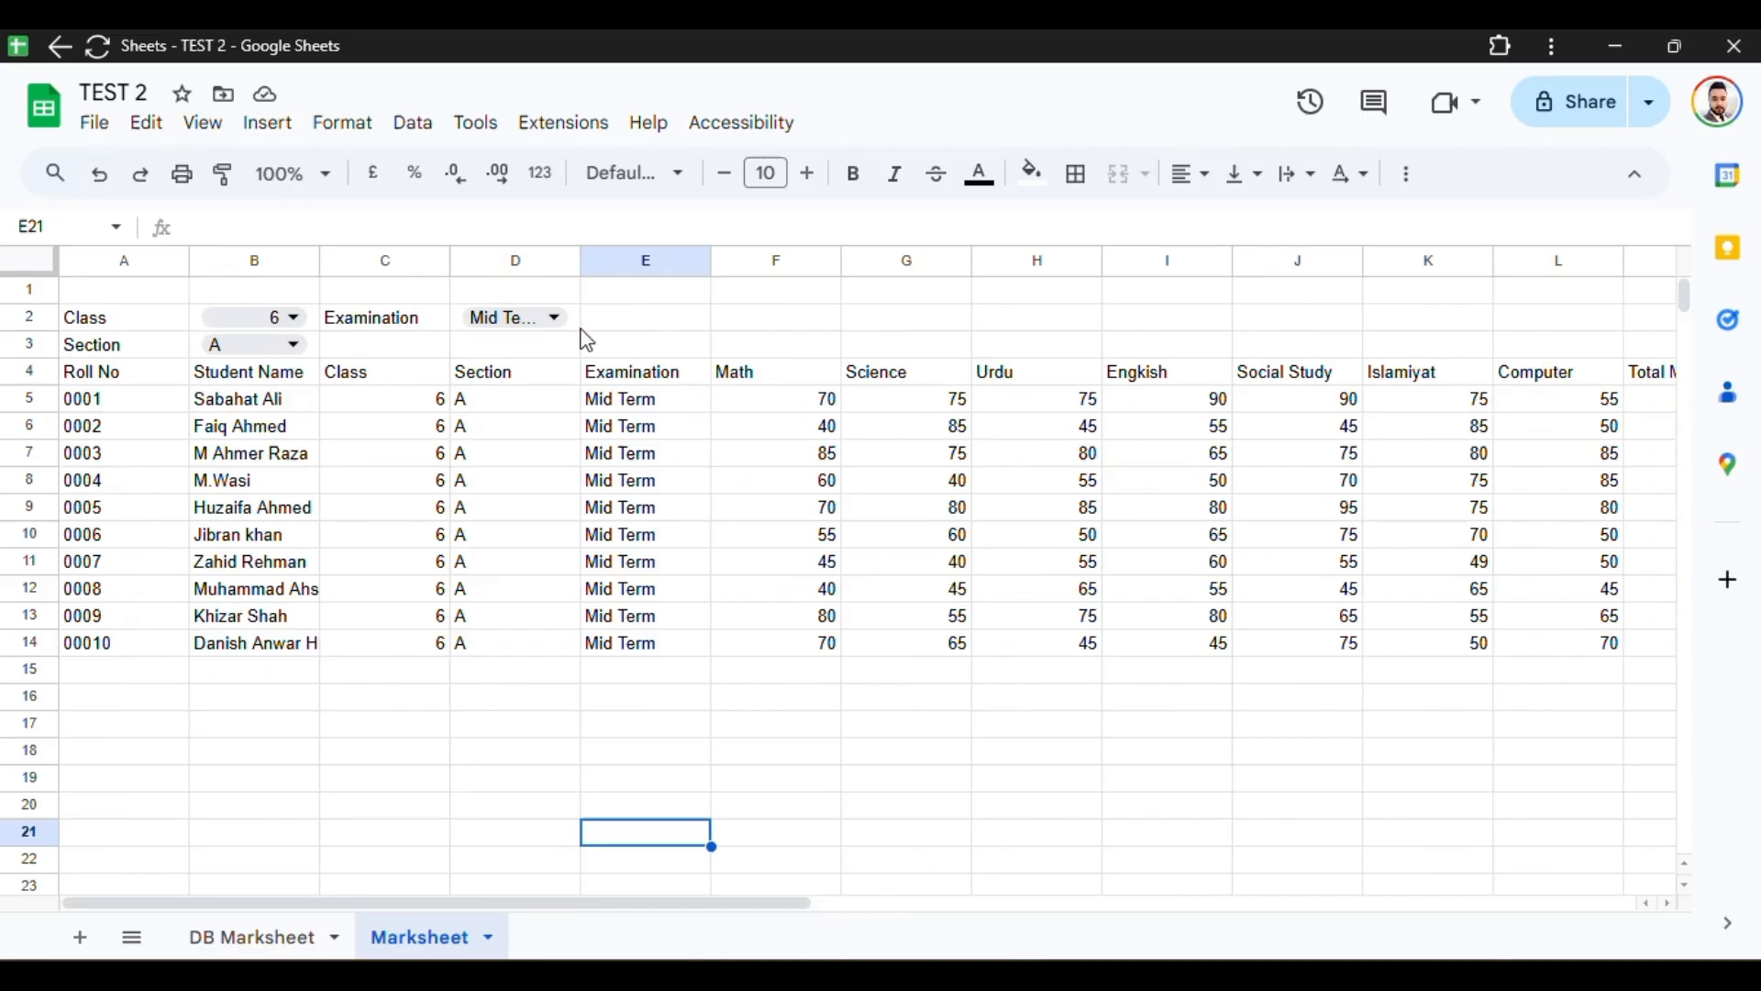
drag(592, 263, 649, 263)
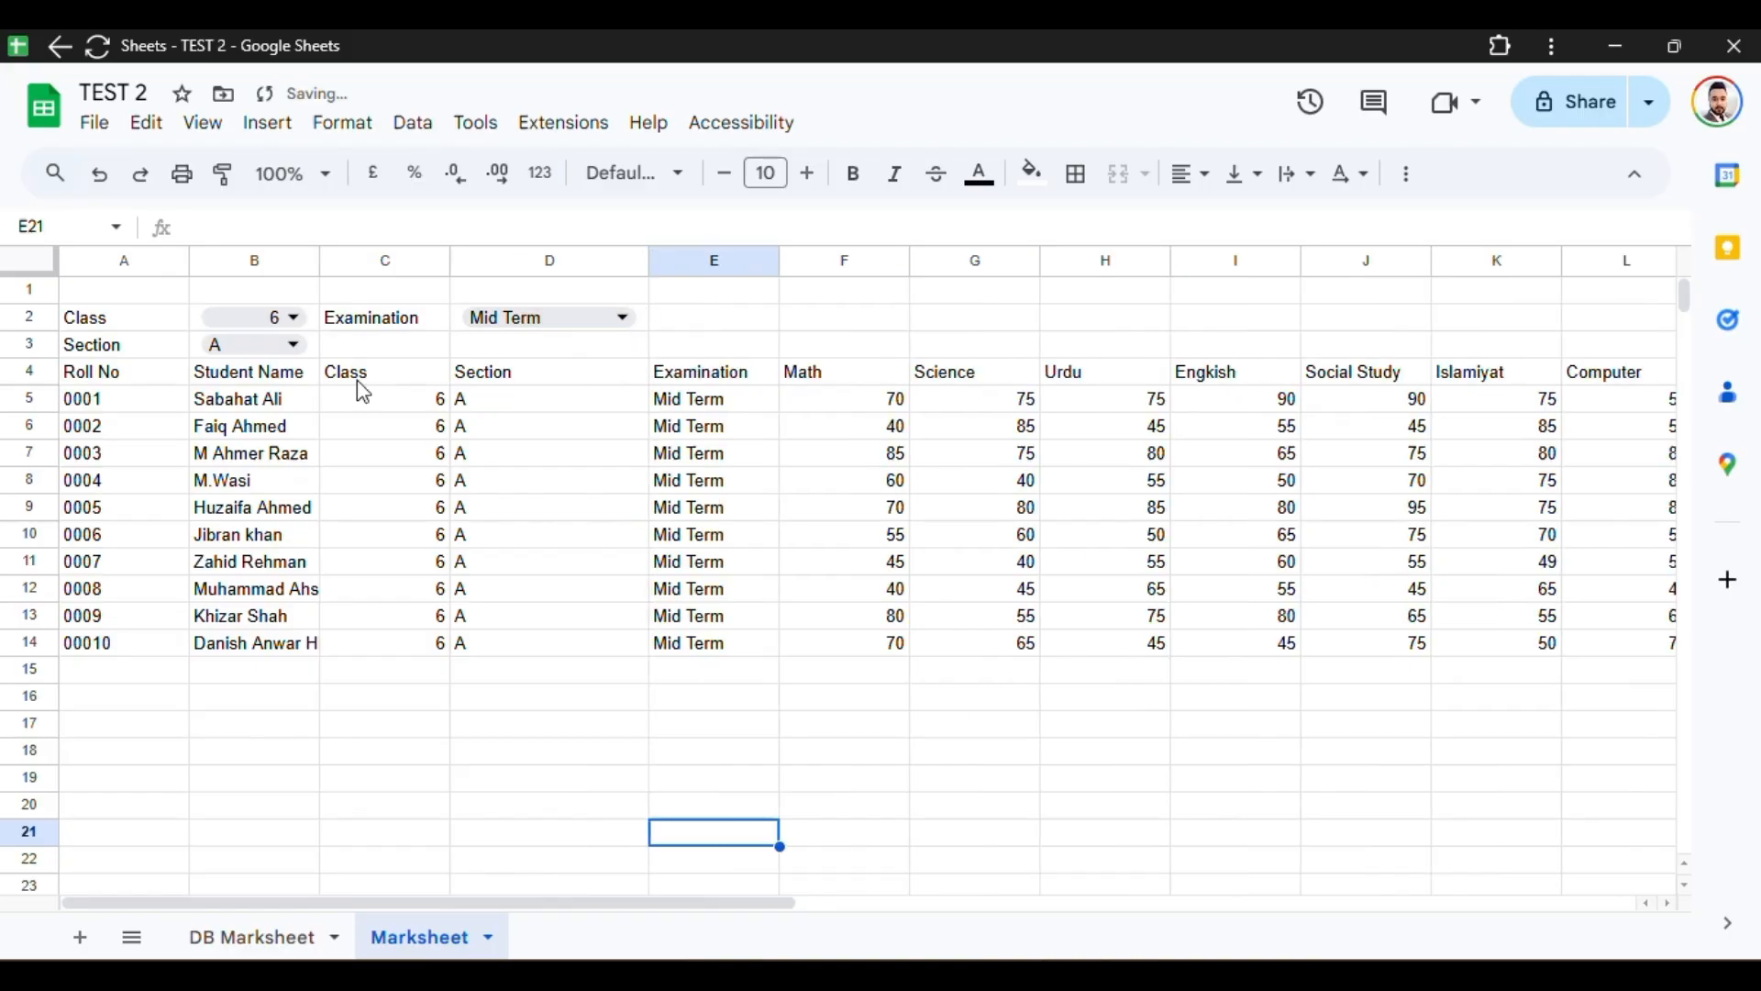
drag(318, 260, 399, 260)
click(420, 725)
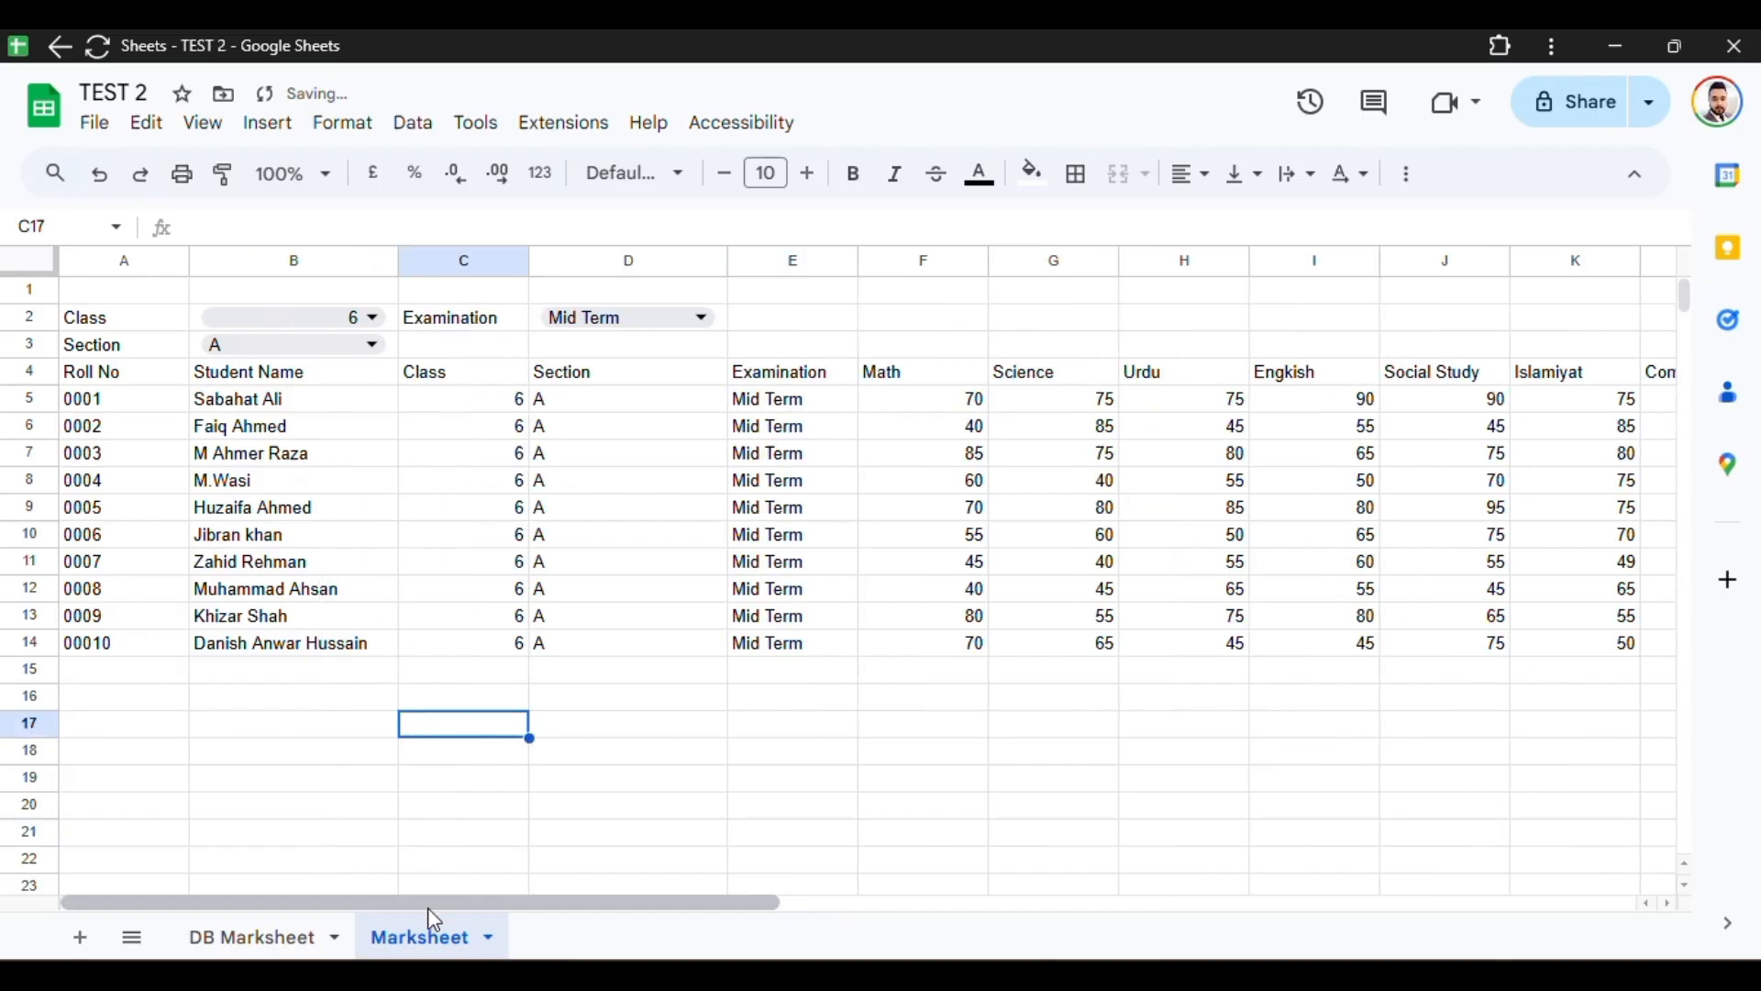
drag(451, 908, 931, 935)
click(1087, 677)
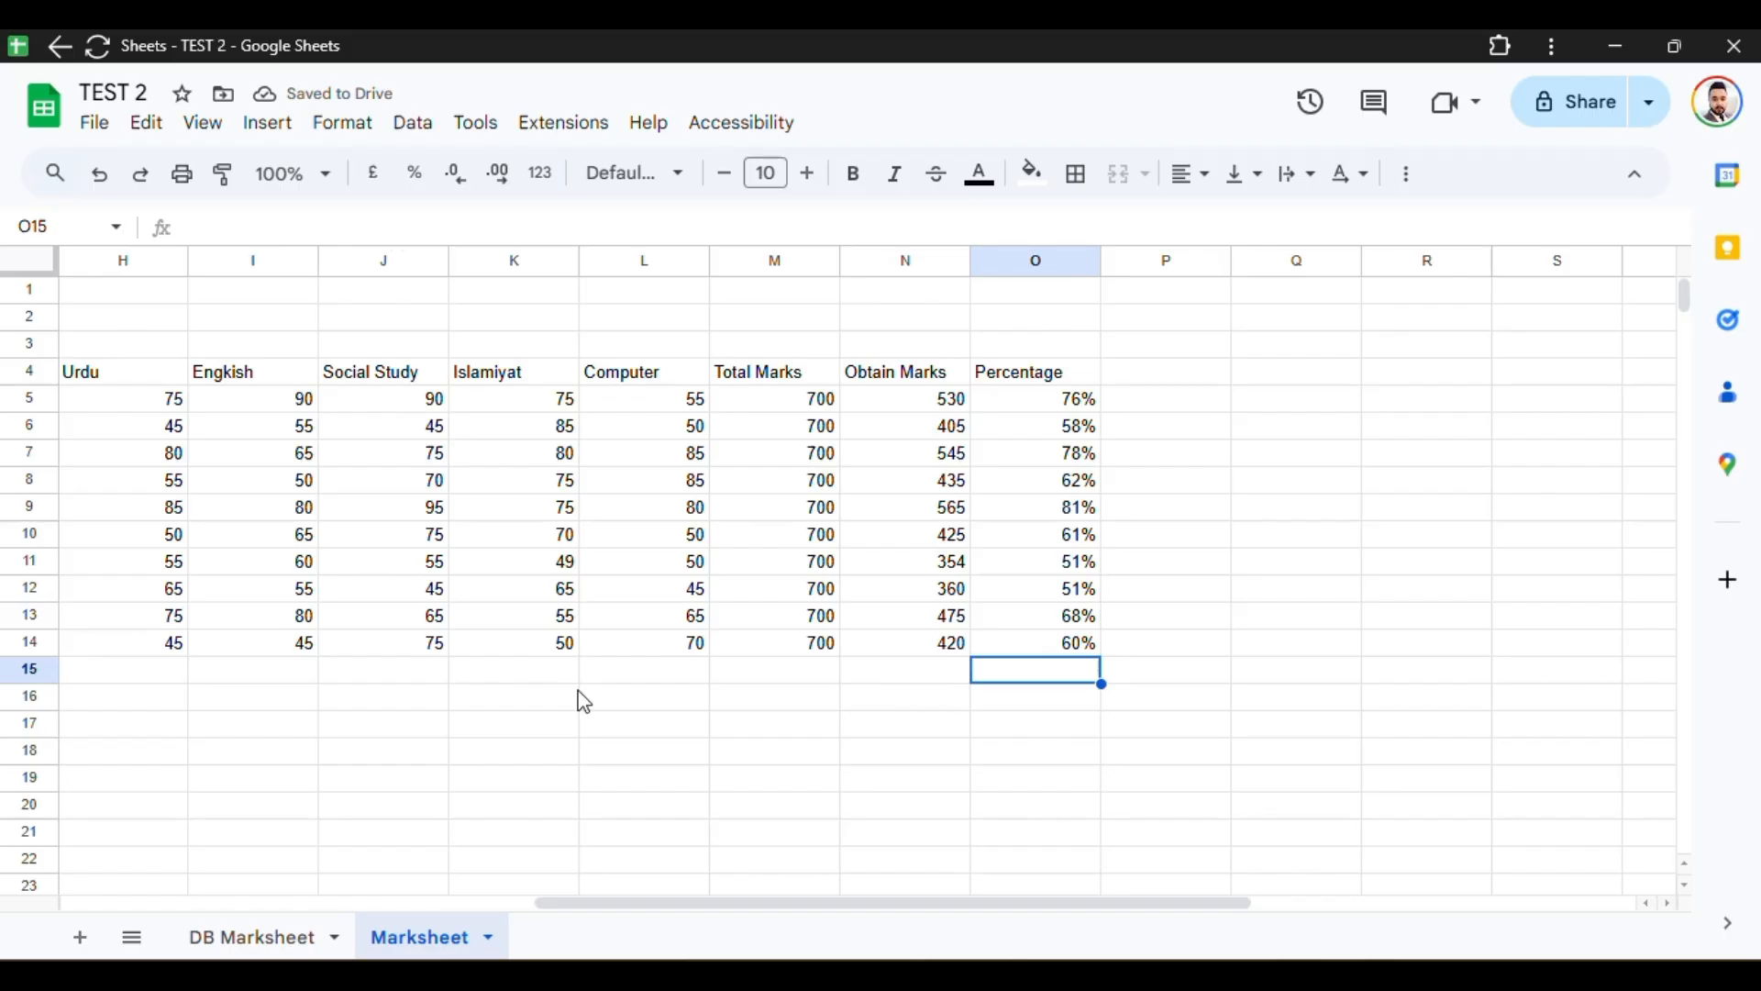
drag(597, 893, 67, 880)
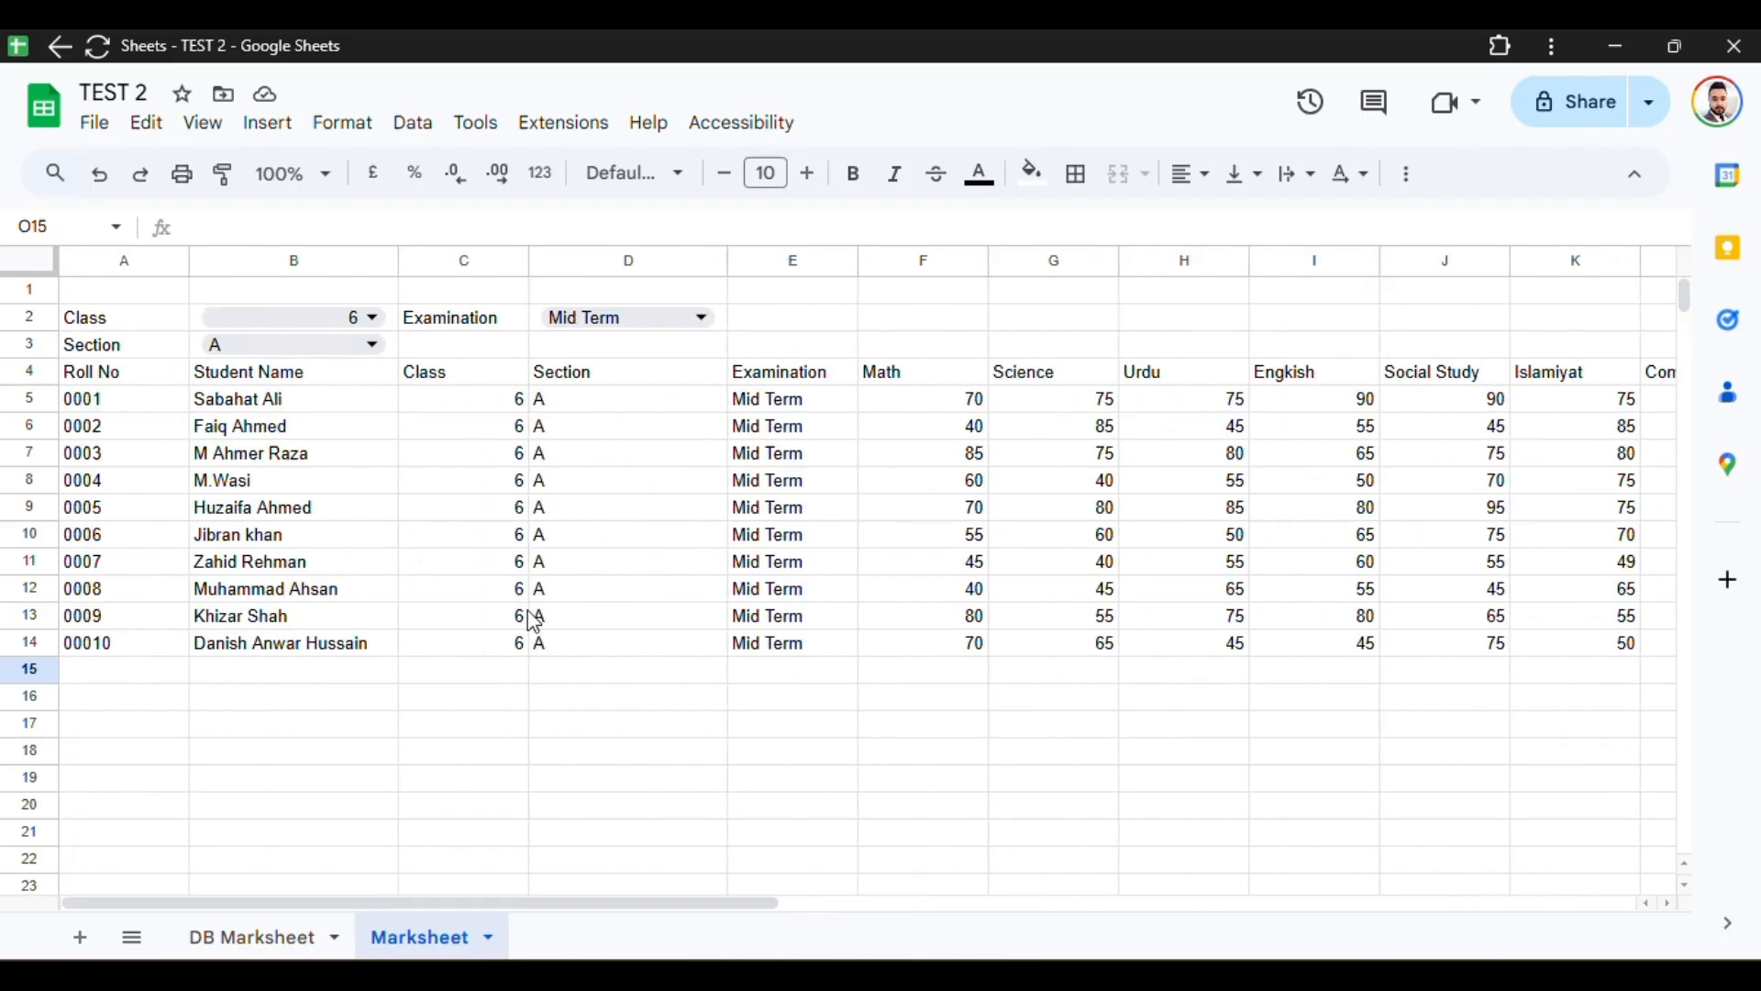
click(826, 677)
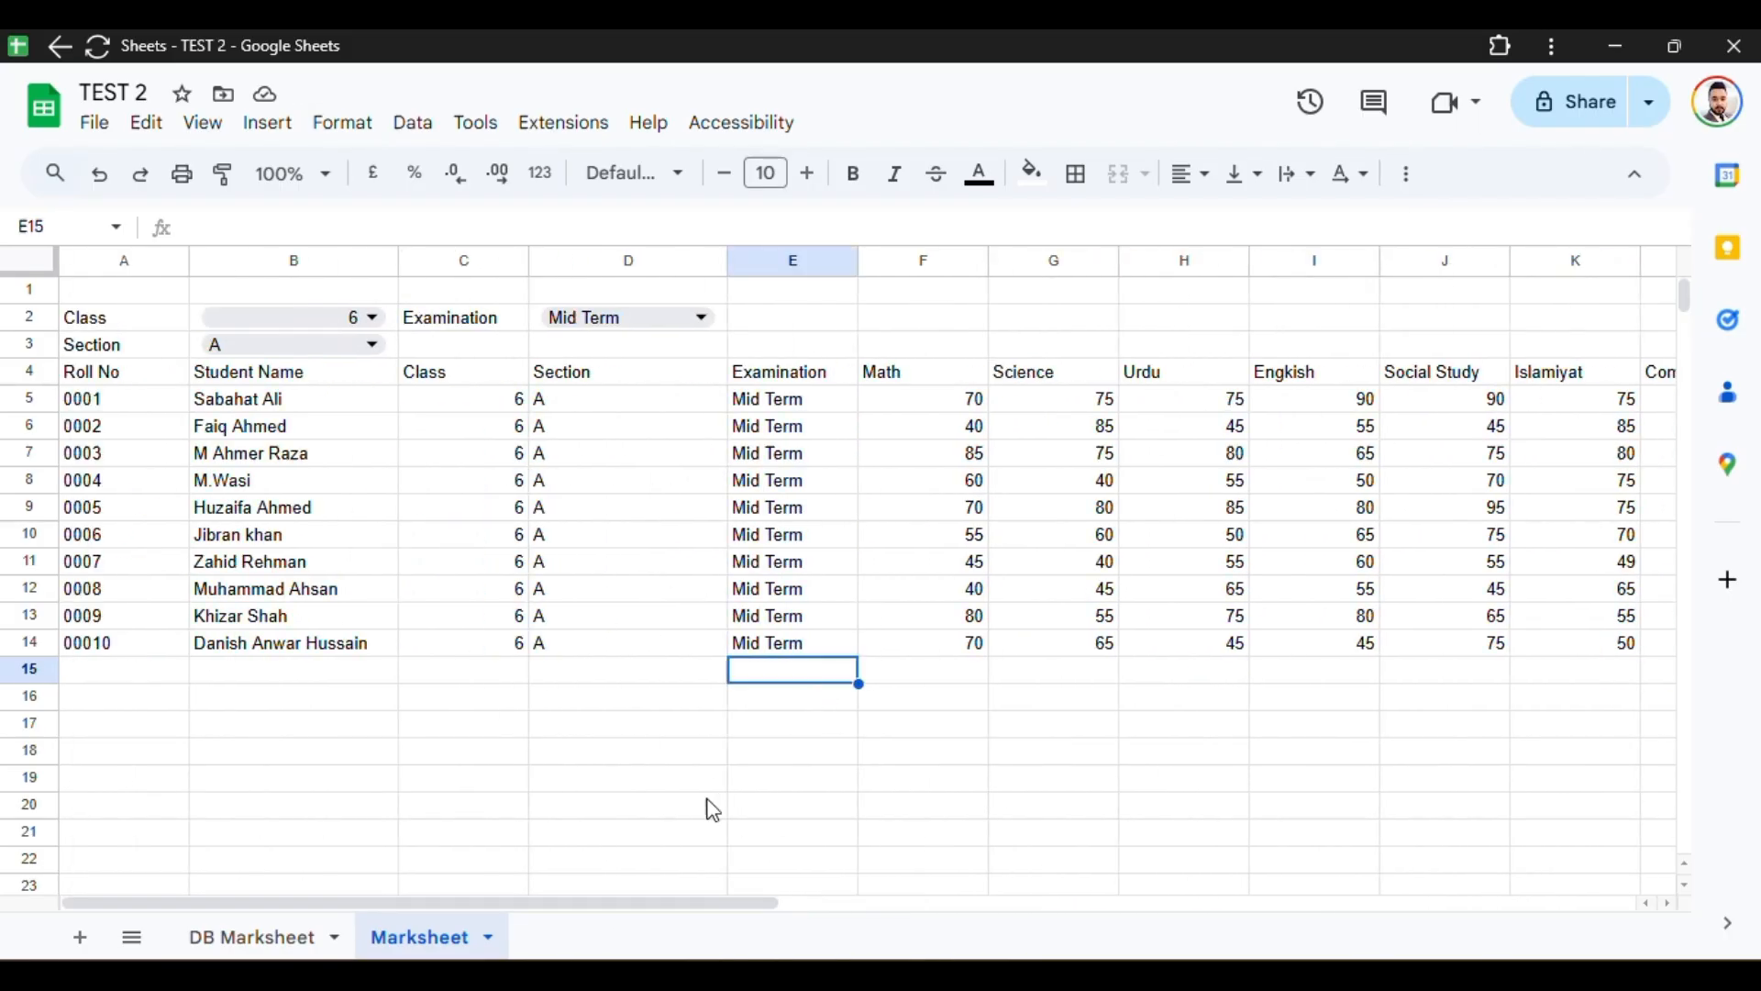
text(=)
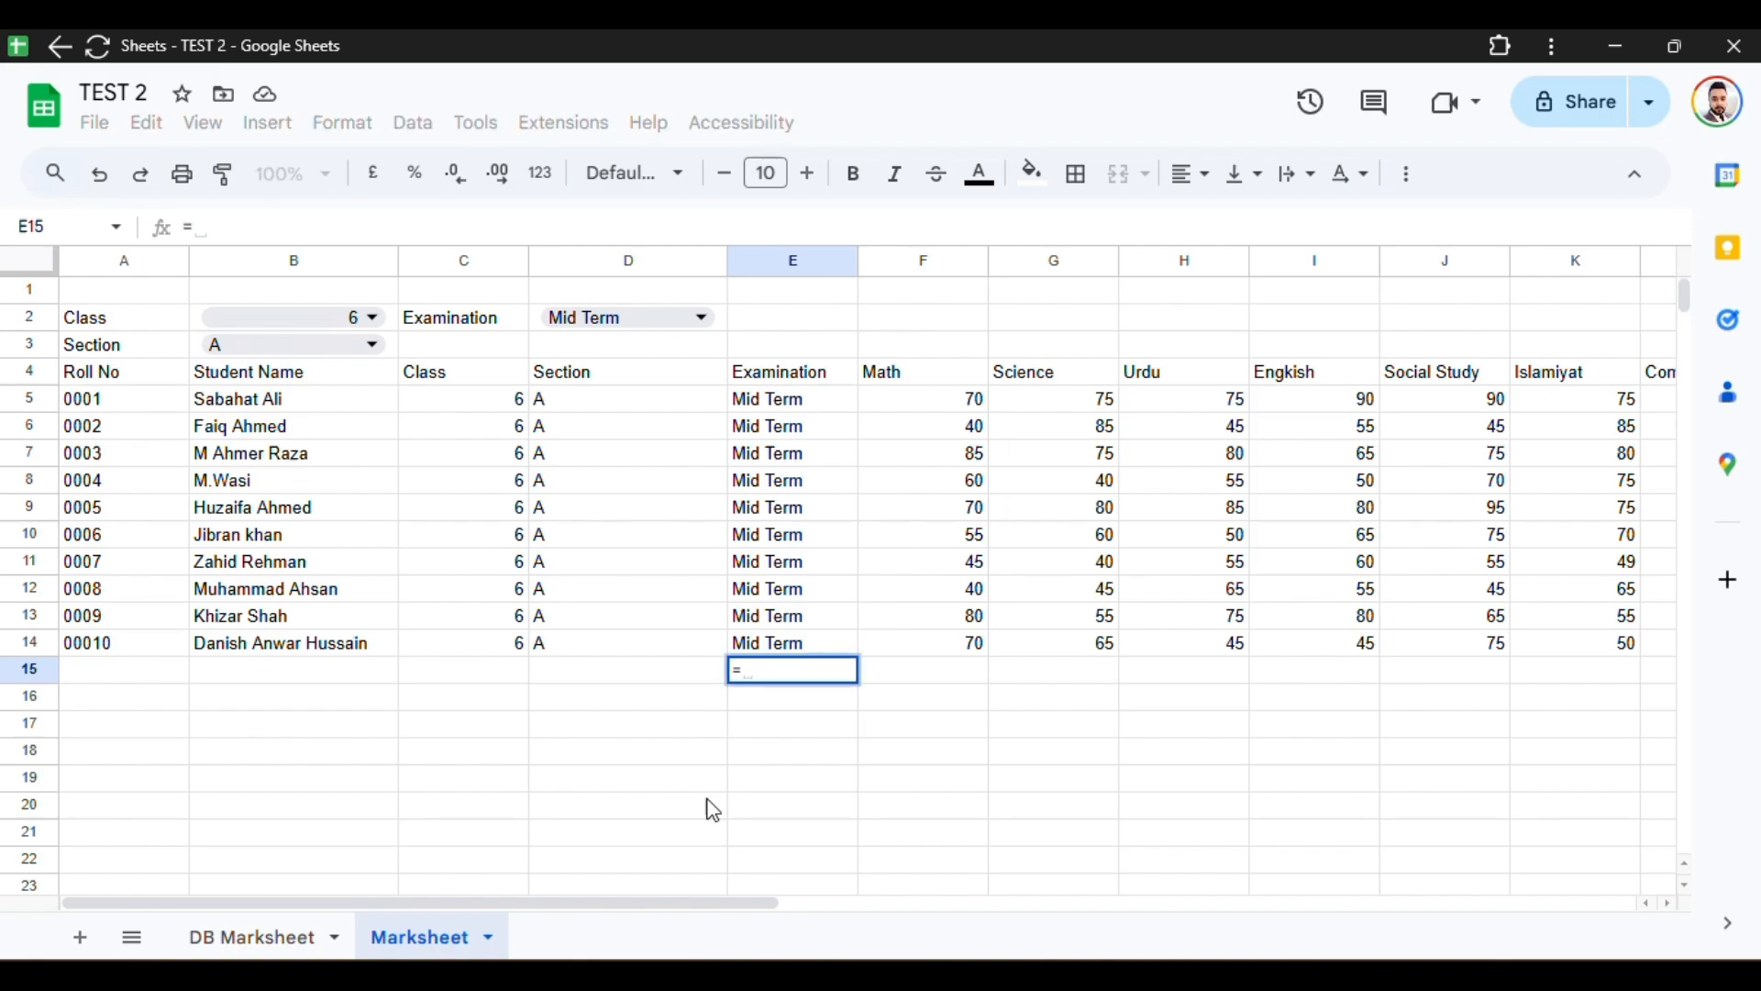
key(Escape)
Step: Enter a COUNT formula over the roll numbers A5:A14 in cell A15
key(Left)
key(Left)
key(Left)
key(Left)
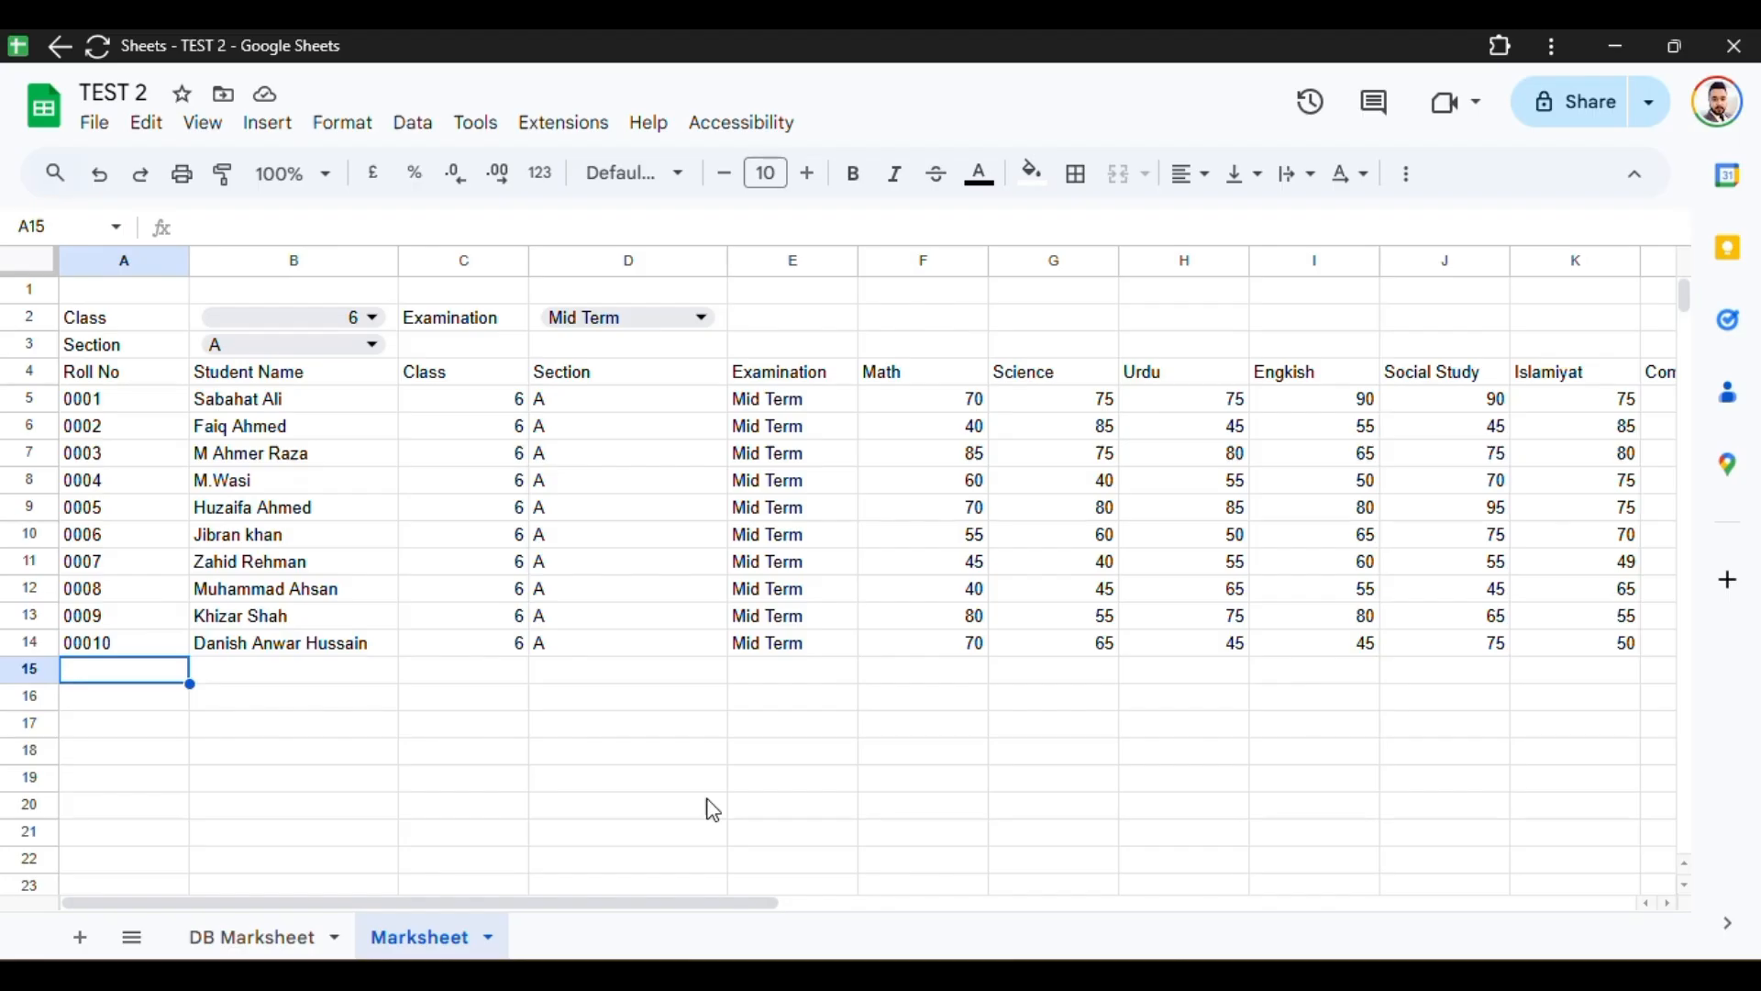
text(=)
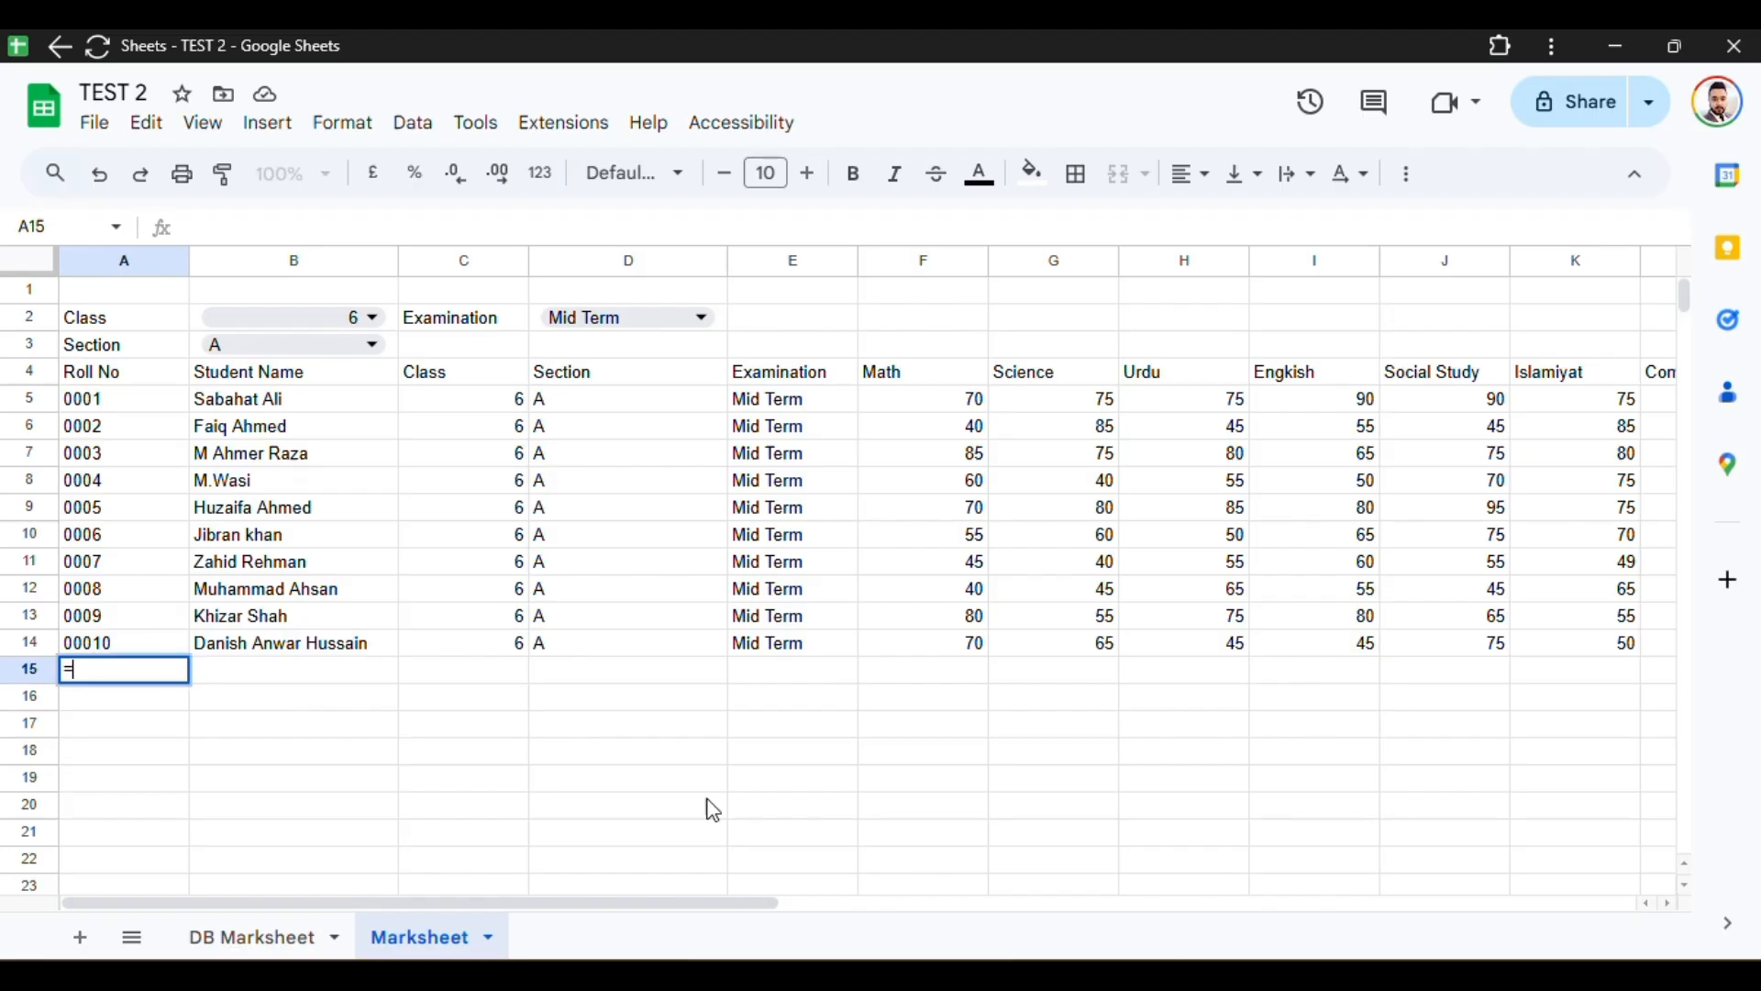
text(cou)
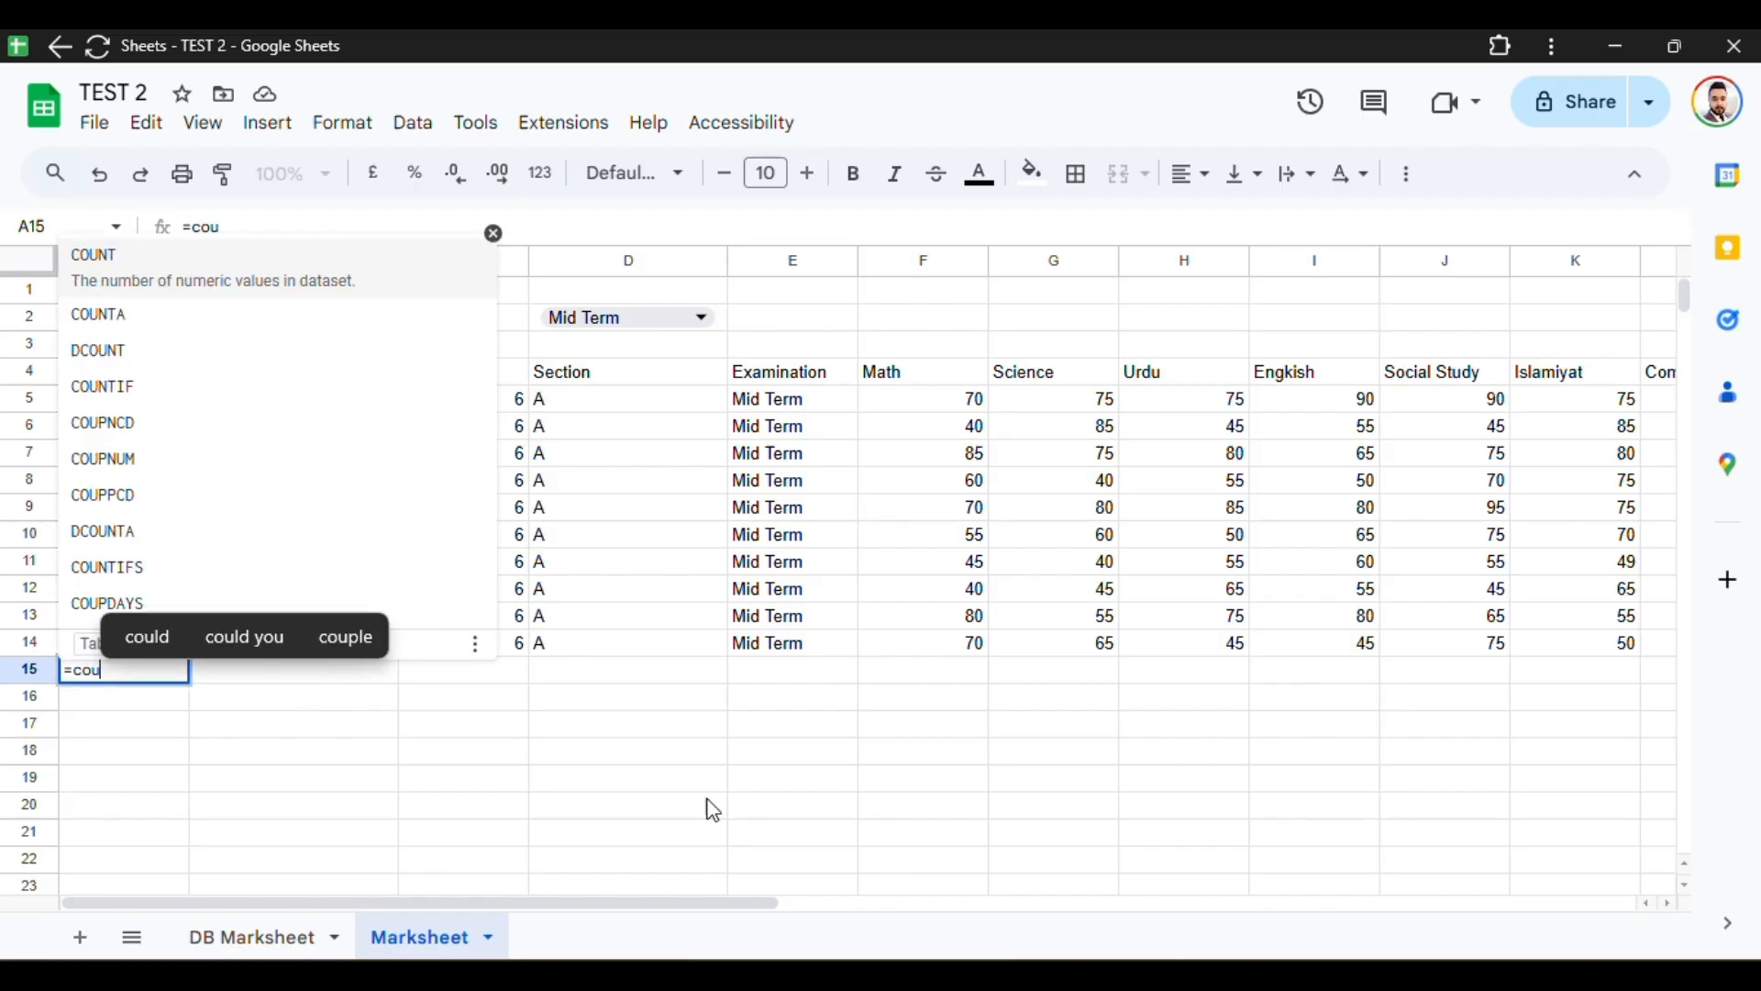
click(209, 280)
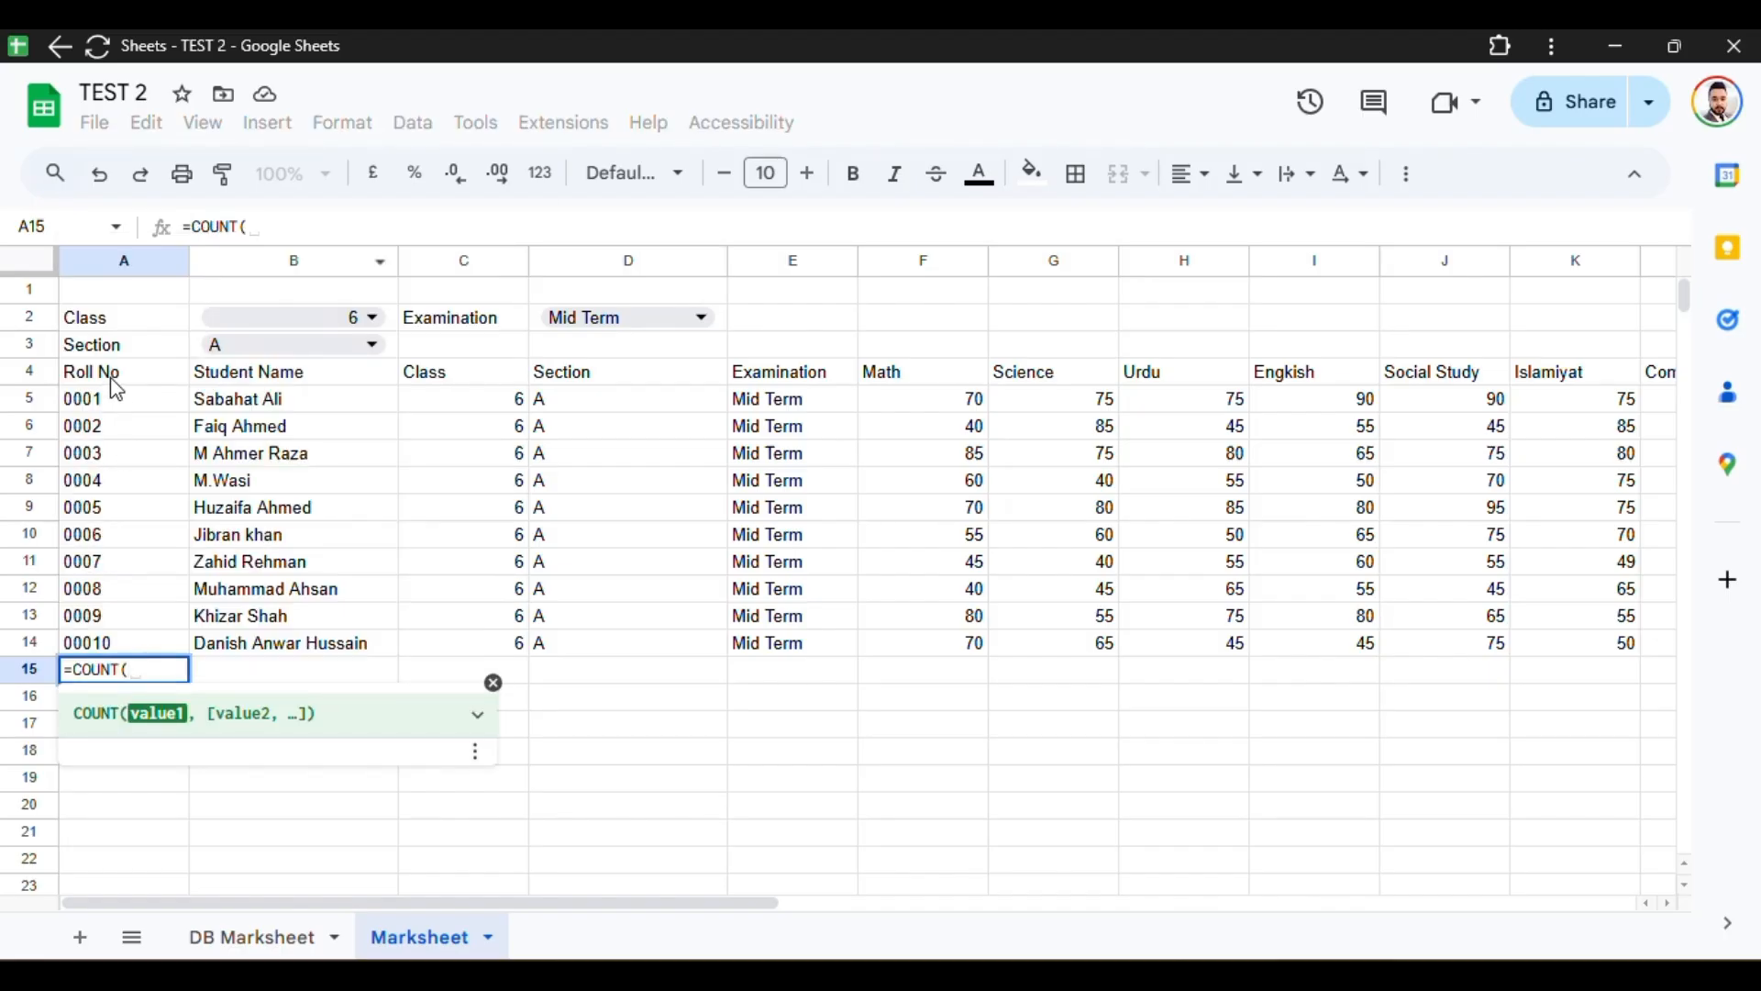
drag(110, 404, 158, 644)
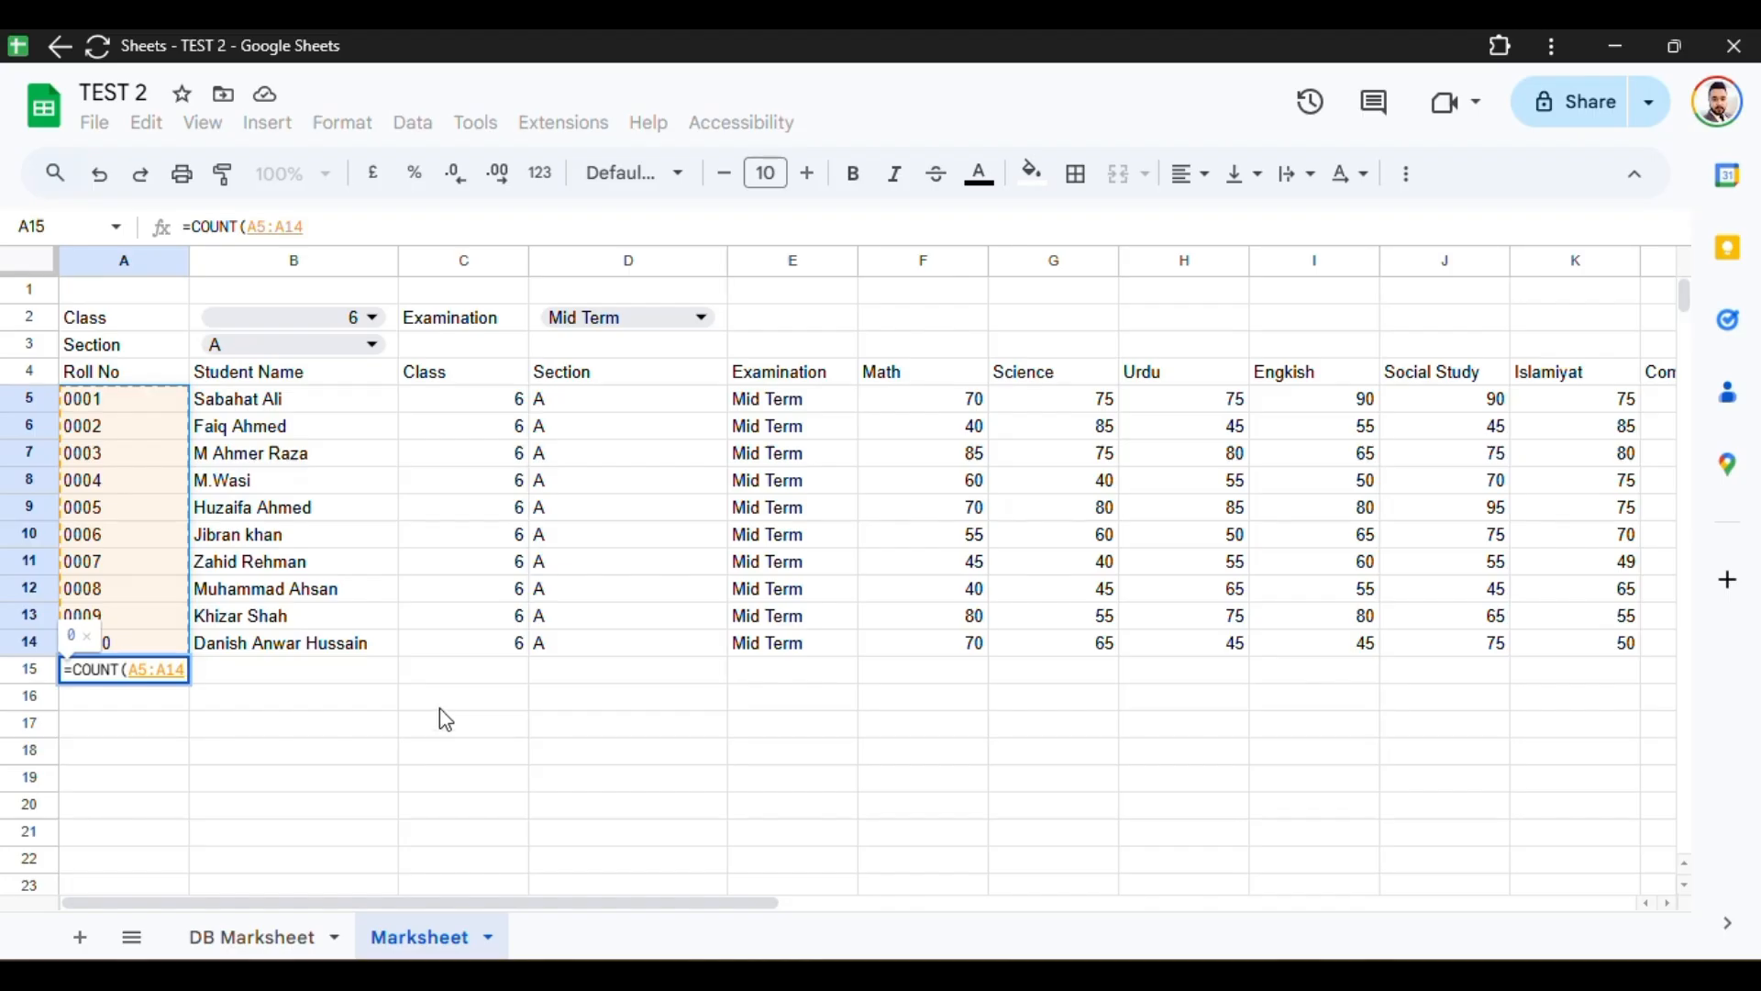
key(Return)
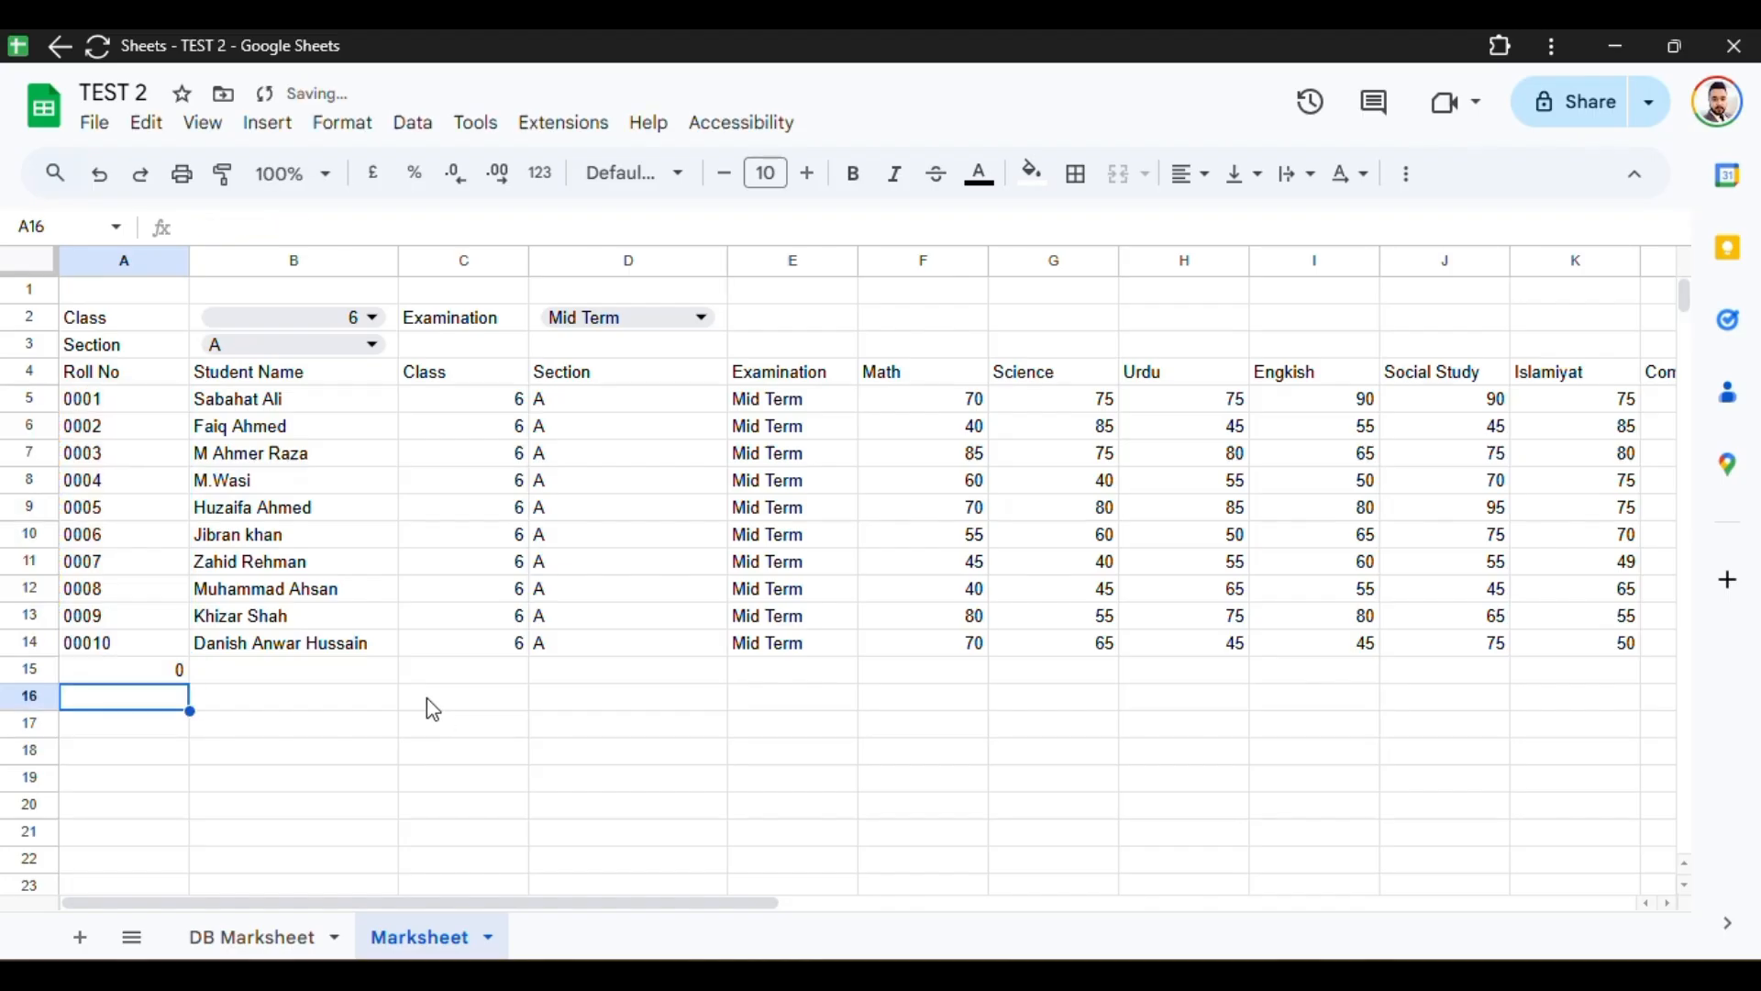
Step: Change the function in cell A15 to COUNTA, keeping the range A5:A14
click(74, 674)
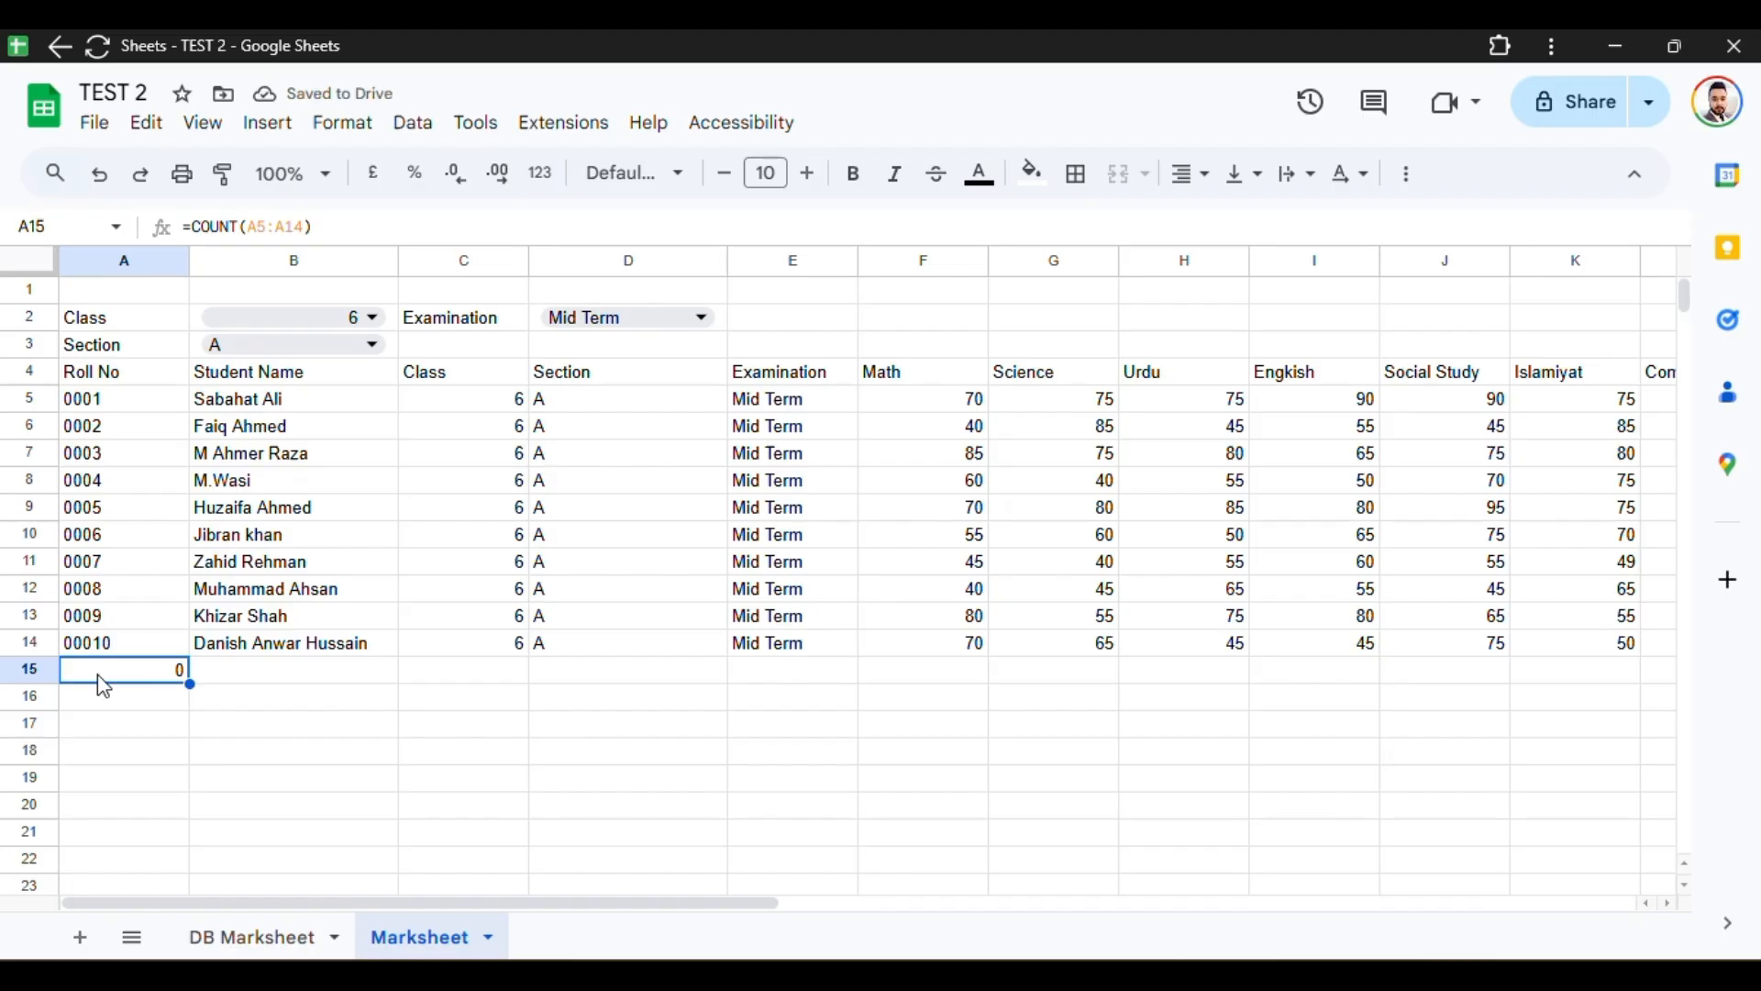
double_click(103, 679)
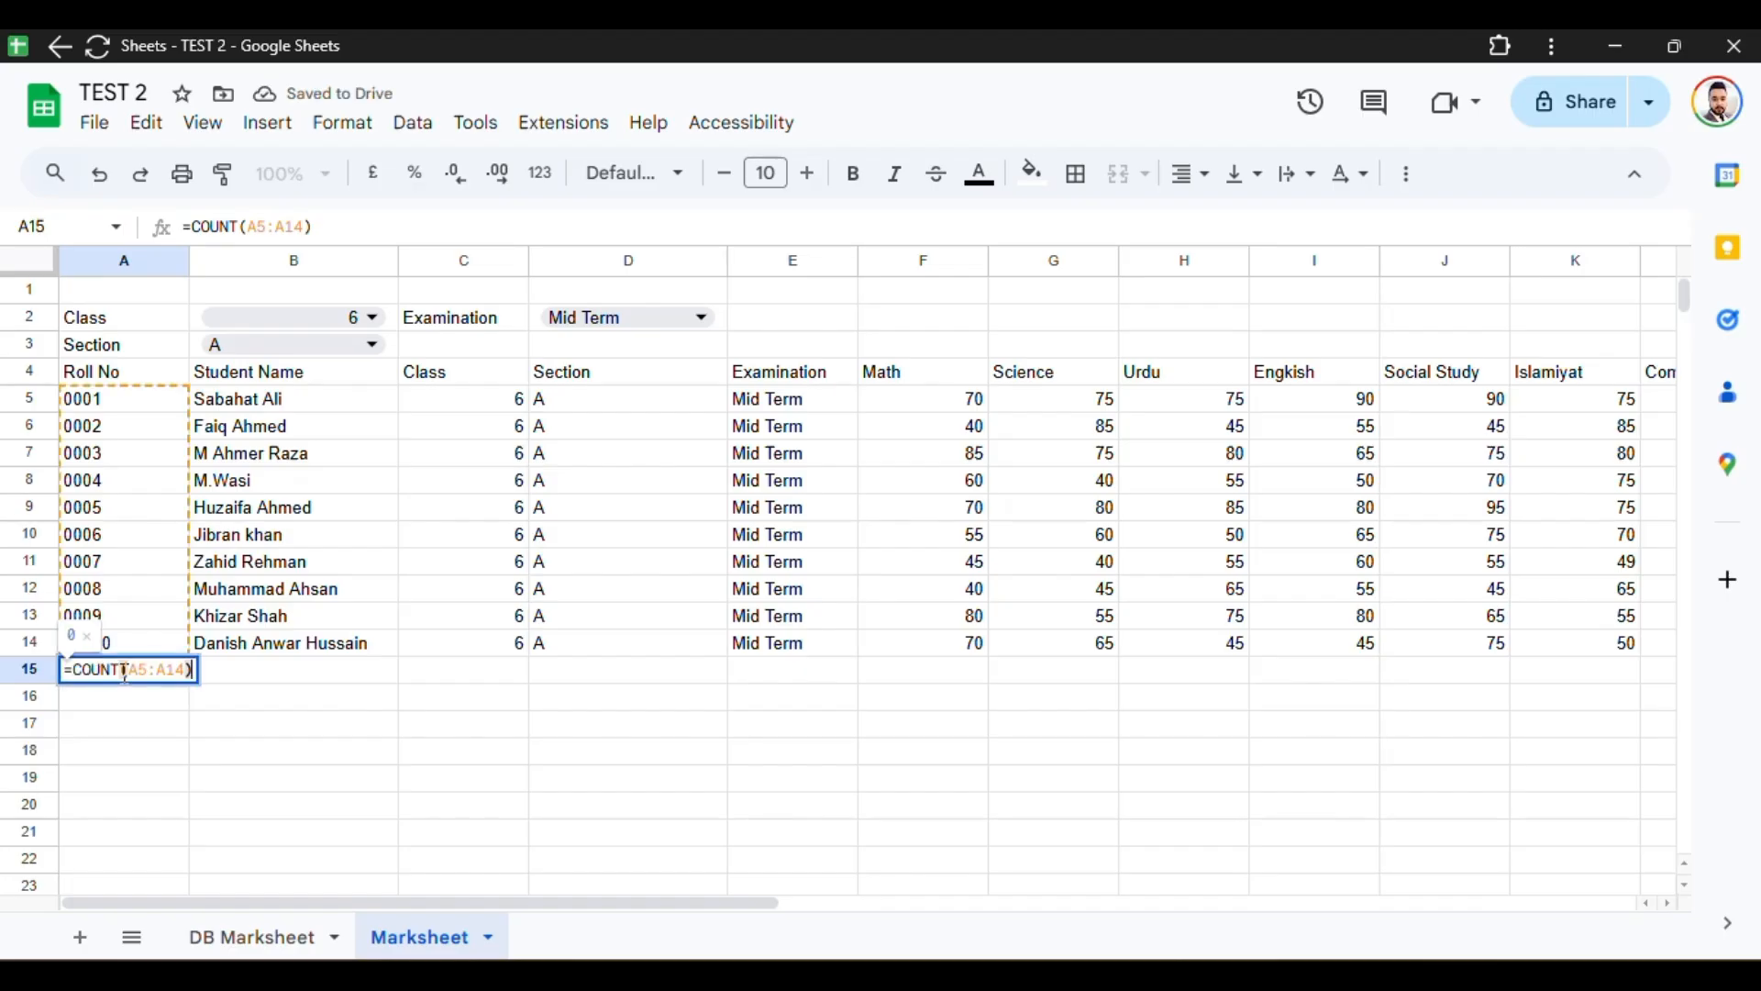
click(138, 670)
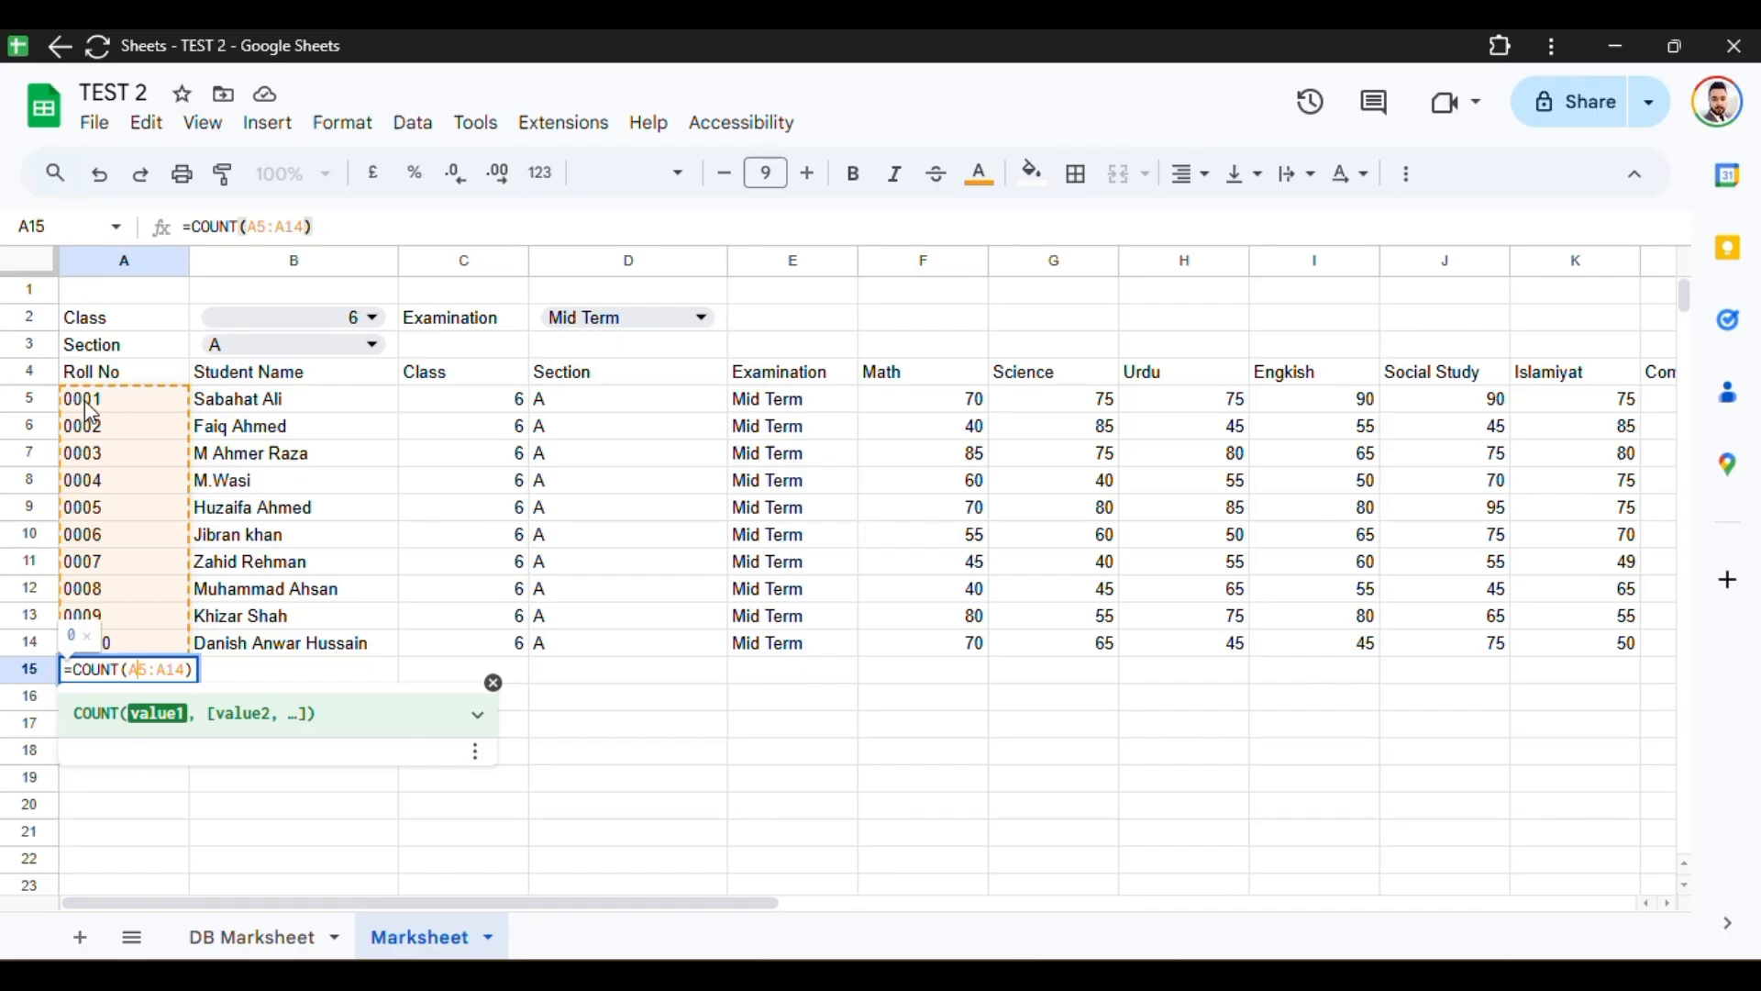
click(122, 670)
text(A)
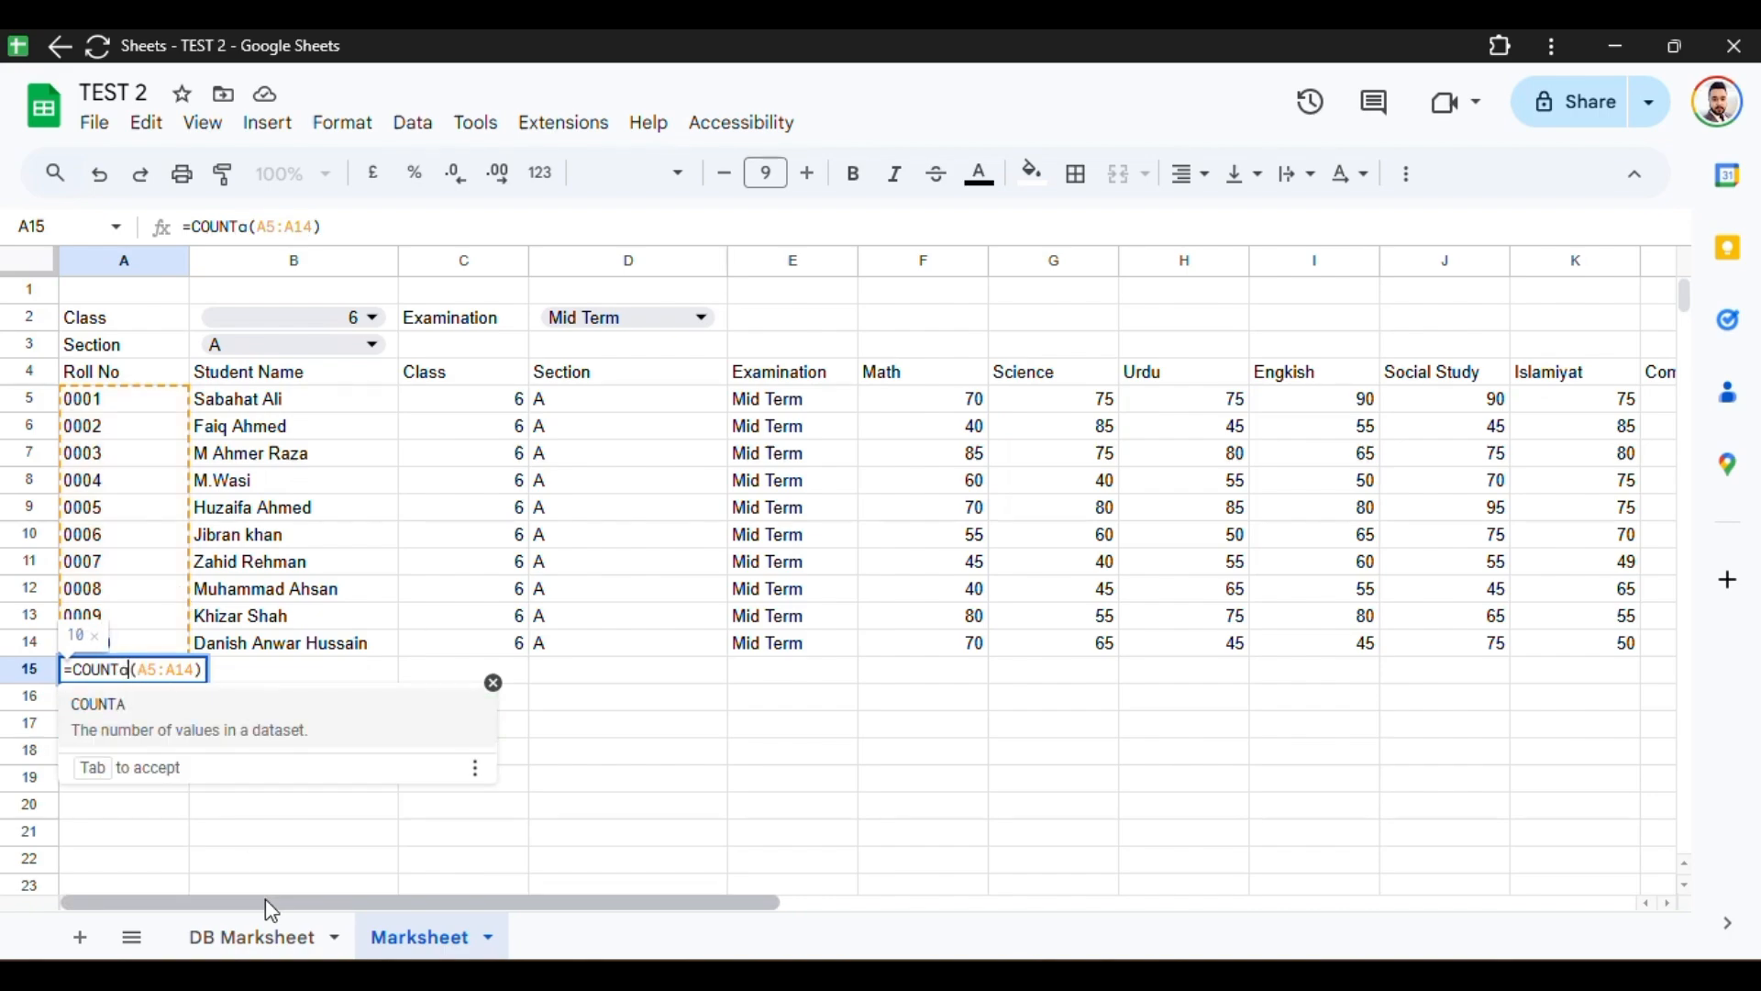
key(Return)
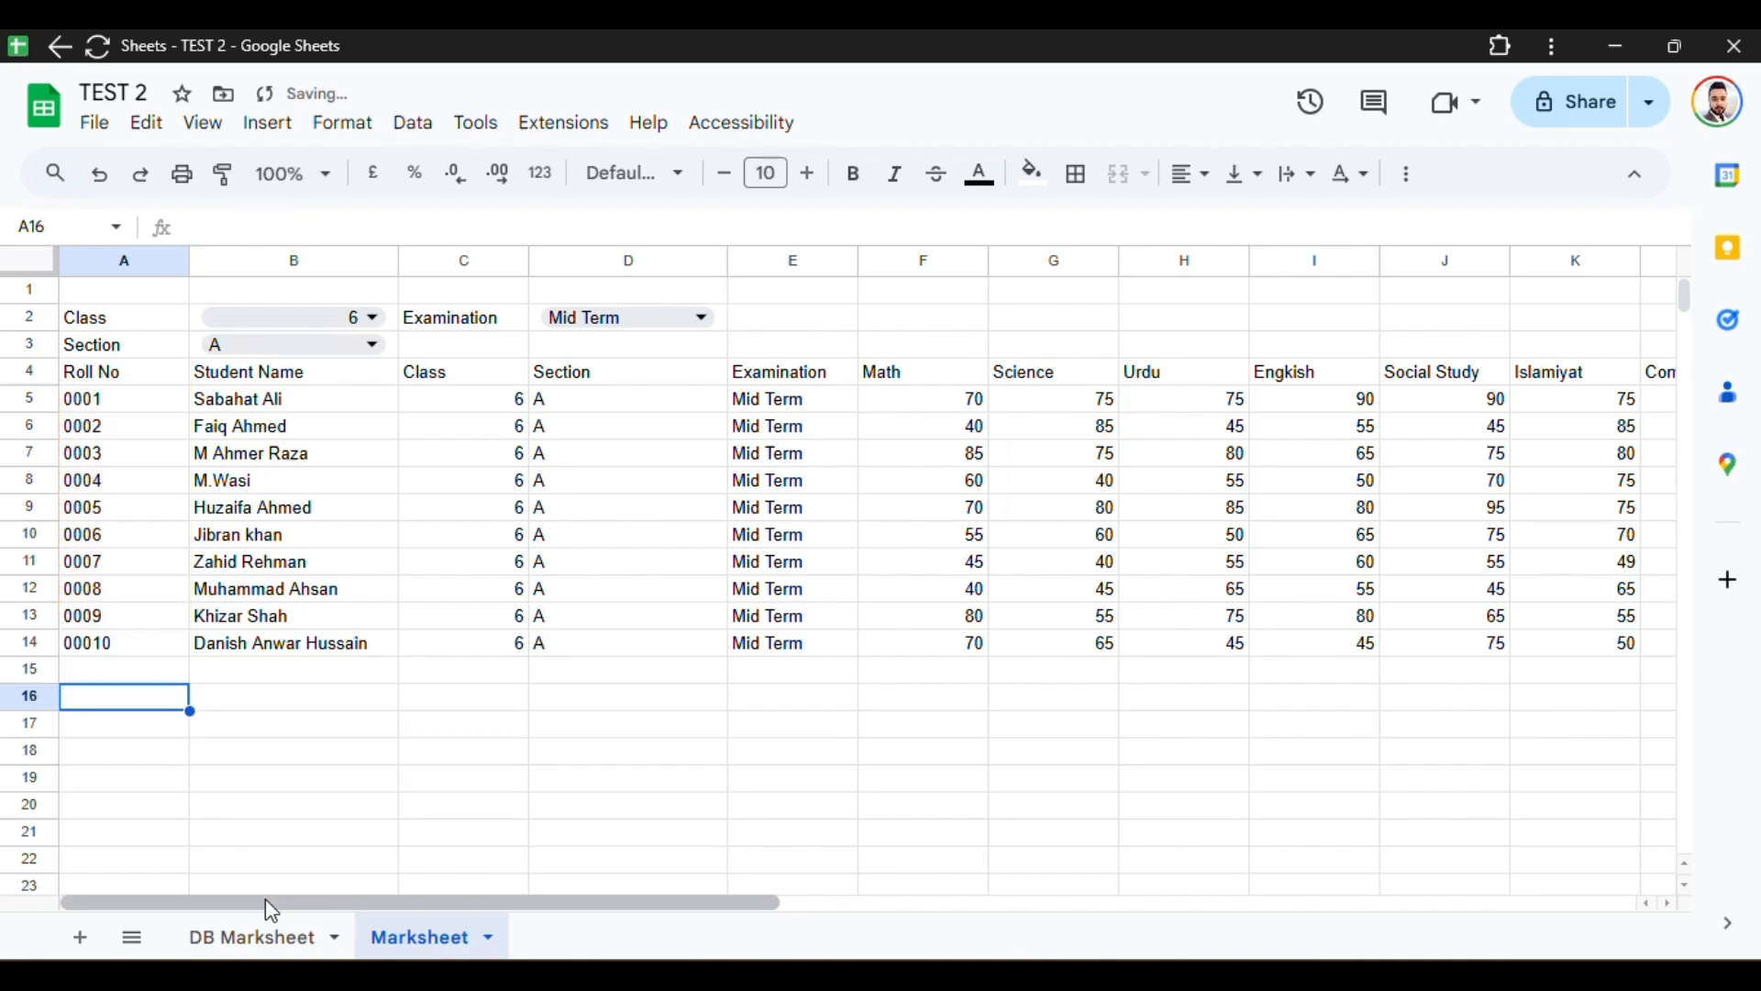
Step: Move the COUNTA formula from A15 to B17 and label it "Students Total" in A17
click(166, 670)
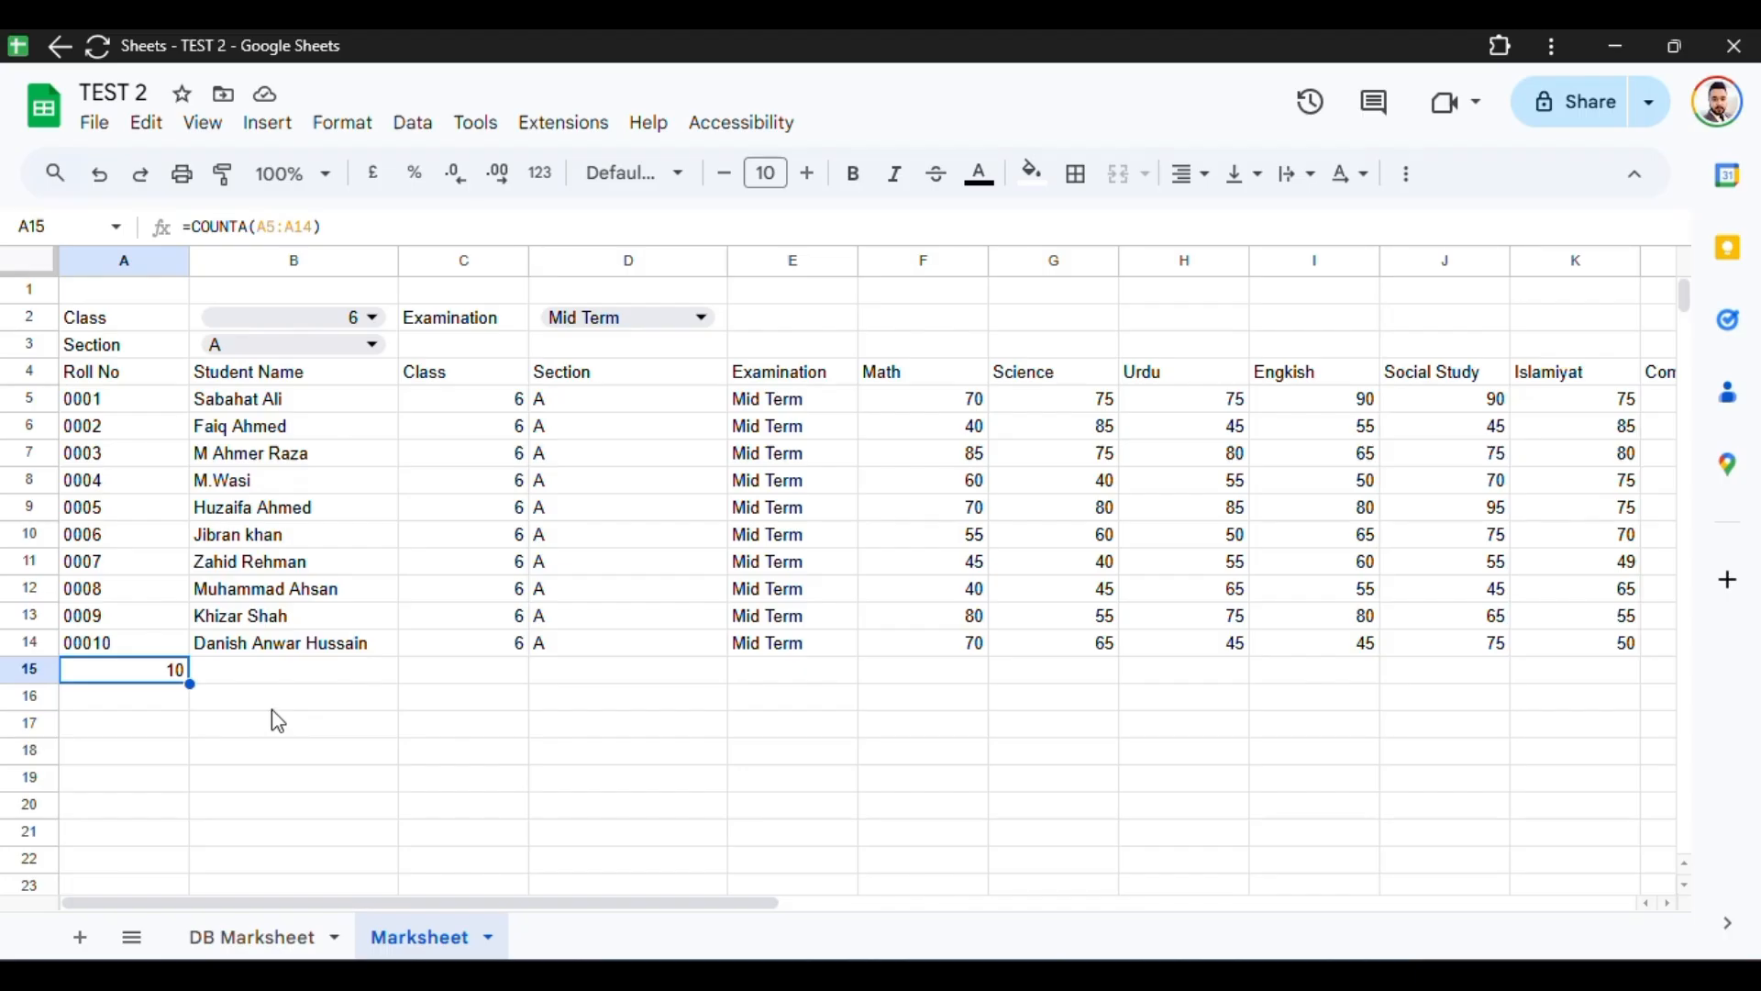
drag(138, 683, 266, 725)
click(131, 731)
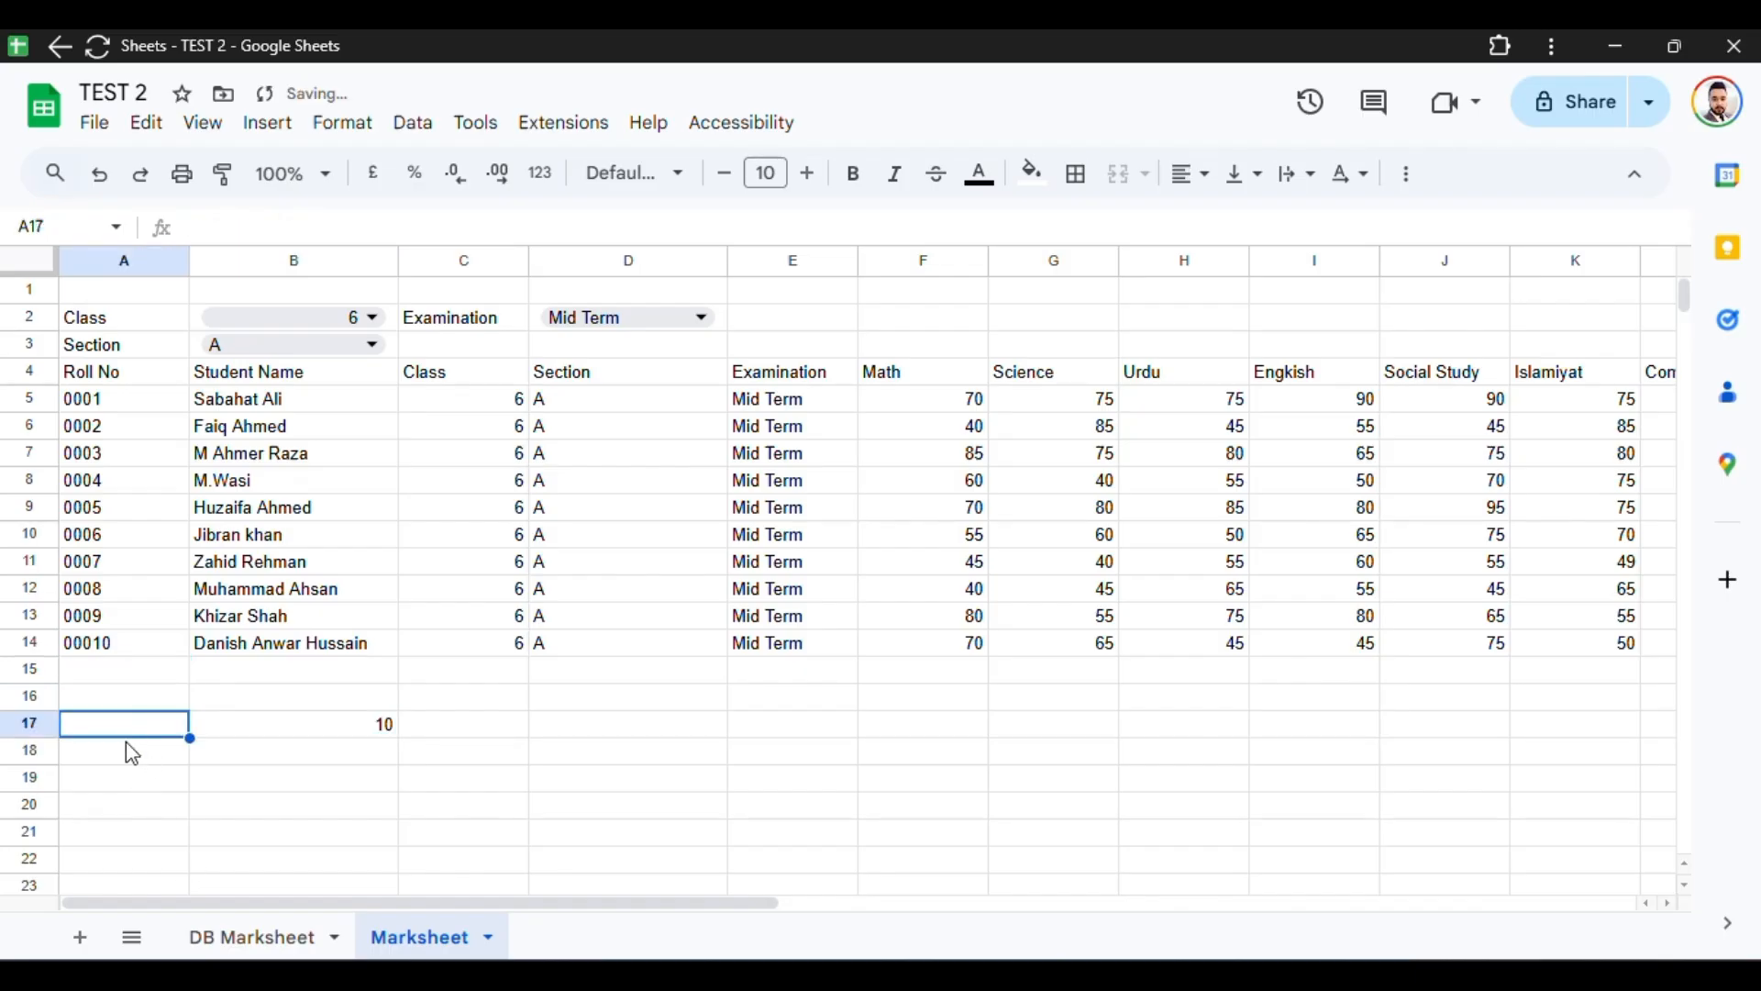
text(Stud)
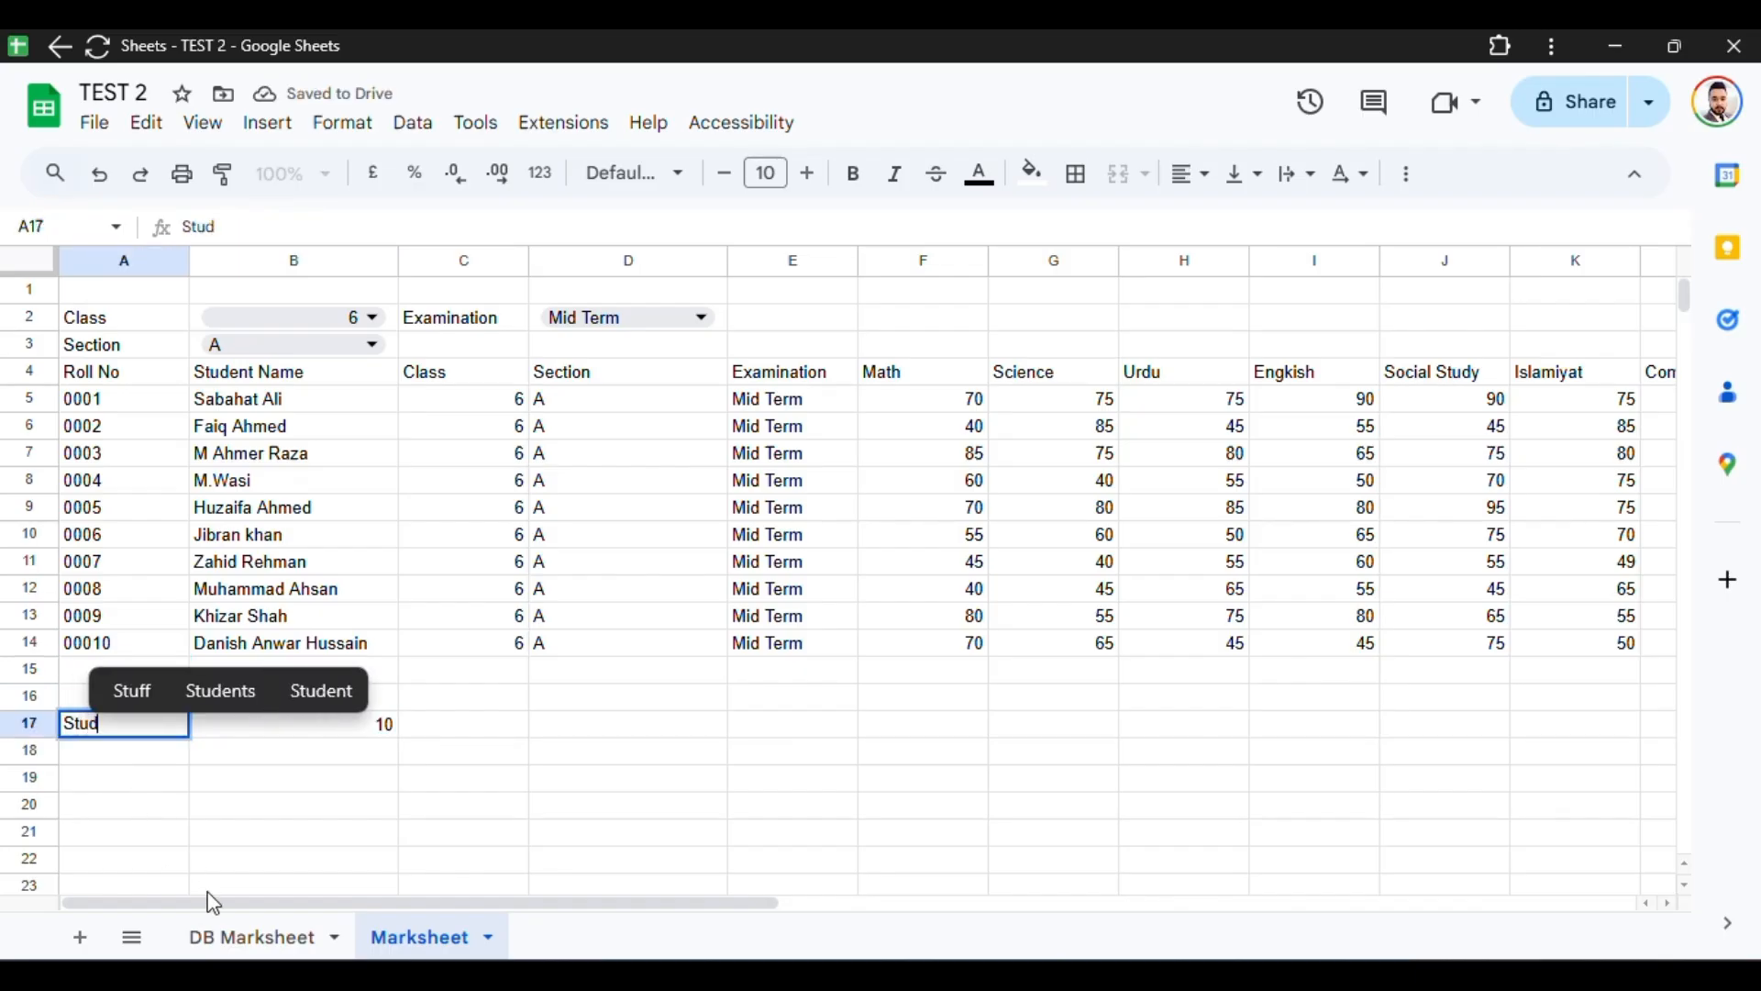
text(ents)
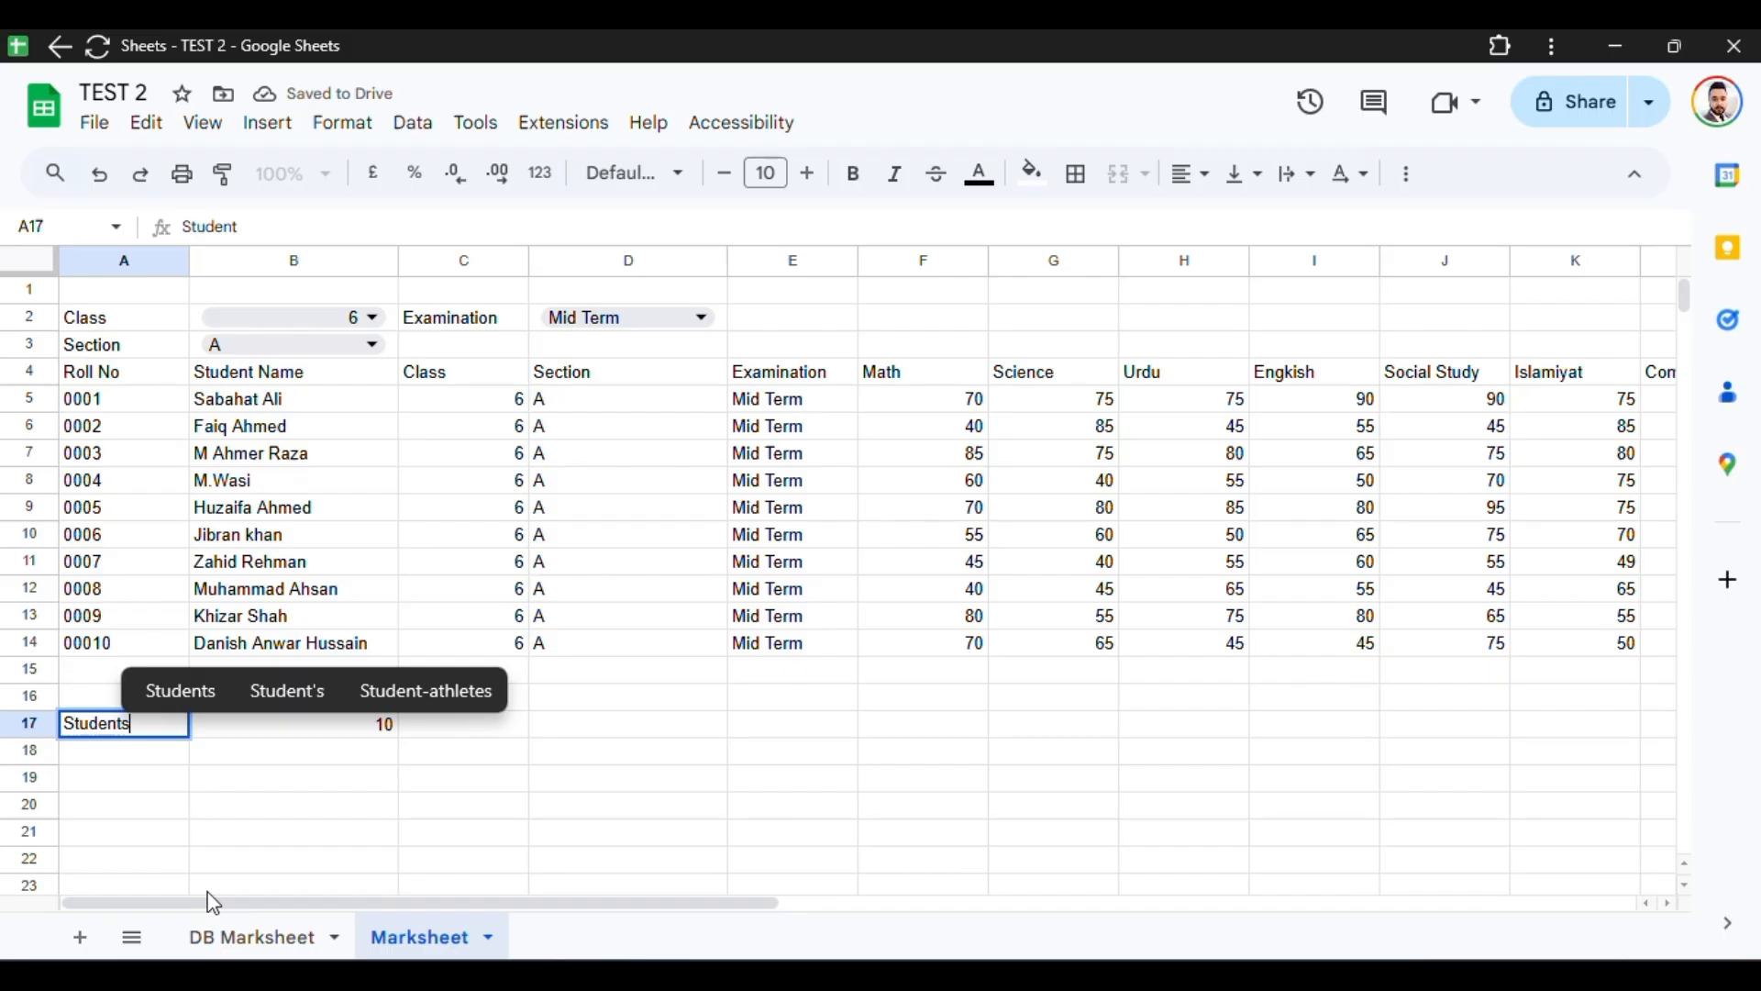
text( Tot)
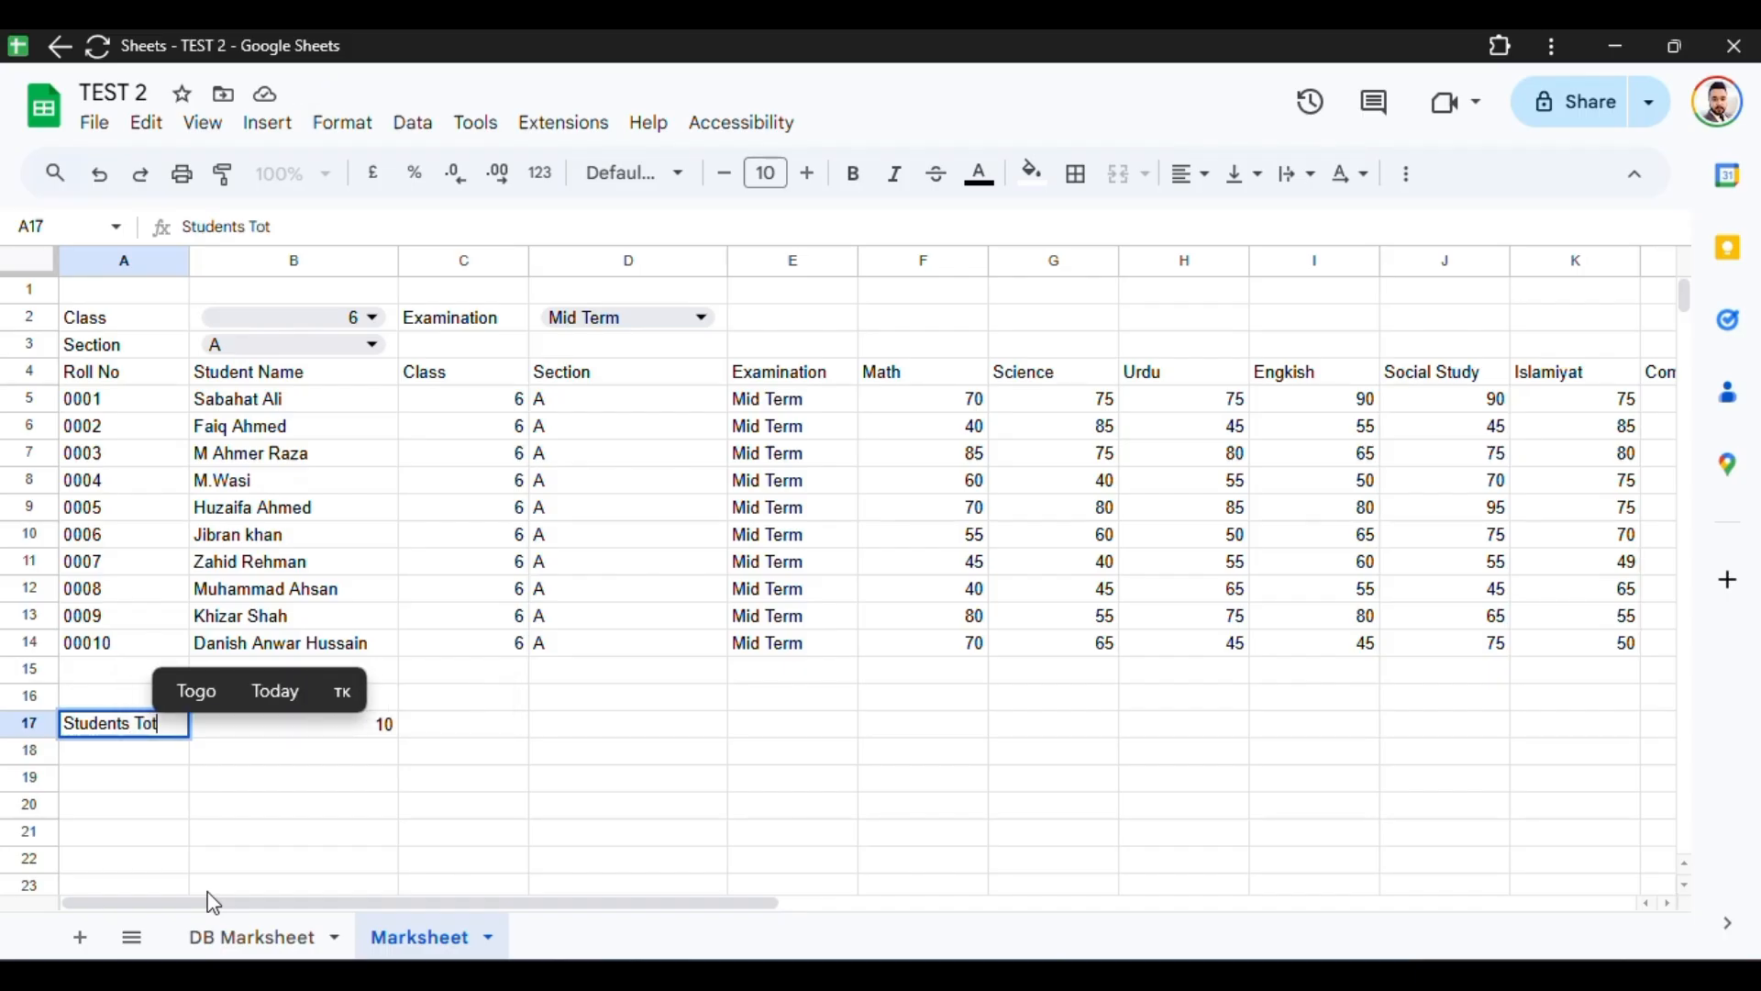
text(a)
key(Return)
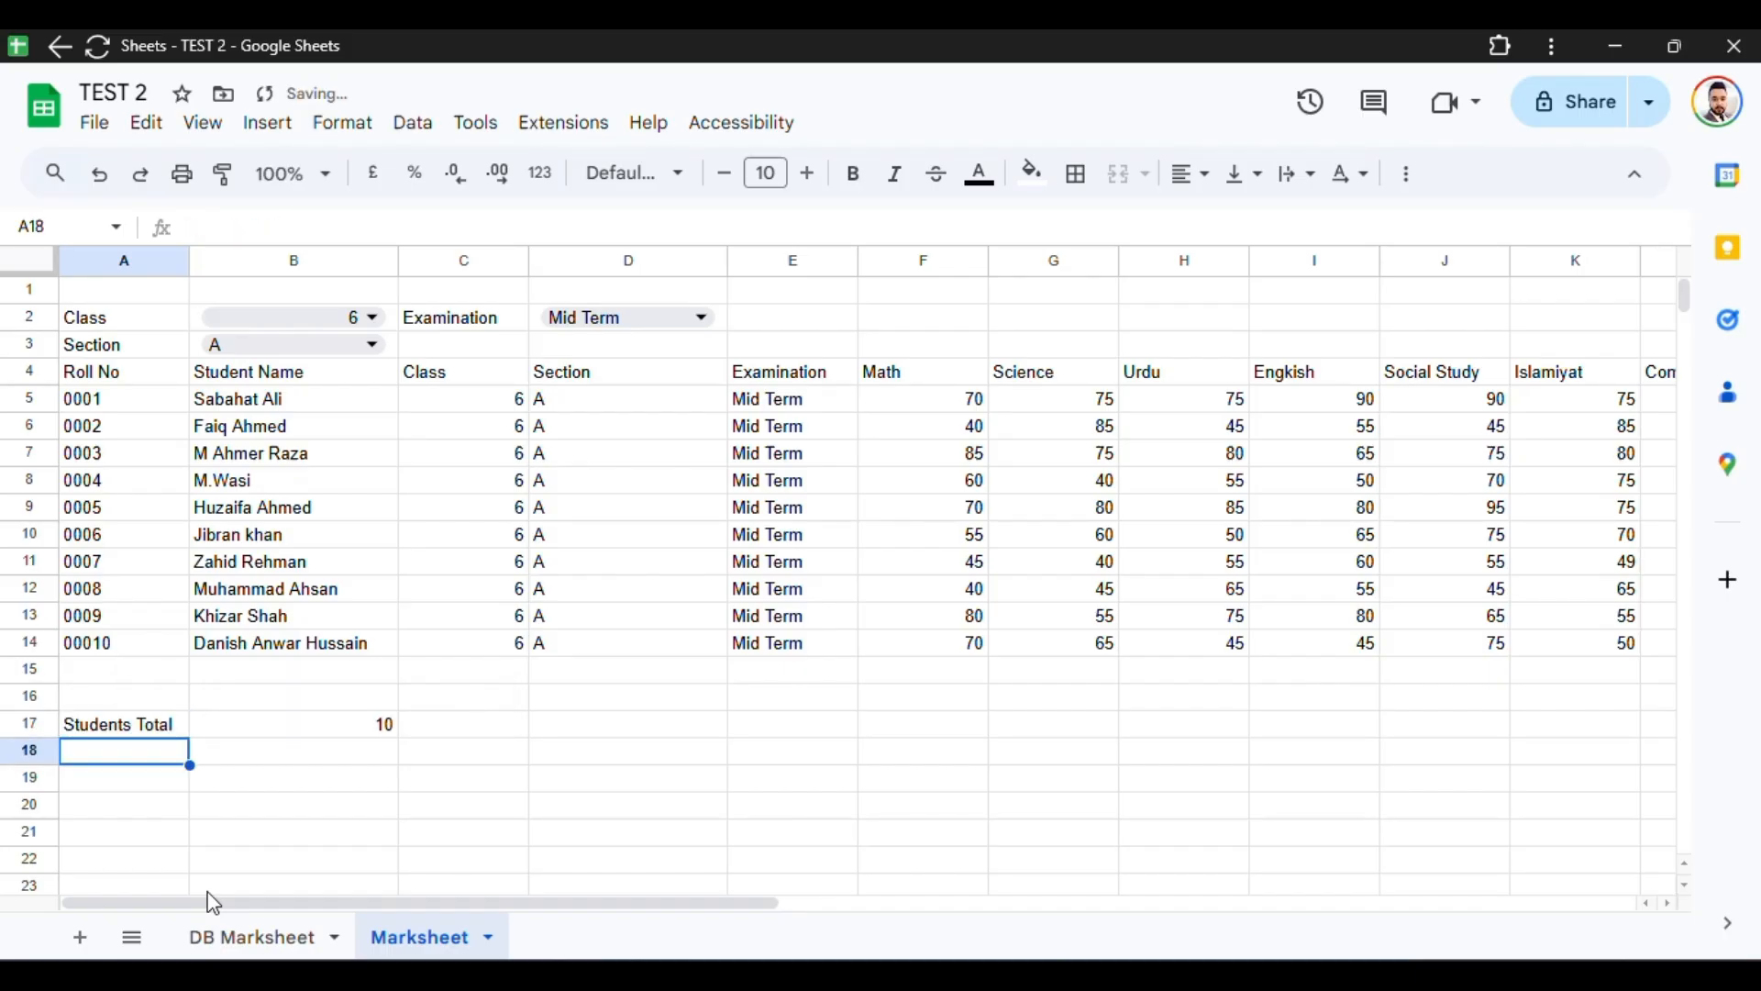
Step: Enter an AVERAGE formula over the Math marks F5:F16 in cell F17
key(Up)
key(Right)
key(Right)
key(Right)
key(Right)
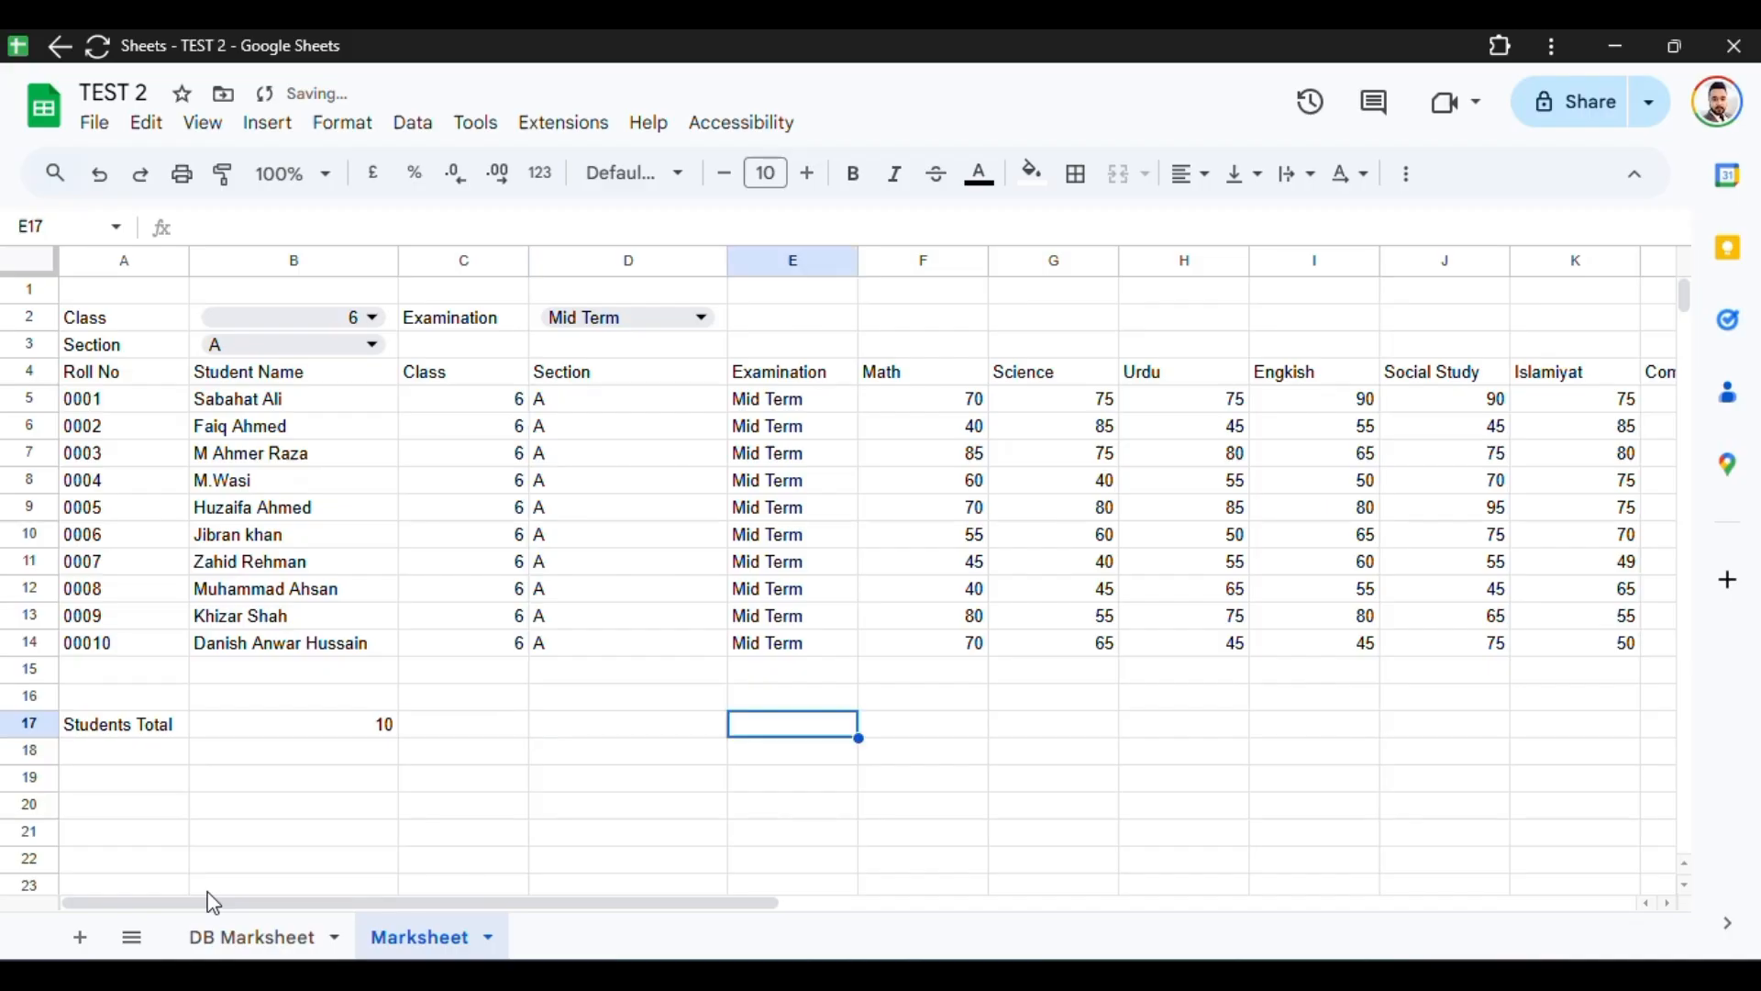
key(Right)
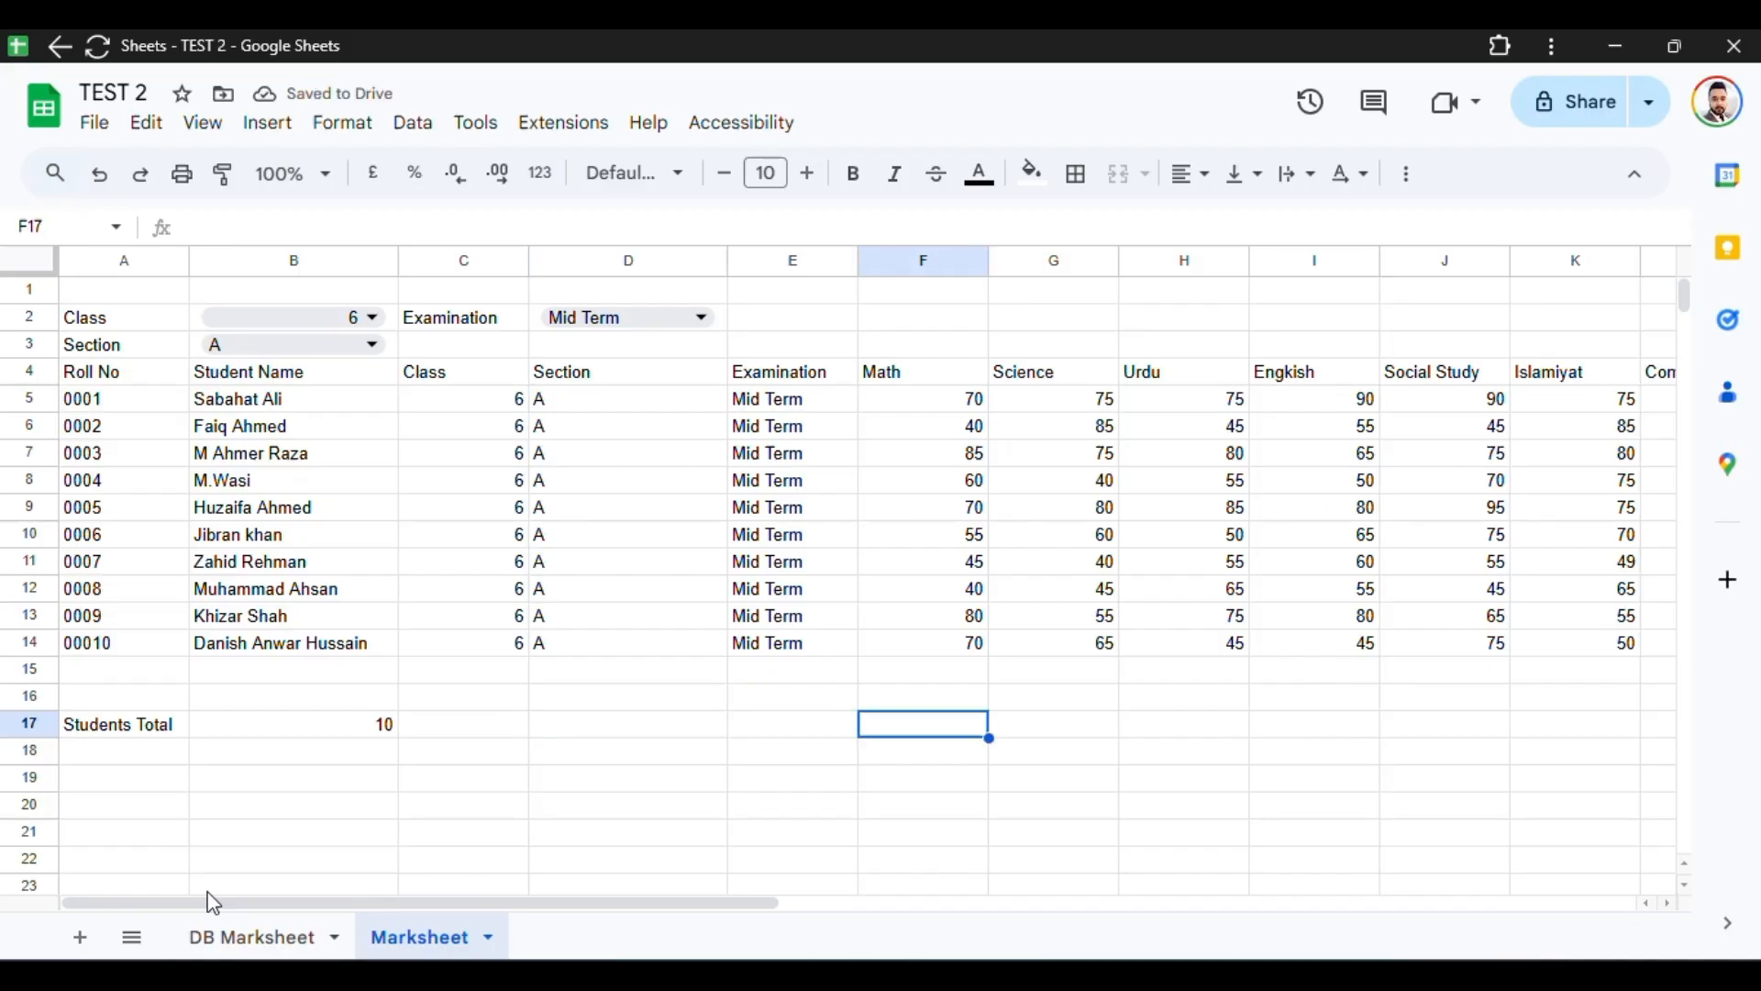
text(=av)
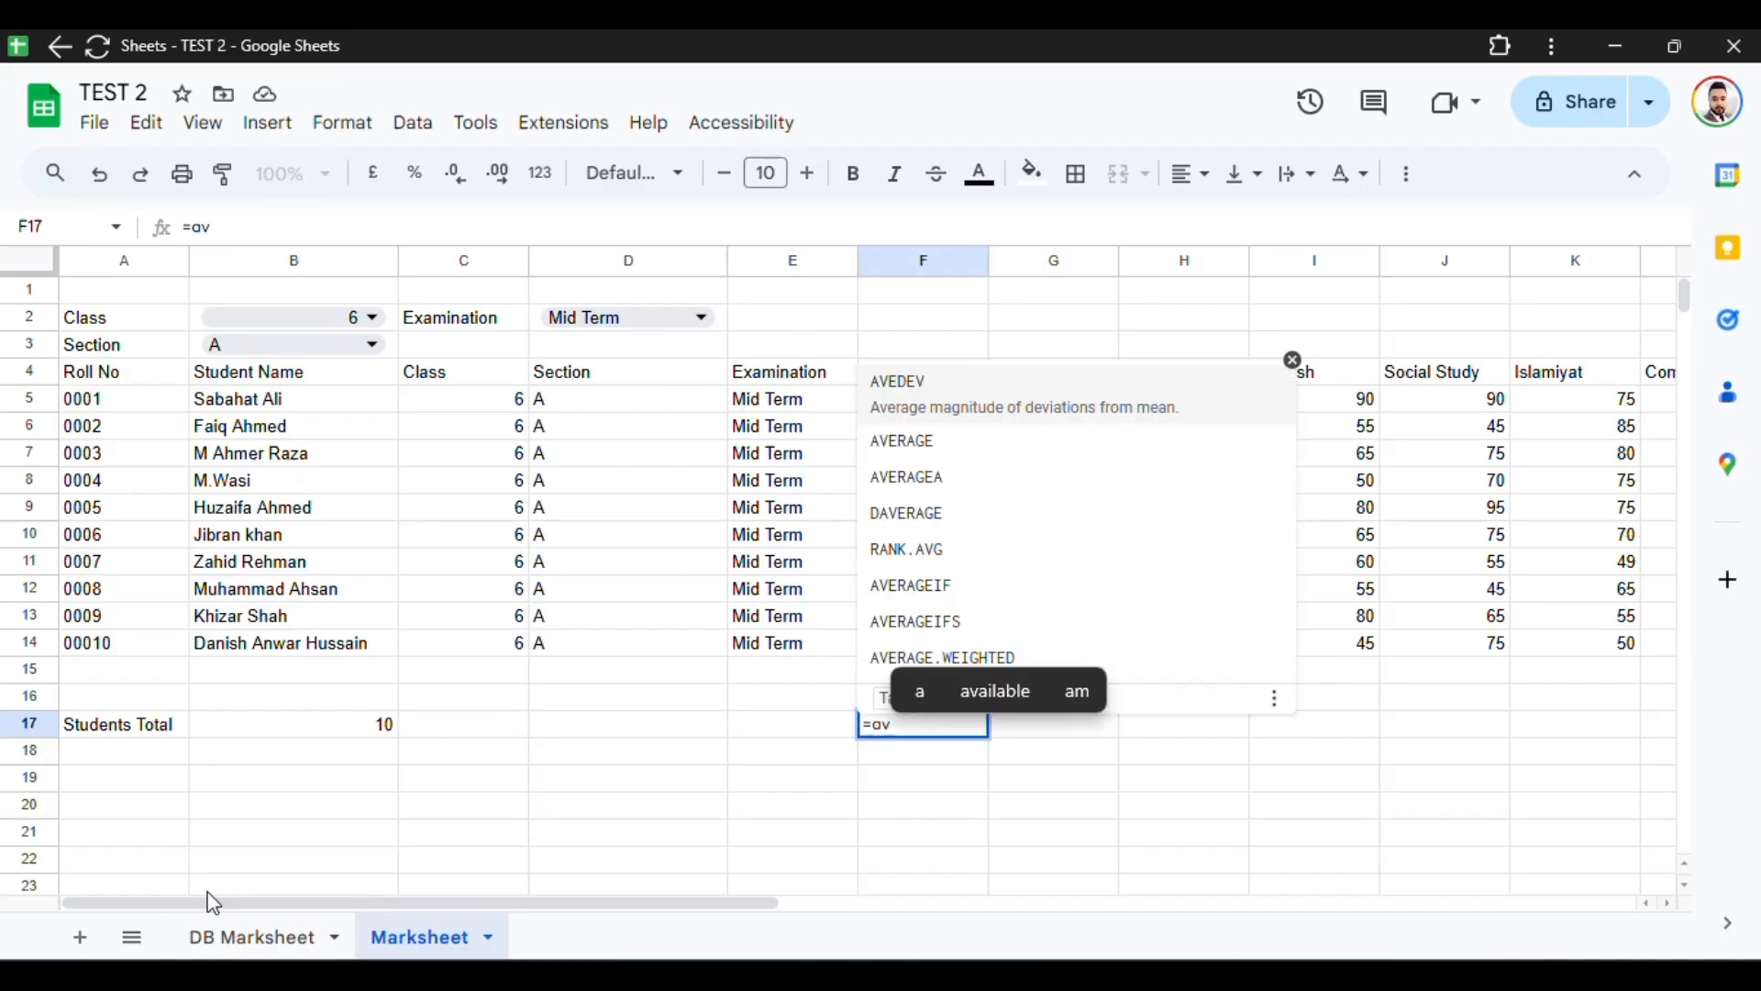
click(1023, 470)
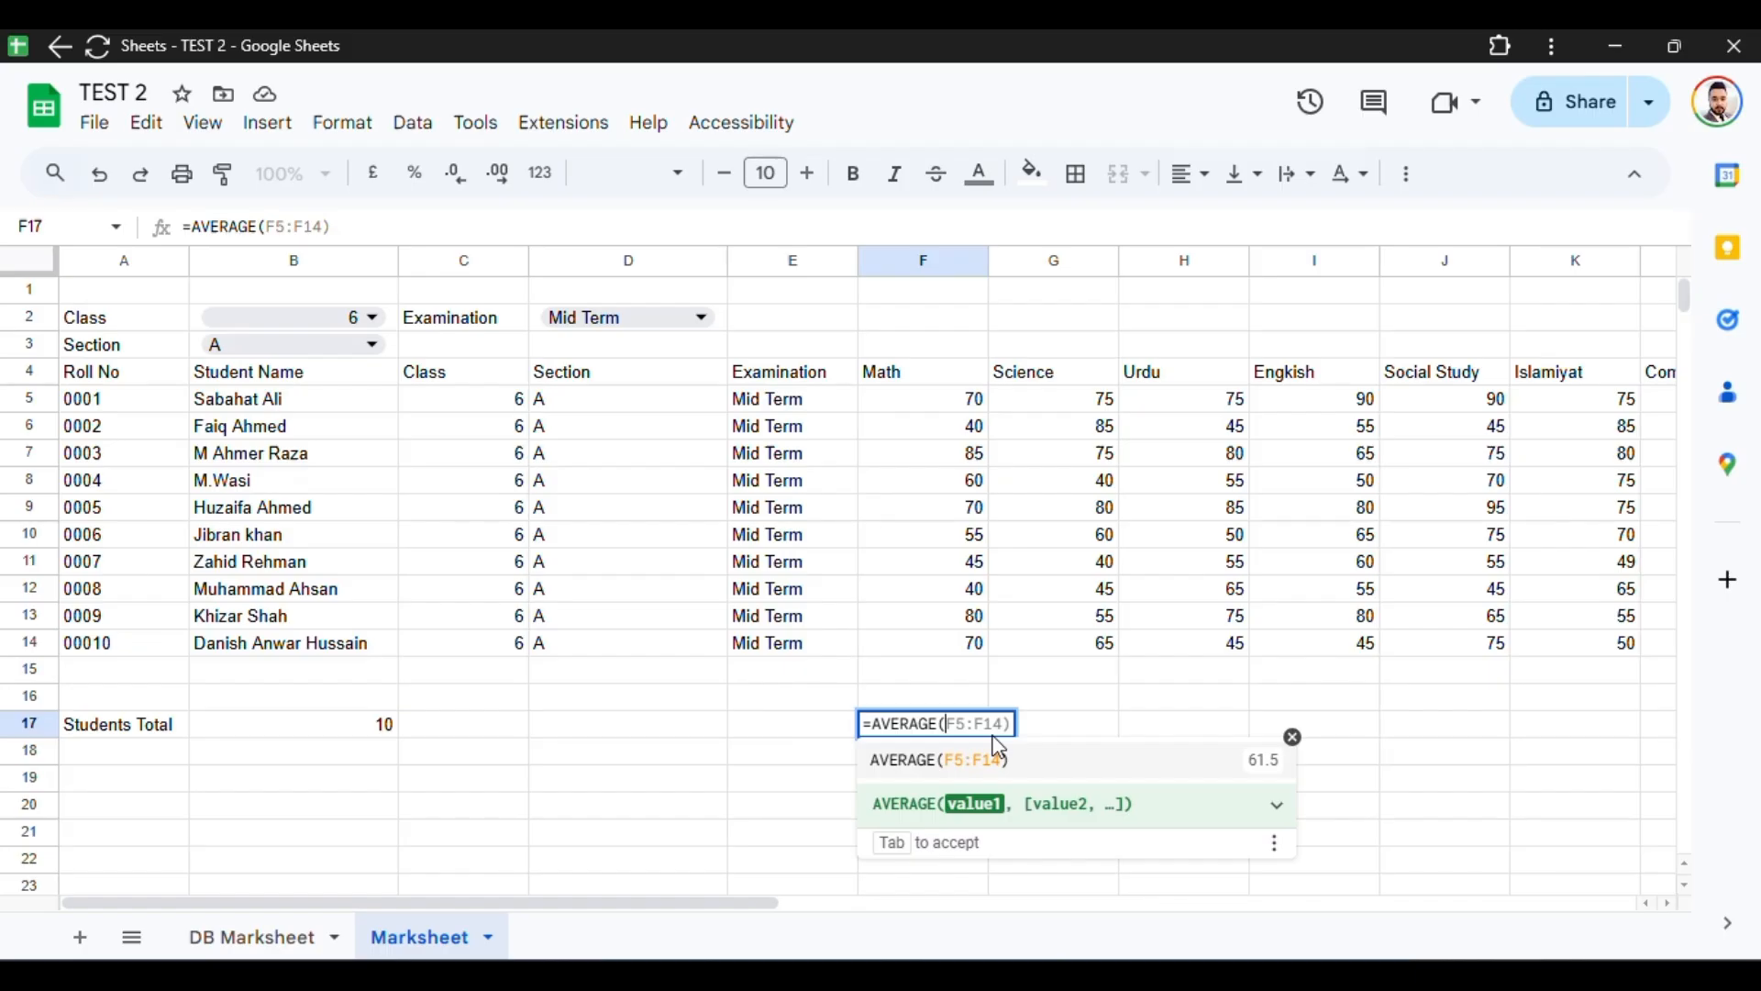
text(1)
key(BackSpace)
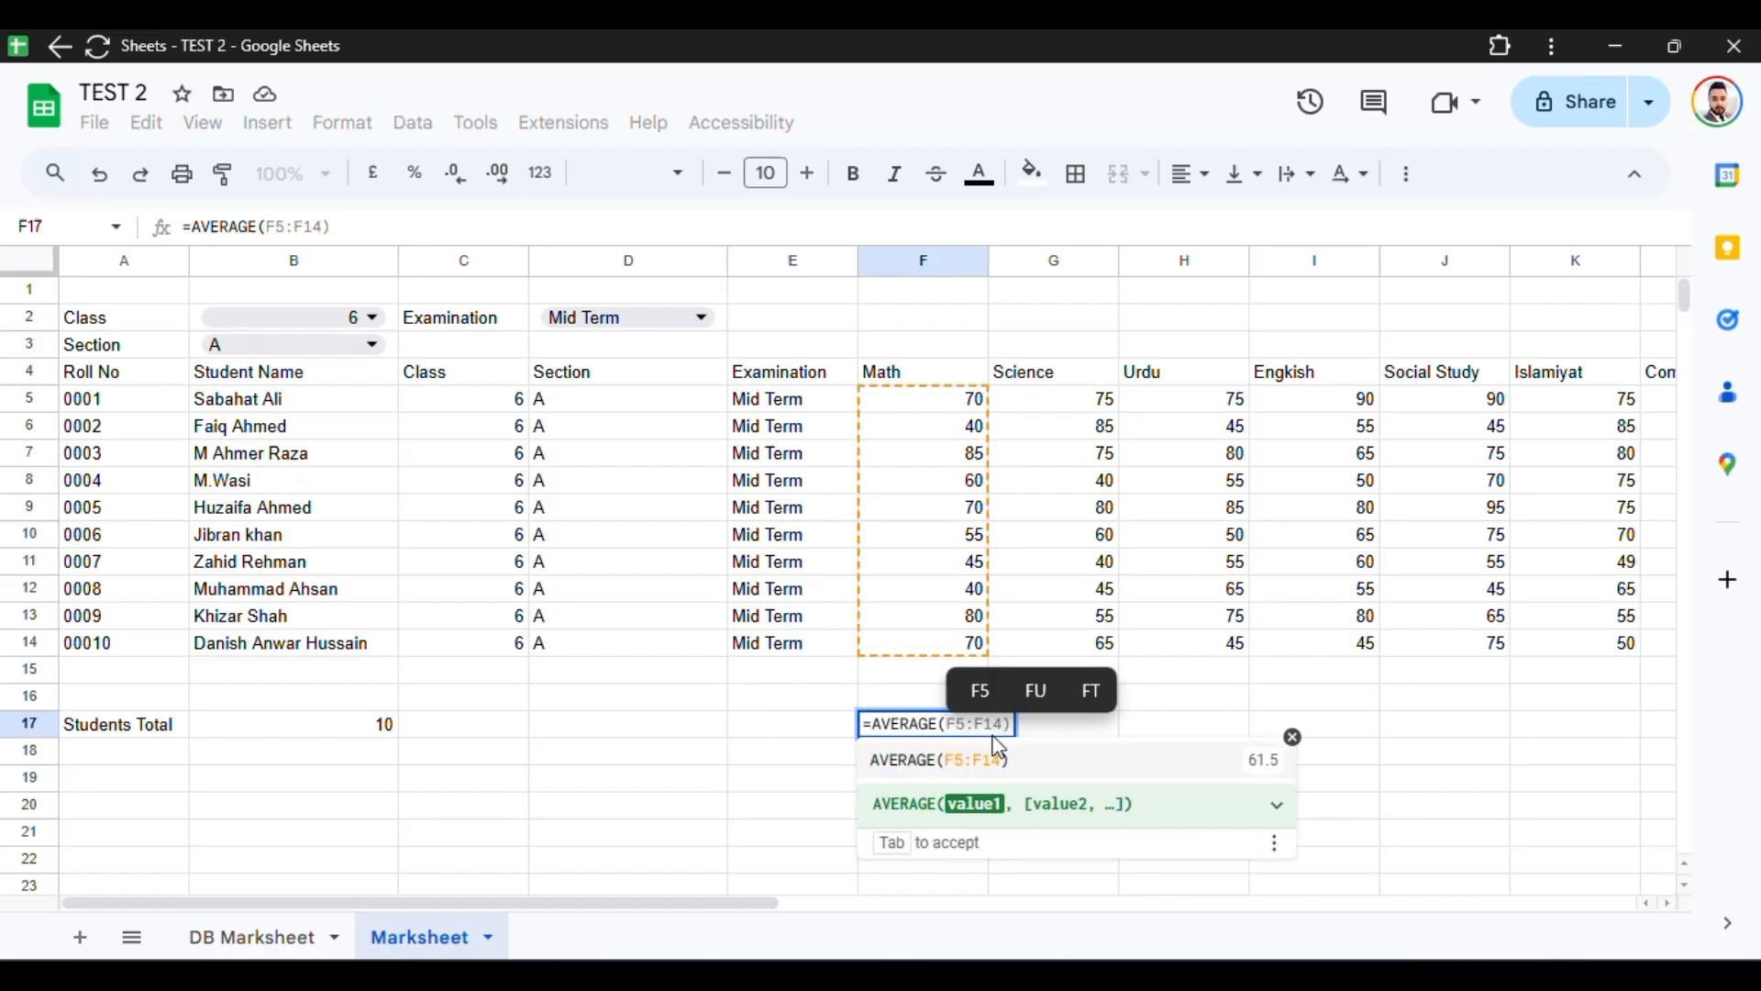
drag(932, 397, 937, 710)
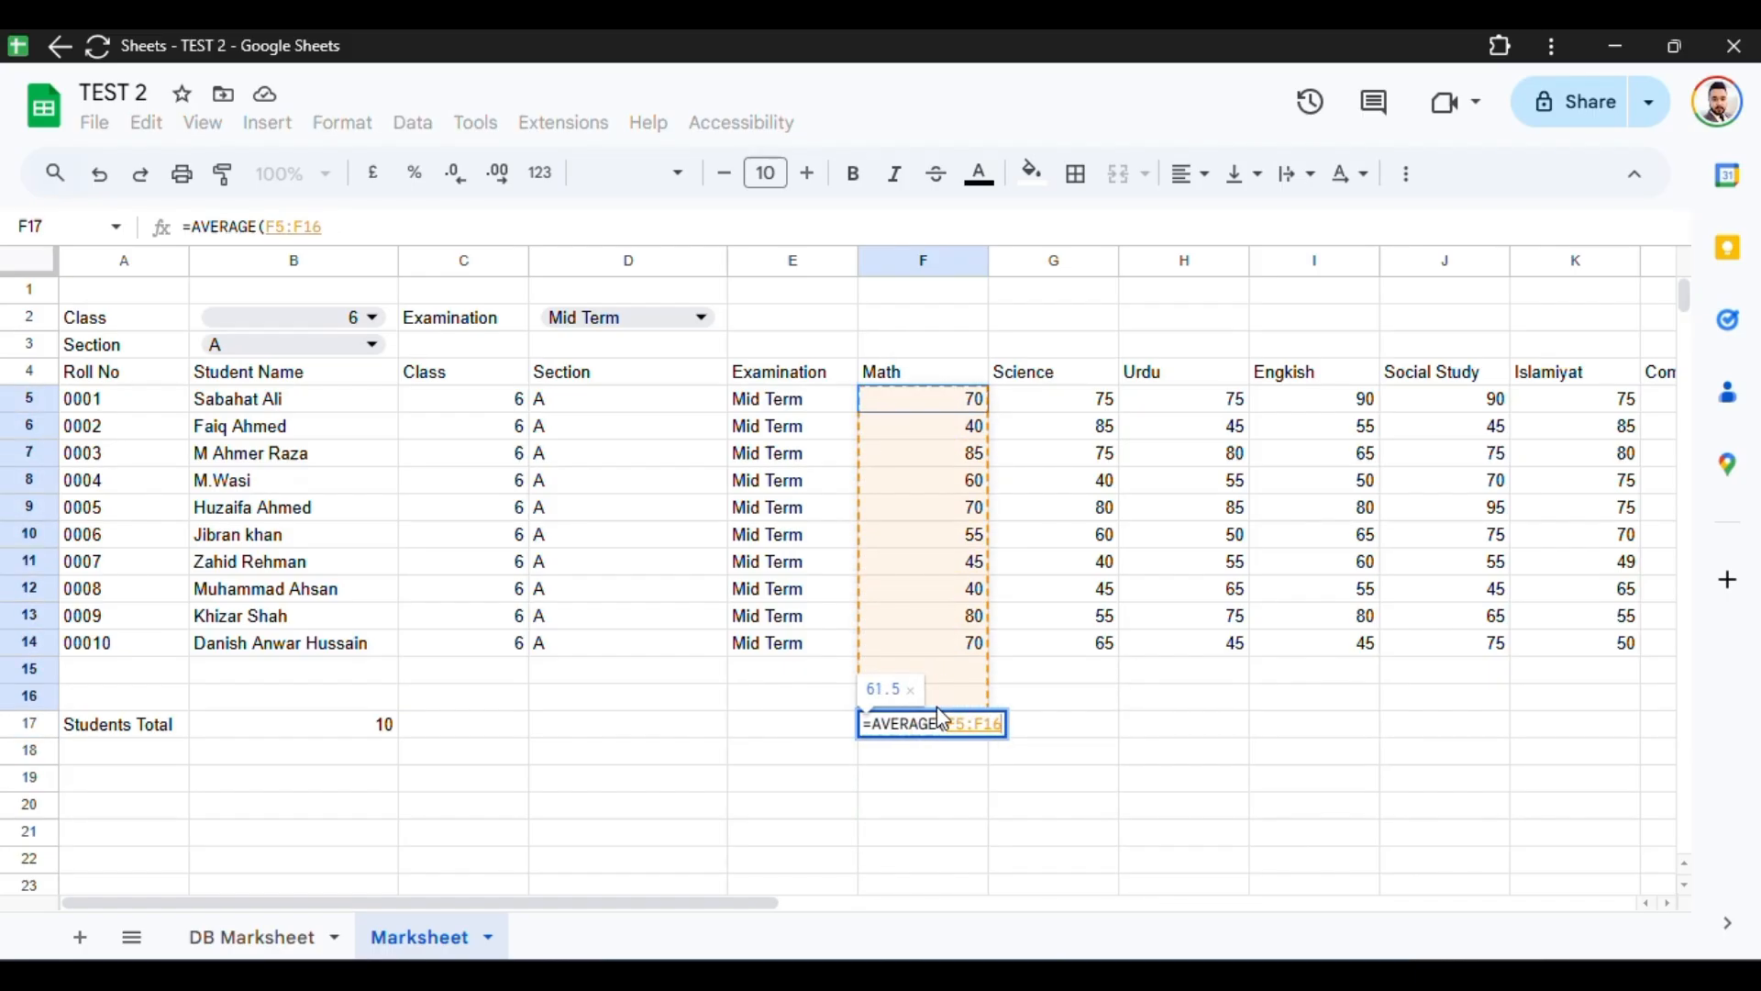
key(Return)
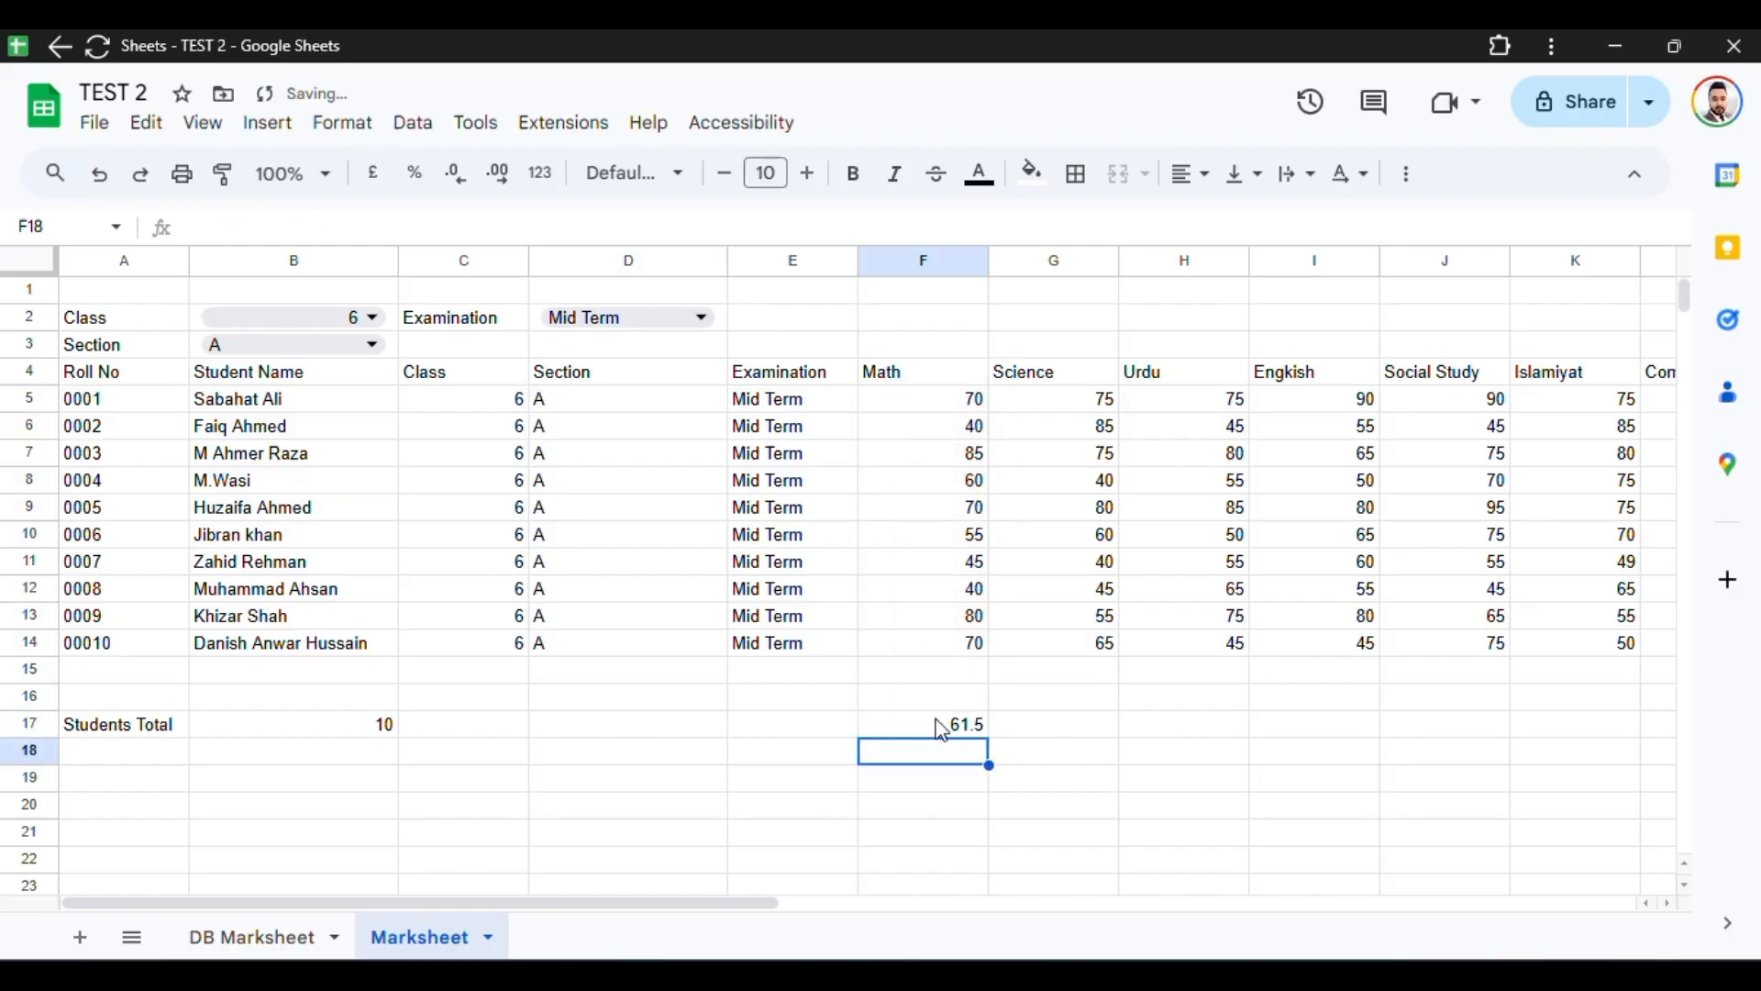
Step: Show the Math average in F17 without decimals and fill its formula across the subject columns to L17
click(916, 723)
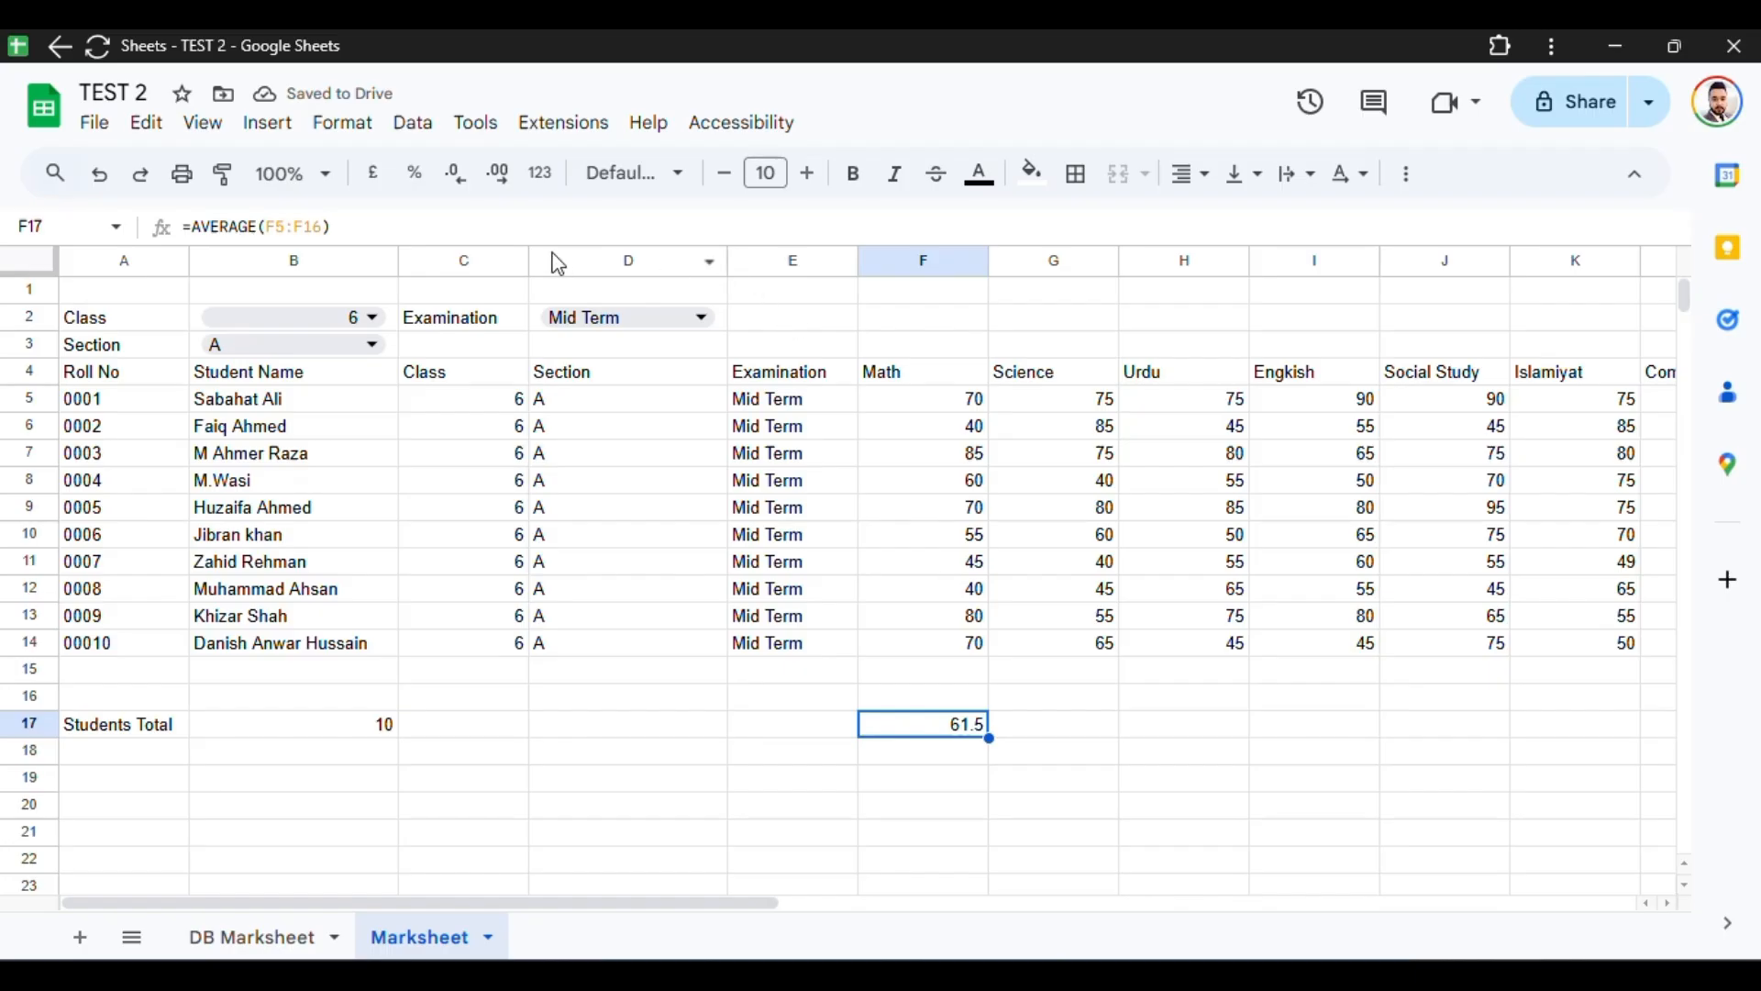
click(463, 179)
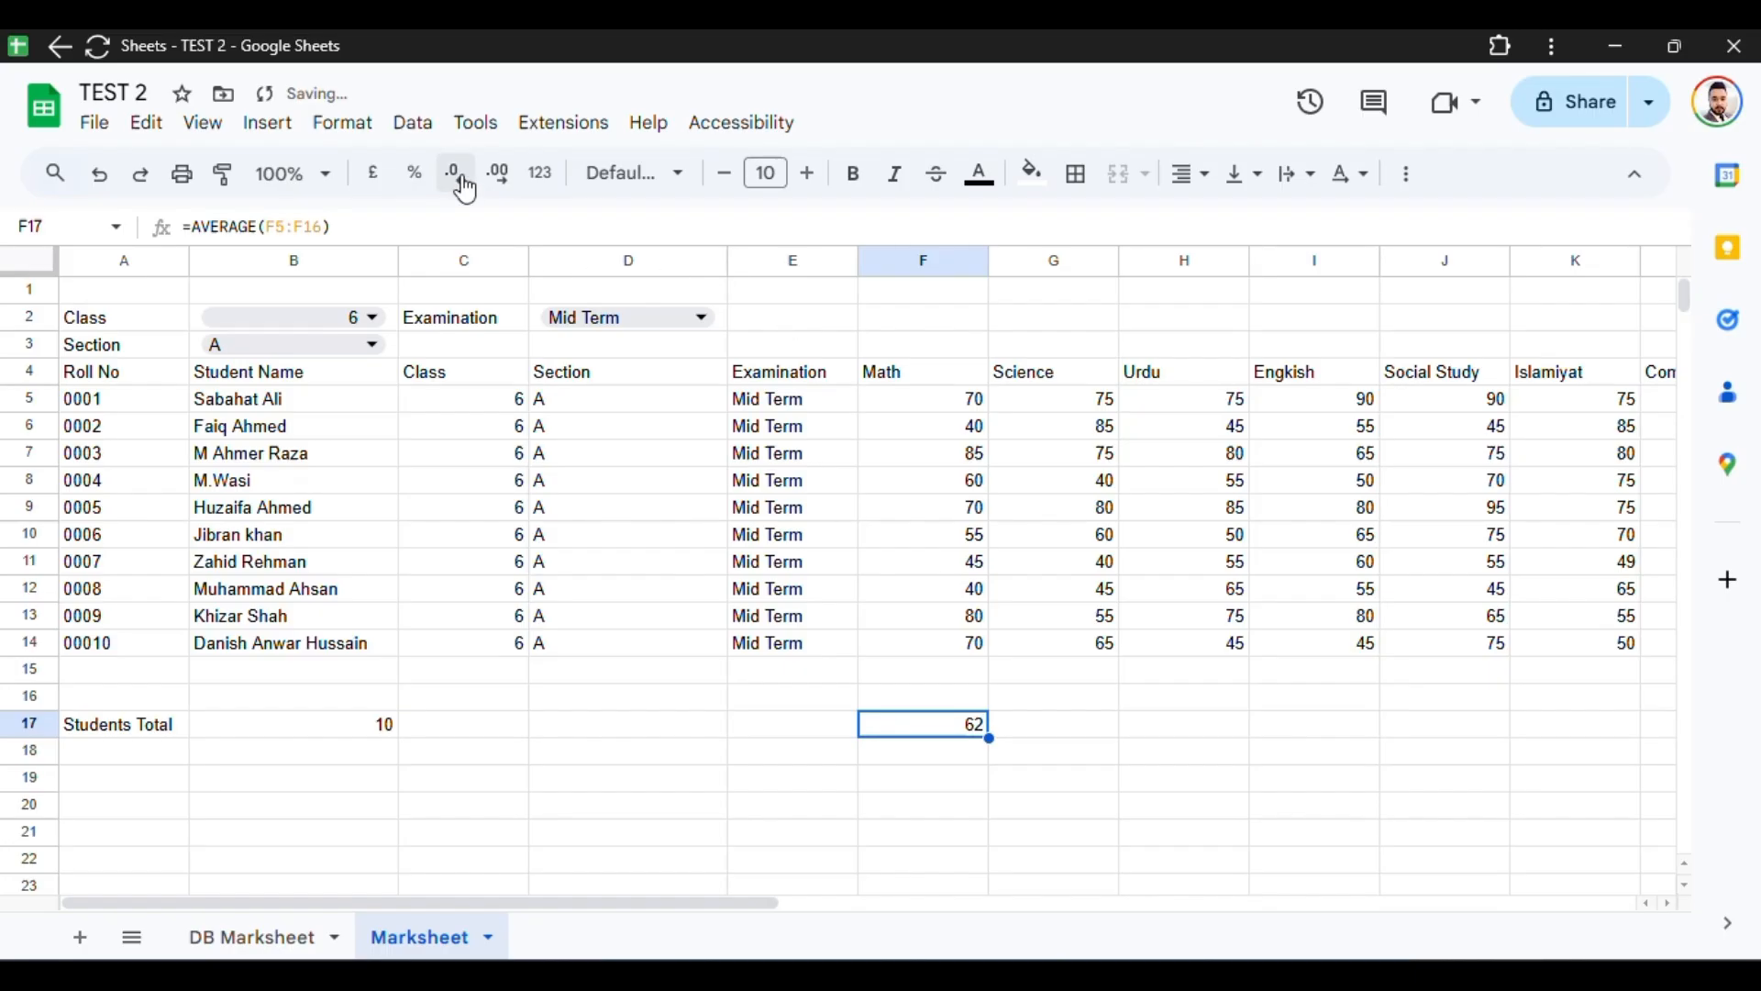
key(Right)
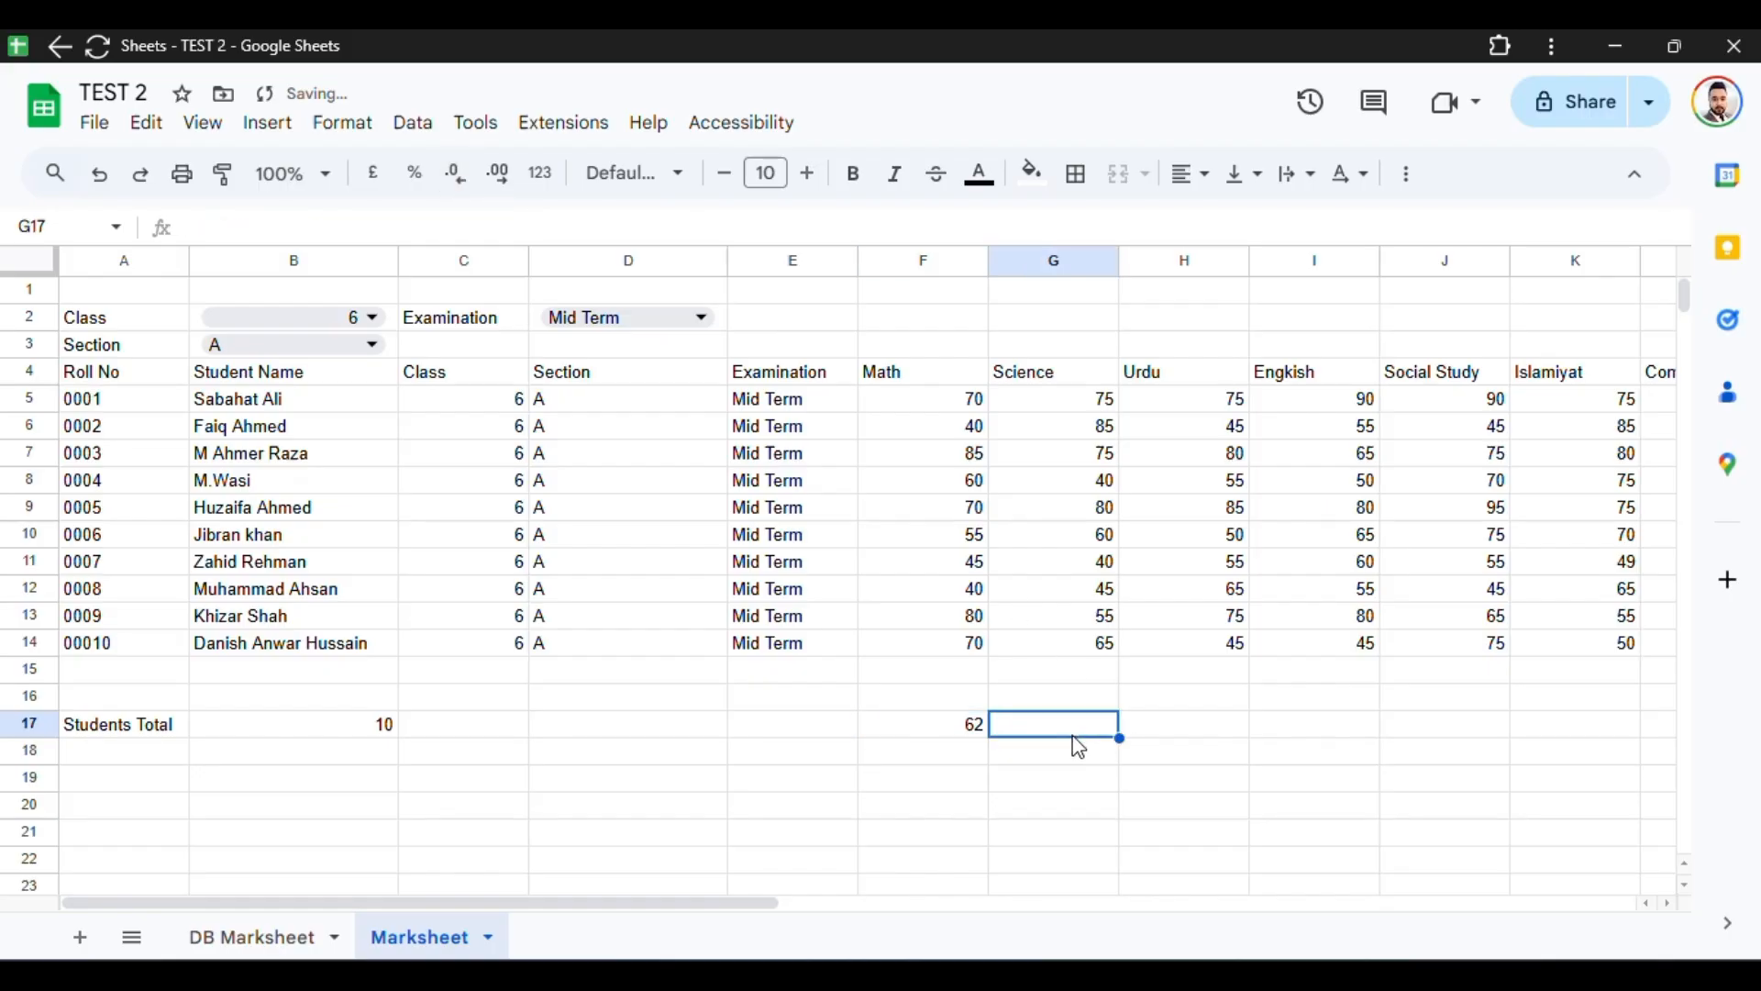
drag(771, 908, 1010, 929)
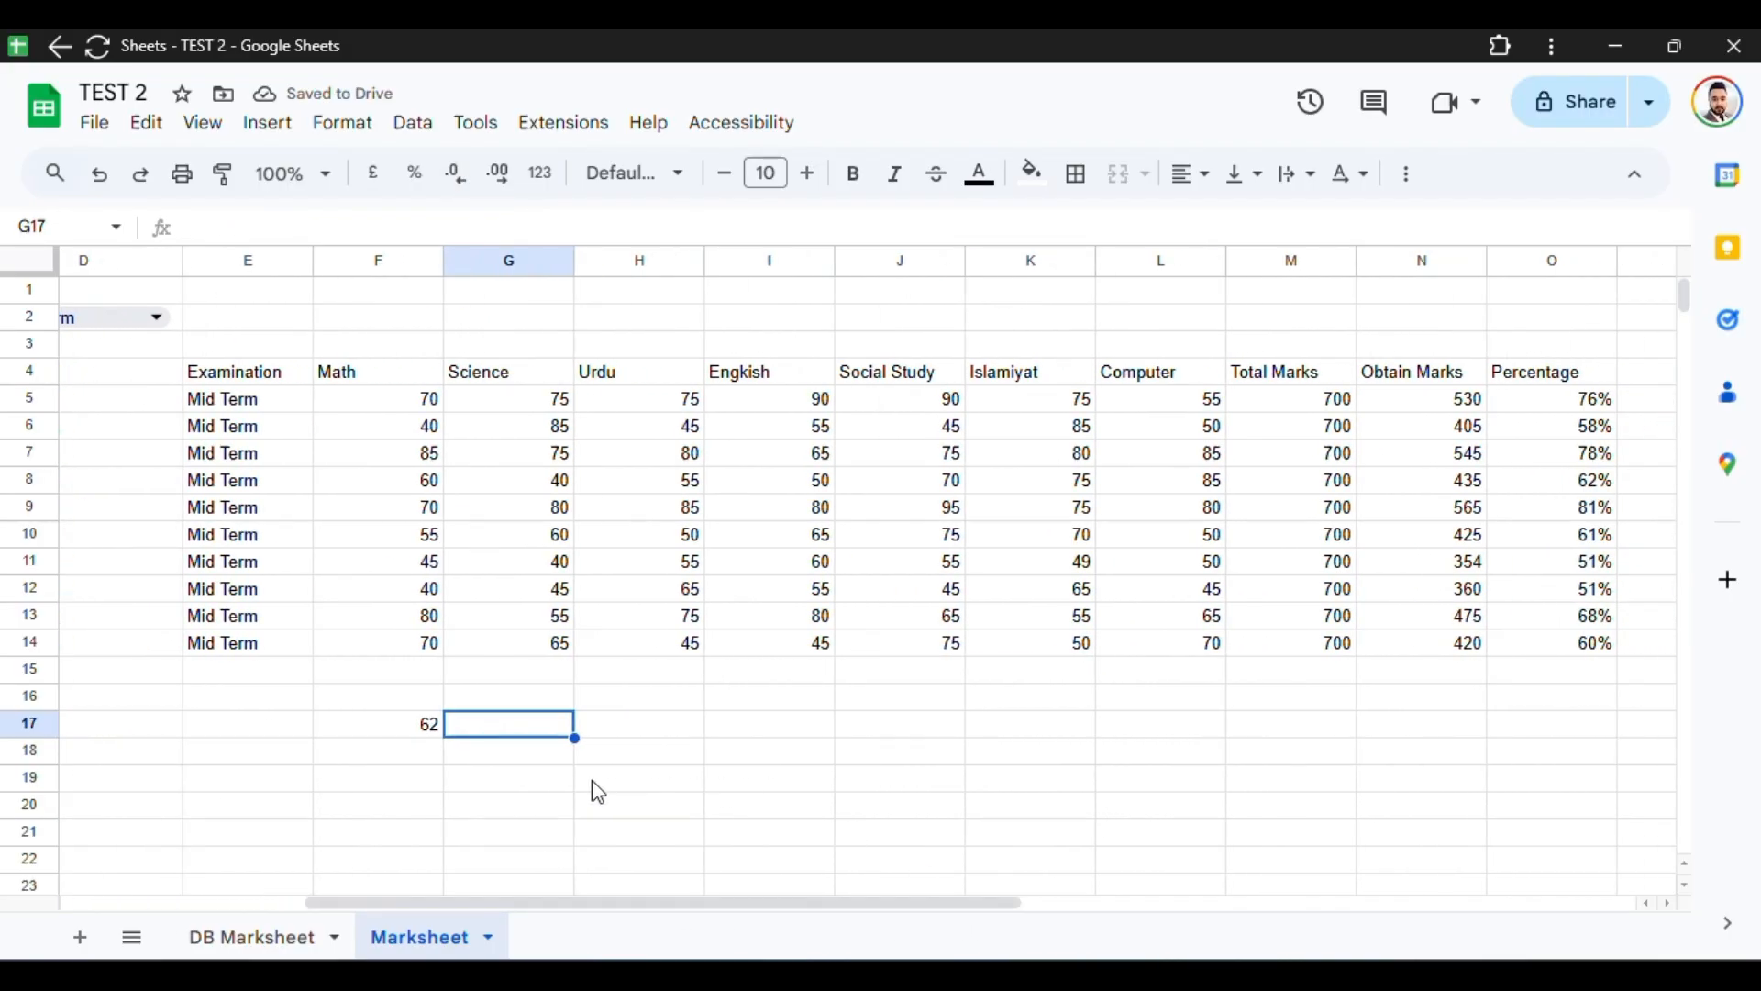
click(424, 733)
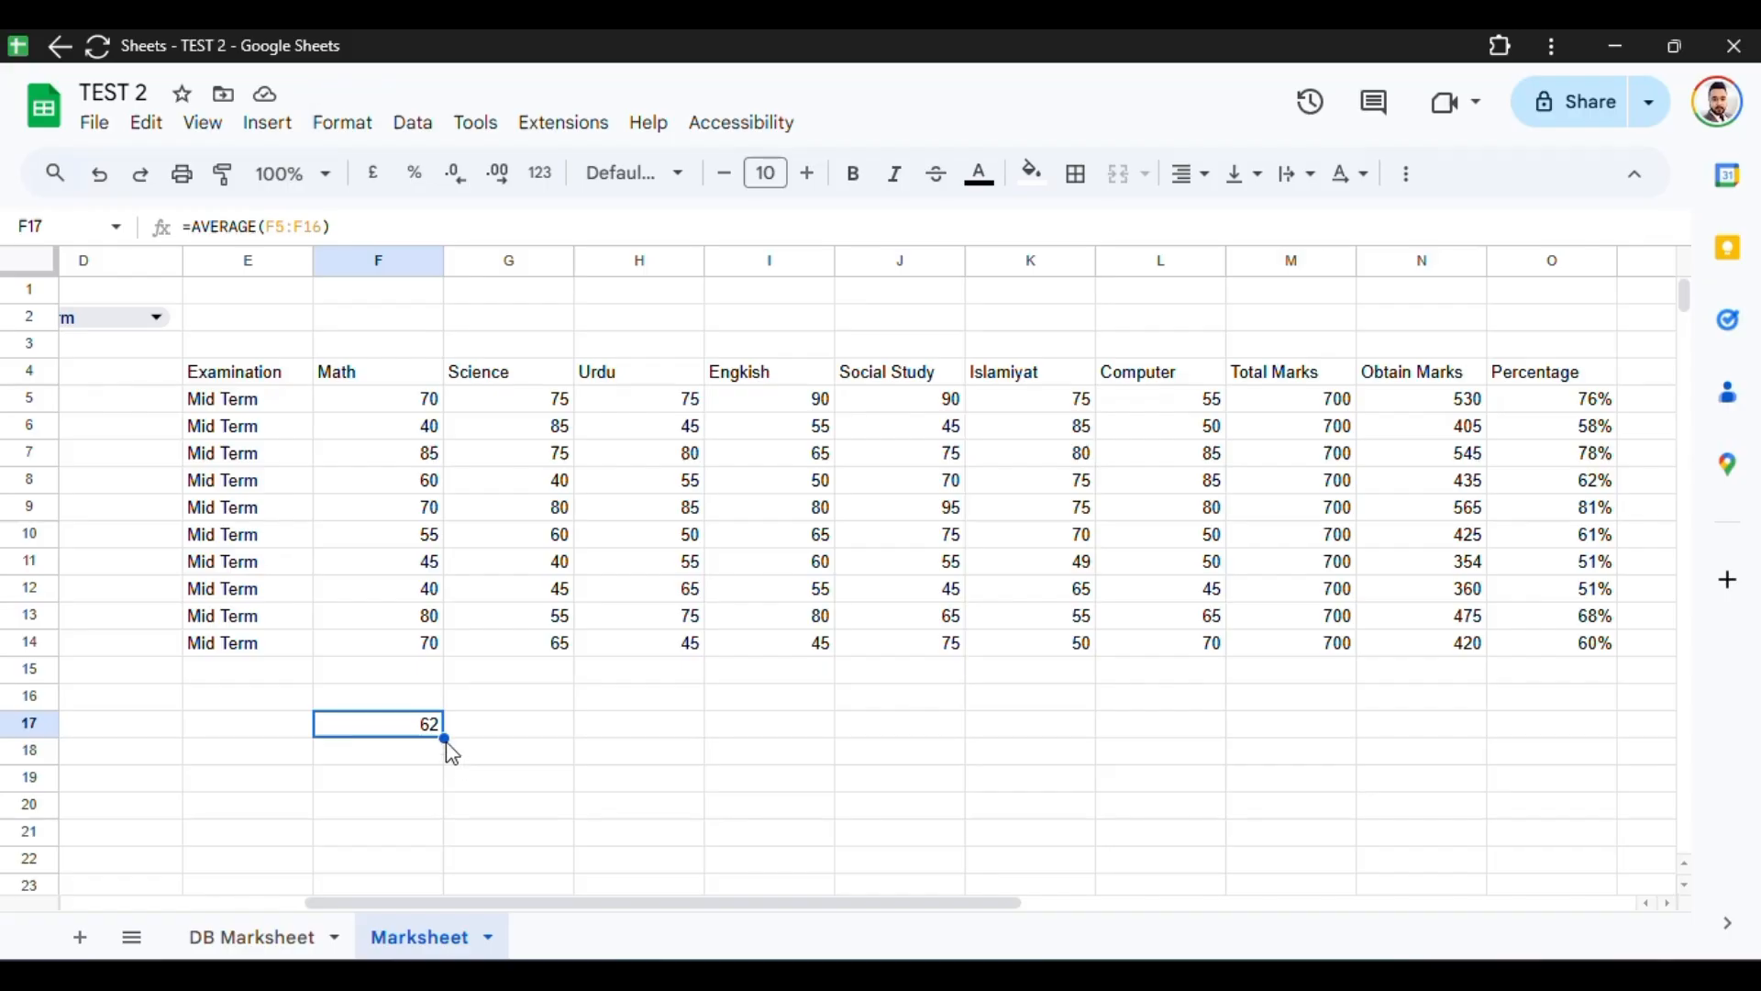
drag(444, 738, 1183, 706)
Step: Enter a MAX formula over the Total Marks column in cell M17
drag(893, 901, 1014, 920)
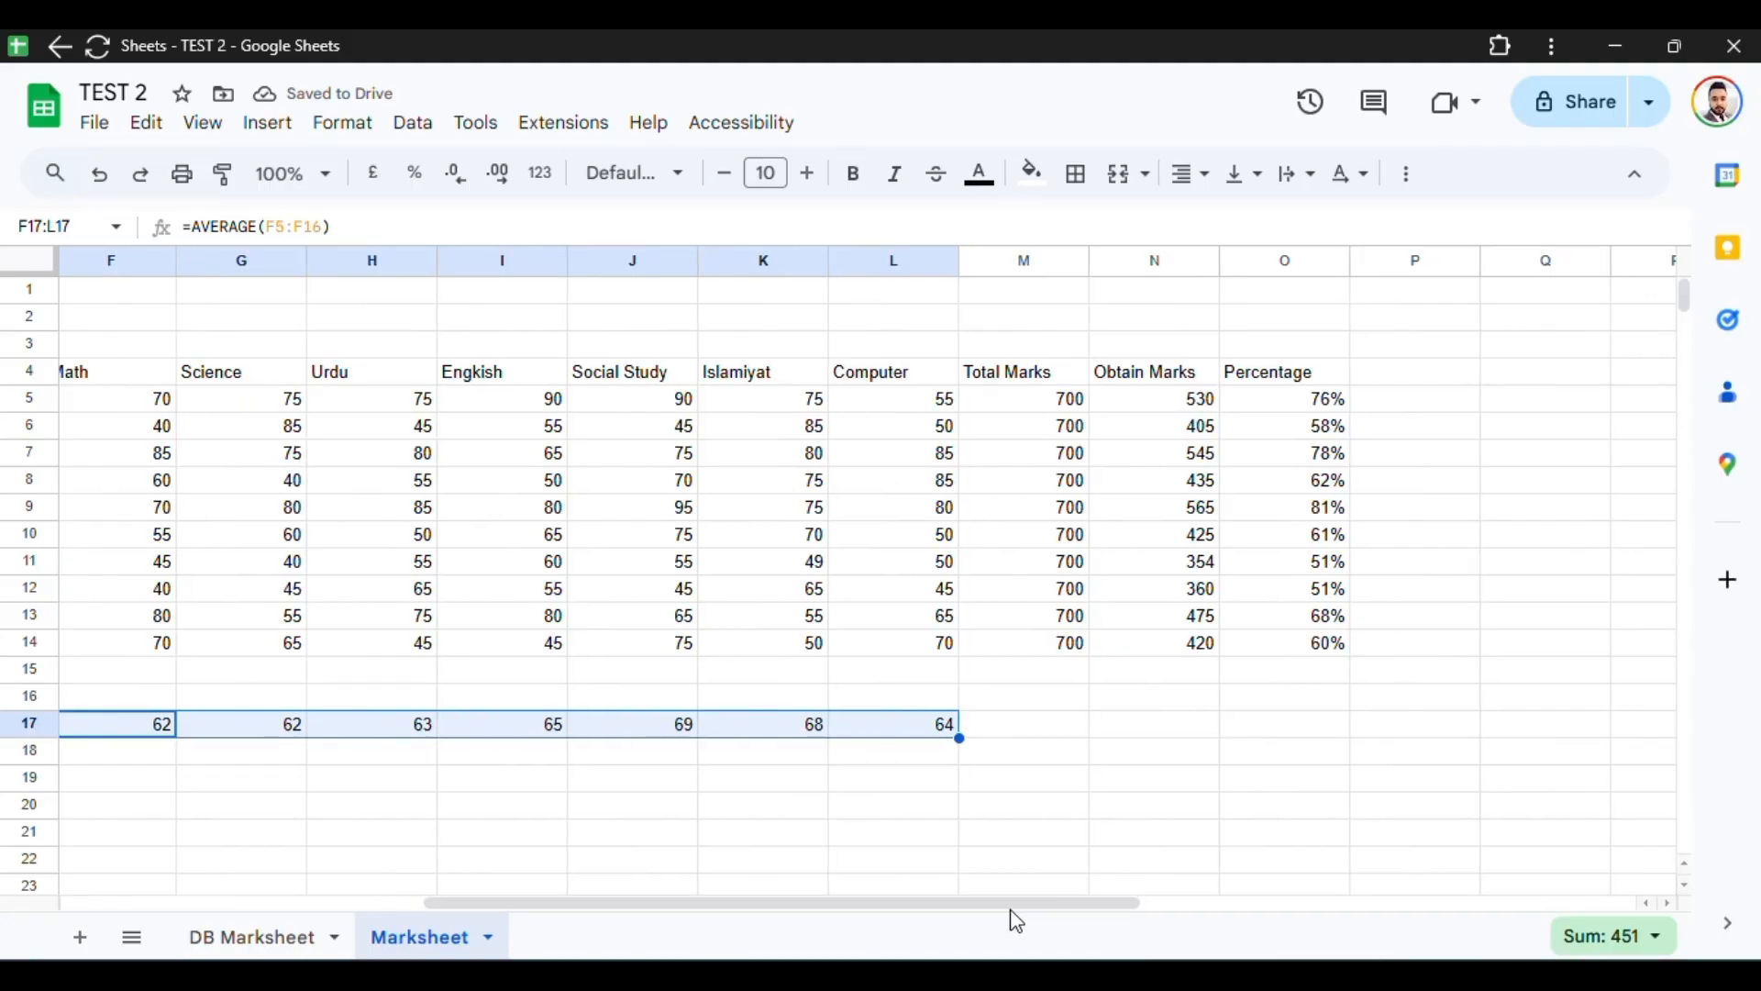
click(996, 729)
text(=)
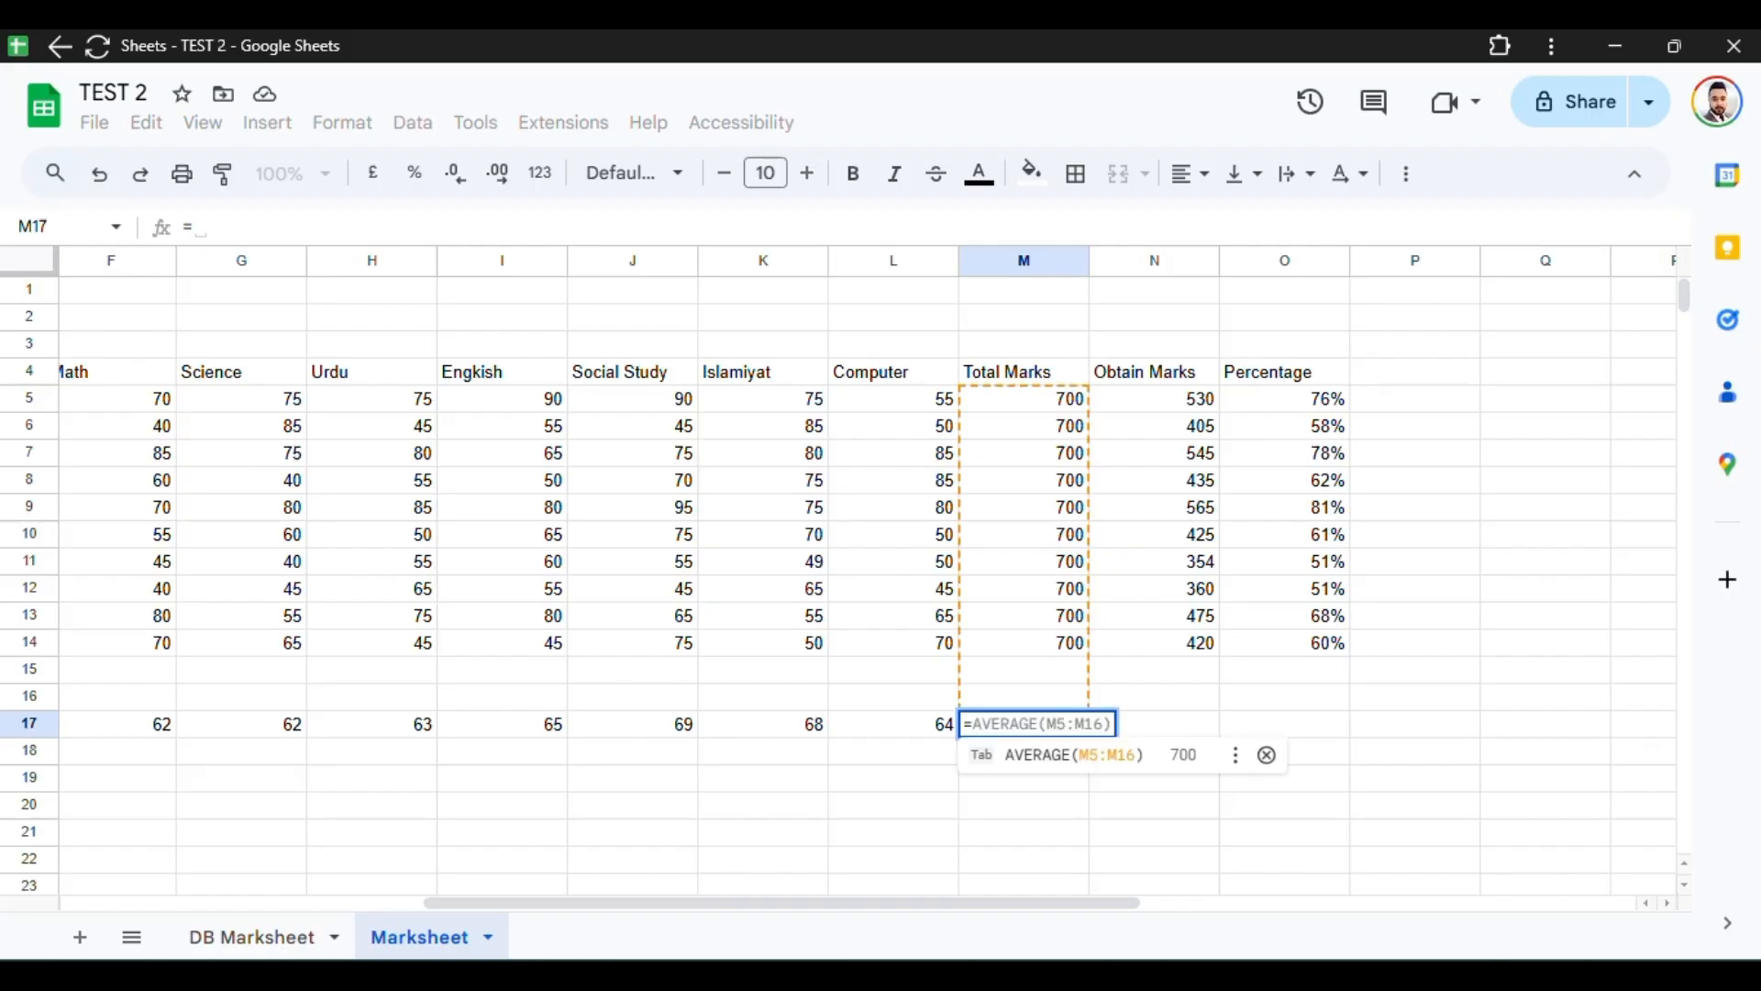
text(ma)
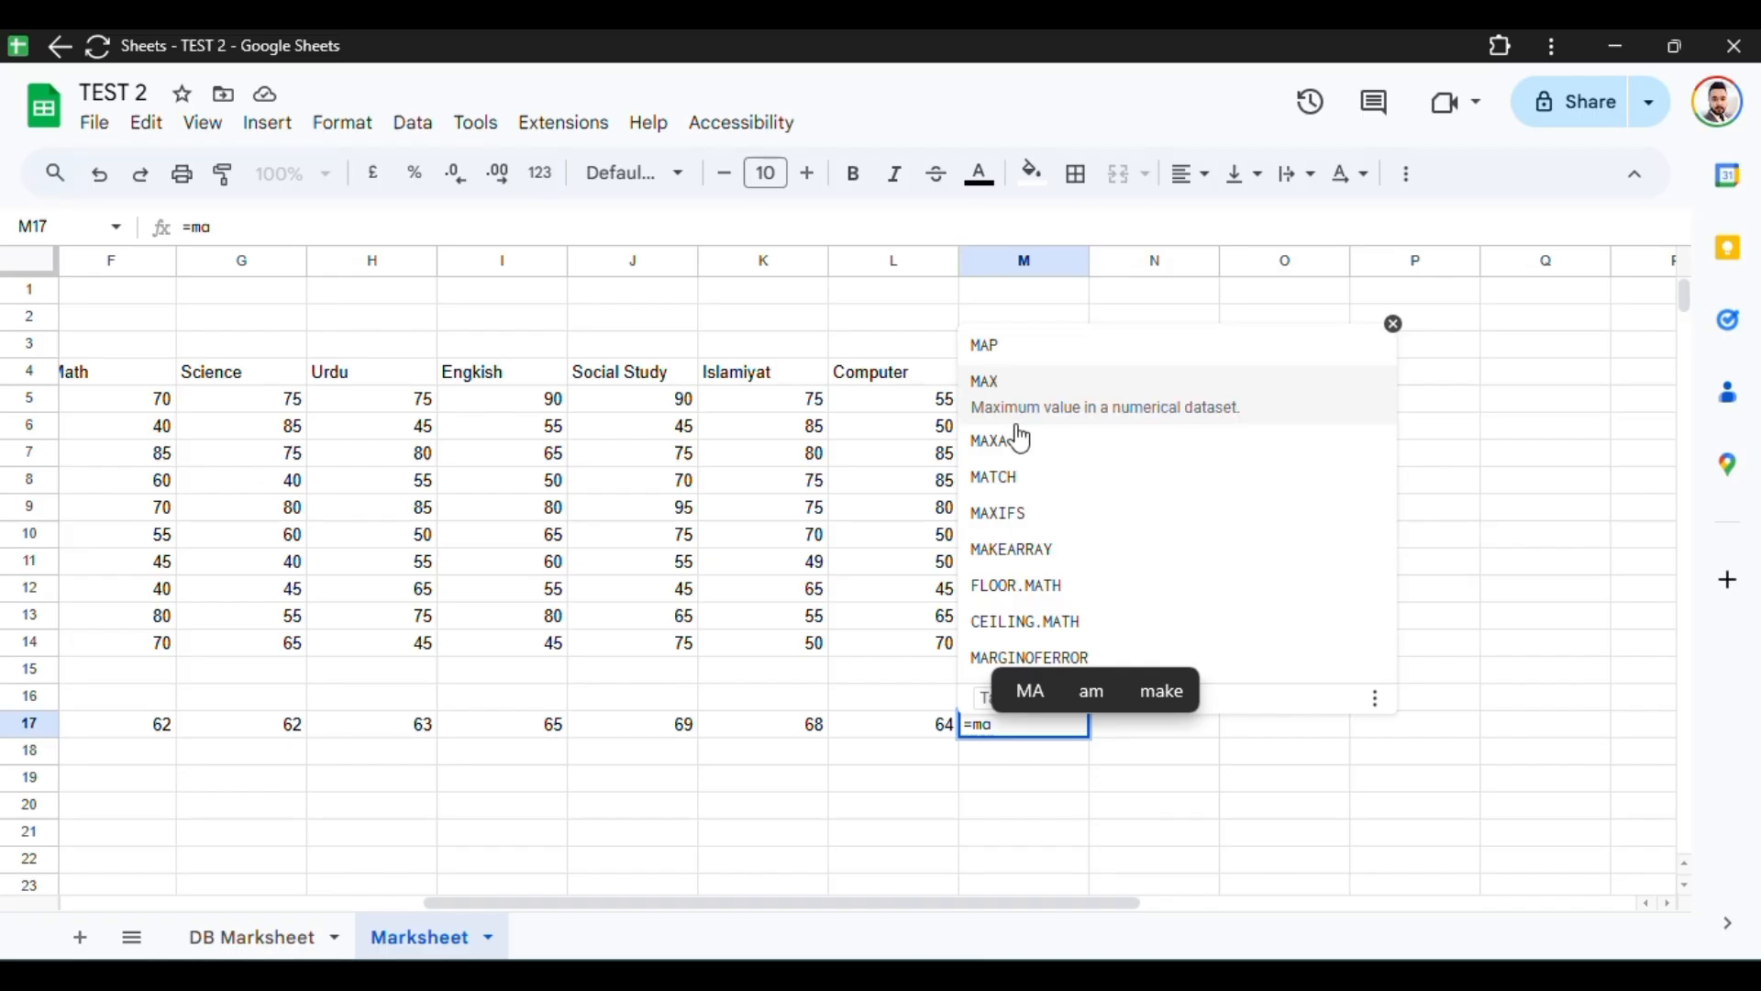
click(1013, 382)
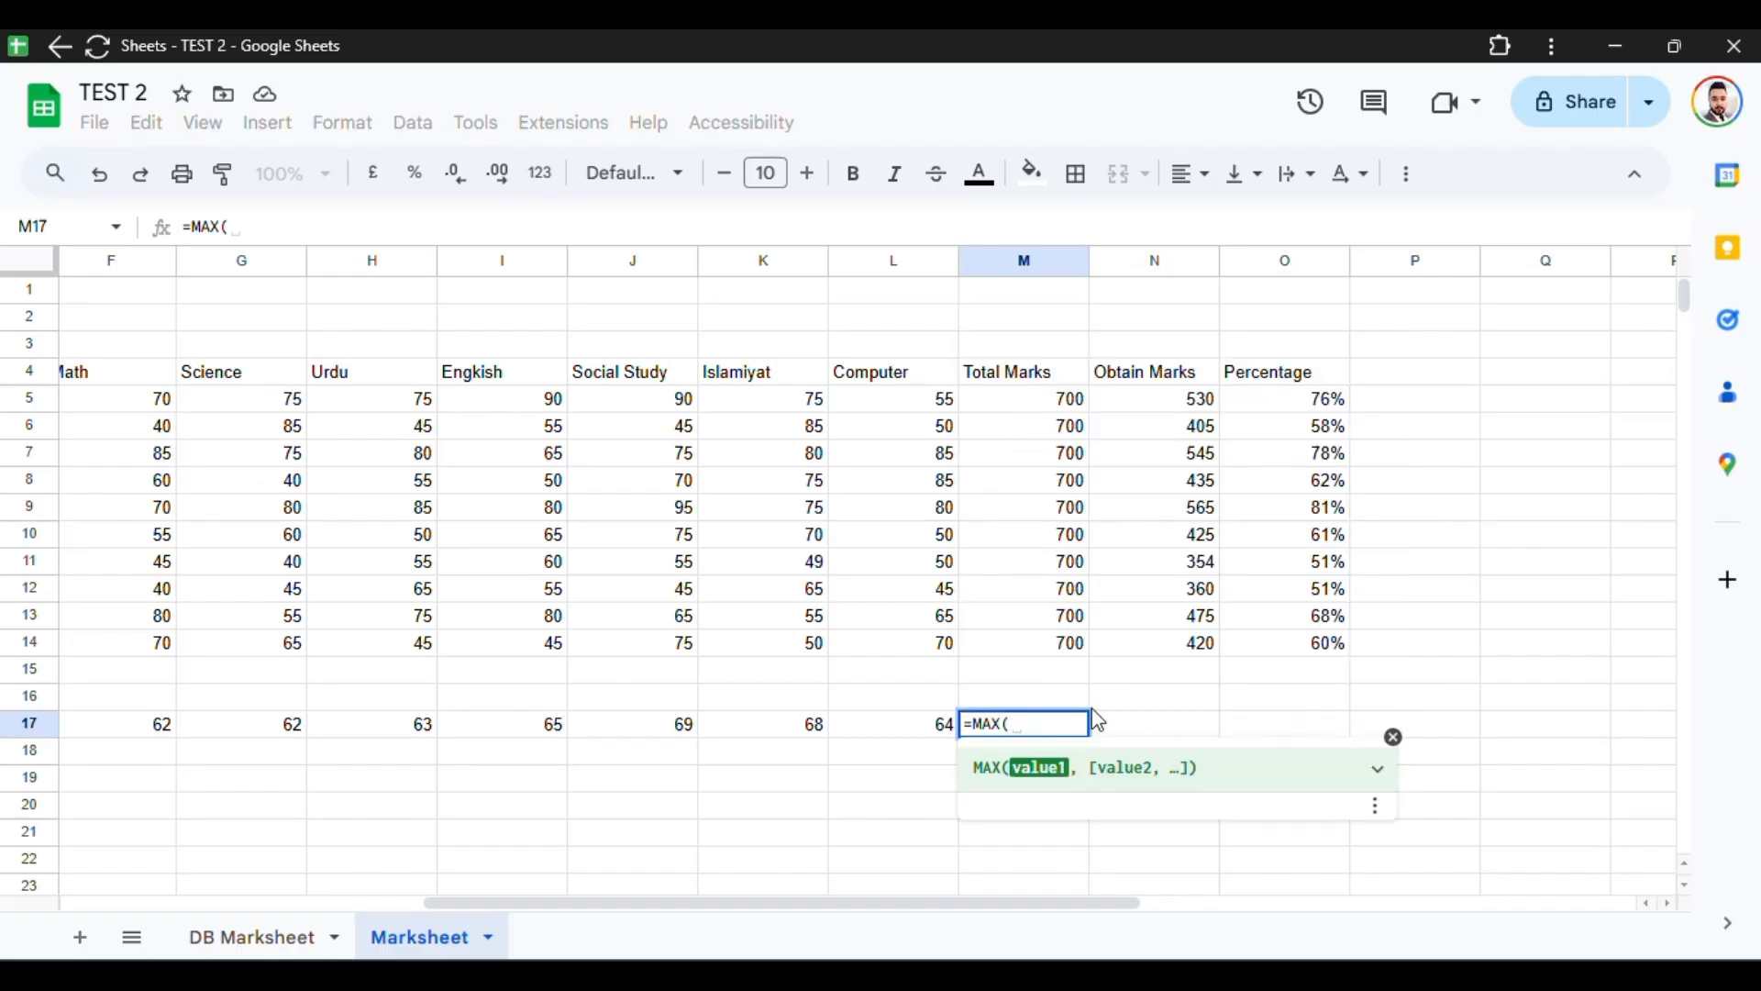
drag(1064, 400, 1090, 717)
key(Return)
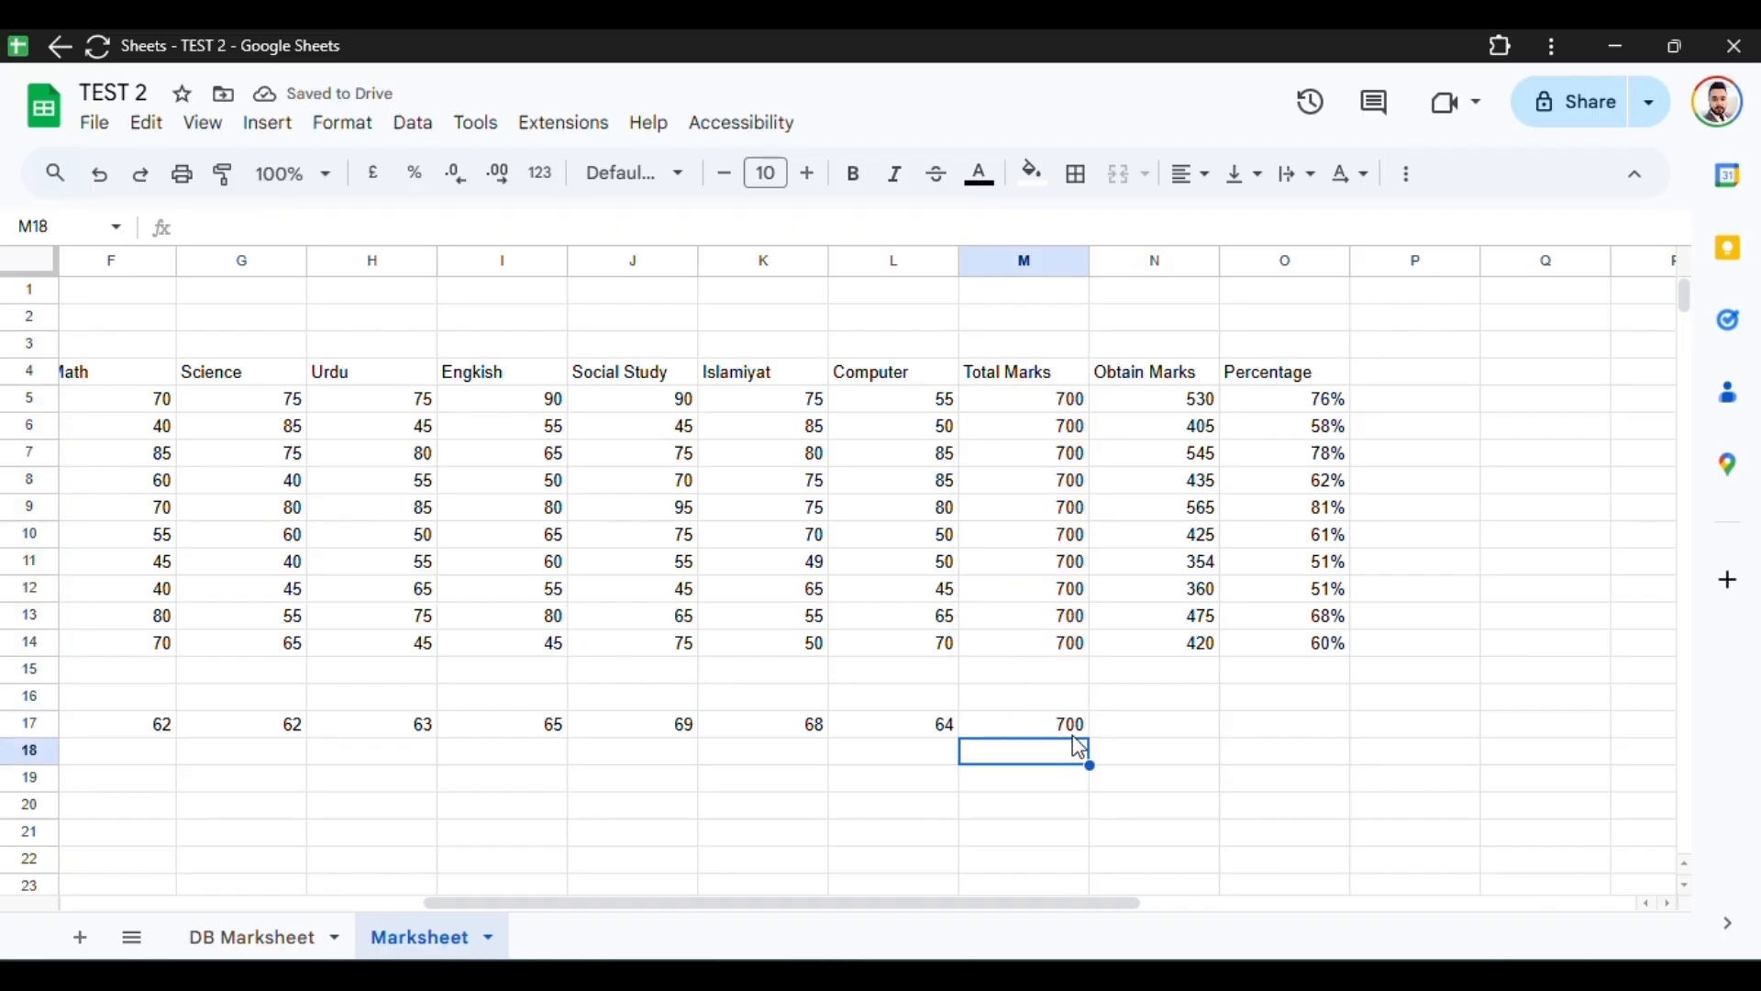
Step: Enter a SUM formula over the subject averages F17:L17 in cell N17, under Obtain Marks
click(1193, 729)
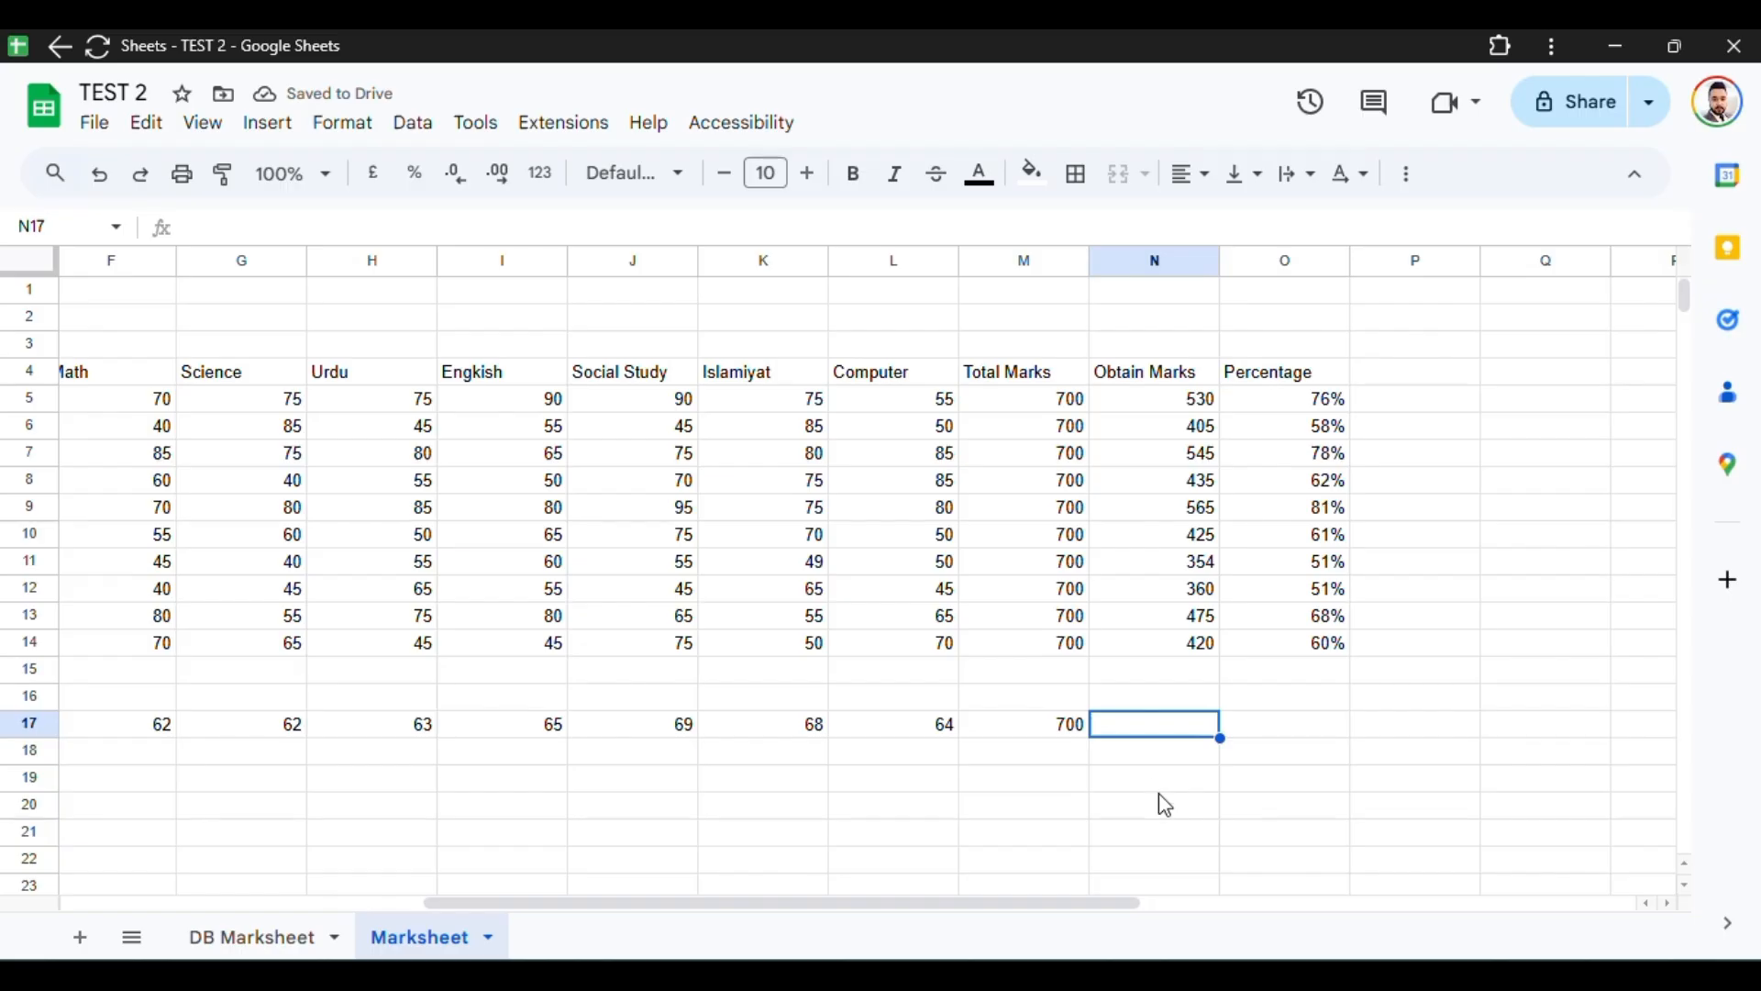
text(=)
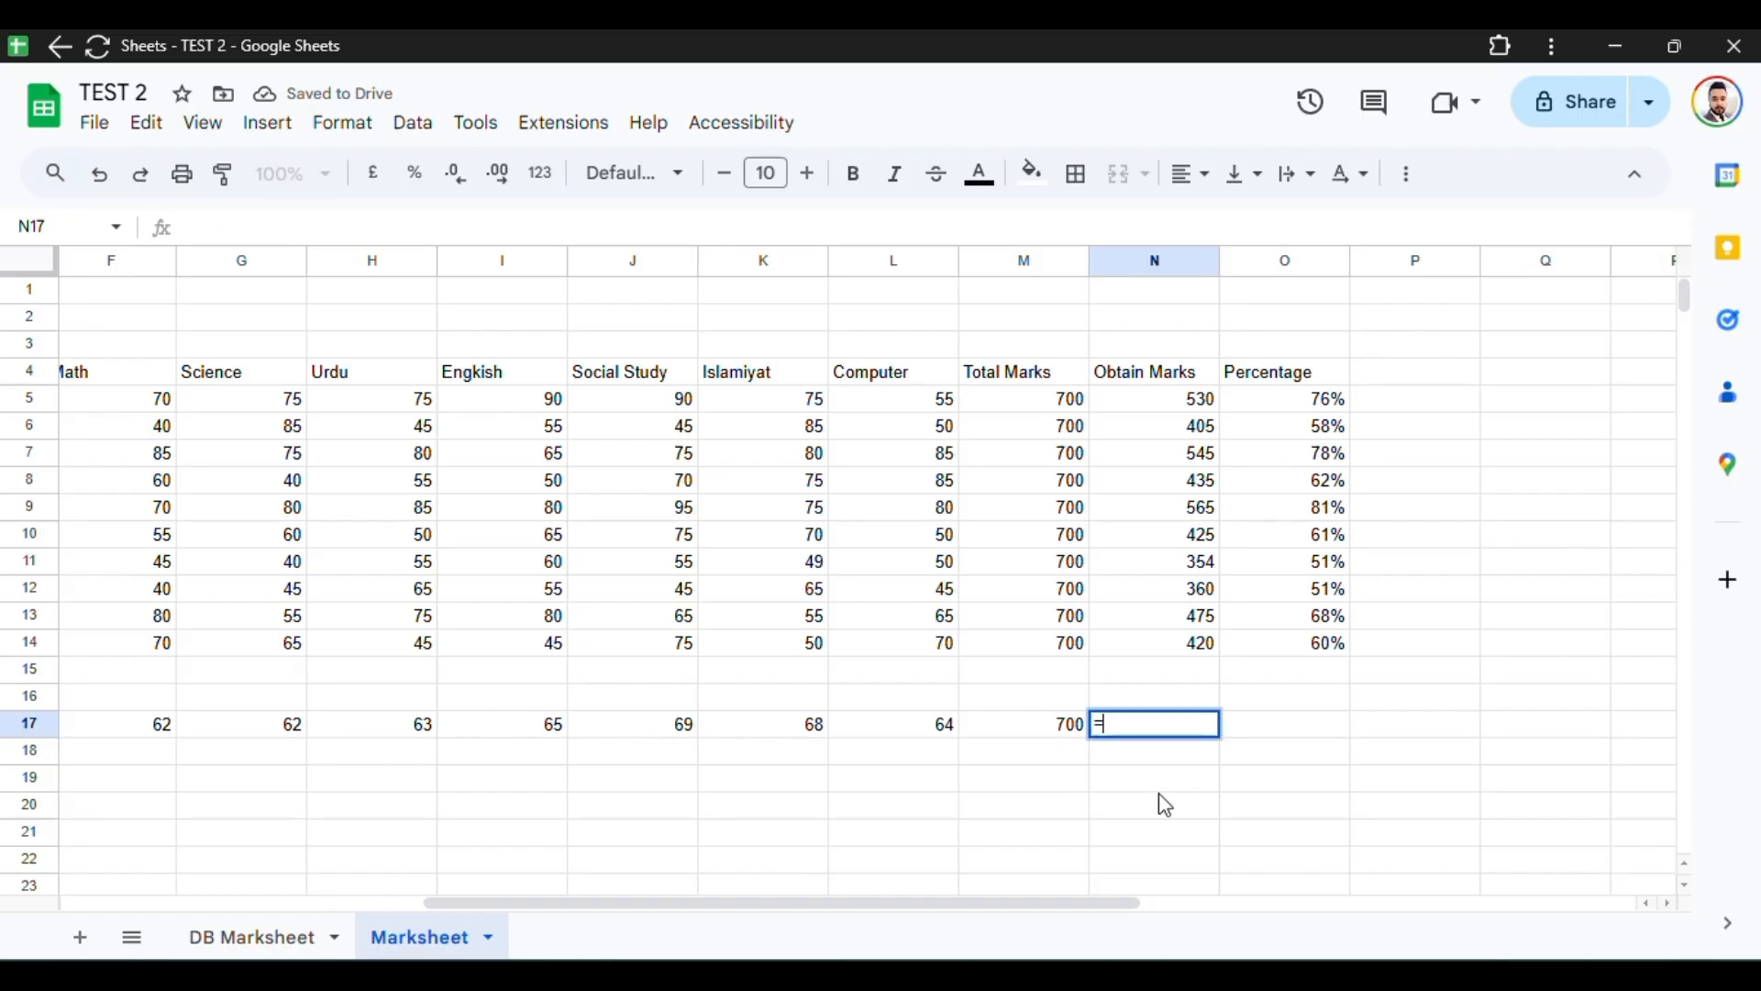
text(sum)
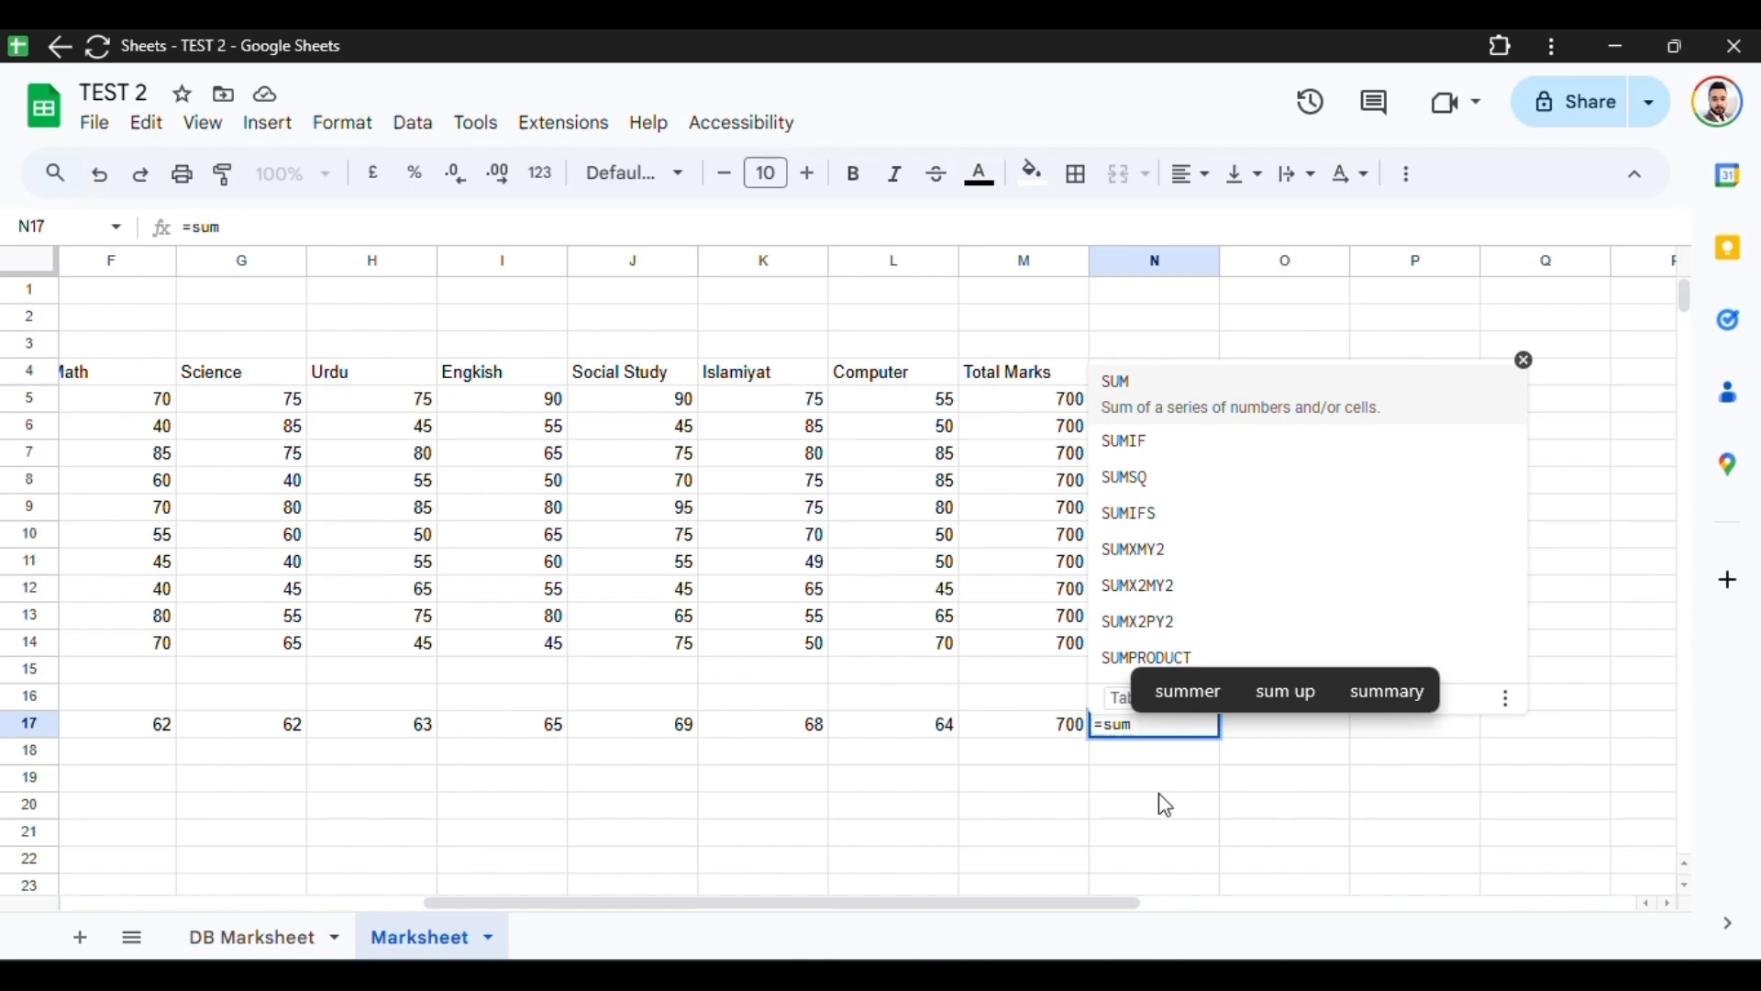
text(()
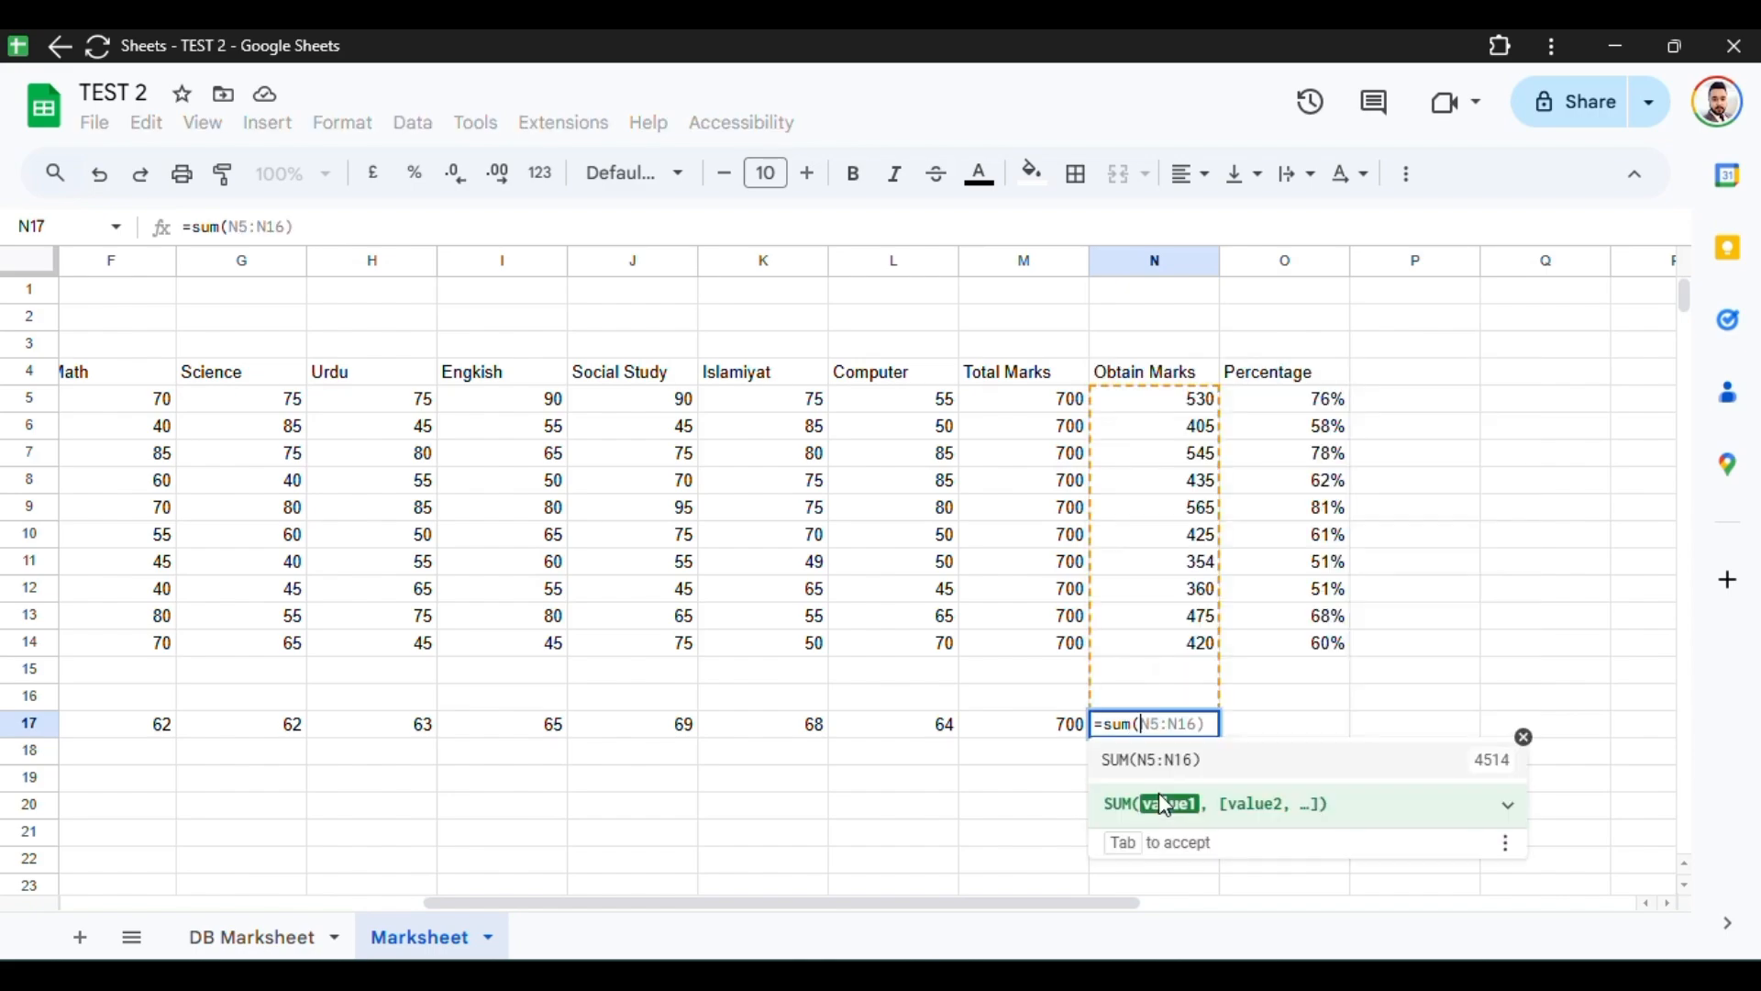
click(945, 732)
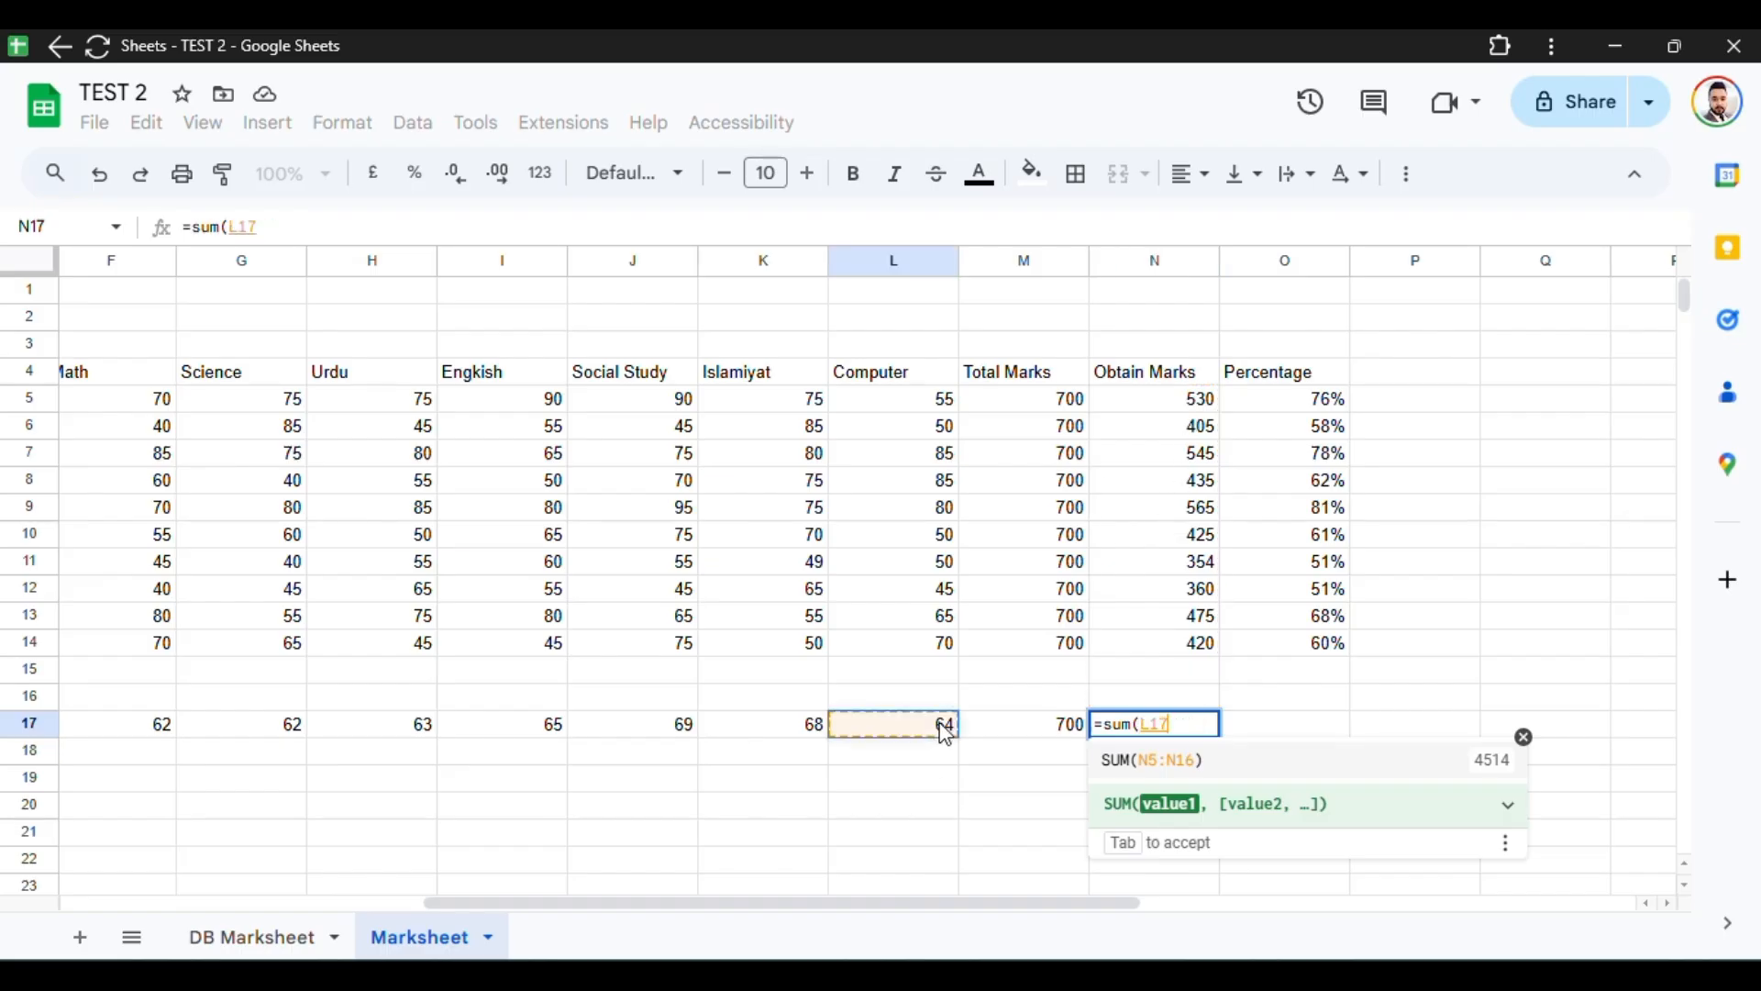
drag(945, 732, 845, 740)
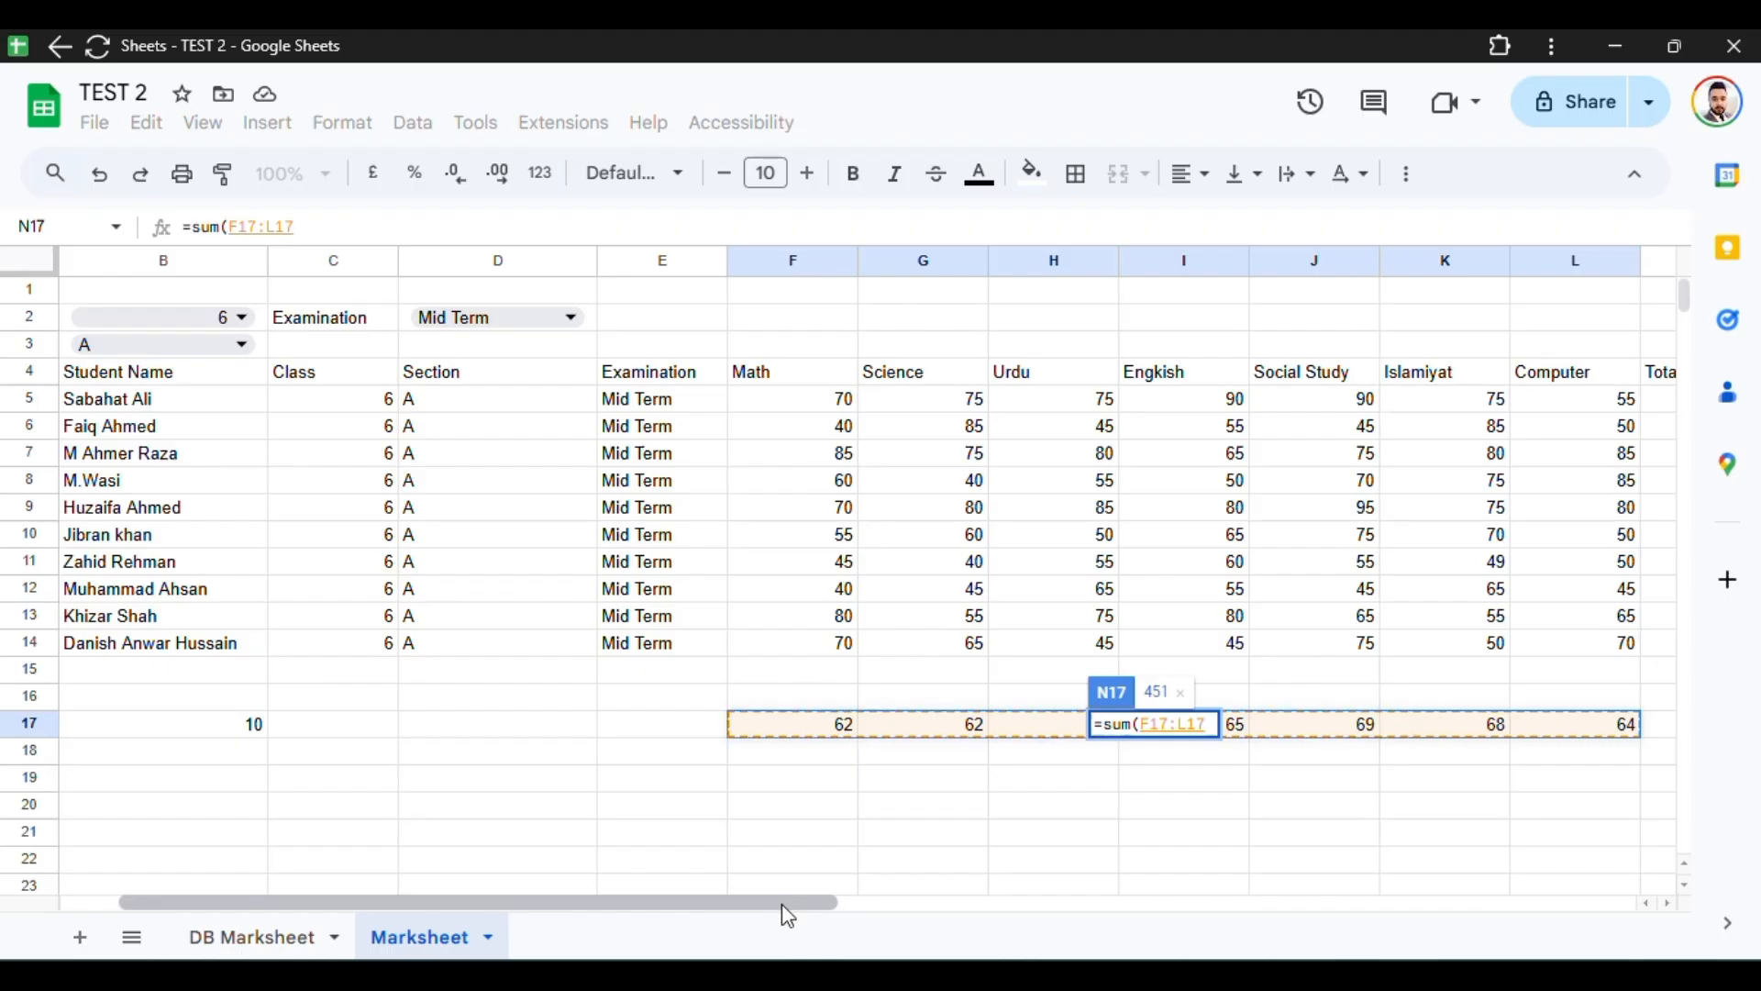
scroll(782, 905, right, 2)
scroll(1110, 933, right, 4)
key(Return)
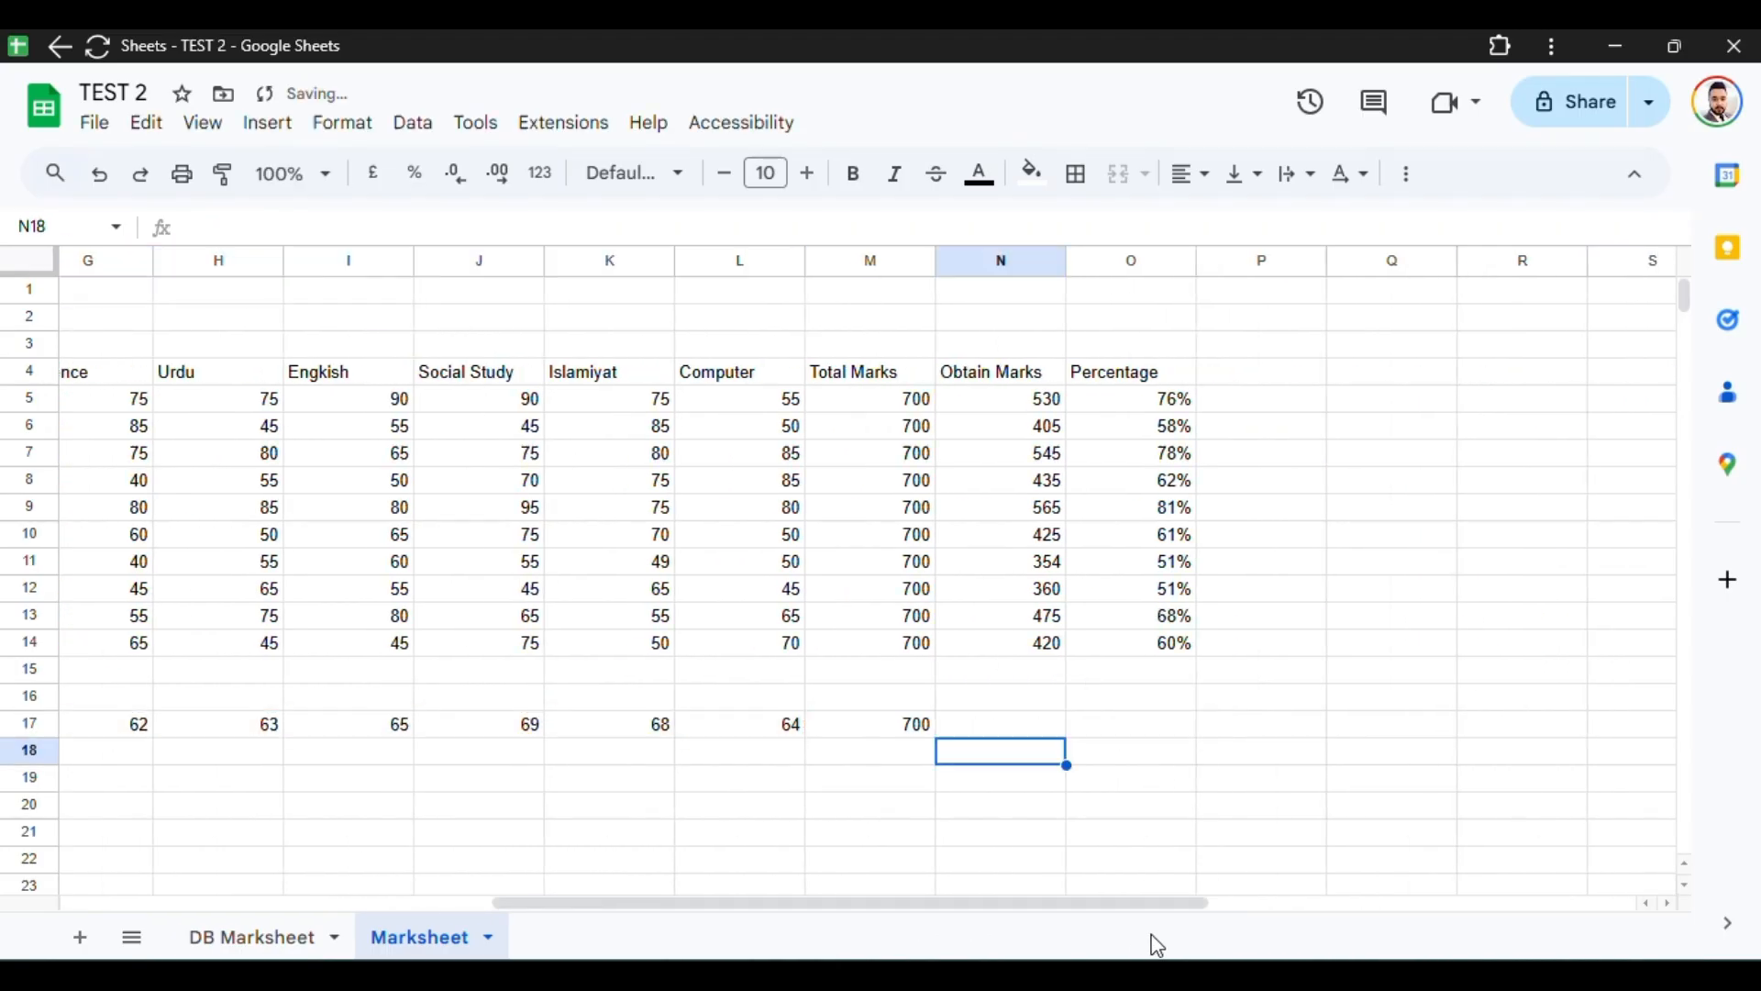
Step: Enter the formula =N17/M17 in cell O17 to calculate the overall percentage
click(1125, 731)
click(1180, 617)
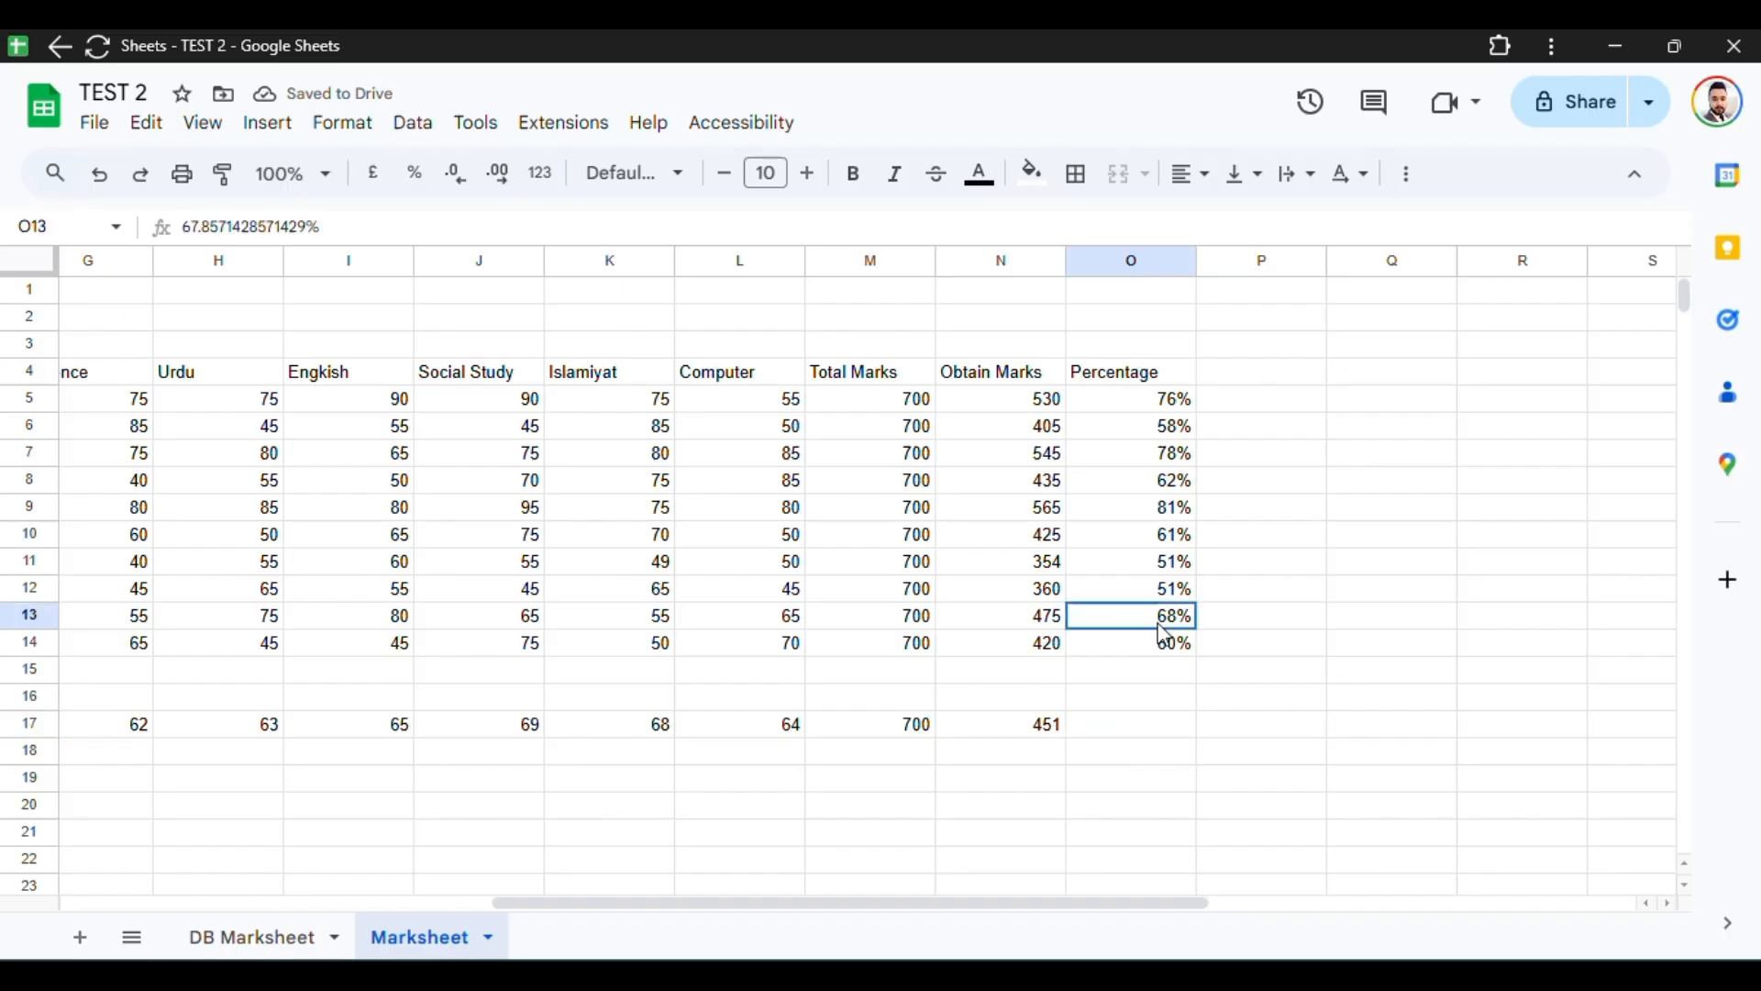
click(1188, 645)
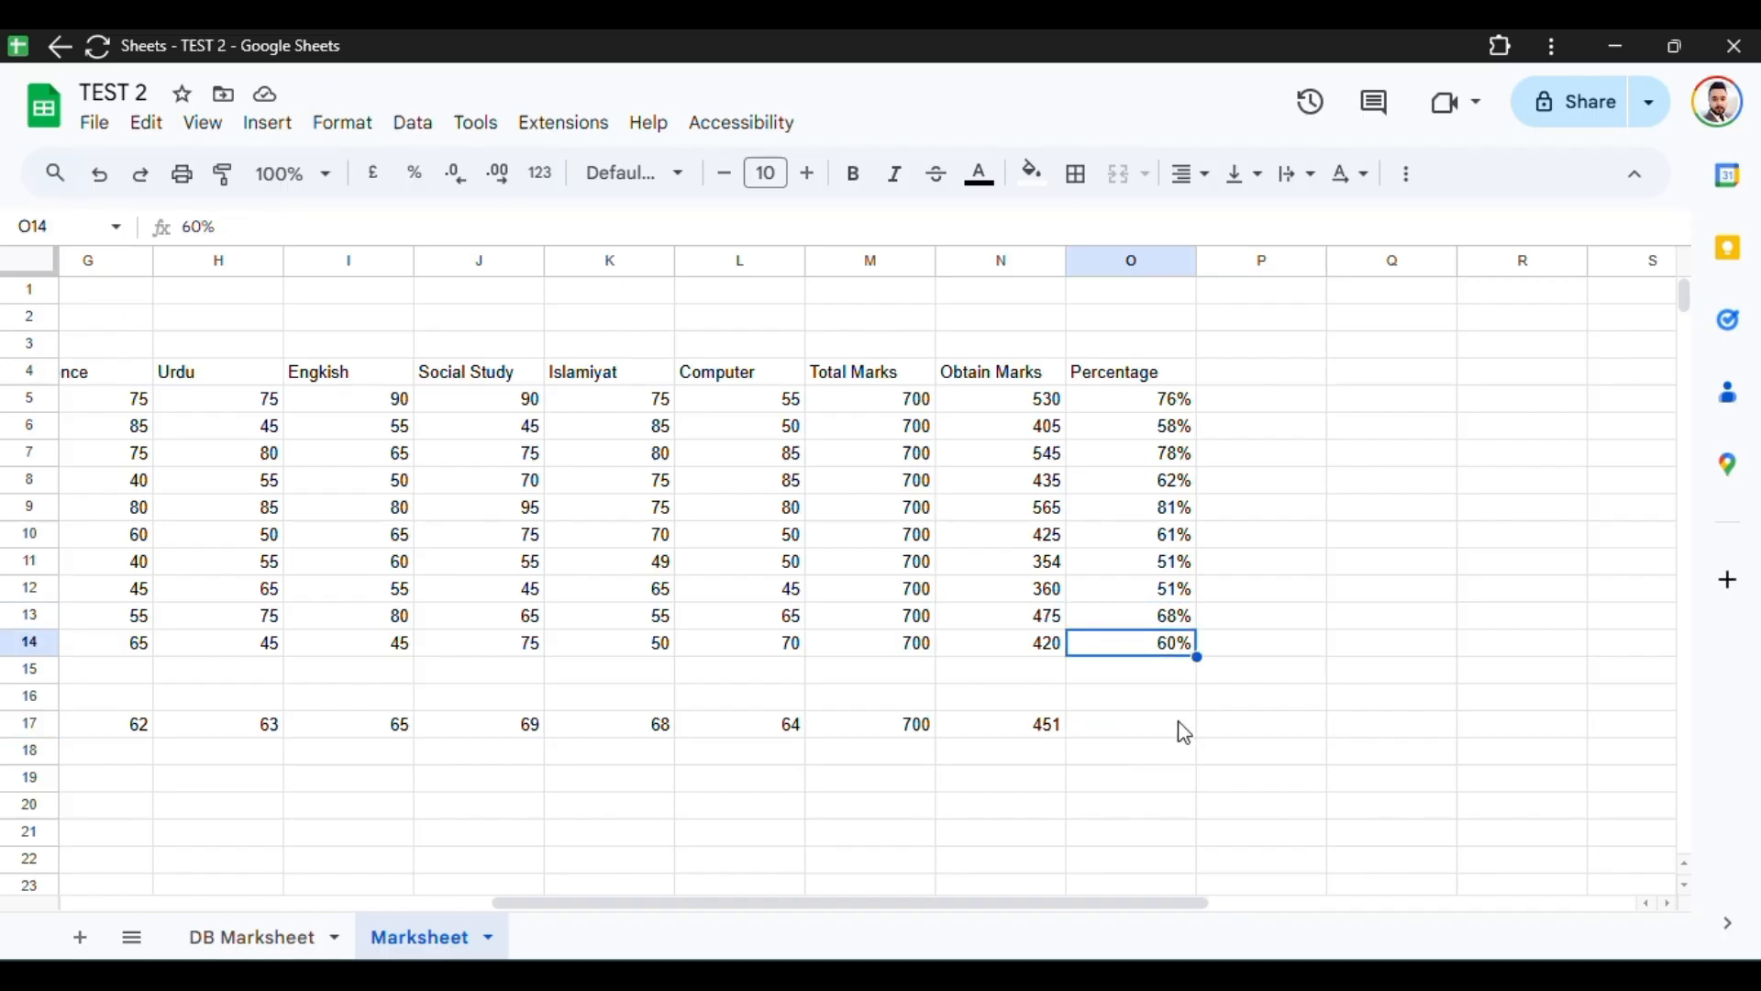
click(1163, 731)
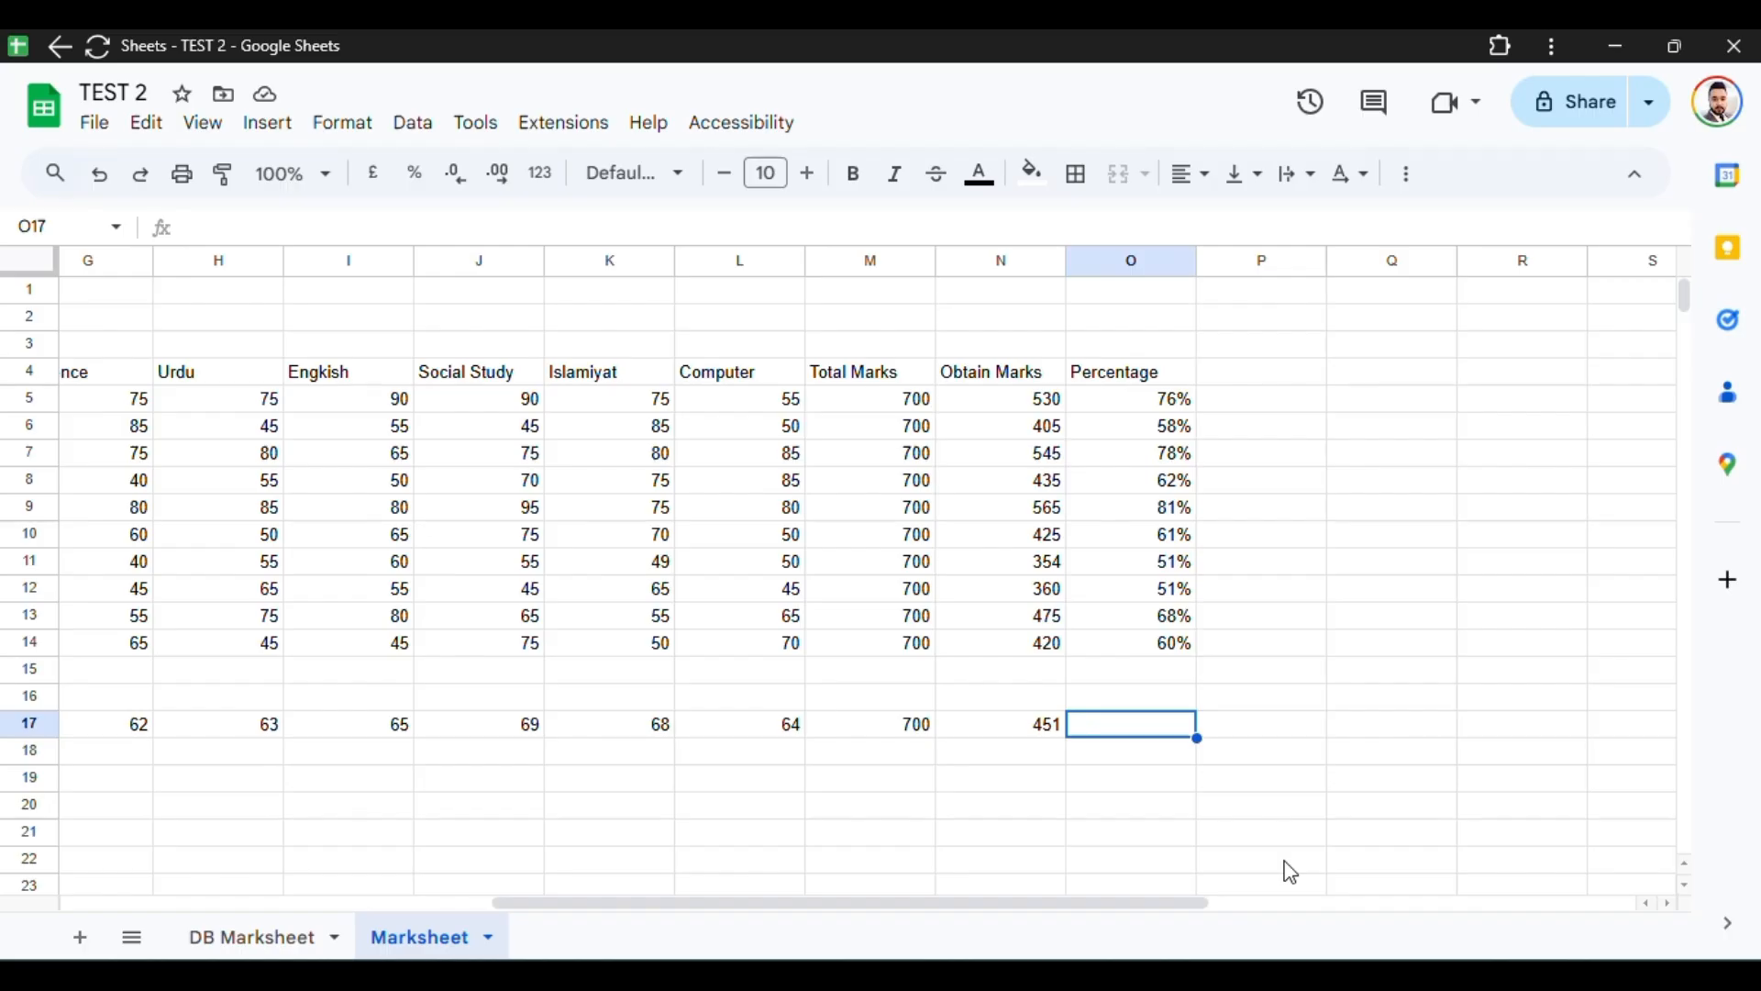
text(=)
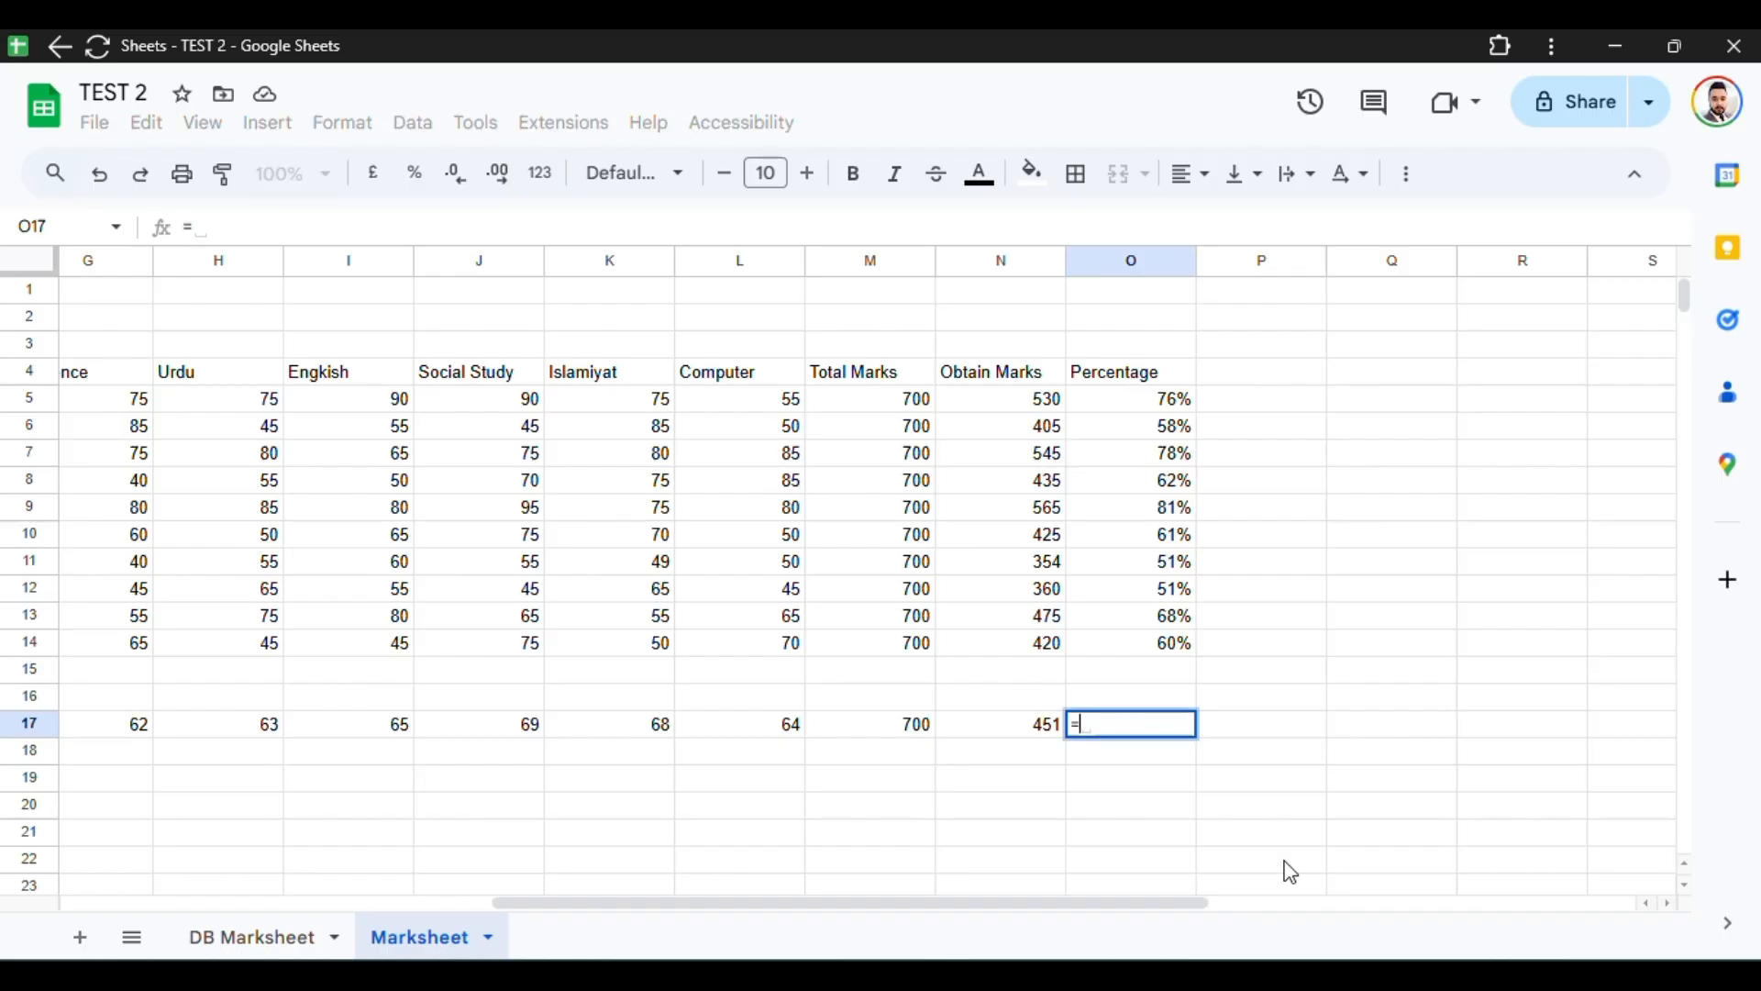
key(Left)
text(/)
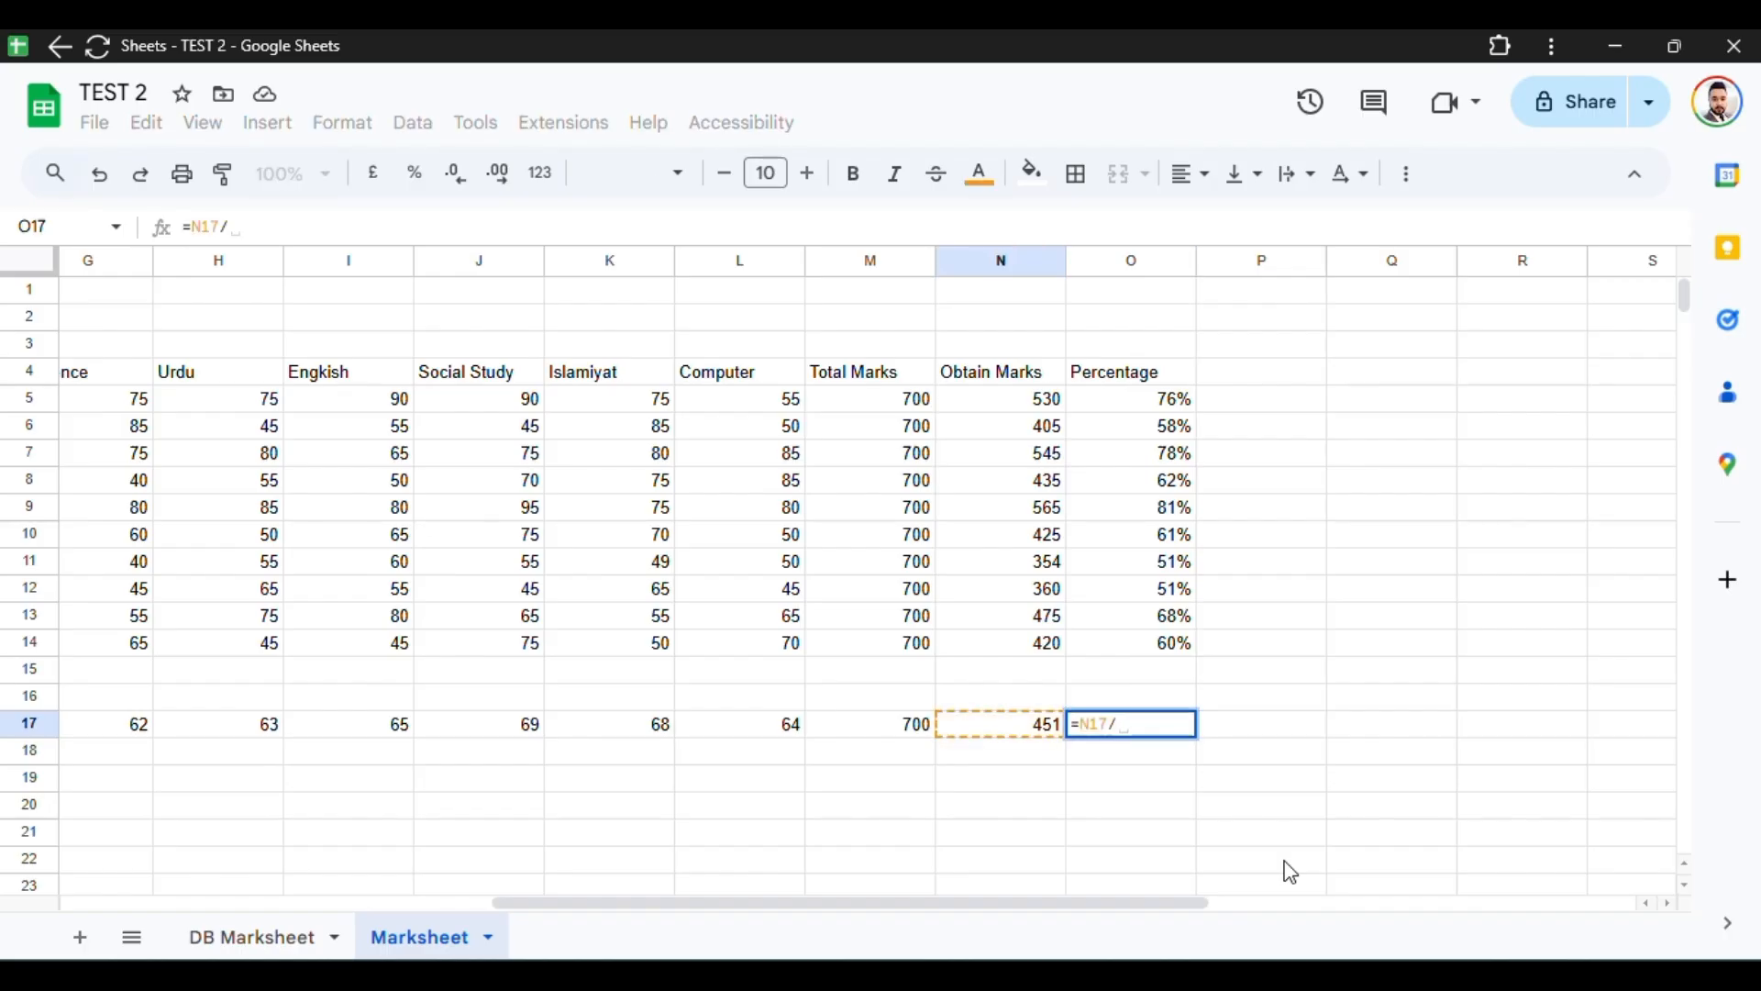
key(Left)
key(Left)
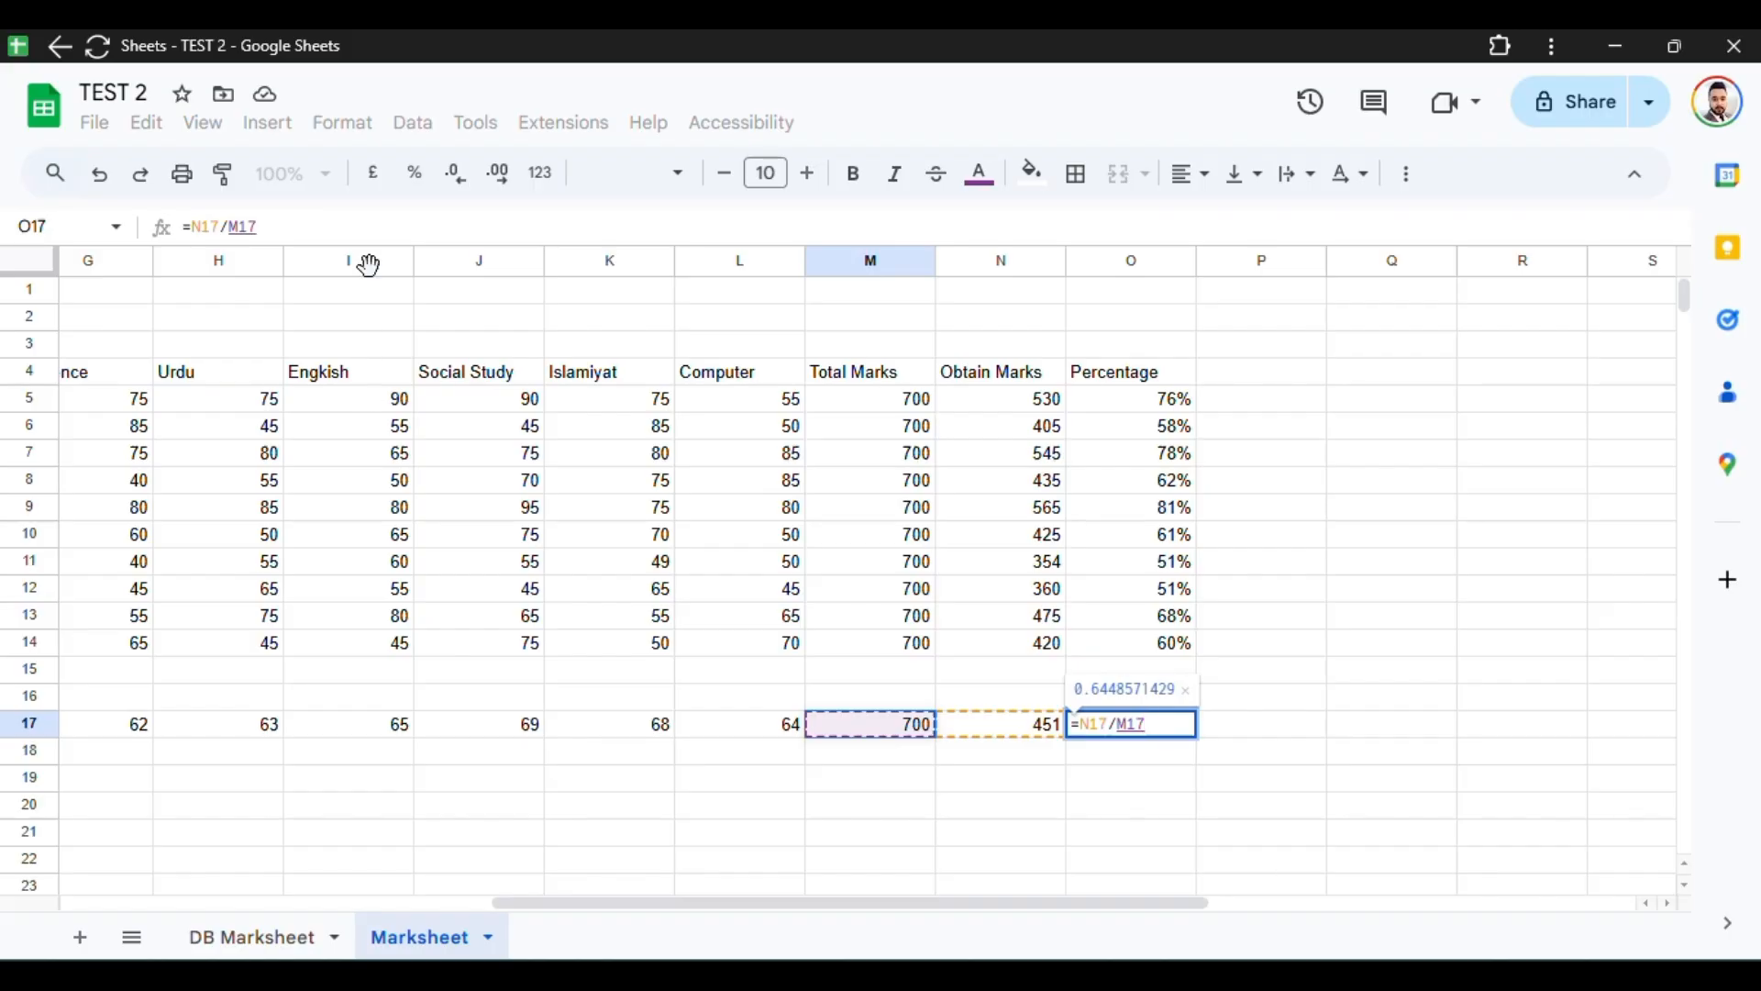
Step: Format the result in O17 as a percentage without decimals
click(418, 174)
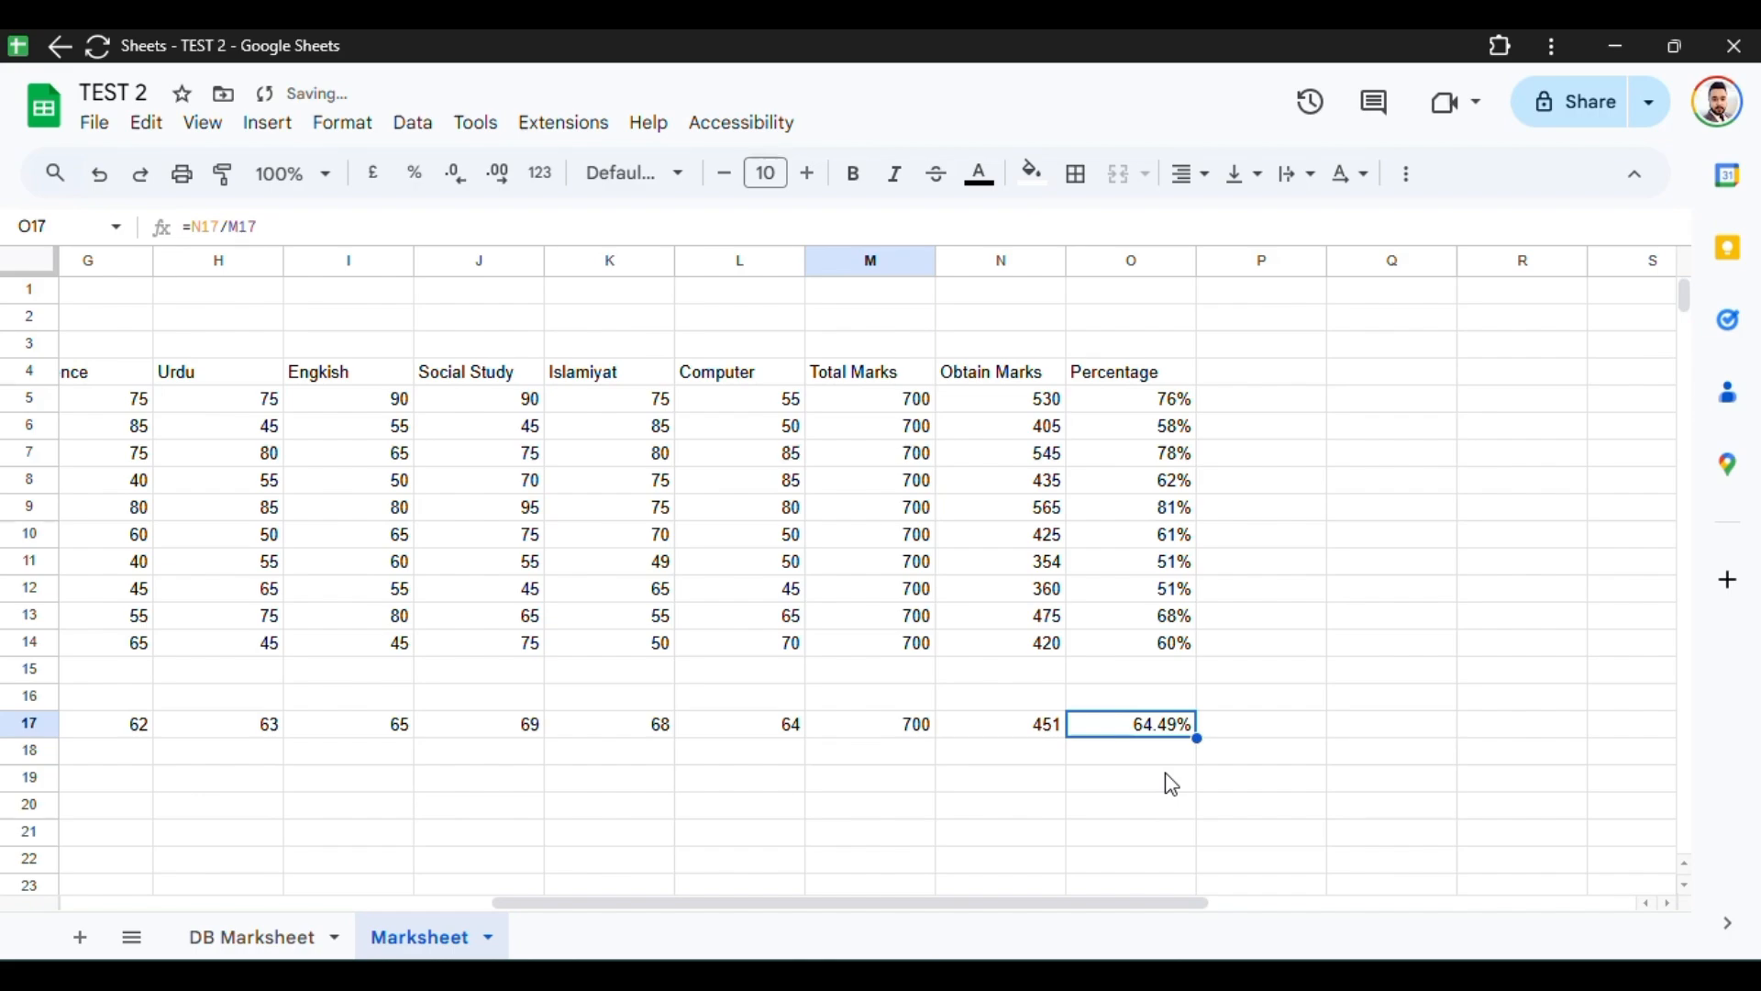
click(454, 174)
click(454, 174)
click(1216, 784)
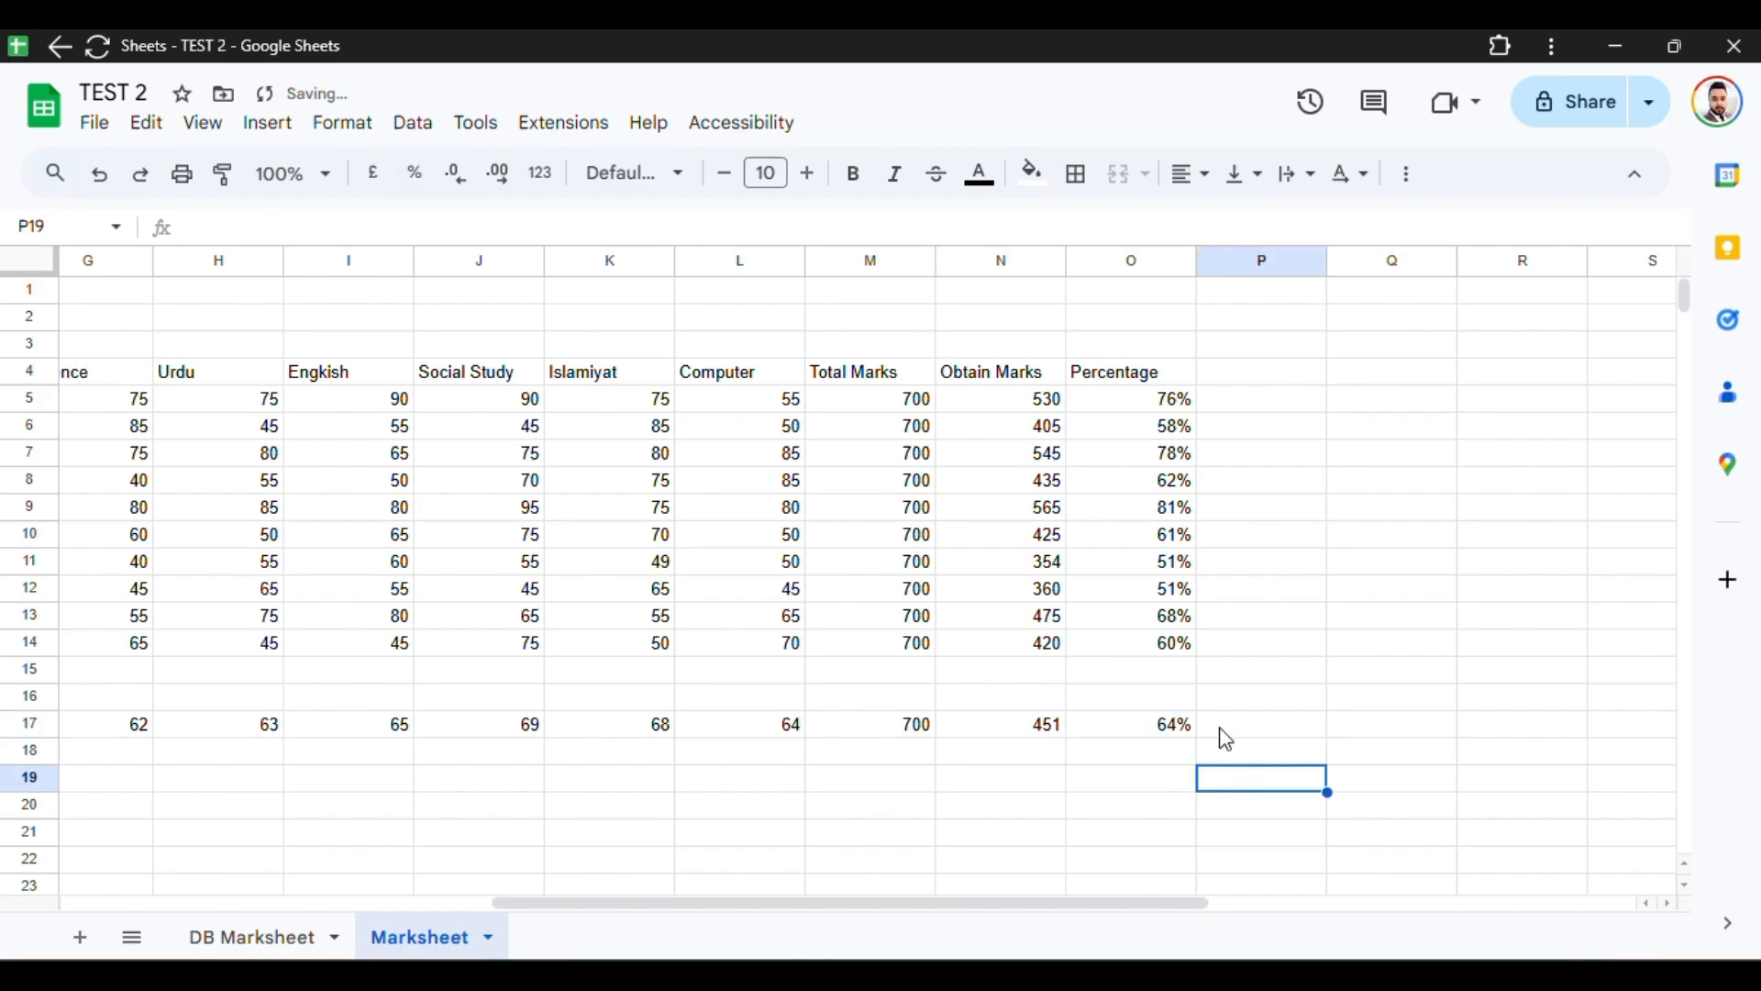
key(Up)
key(Up)
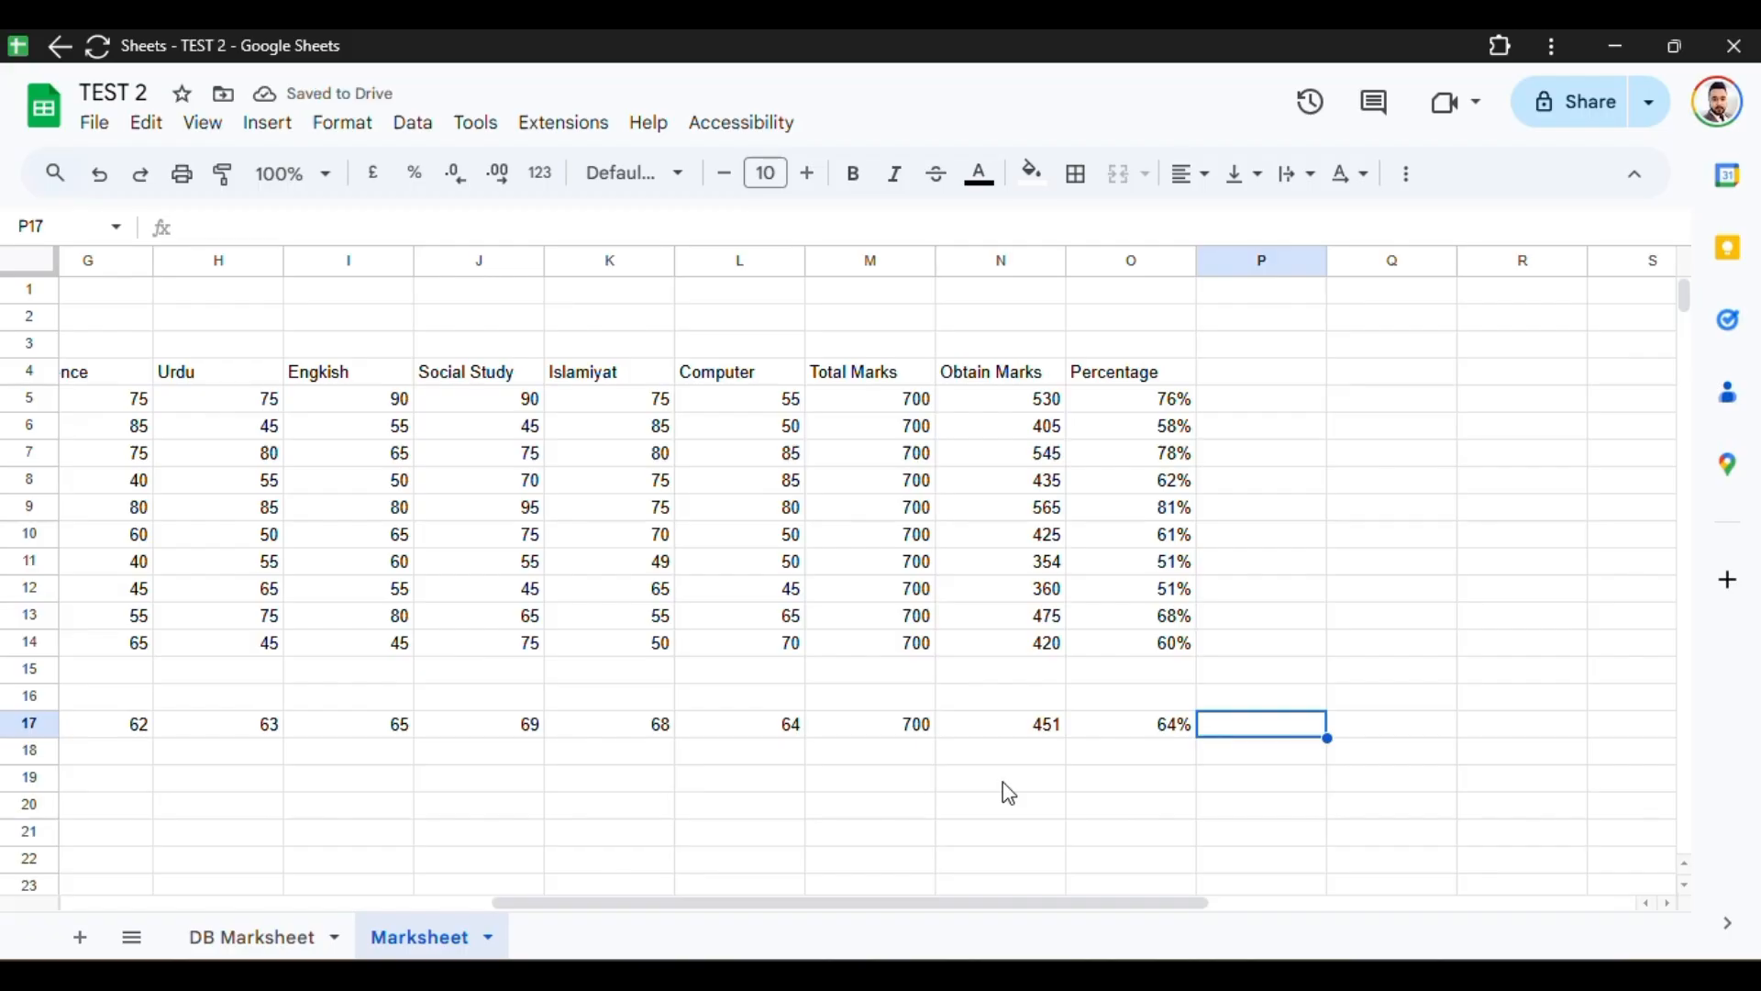
click(1006, 734)
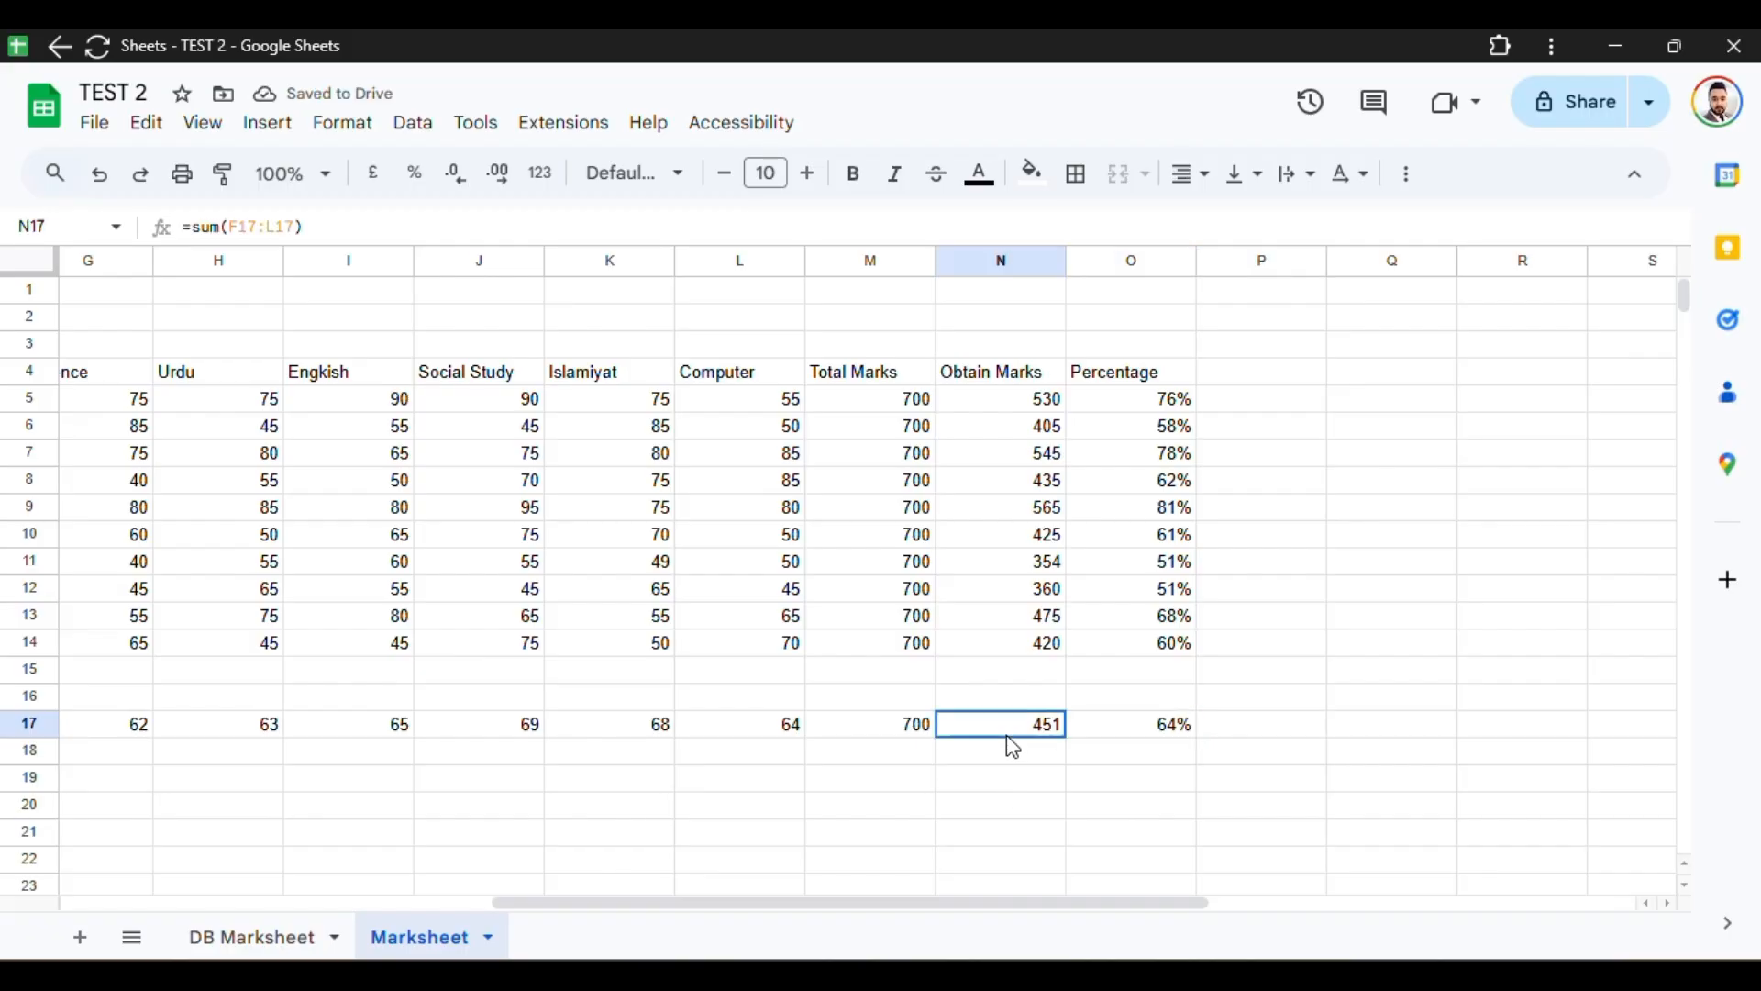
click(782, 731)
click(1082, 734)
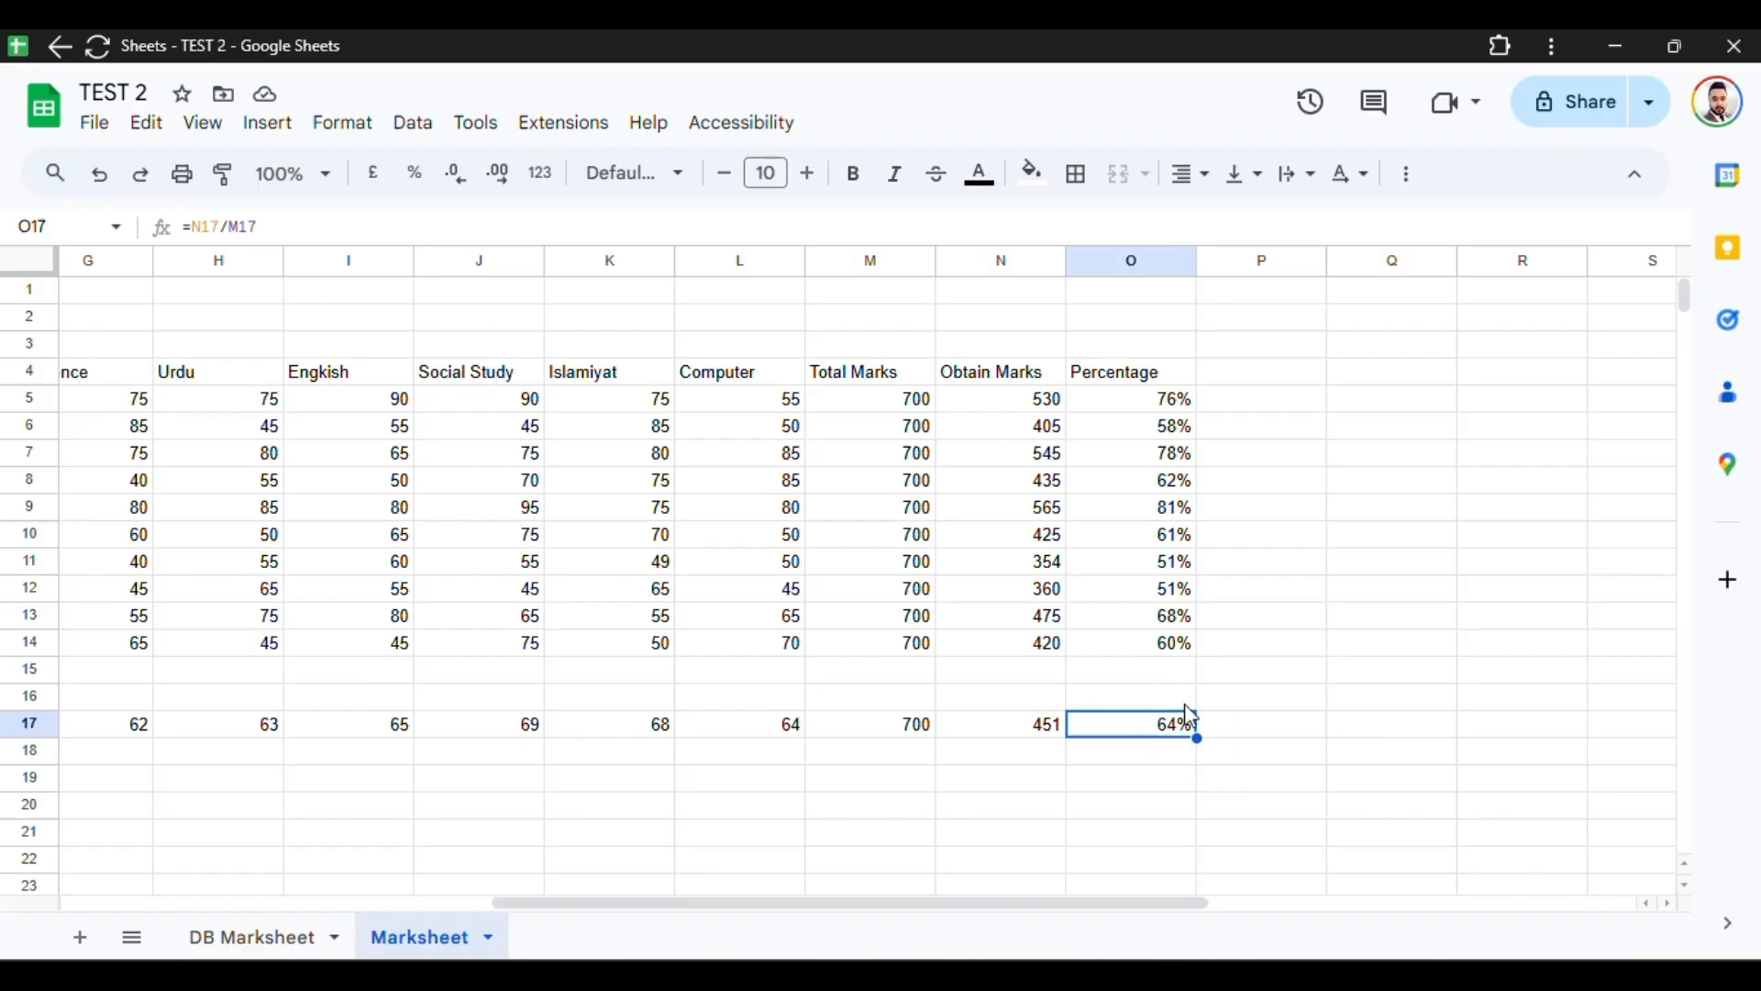
Step: Apply borders to all cells of the results table A4:O16 and center its contents horizontally
drag(1036, 911, 409, 900)
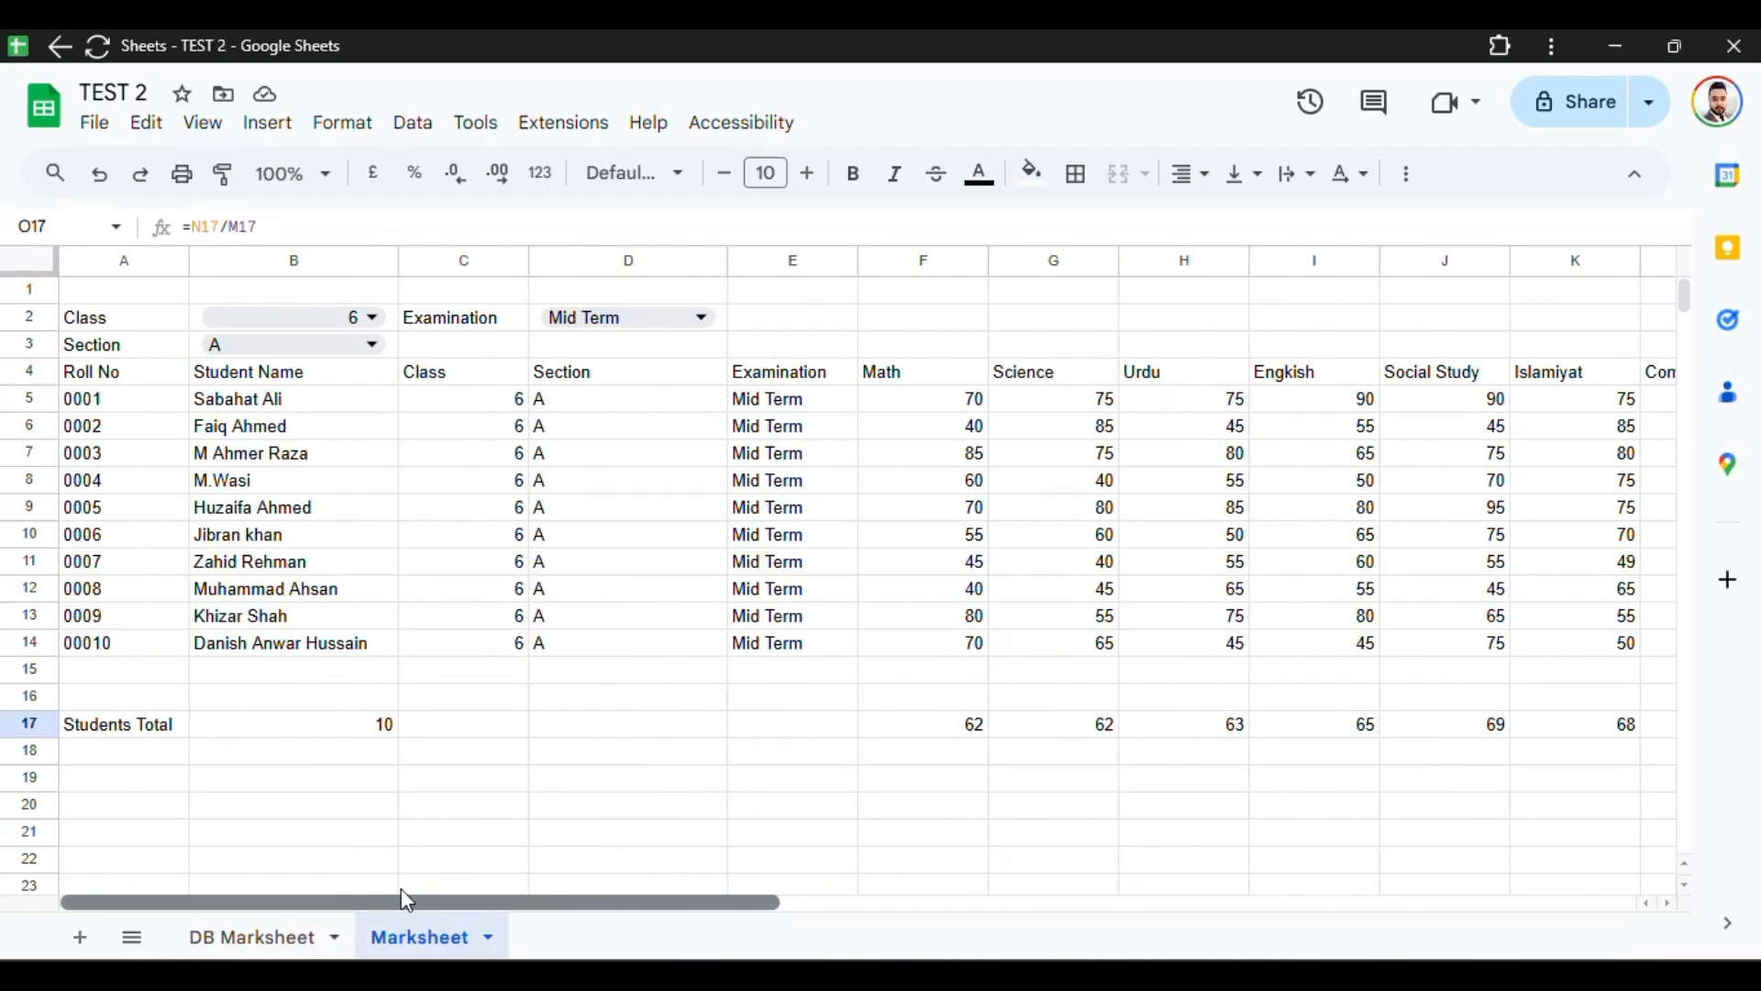
drag(110, 382, 1228, 705)
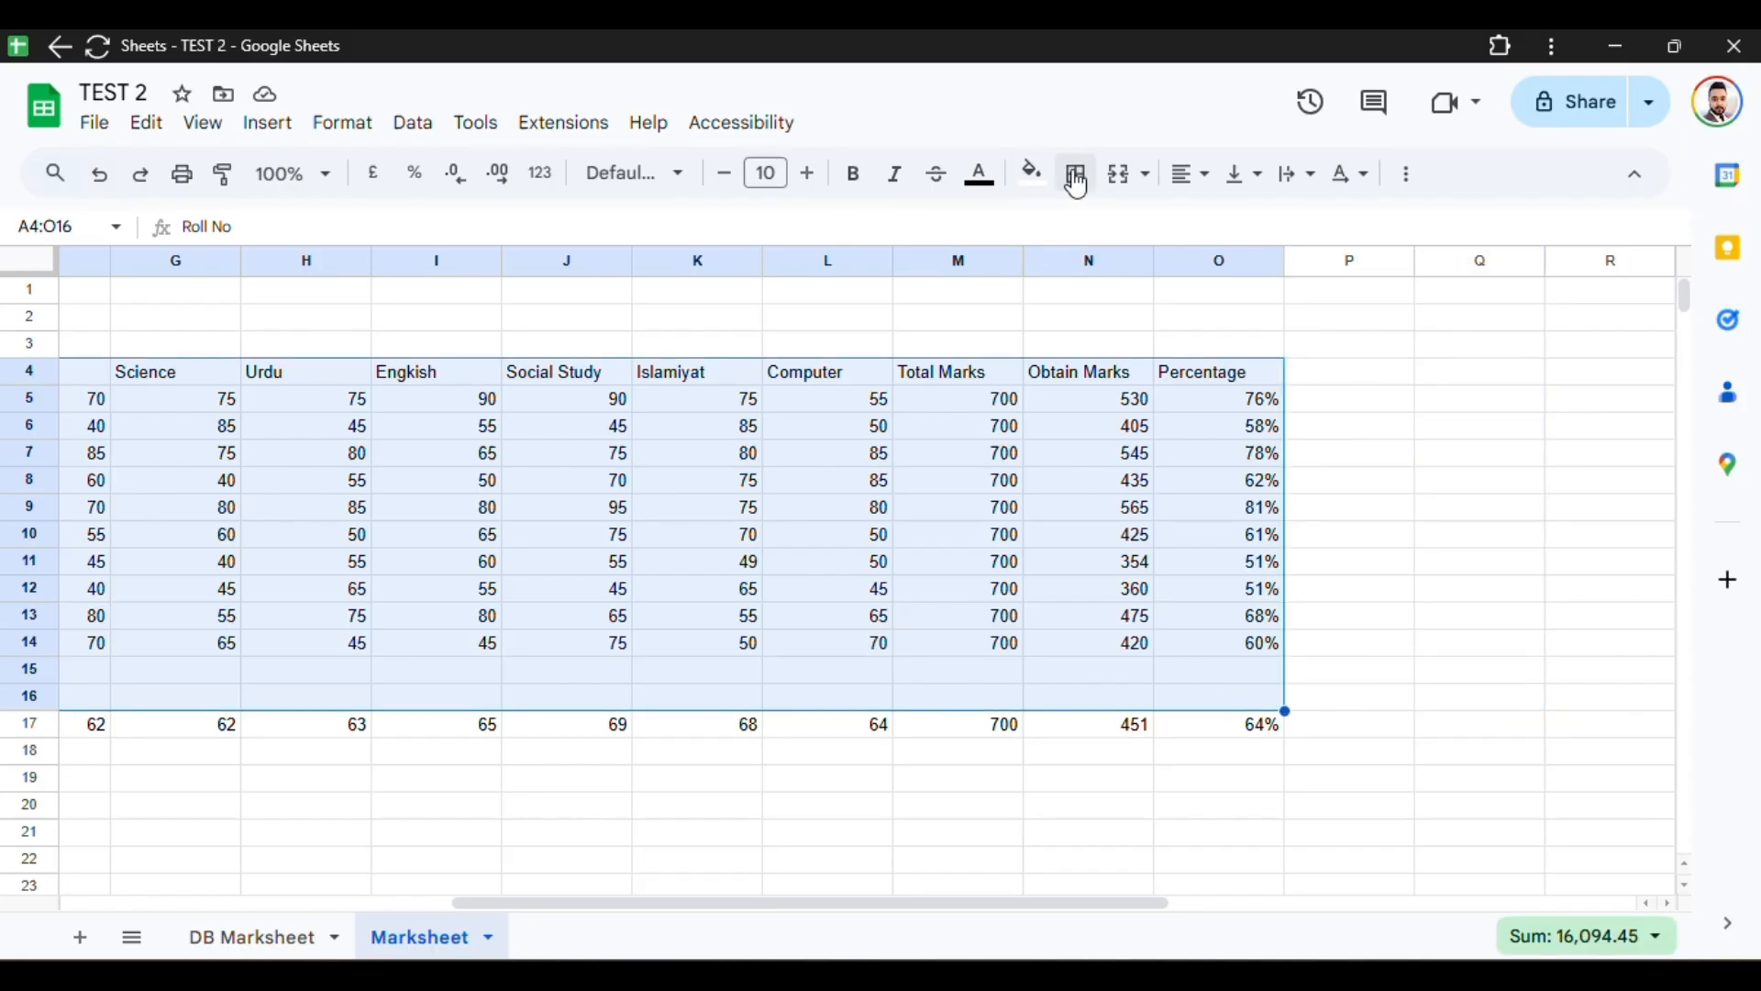
click(1076, 174)
click(1092, 234)
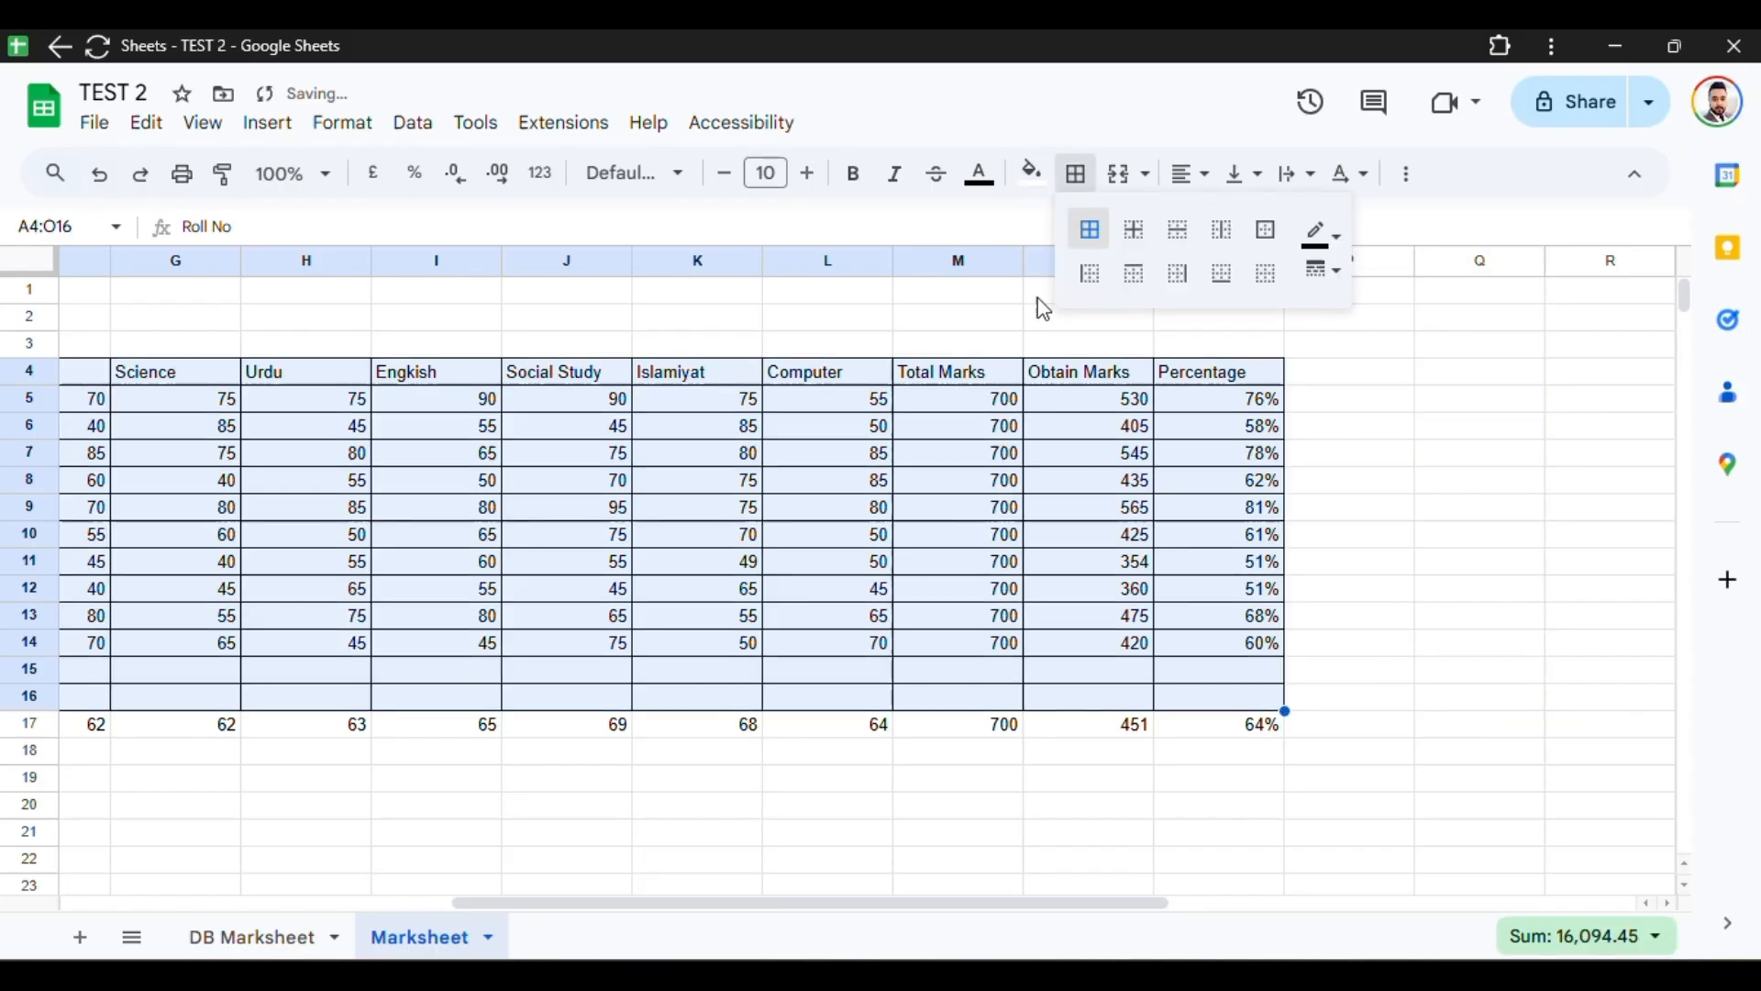
click(1190, 174)
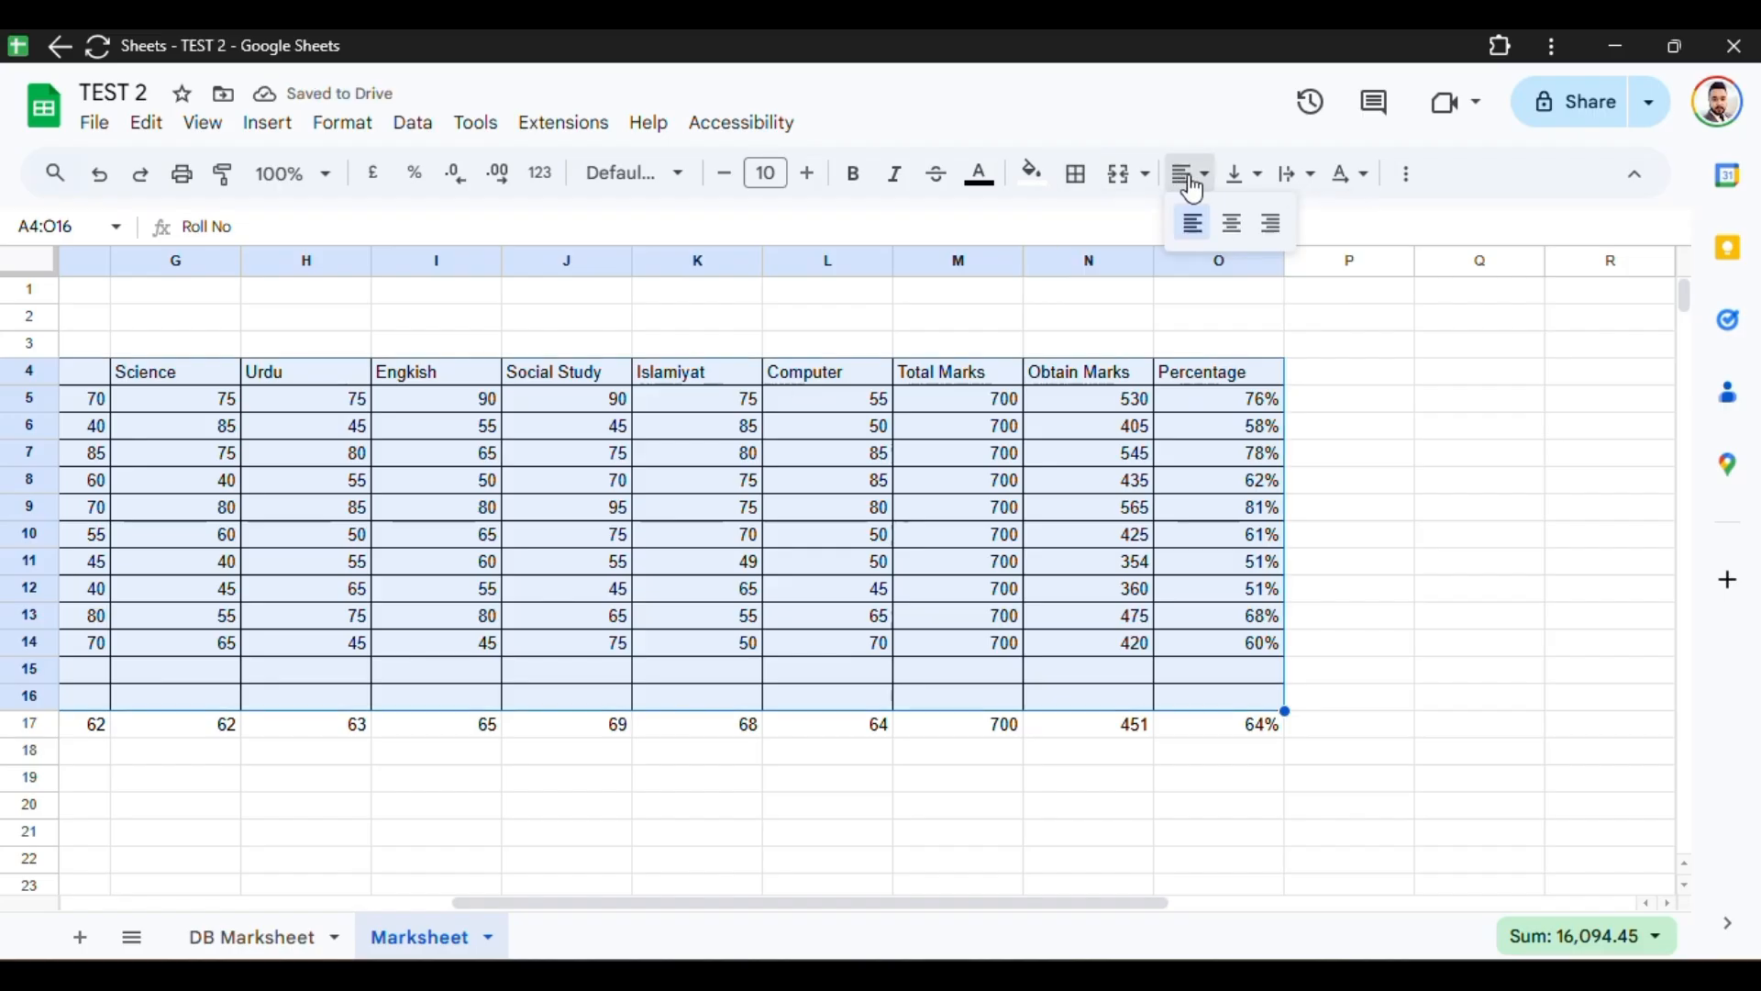
click(1229, 225)
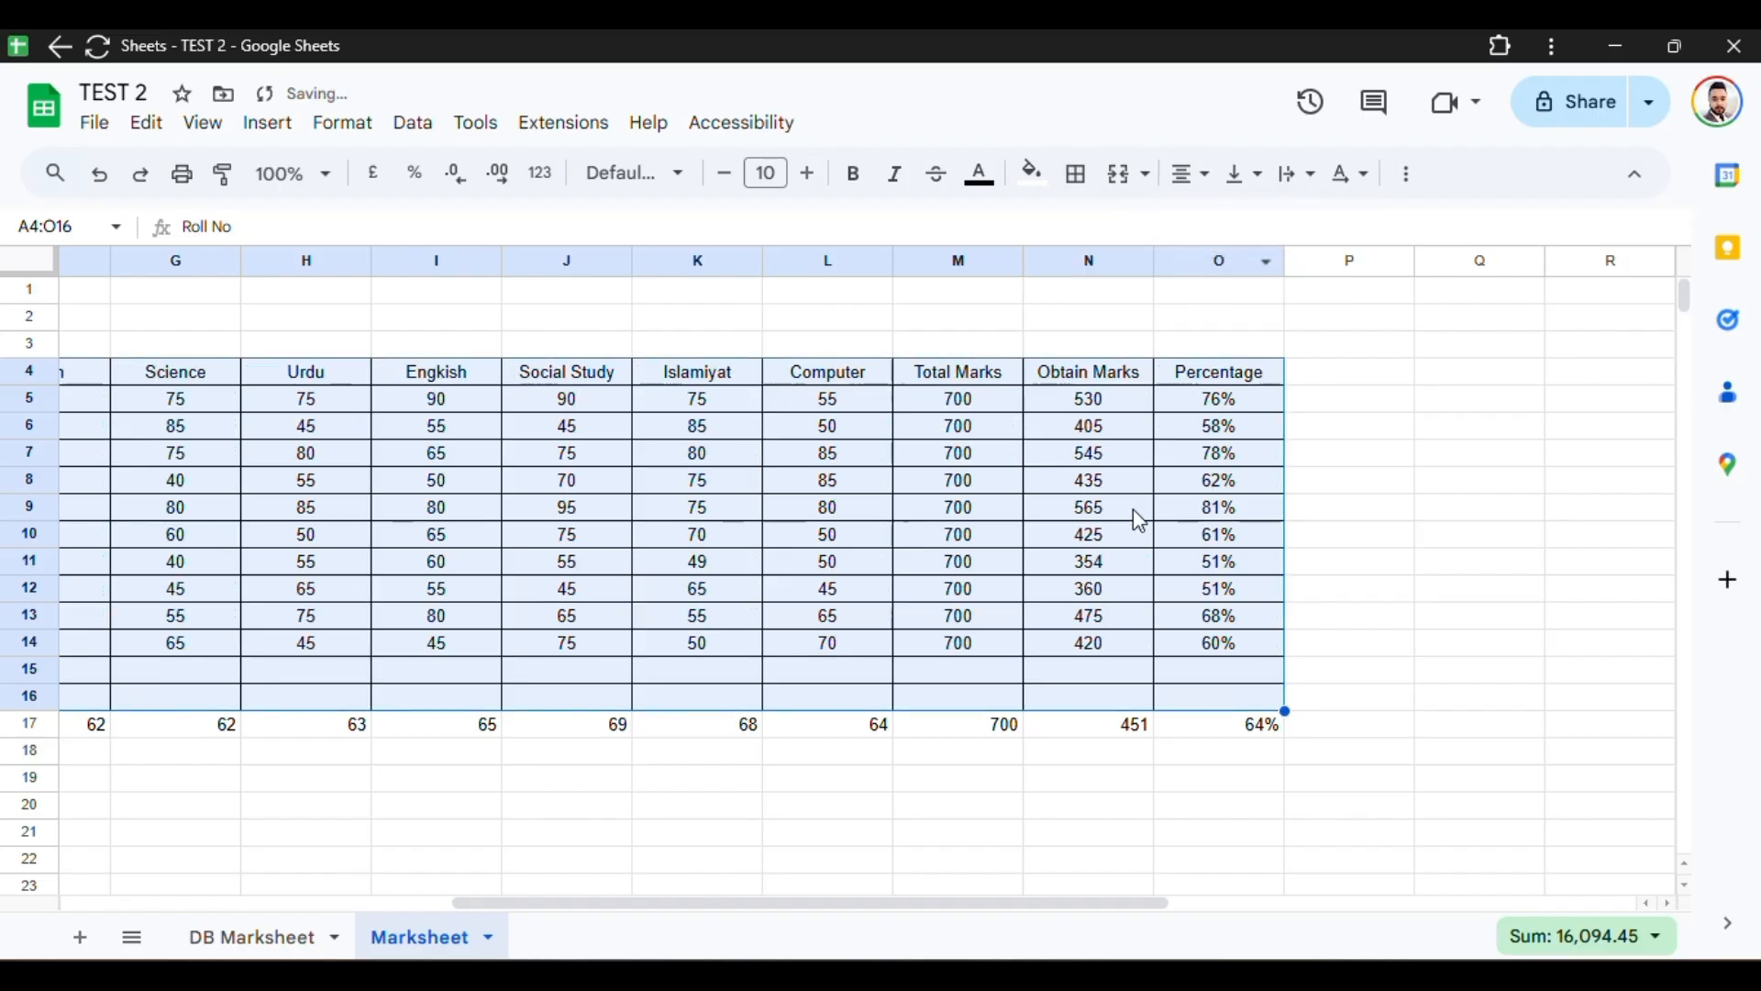
click(1105, 571)
Step: Center the summary row values in B17:O17 horizontally
click(1268, 727)
drag(917, 741, 260, 724)
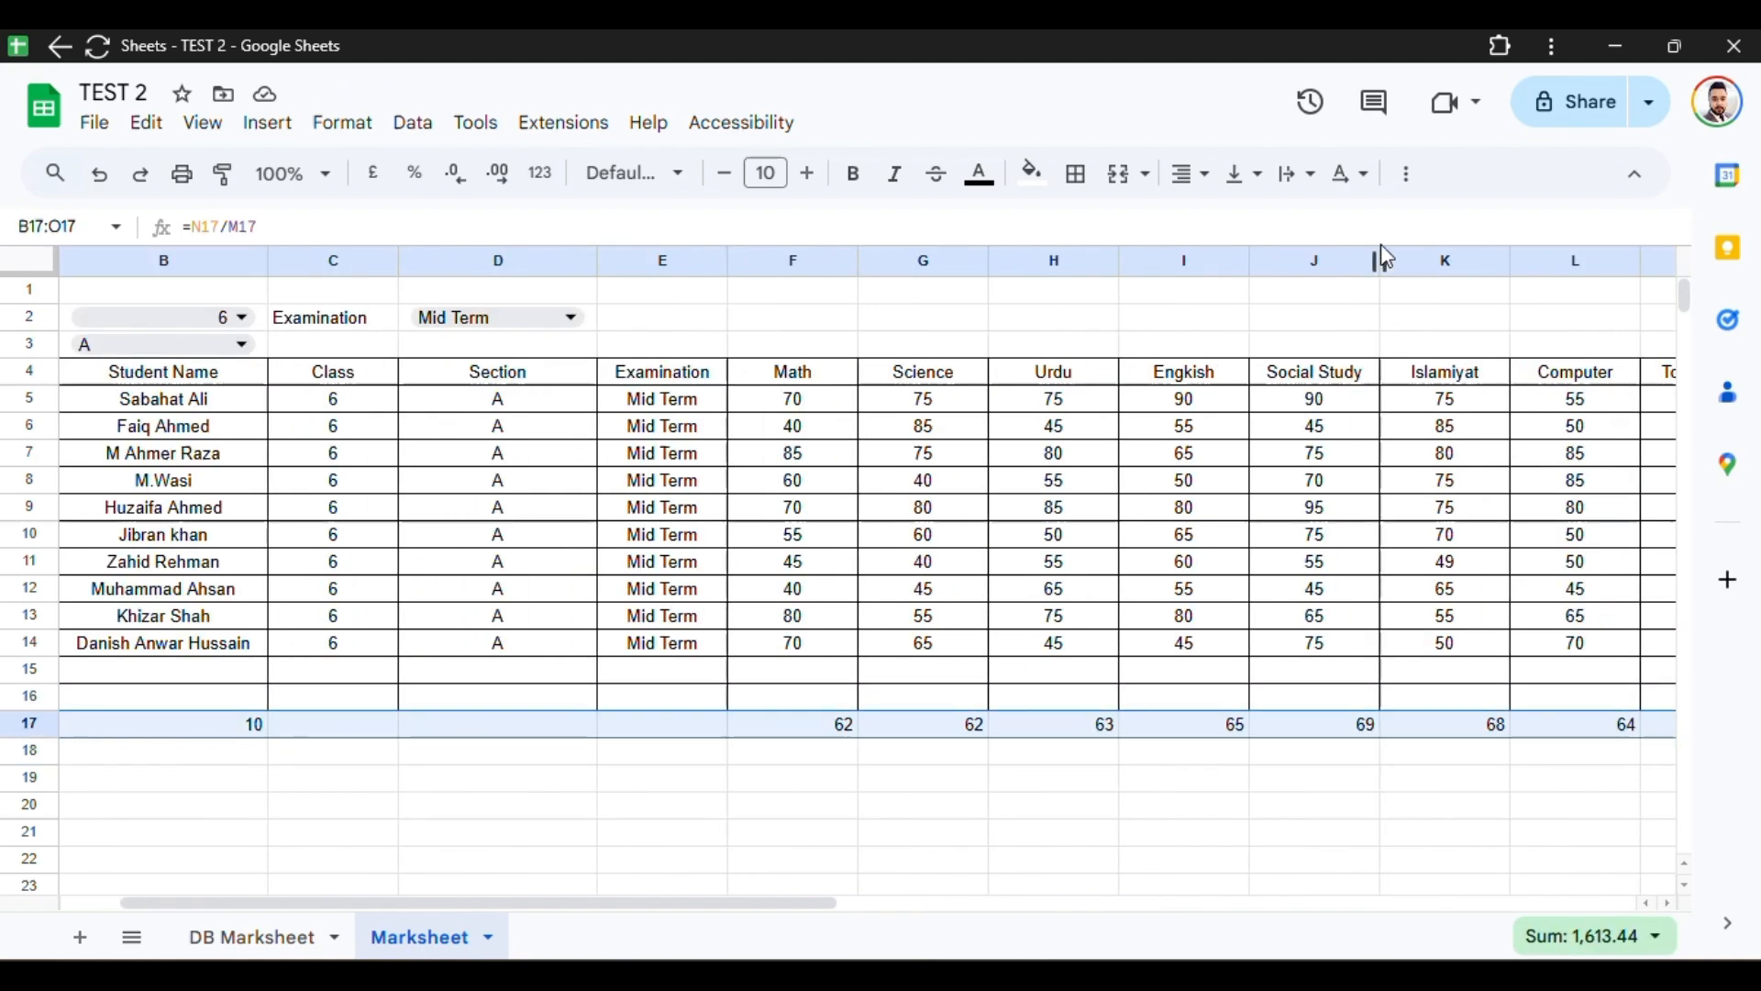
click(1189, 173)
click(1230, 221)
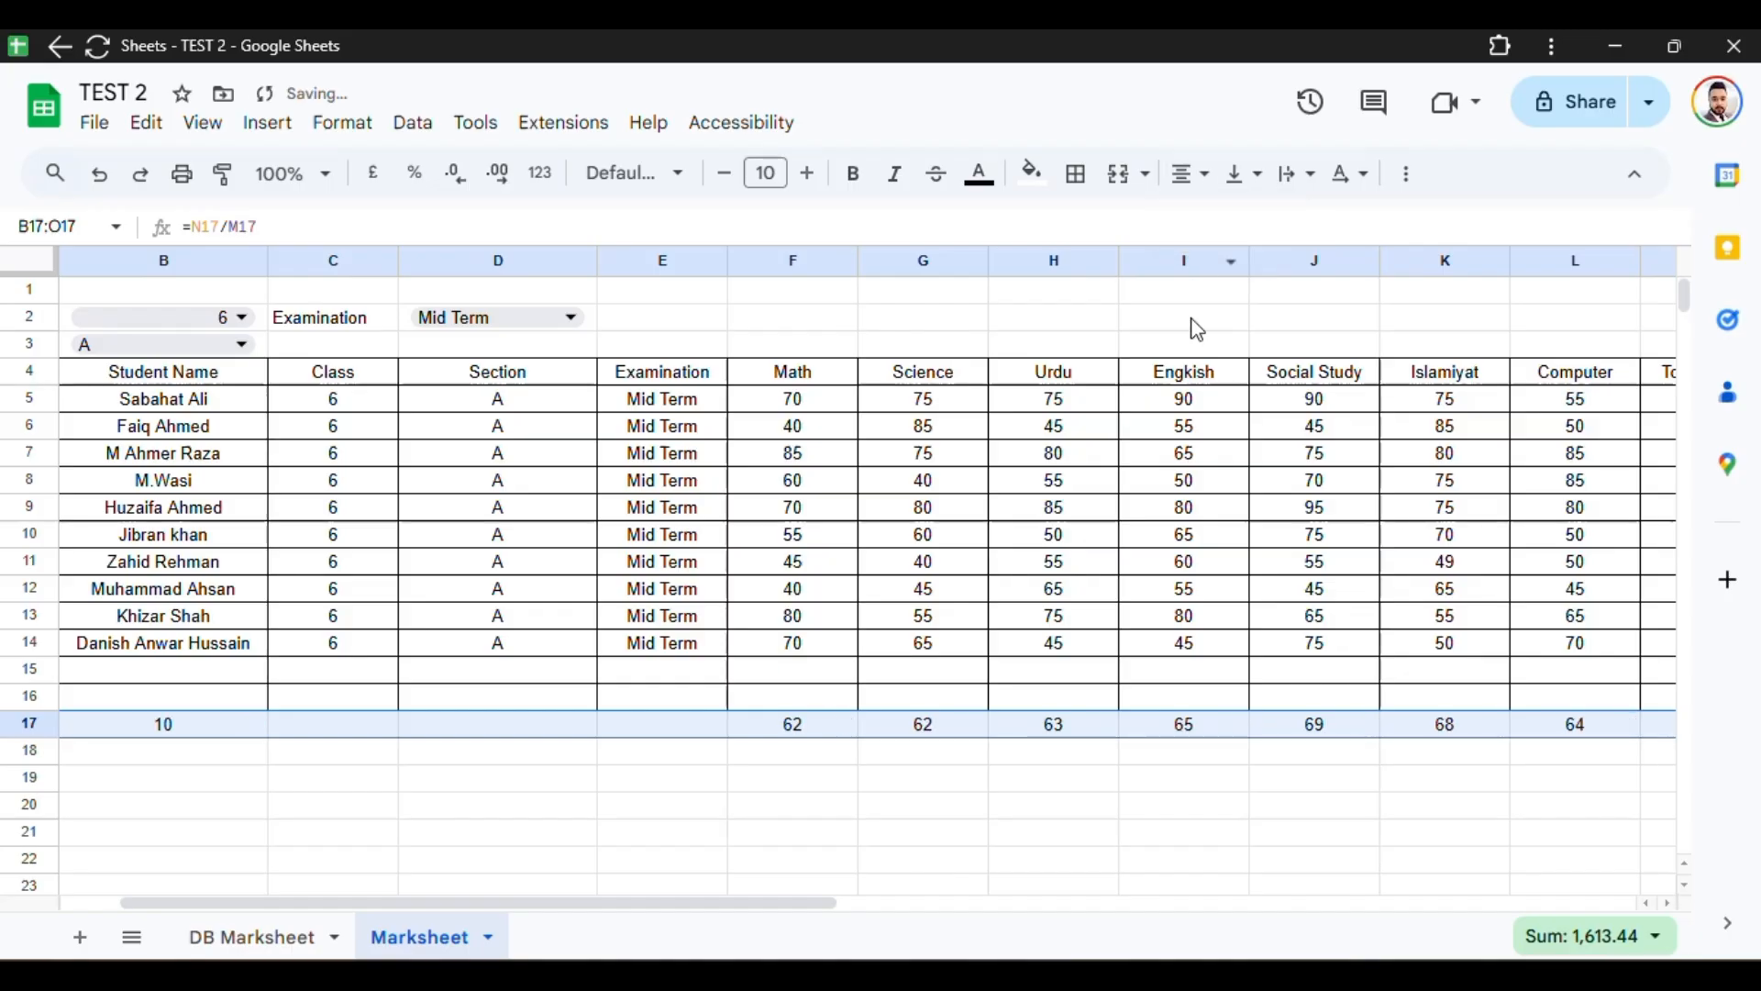
click(914, 647)
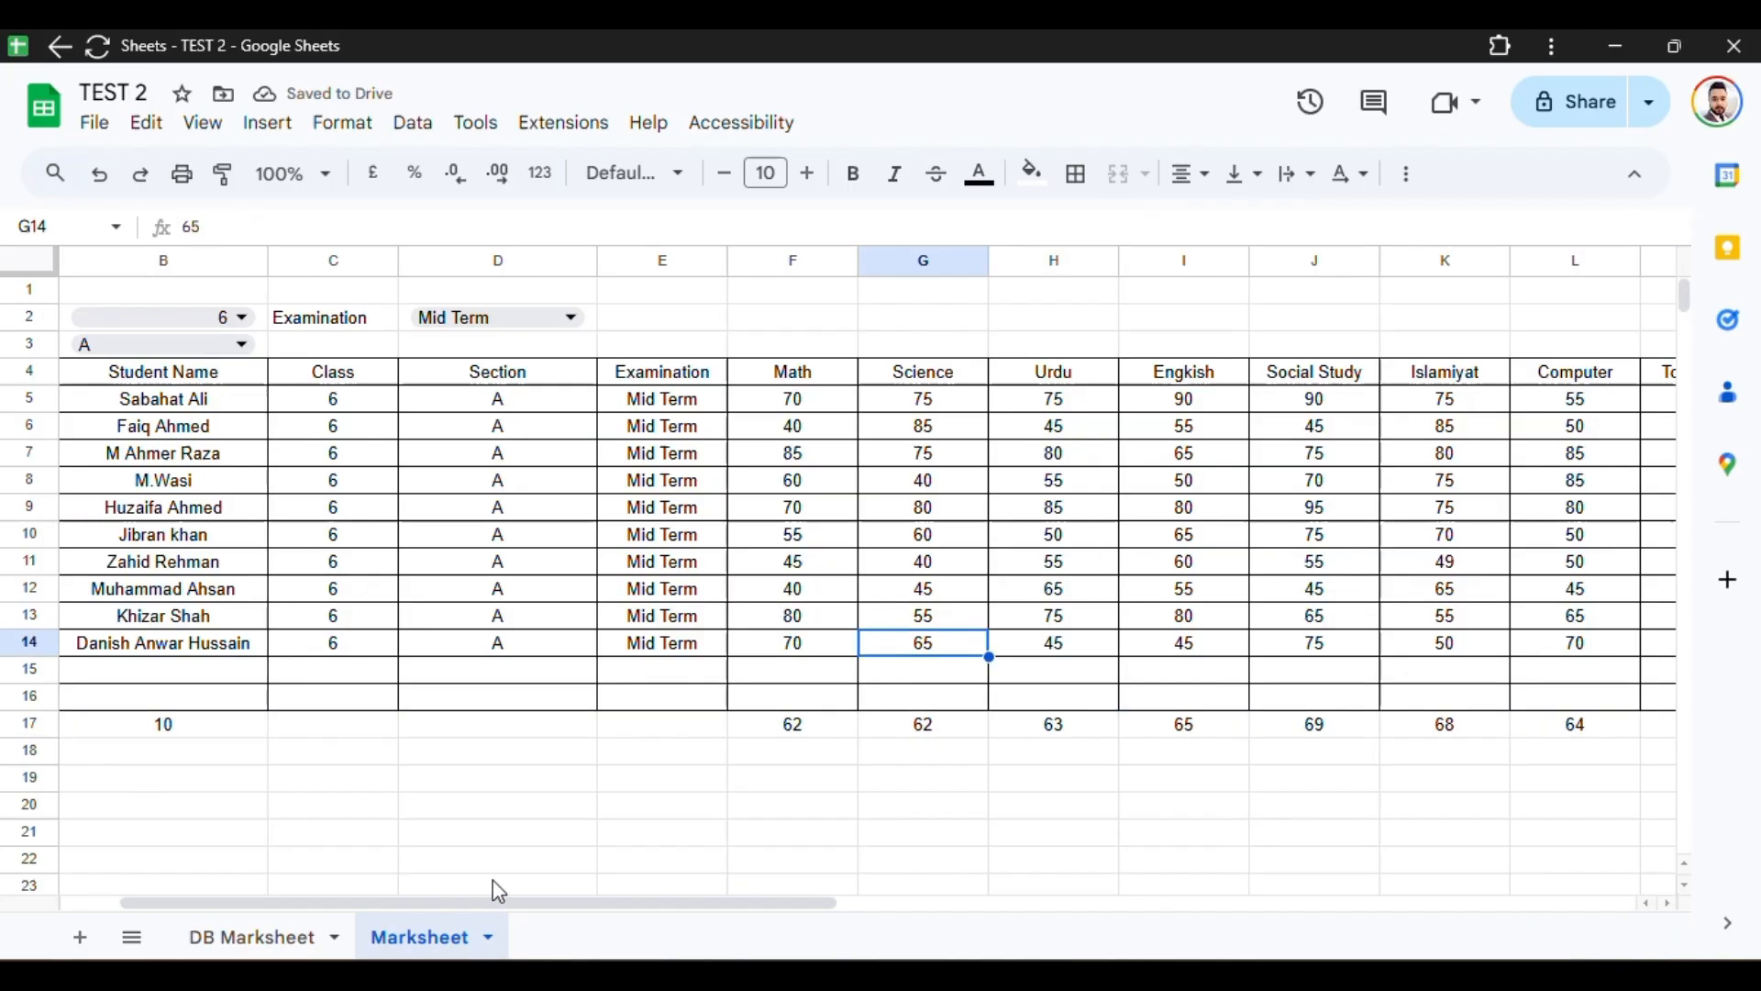
drag(504, 903, 303, 887)
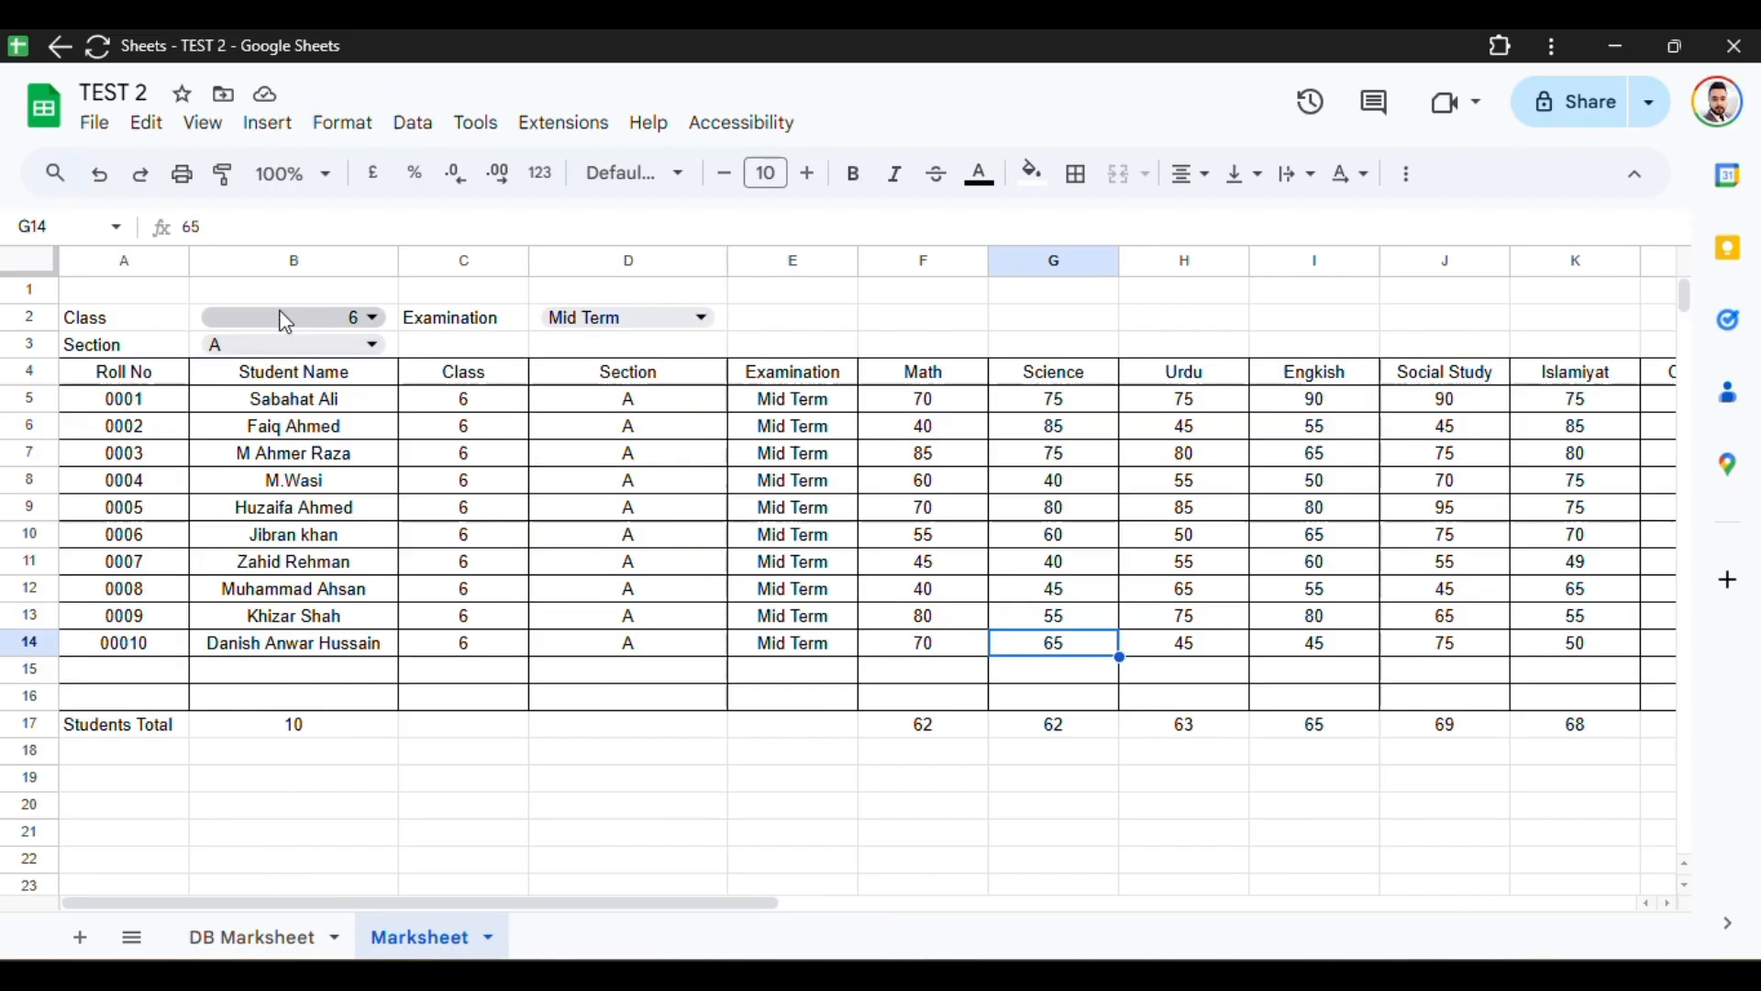